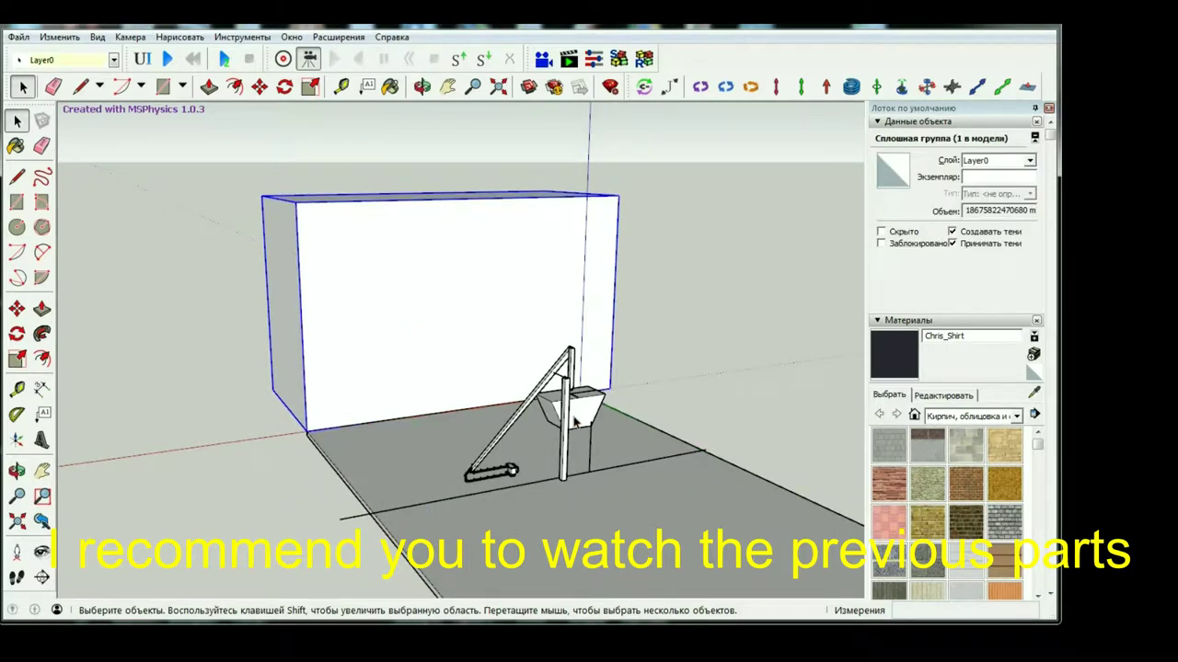
Zoom and orbit the view toward the trebuchet's counterweight box.
{"action": "scroll", "coordinate": [552, 414], "scroll_direction": "up", "scroll_amount": 1}
{"action": "scroll", "coordinate": [515, 410], "scroll_direction": "up", "scroll_amount": 1}
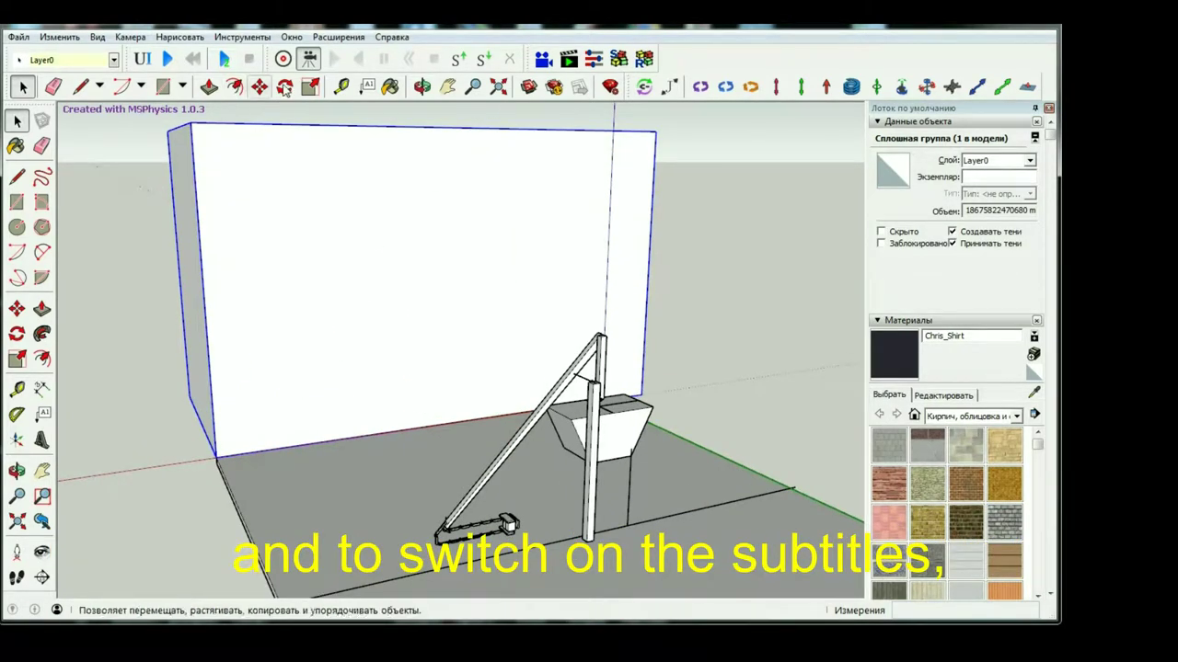
{"action": "left_click", "coordinate": [422, 87]}
{"action": "mouse_move", "coordinate": [763, 413]}
{"action": "left_mouse_down"}
{"action": "mouse_move", "coordinate": [429, 488]}
{"action": "mouse_move", "coordinate": [588, 447]}
{"action": "mouse_move", "coordinate": [347, 397]}
{"action": "mouse_move", "coordinate": [426, 355]}
{"action": "mouse_move", "coordinate": [431, 440]}
{"action": "mouse_move", "coordinate": [581, 450]}
{"action": "mouse_move", "coordinate": [276, 491]}
{"action": "mouse_move", "coordinate": [431, 405]}
{"action": "mouse_move", "coordinate": [429, 362]}
{"action": "mouse_move", "coordinate": [764, 473]}
{"action": "mouse_move", "coordinate": [601, 344]}
{"action": "mouse_move", "coordinate": [574, 345]}
{"action": "left_mouse_up"}
{"action": "scroll", "coordinate": [574, 345], "scroll_direction": "up", "scroll_amount": 3}
{"action": "scroll", "coordinate": [557, 339], "scroll_direction": "up", "scroll_amount": 3}
{"action": "scroll", "coordinate": [562, 342], "scroll_direction": "up", "scroll_amount": 2}
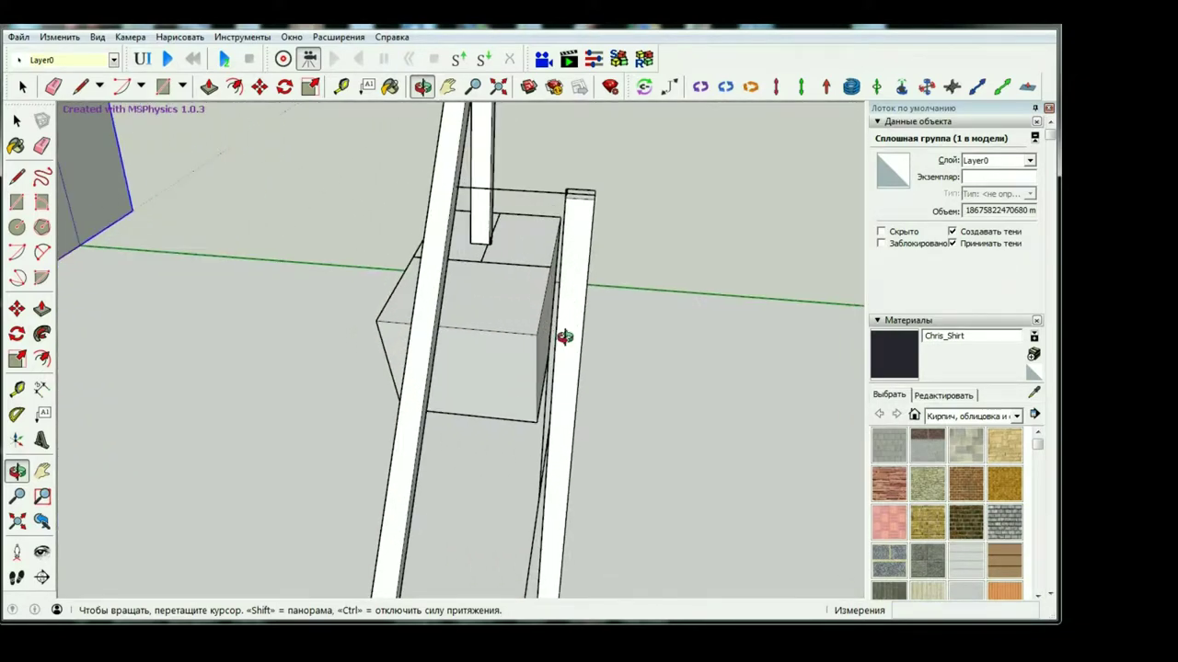
{"action": "key", "text": "space"}
Move the separate upright post along the green axis to a new spot.
{"action": "key", "text": "m"}
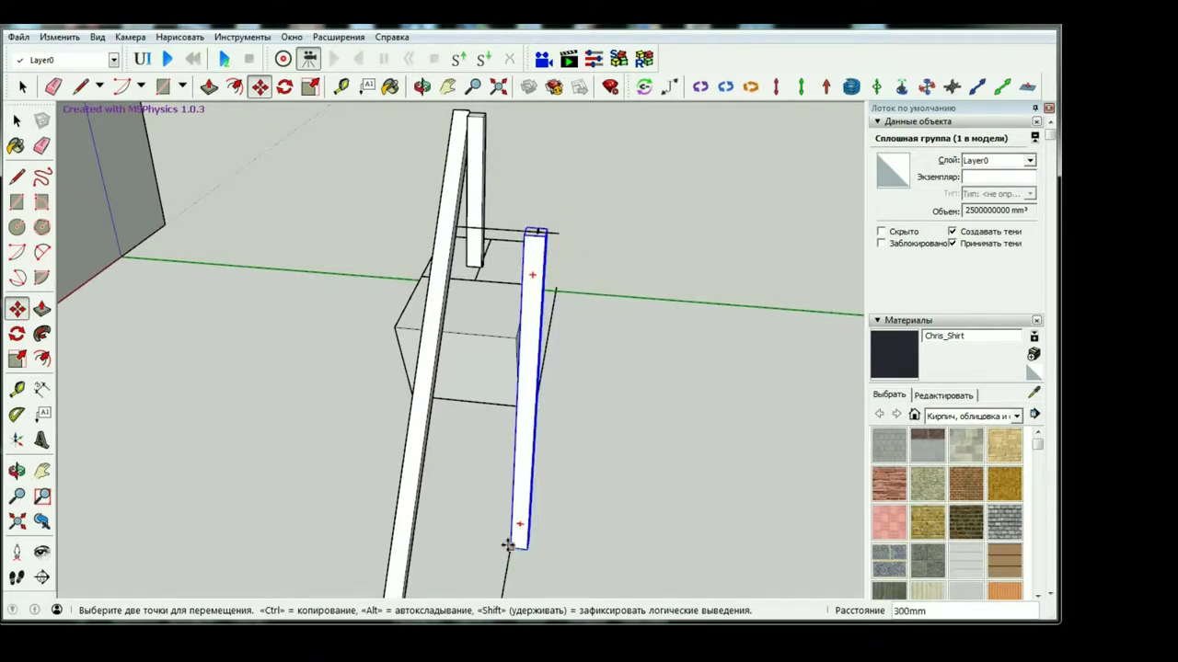
{"action": "key", "text": "Escape"}
{"action": "left_click", "coordinate": [539, 549]}
{"action": "type", "text": "500"}
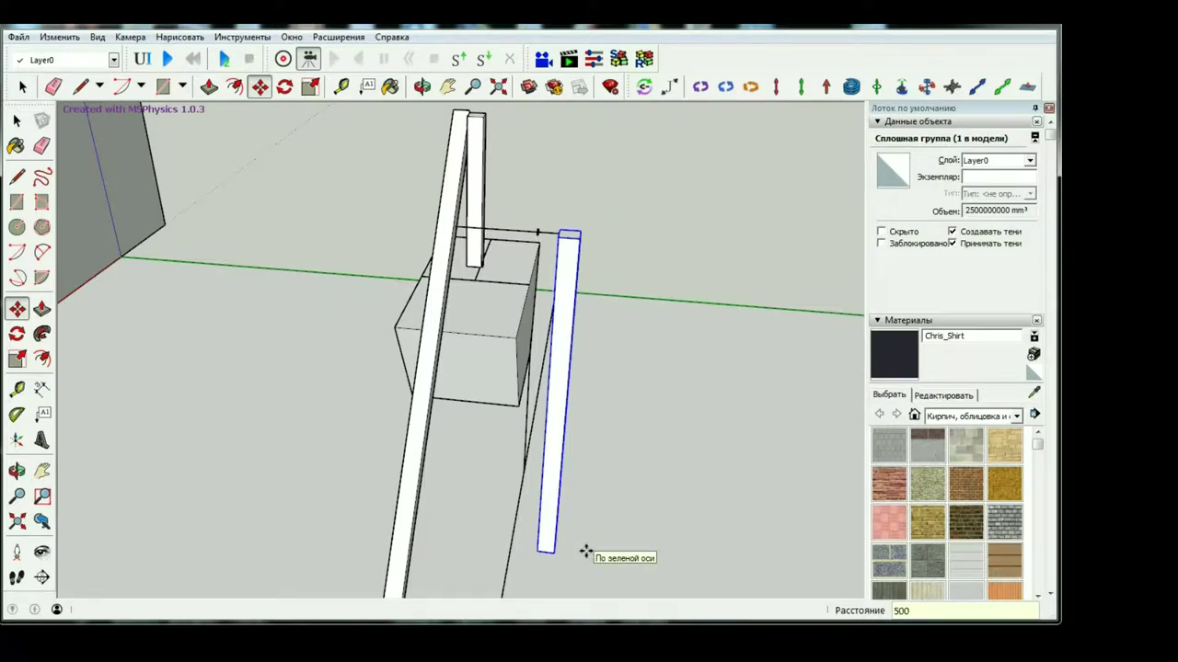
{"action": "left_click", "coordinate": [582, 552]}
{"action": "key", "text": "space"}
{"action": "scroll", "coordinate": [244, 299], "scroll_direction": "down", "scroll_amount": 2}
{"action": "scroll", "coordinate": [244, 299], "scroll_direction": "down", "scroll_amount": 4}
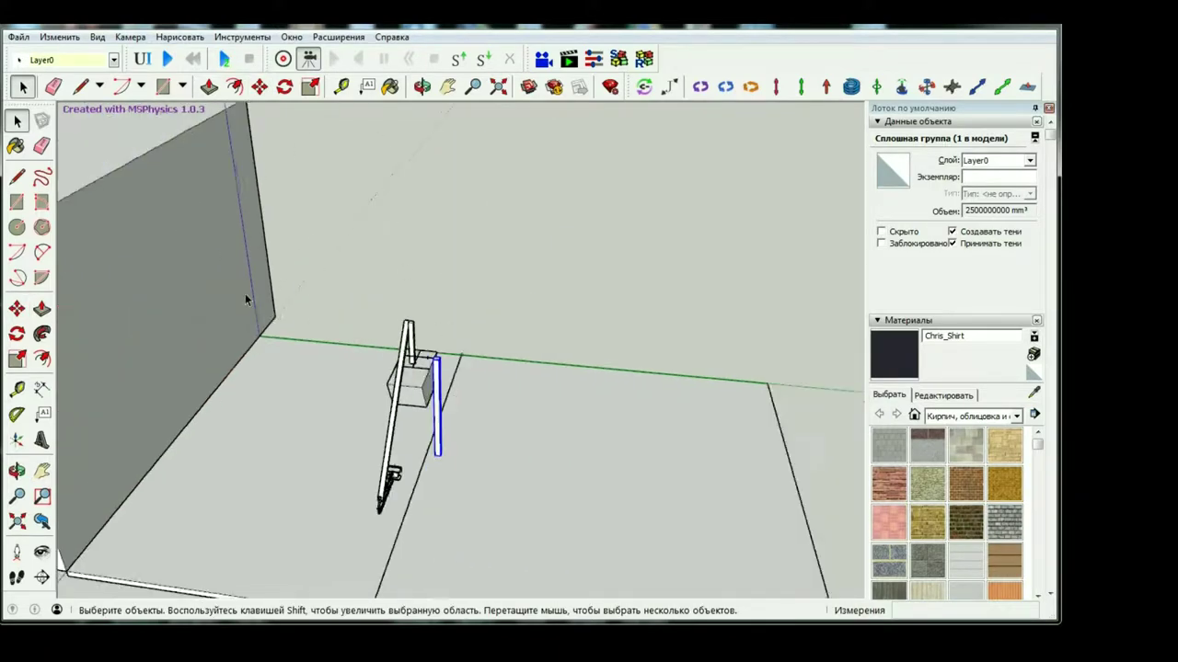
{"action": "scroll", "coordinate": [245, 299], "scroll_direction": "down", "scroll_amount": 2}
Run and reset the MSPhysics simulation twice, orbiting while it plays.
{"action": "left_click", "coordinate": [167, 58]}
{"action": "scroll", "coordinate": [348, 518], "scroll_direction": "up", "scroll_amount": 2}
{"action": "scroll", "coordinate": [351, 521], "scroll_direction": "up", "scroll_amount": 2}
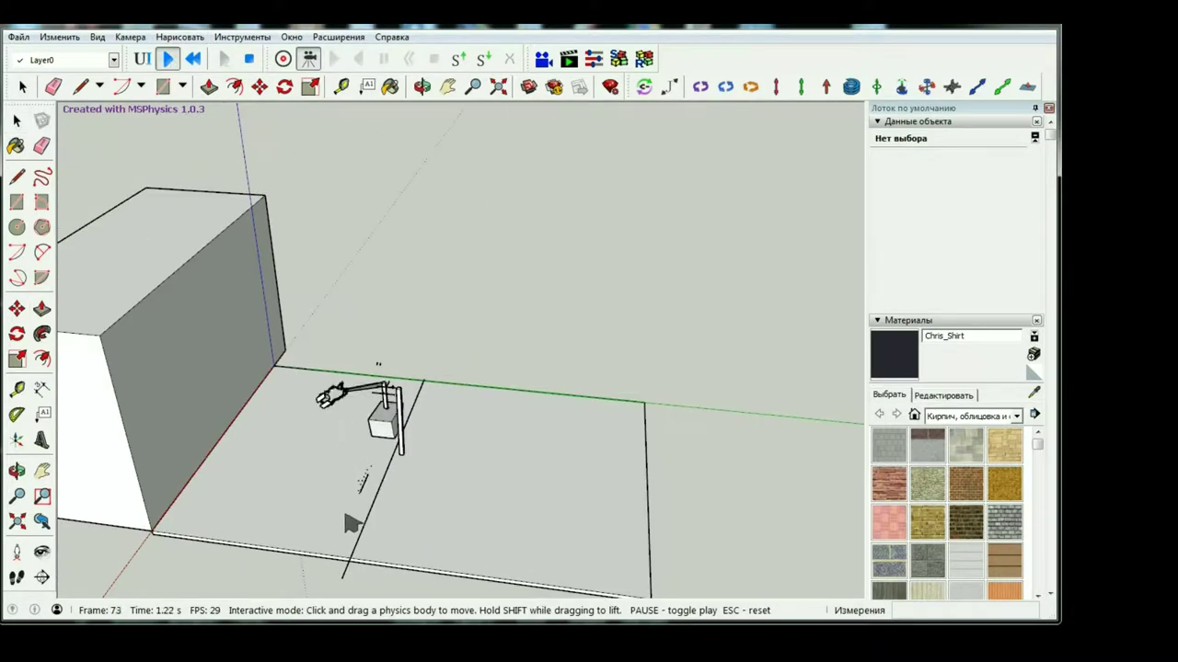
{"action": "key", "text": "Escape"}
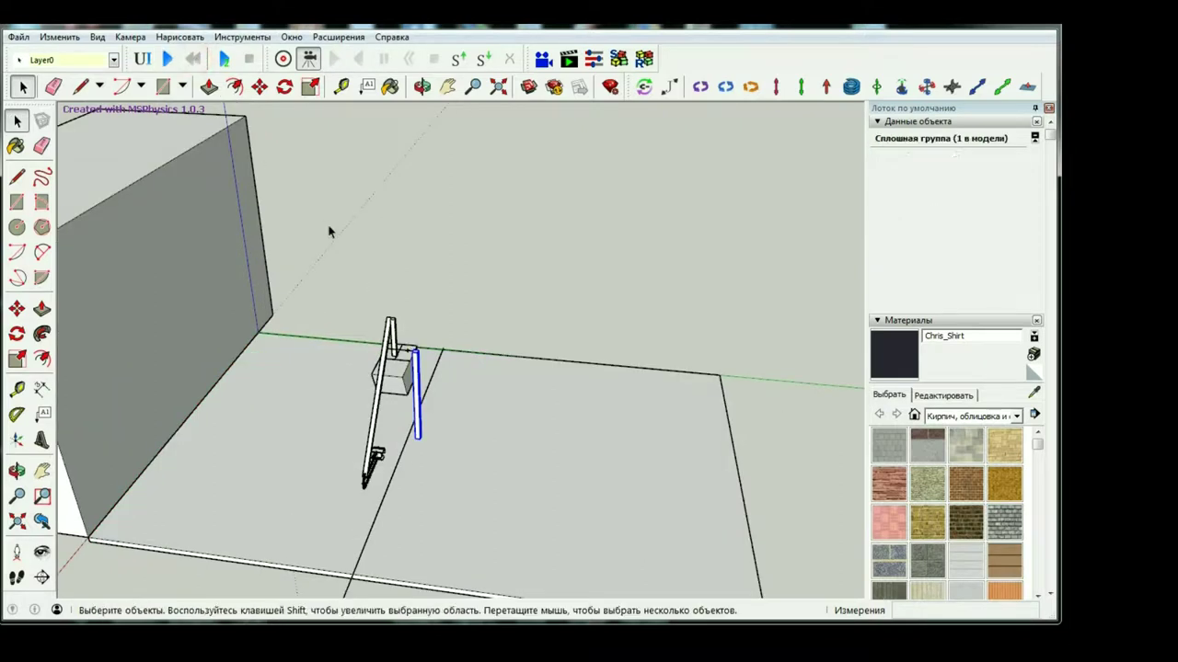
{"action": "left_click", "coordinate": [168, 59]}
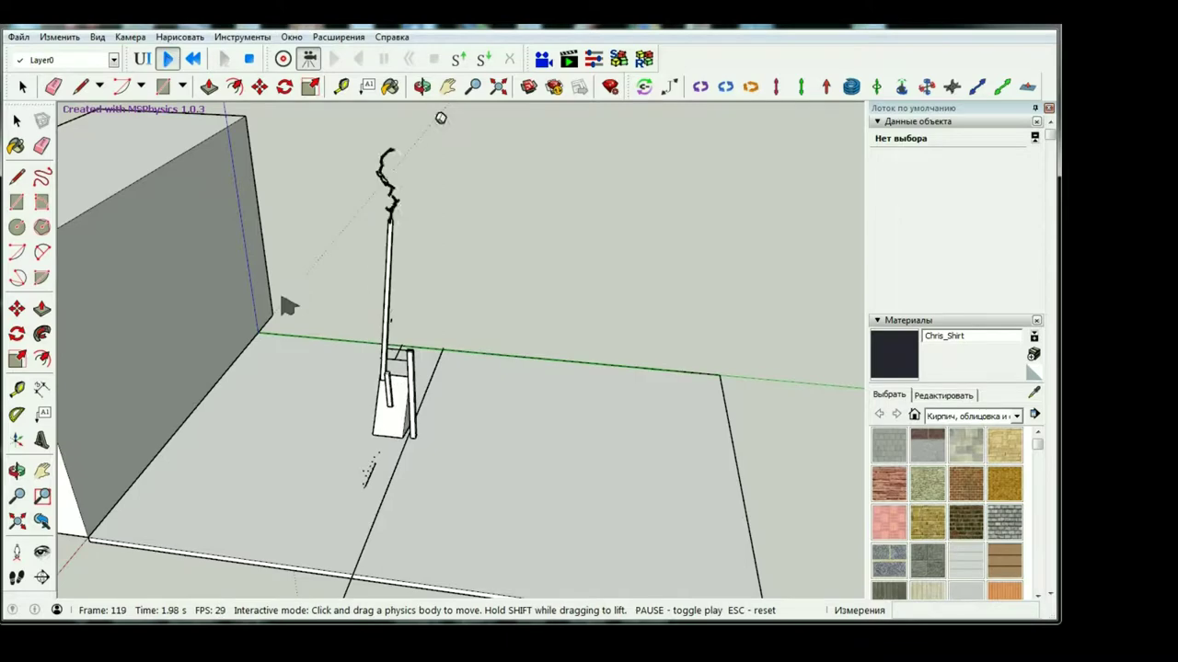
{"action": "scroll", "coordinate": [284, 303], "scroll_direction": "down", "scroll_amount": 3}
{"action": "middle_click_drag", "start_coordinate": [226, 352], "coordinate": [325, 224]}
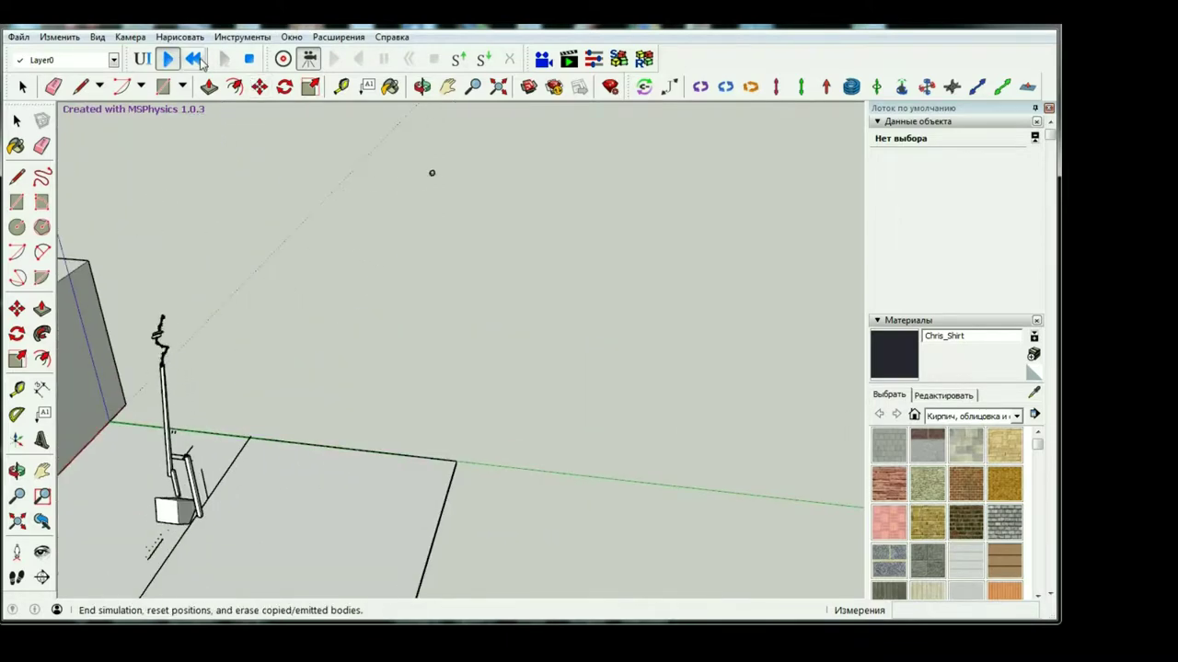
{"action": "left_click", "coordinate": [195, 61]}
Orbit to a front view of the wall and trebuchet and rerun the simulation.
{"action": "left_click", "coordinate": [423, 86]}
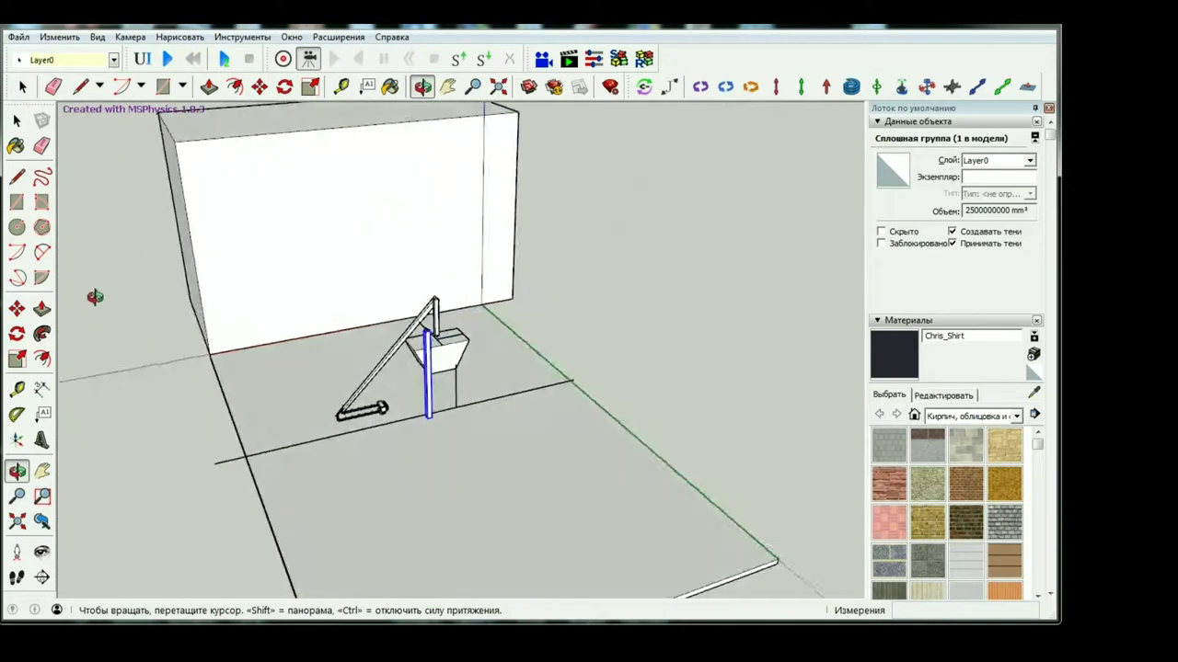
{"action": "left_click_drag", "start_coordinate": [95, 297], "coordinate": [454, 301]}
{"action": "left_click", "coordinate": [170, 60]}
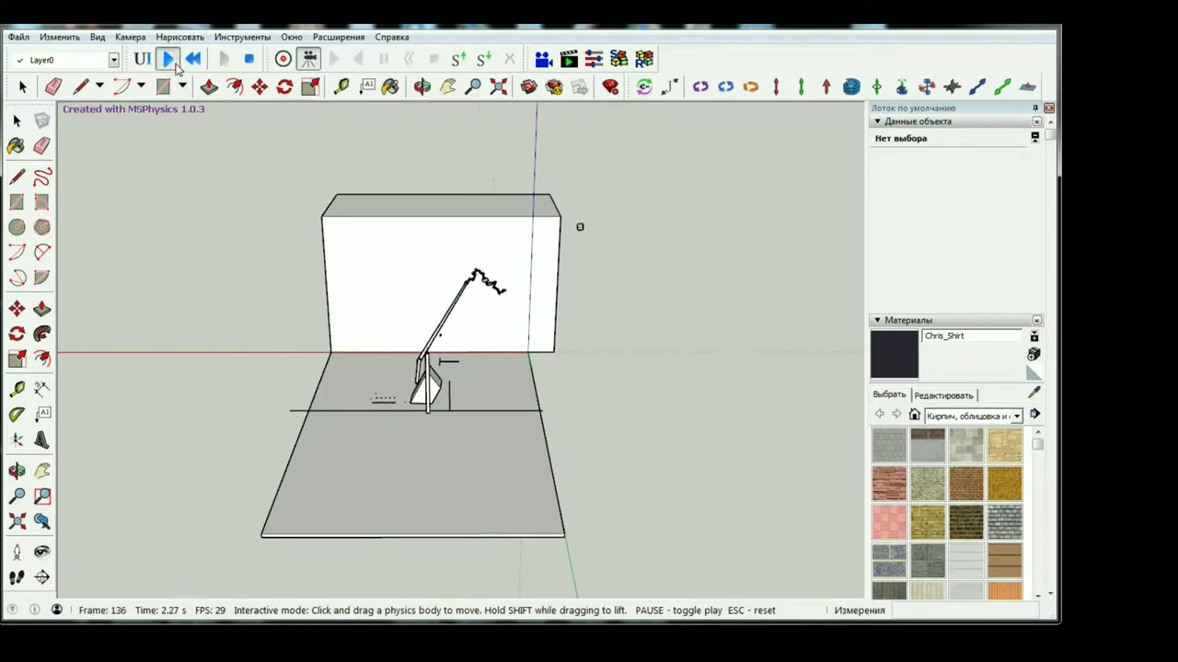
{"action": "scroll", "coordinate": [348, 299], "scroll_direction": "down", "scroll_amount": 3}
{"action": "left_click", "coordinate": [195, 63]}
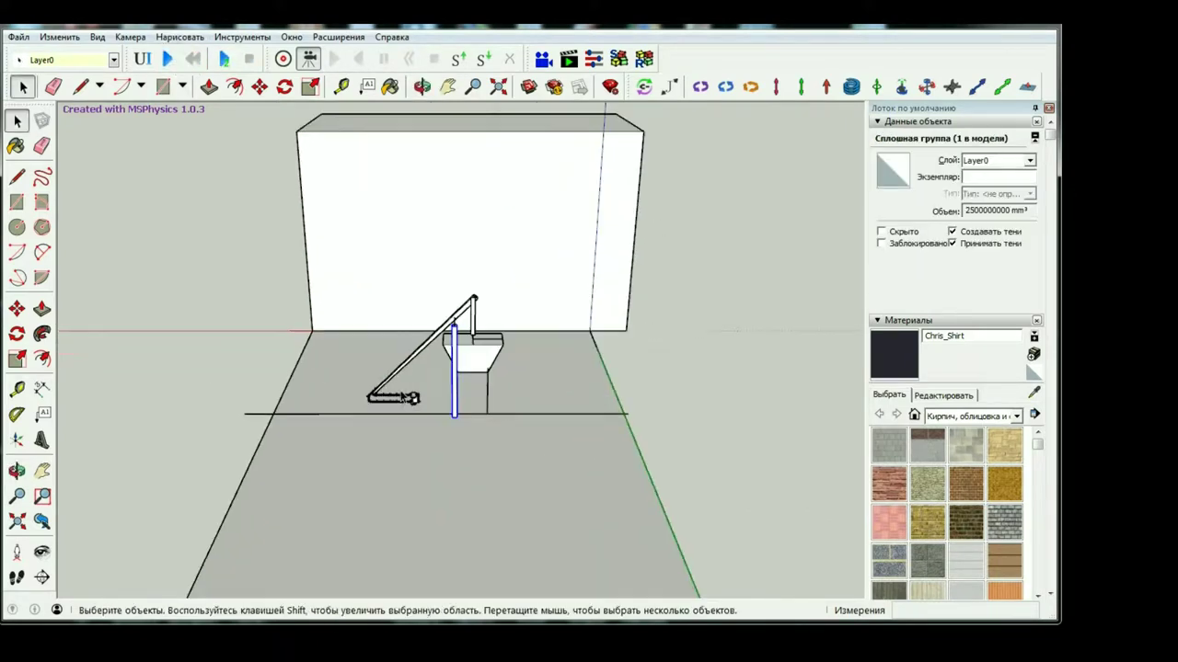
Zoom and orbit to see the chain sling from another angle.
{"action": "scroll", "coordinate": [346, 355], "scroll_direction": "up", "scroll_amount": 6}
{"action": "scroll", "coordinate": [436, 281], "scroll_direction": "down", "scroll_amount": 5}
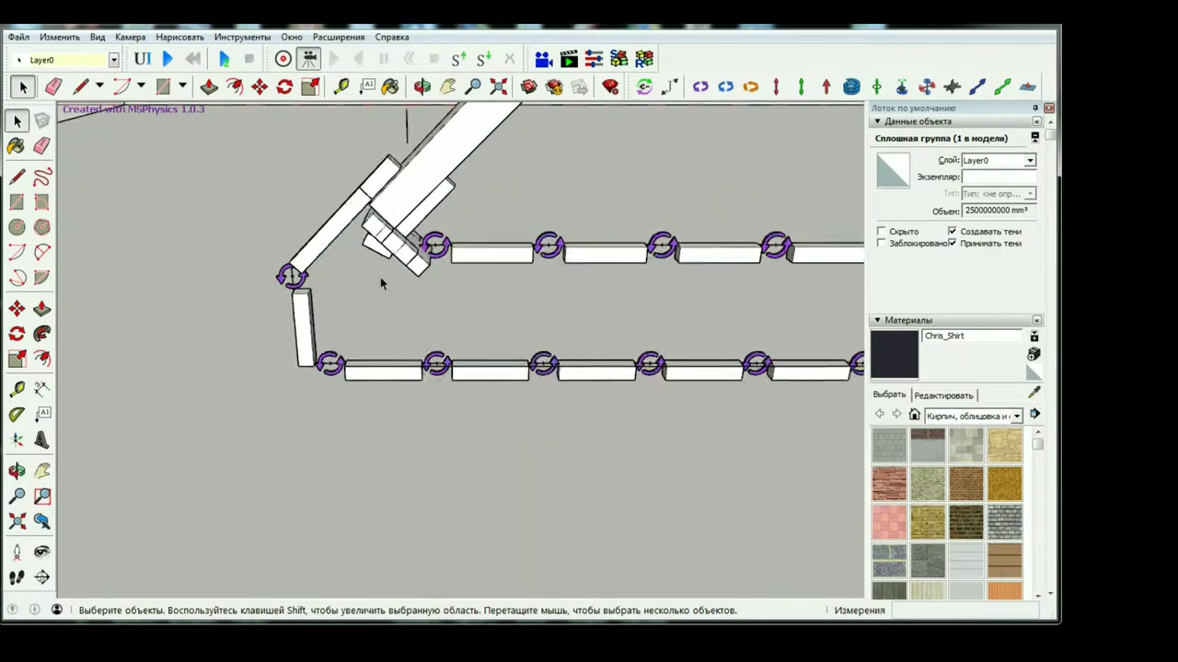
{"action": "scroll", "coordinate": [380, 277], "scroll_direction": "down", "scroll_amount": 4}
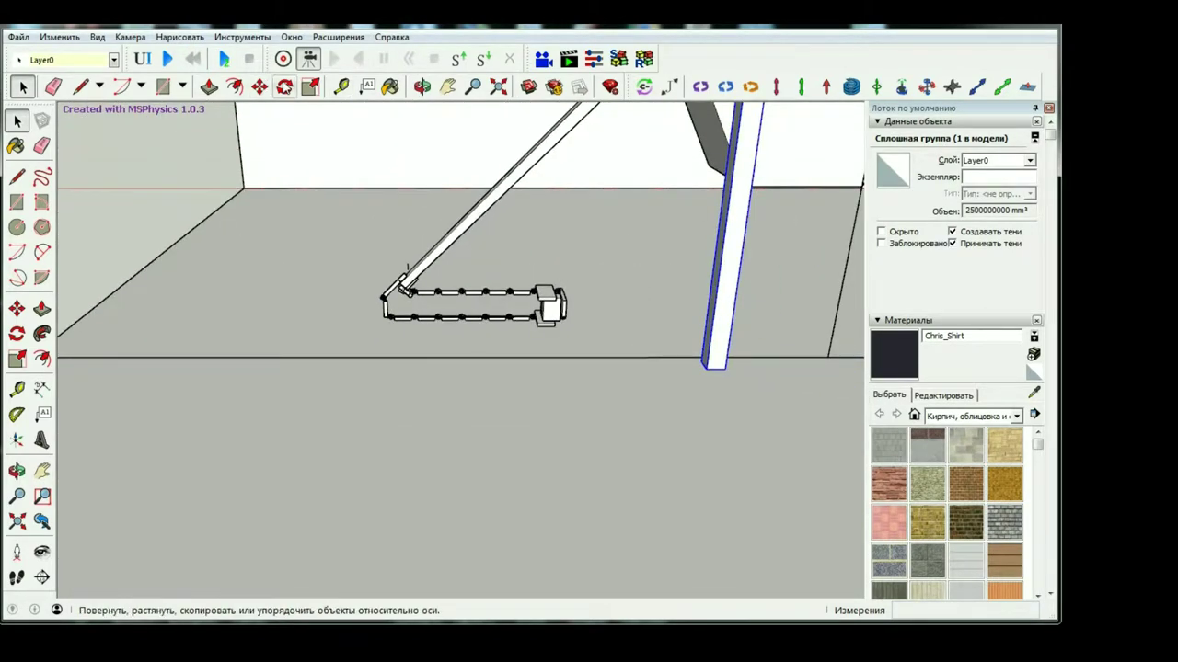
{"action": "left_click_drag", "start_coordinate": [532, 234], "coordinate": [697, 303]}
{"action": "key", "text": "space"}
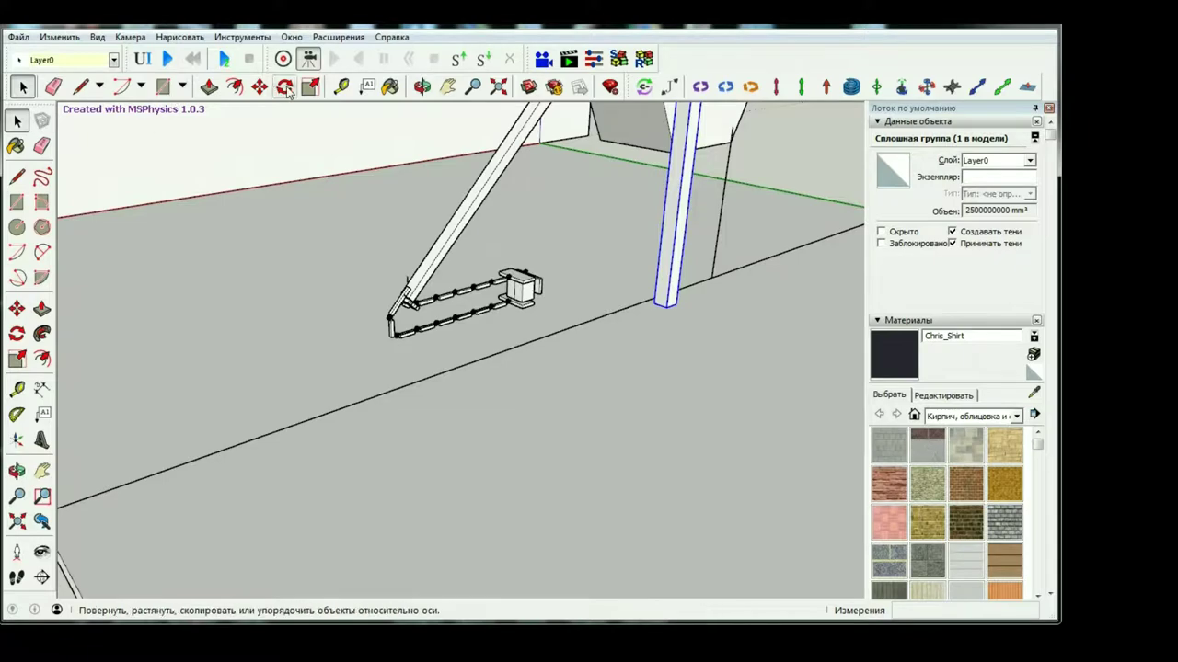
Pick up the post at its base with Move, then orbit to a higher head-on view.
{"action": "left_click", "coordinate": [259, 87]}
{"action": "left_click", "coordinate": [666, 305]}
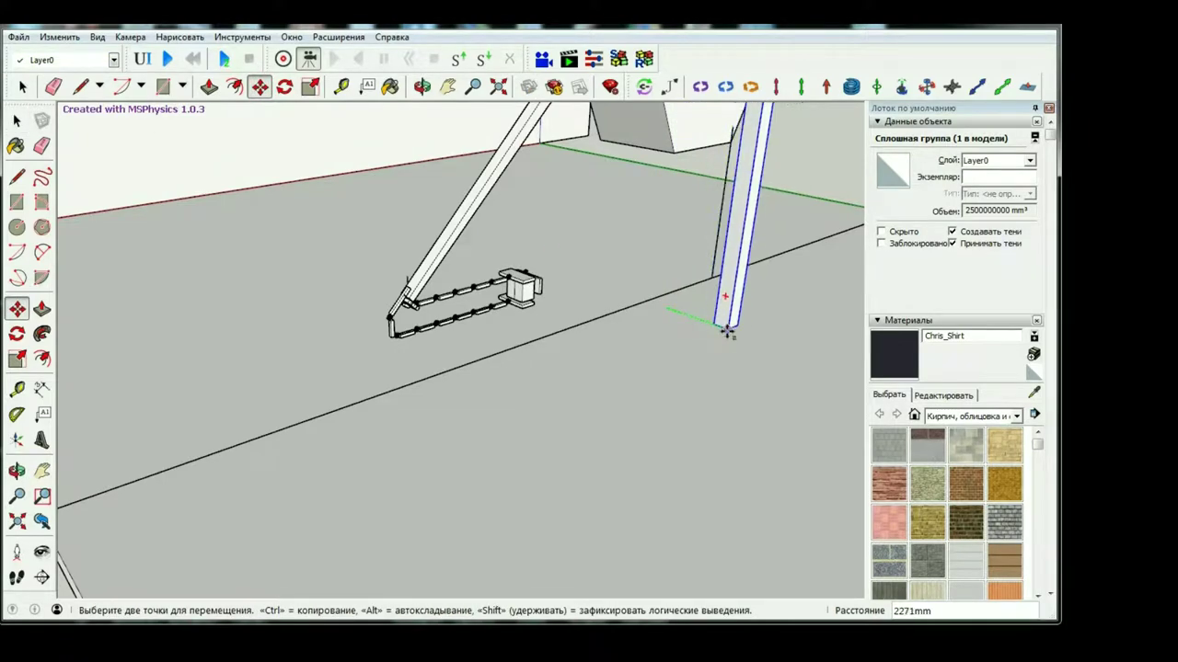
{"action": "mouse_move", "coordinate": [732, 332]}
{"action": "middle_mouse_down"}
{"action": "mouse_move", "coordinate": [533, 374]}
{"action": "mouse_move", "coordinate": [518, 202]}
{"action": "middle_mouse_up"}
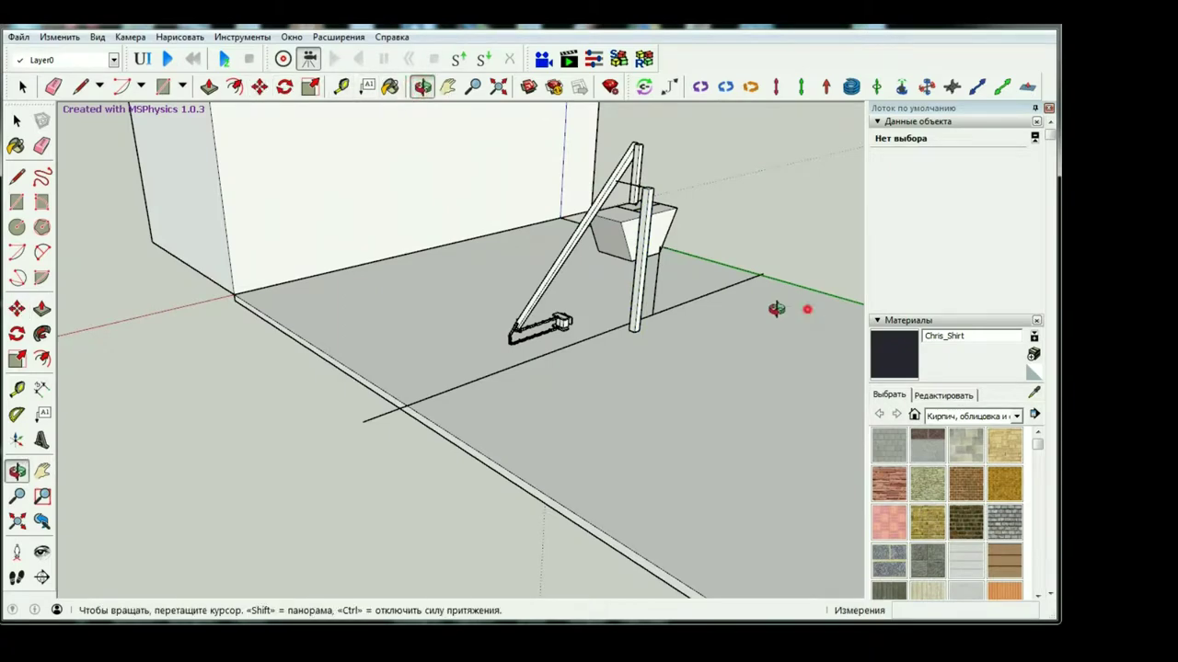
{"action": "mouse_move", "coordinate": [776, 309]}
{"action": "left_mouse_down"}
{"action": "mouse_move", "coordinate": [623, 363]}
{"action": "mouse_move", "coordinate": [638, 305]}
{"action": "mouse_move", "coordinate": [570, 212]}
{"action": "left_mouse_up"}
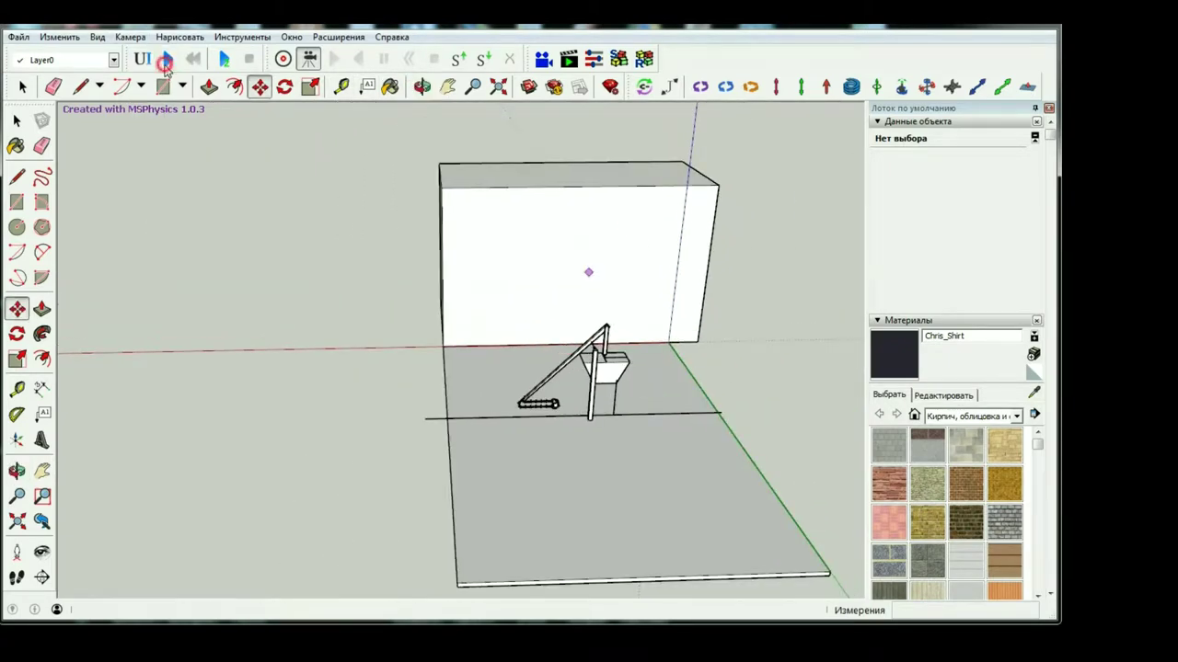
Run and reset the MSPhysics simulation twice to watch the throw.
{"action": "left_click", "coordinate": [166, 61]}
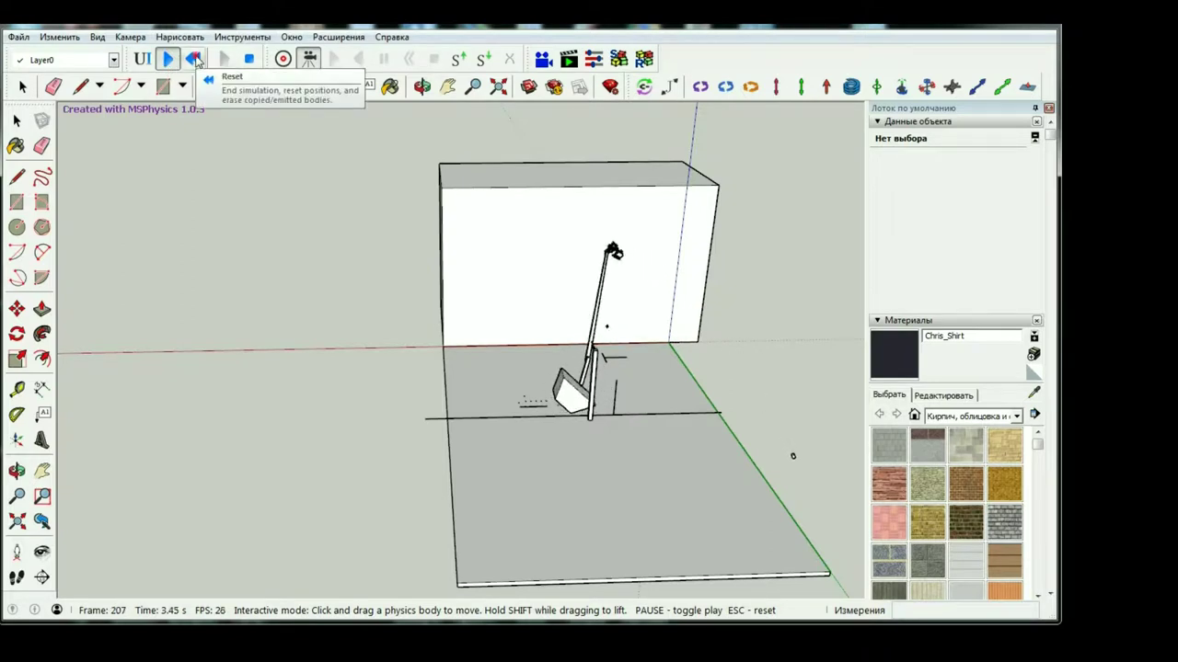
{"action": "left_click", "coordinate": [194, 59]}
{"action": "left_click", "coordinate": [172, 59]}
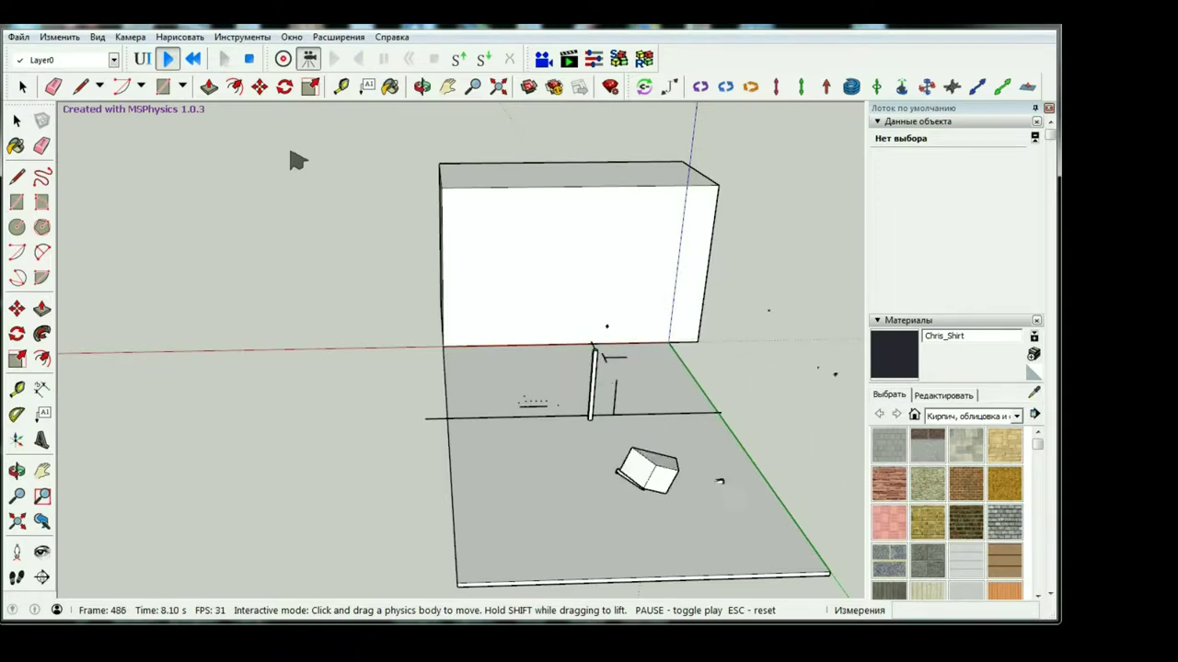
{"action": "key", "text": "Escape"}
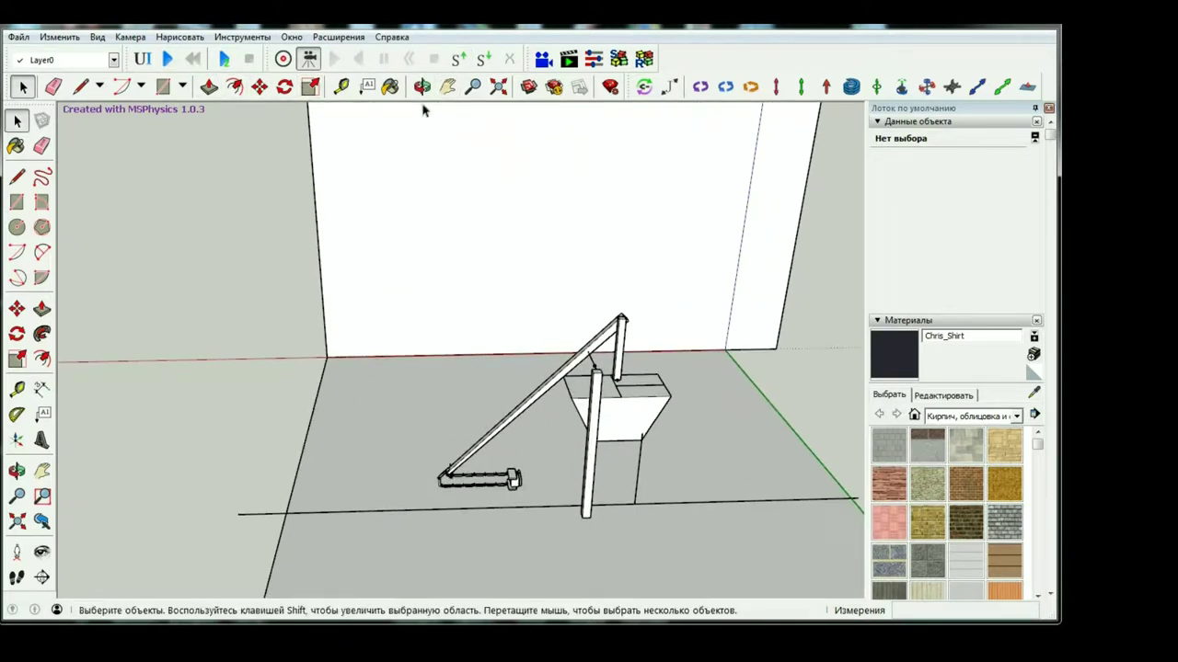
Move the separate upright post 1577mm further along.
{"action": "middle_click_drag", "start_coordinate": [652, 402], "coordinate": [565, 448]}
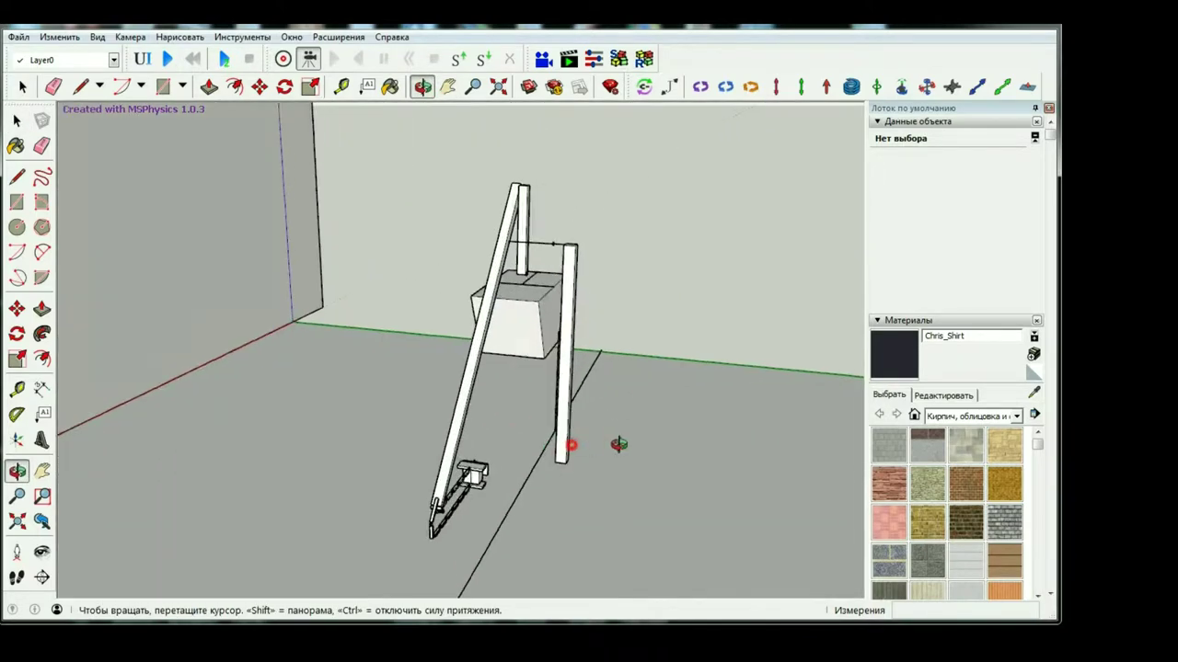
{"action": "left_click", "coordinate": [402, 445]}
{"action": "key", "text": "m"}
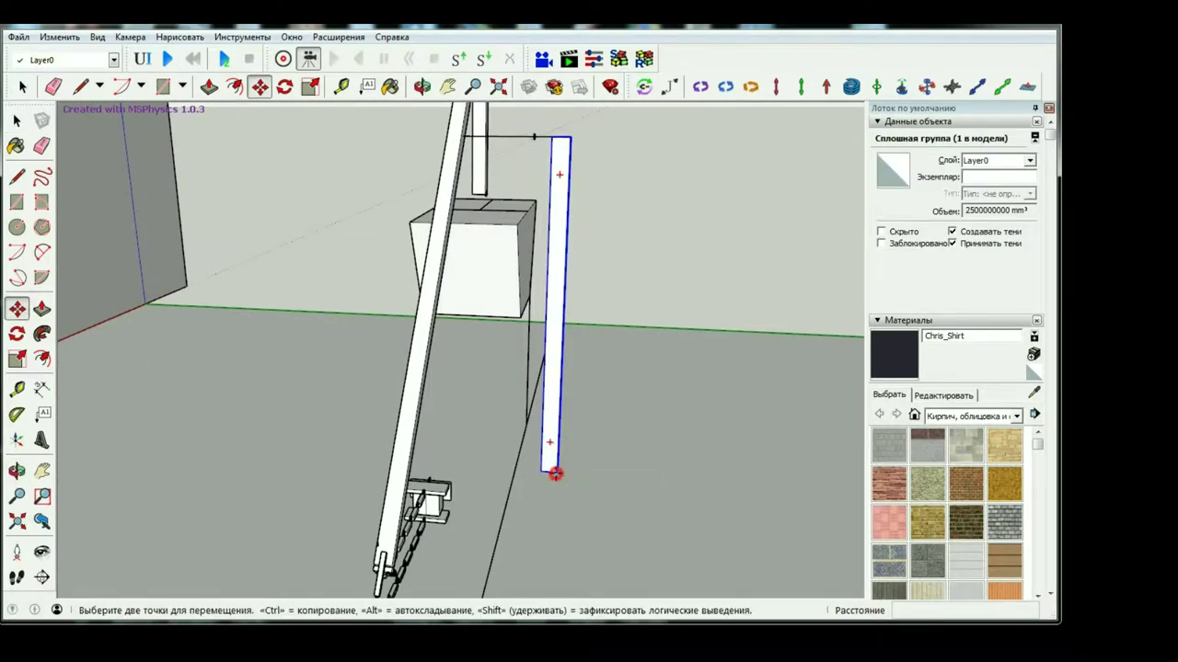
{"action": "left_click", "coordinate": [554, 474]}
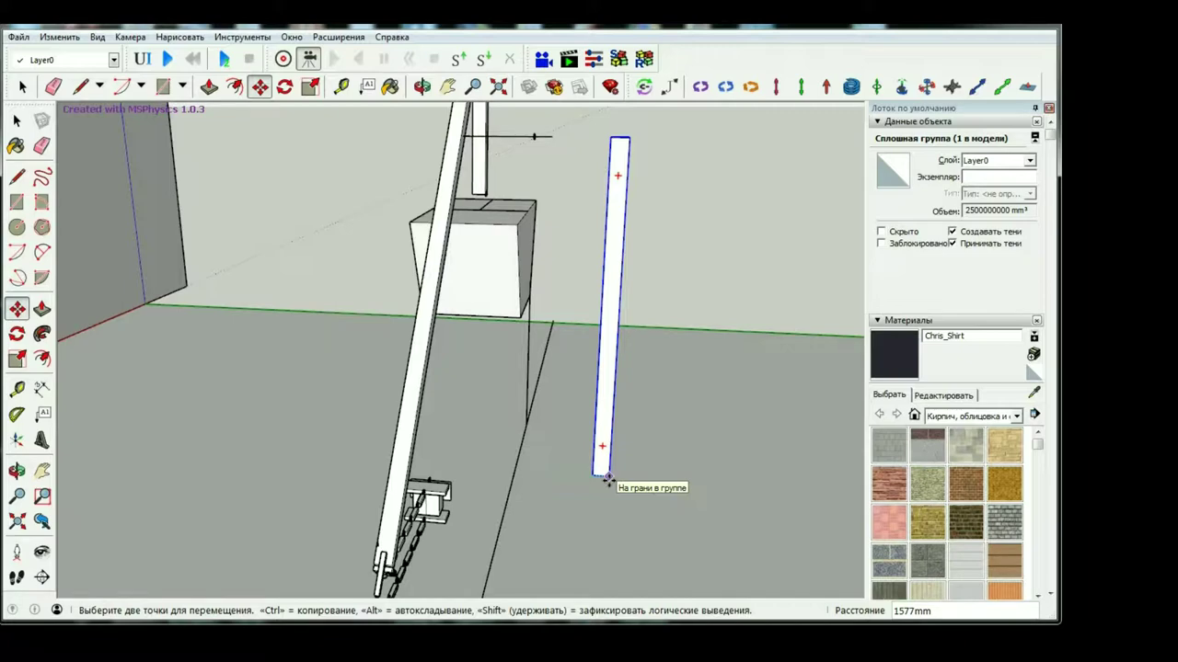
{"action": "left_click", "coordinate": [608, 478]}
{"action": "key", "text": "space"}
Rerun the simulation with the post in its new spot, then stop and reset it.
{"action": "scroll", "coordinate": [459, 470], "scroll_direction": "down", "scroll_amount": 3}
{"action": "scroll", "coordinate": [477, 474], "scroll_direction": "down", "scroll_amount": 2}
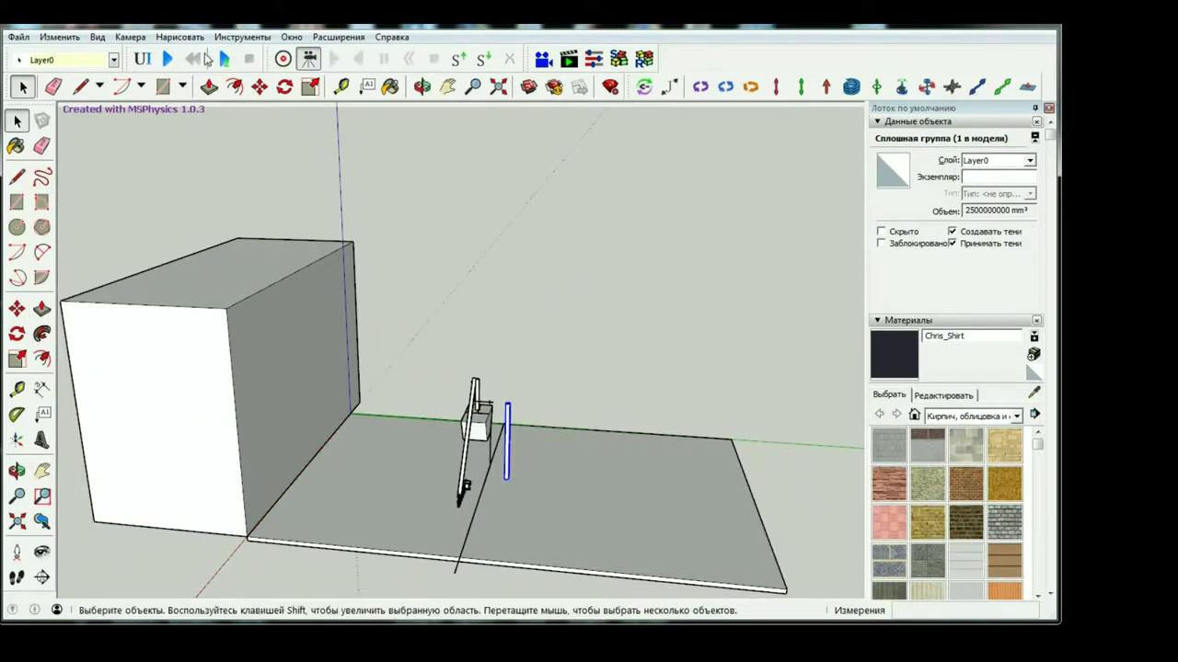
{"action": "left_click", "coordinate": [168, 60]}
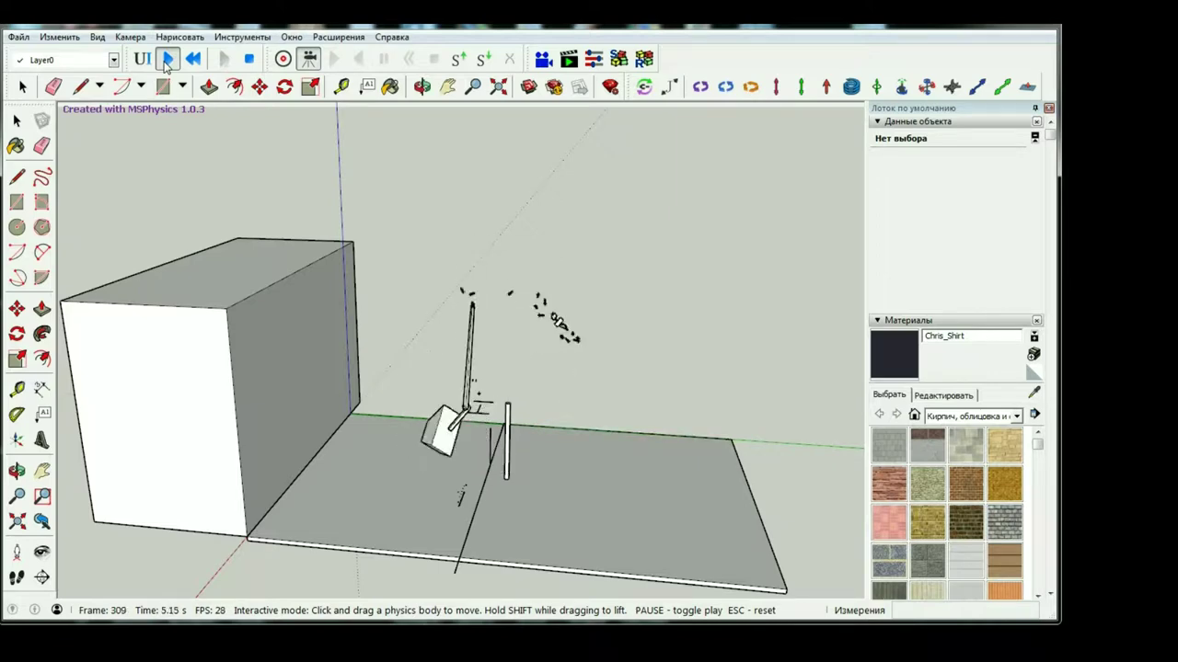
{"action": "key", "text": "Escape"}
Zoom in and open the pillar group to reach the hinge.
{"action": "scroll", "coordinate": [492, 400], "scroll_direction": "up", "scroll_amount": 3}
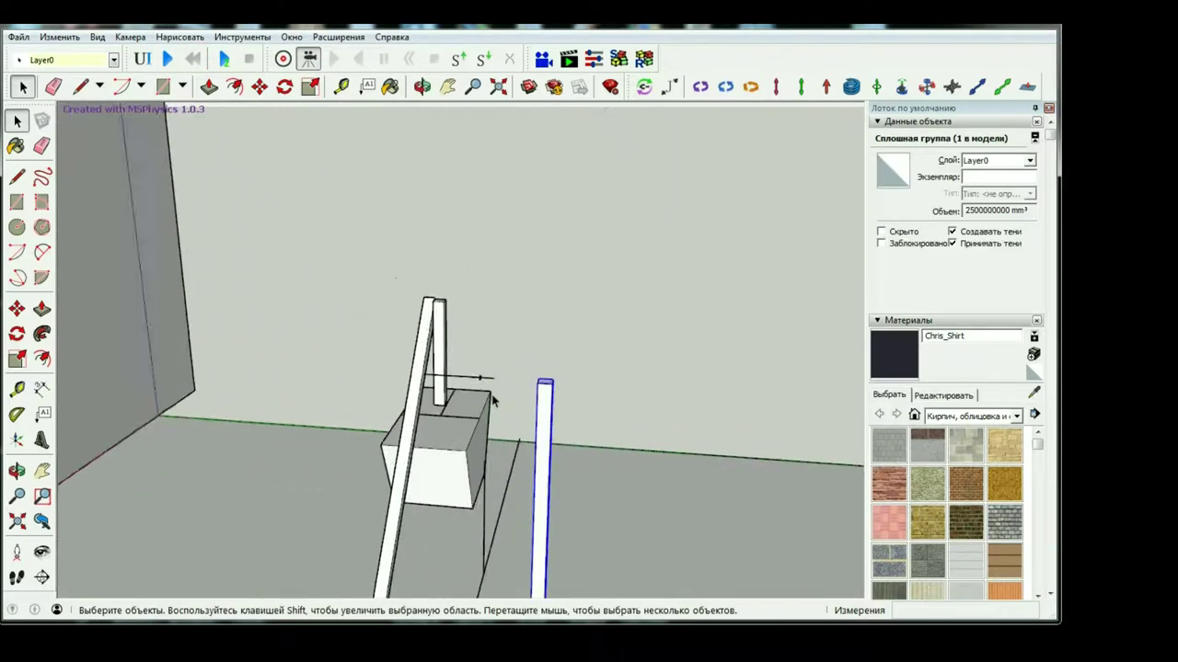
{"action": "scroll", "coordinate": [474, 372], "scroll_direction": "up", "scroll_amount": 3}
{"action": "left_click", "coordinate": [468, 362]}
{"action": "scroll", "coordinate": [467, 362], "scroll_direction": "up", "scroll_amount": 3}
{"action": "scroll", "coordinate": [469, 362], "scroll_direction": "up", "scroll_amount": 3}
{"action": "double_click", "coordinate": [470, 361]}
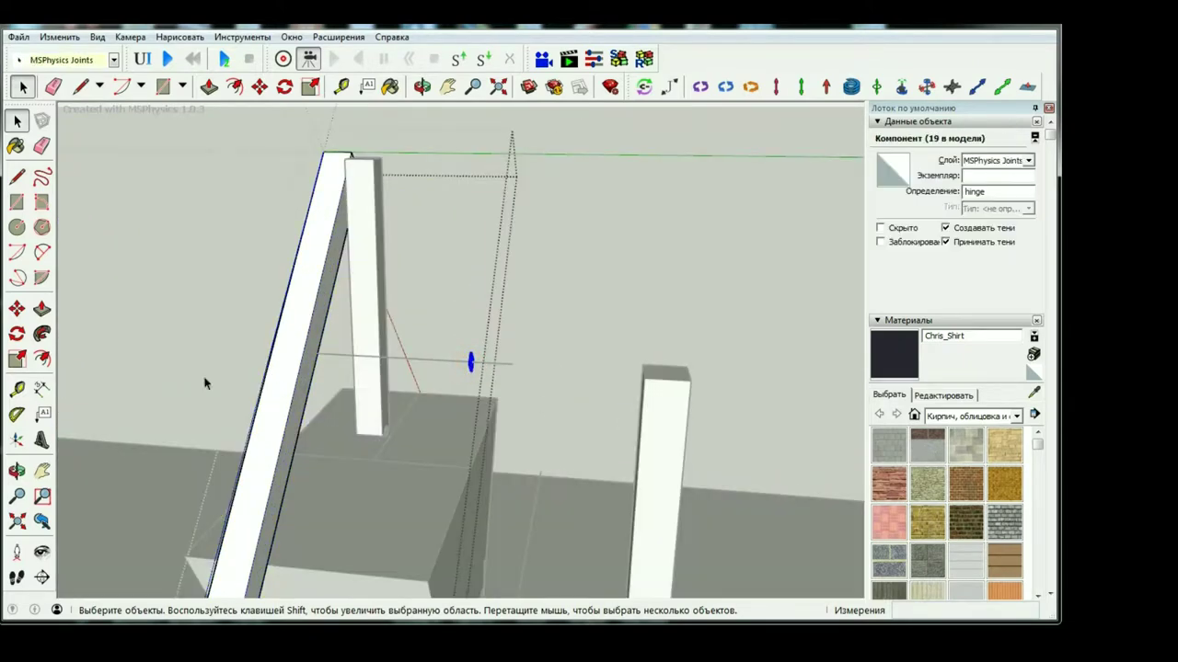
{"action": "scroll", "coordinate": [423, 370], "scroll_direction": "up", "scroll_amount": 2}
Move the hinge joint to the top of the post.
{"action": "left_click", "coordinate": [17, 309]}
{"action": "scroll", "coordinate": [510, 362], "scroll_direction": "up", "scroll_amount": 1}
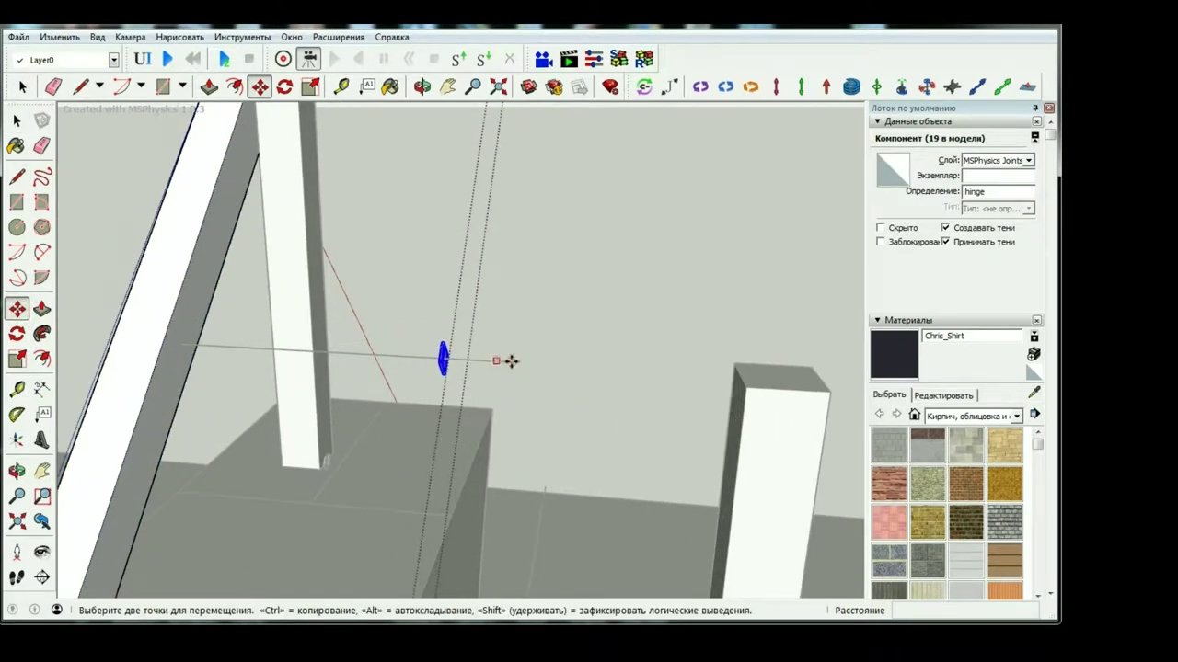
{"action": "scroll", "coordinate": [626, 396], "scroll_direction": "down", "scroll_amount": 1}
{"action": "scroll", "coordinate": [699, 382], "scroll_direction": "down", "scroll_amount": 2}
{"action": "scroll", "coordinate": [784, 368], "scroll_direction": "down", "scroll_amount": 1}
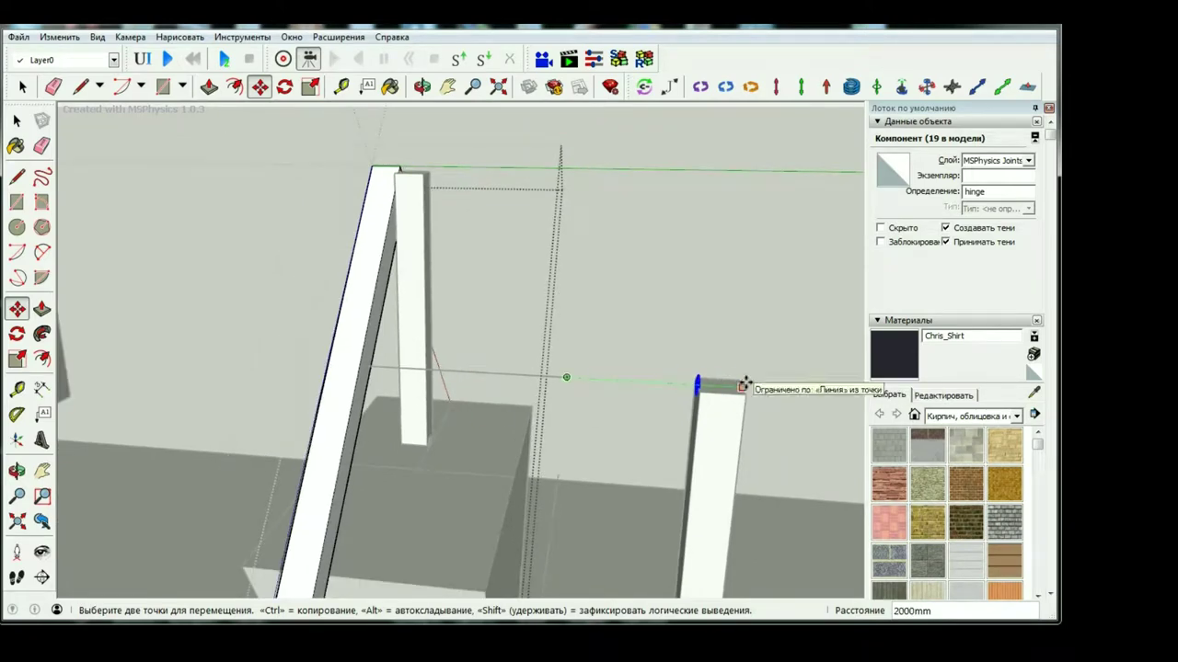
{"action": "left_click", "coordinate": [743, 384]}
{"action": "key", "text": "space"}
Run the simulation to test the hinge, then reset to the starting positions.
{"action": "scroll", "coordinate": [572, 397], "scroll_direction": "down", "scroll_amount": 3}
{"action": "scroll", "coordinate": [604, 349], "scroll_direction": "down", "scroll_amount": 3}
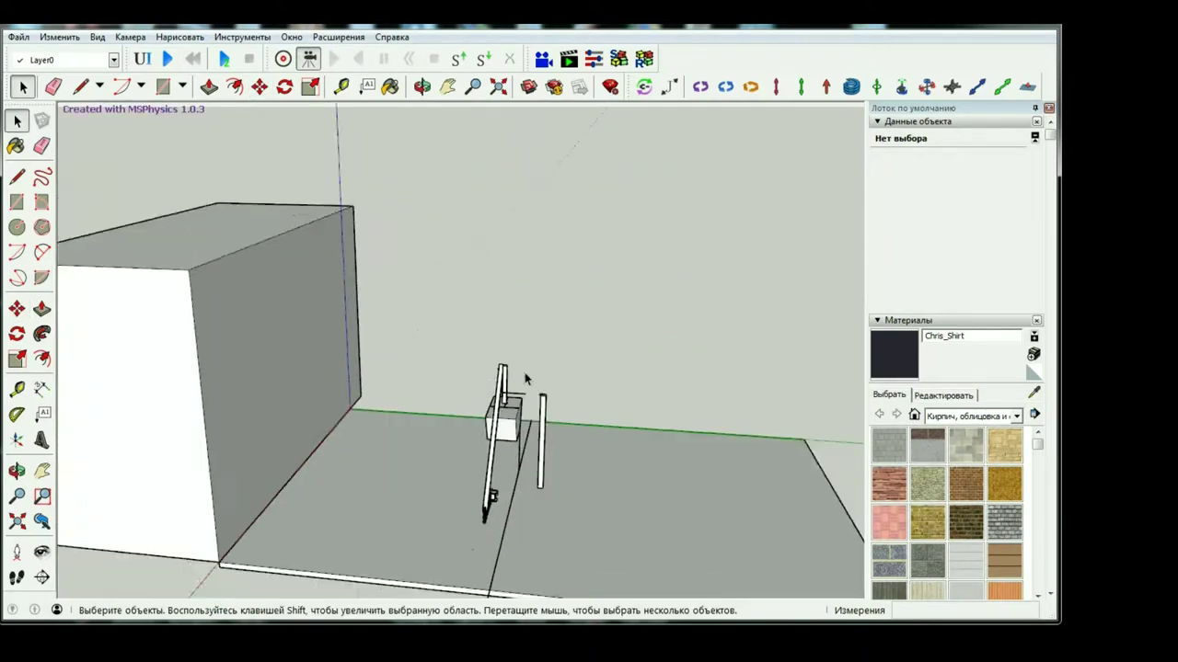
{"action": "scroll", "coordinate": [526, 379], "scroll_direction": "down", "scroll_amount": 2}
{"action": "left_click", "coordinate": [169, 59]}
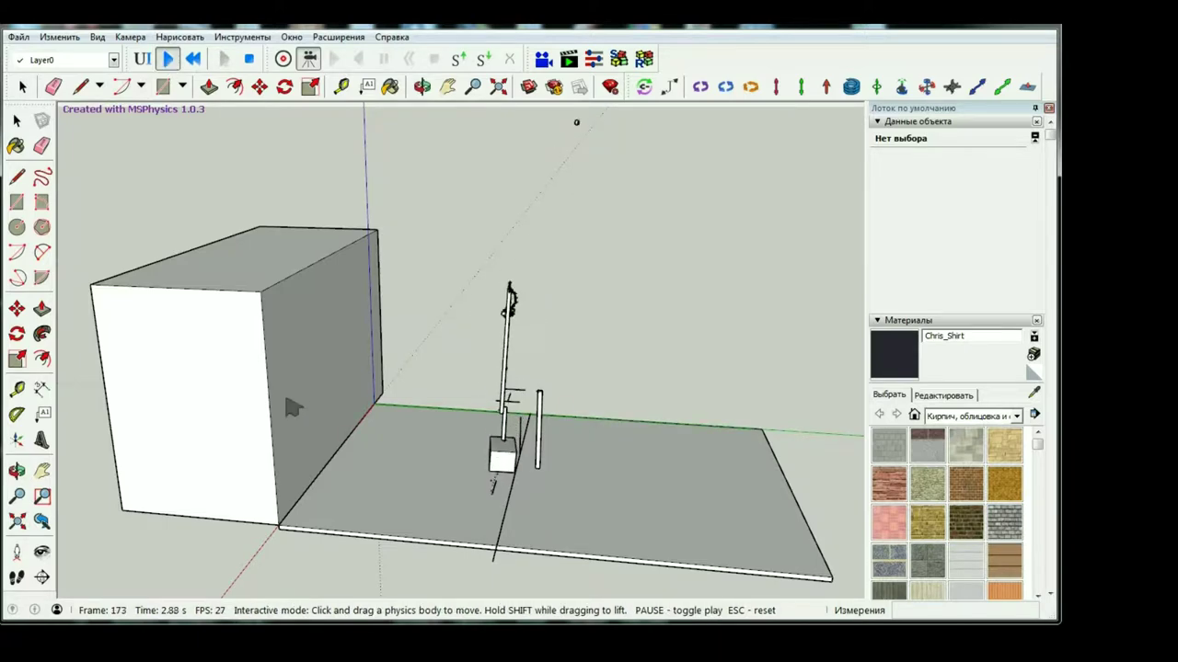
{"action": "scroll", "coordinate": [538, 396], "scroll_direction": "up", "scroll_amount": 3}
{"action": "scroll", "coordinate": [543, 400], "scroll_direction": "up", "scroll_amount": 2}
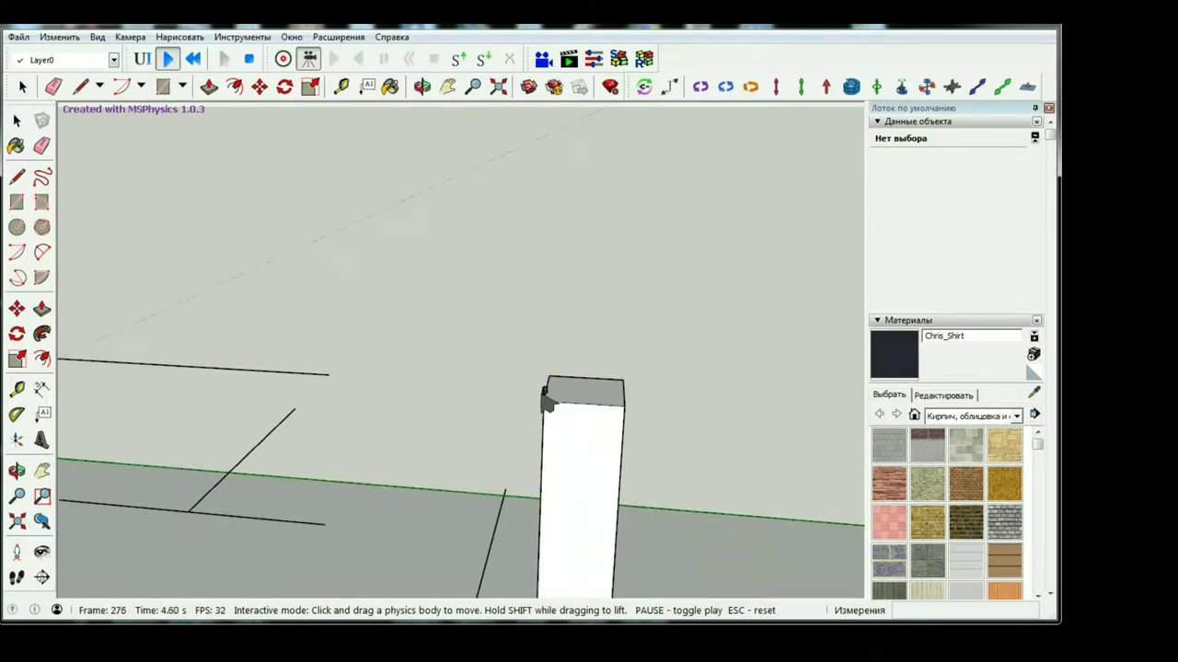
{"action": "scroll", "coordinate": [550, 405], "scroll_direction": "down", "scroll_amount": 4}
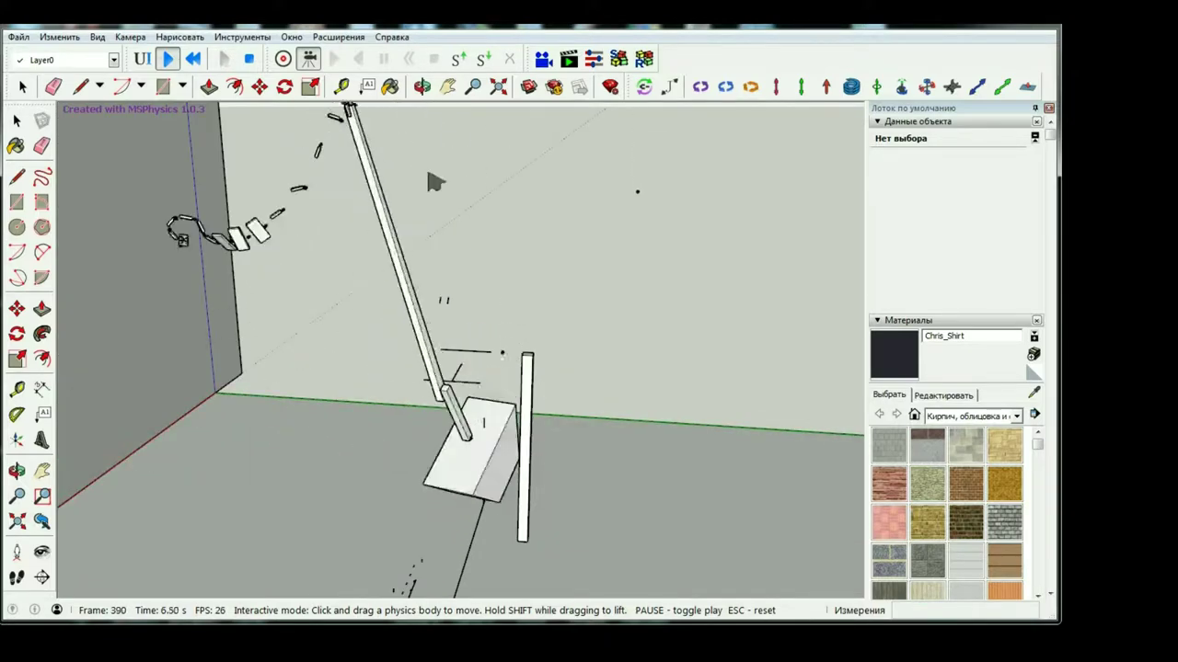
{"action": "left_click", "coordinate": [192, 60]}
Select the upright post group and zoom in on its top.
{"action": "scroll", "coordinate": [565, 423], "scroll_direction": "up", "scroll_amount": 5}
{"action": "scroll", "coordinate": [497, 370], "scroll_direction": "up", "scroll_amount": 2}
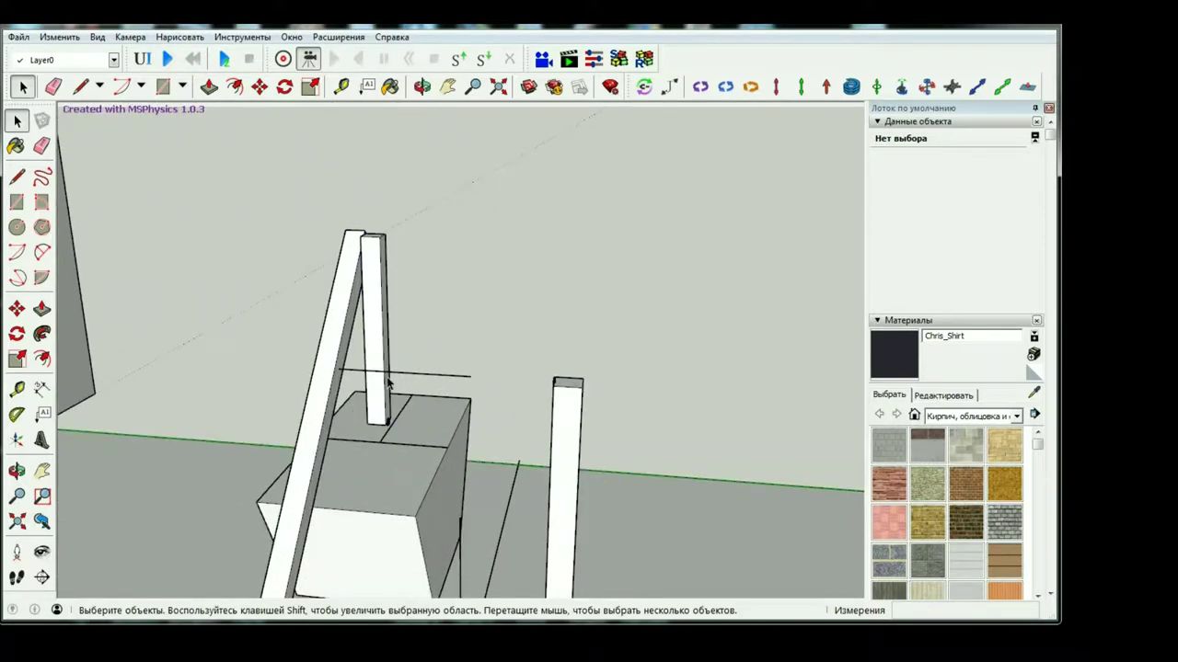
{"action": "left_click", "coordinate": [384, 379]}
{"action": "scroll", "coordinate": [548, 384], "scroll_direction": "up", "scroll_amount": 2}
{"action": "scroll", "coordinate": [546, 378], "scroll_direction": "up", "scroll_amount": 2}
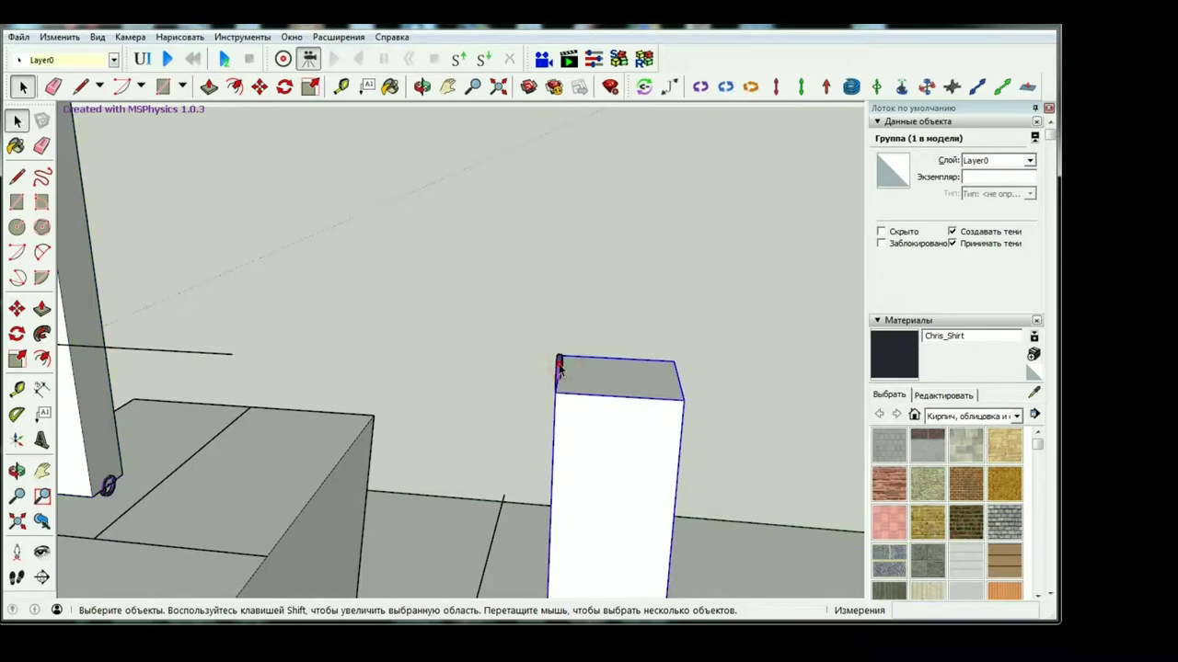
{"action": "scroll", "coordinate": [559, 368], "scroll_direction": "up", "scroll_amount": 2}
{"action": "scroll", "coordinate": [584, 413], "scroll_direction": "up", "scroll_amount": 2}
{"action": "scroll", "coordinate": [578, 399], "scroll_direction": "up", "scroll_amount": 1}
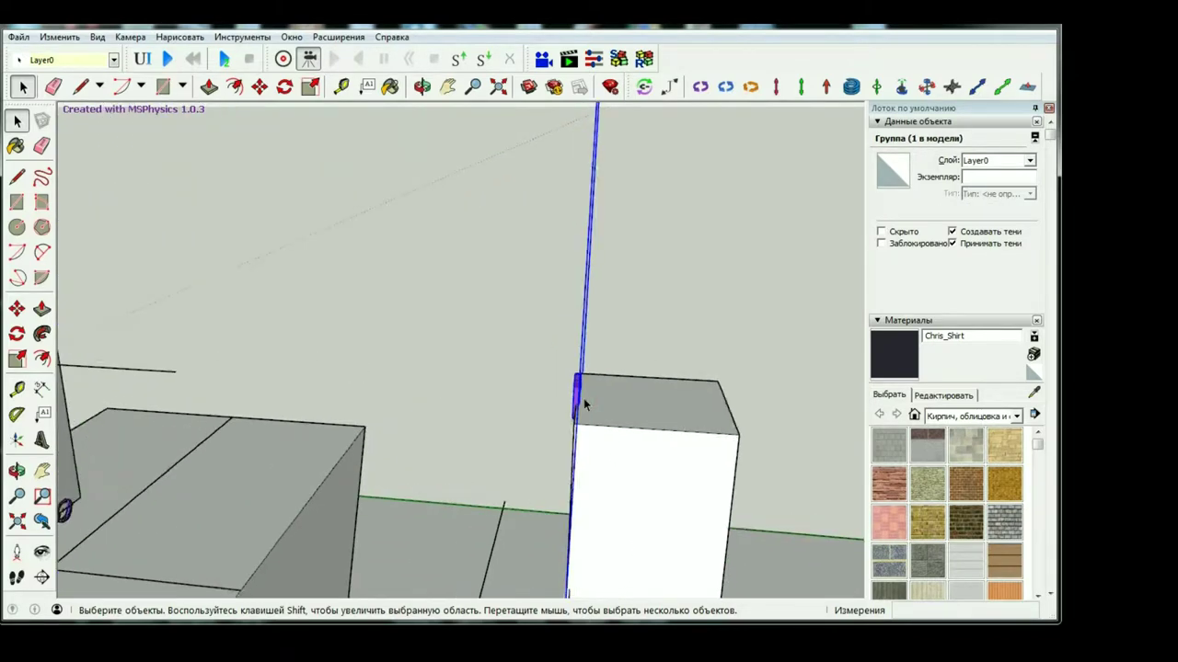
{"action": "scroll", "coordinate": [583, 368], "scroll_direction": "up", "scroll_amount": 2}
Select the hinge joint on the post top, orbit until it stands upright, and activate Move.
{"action": "left_click", "coordinate": [572, 364]}
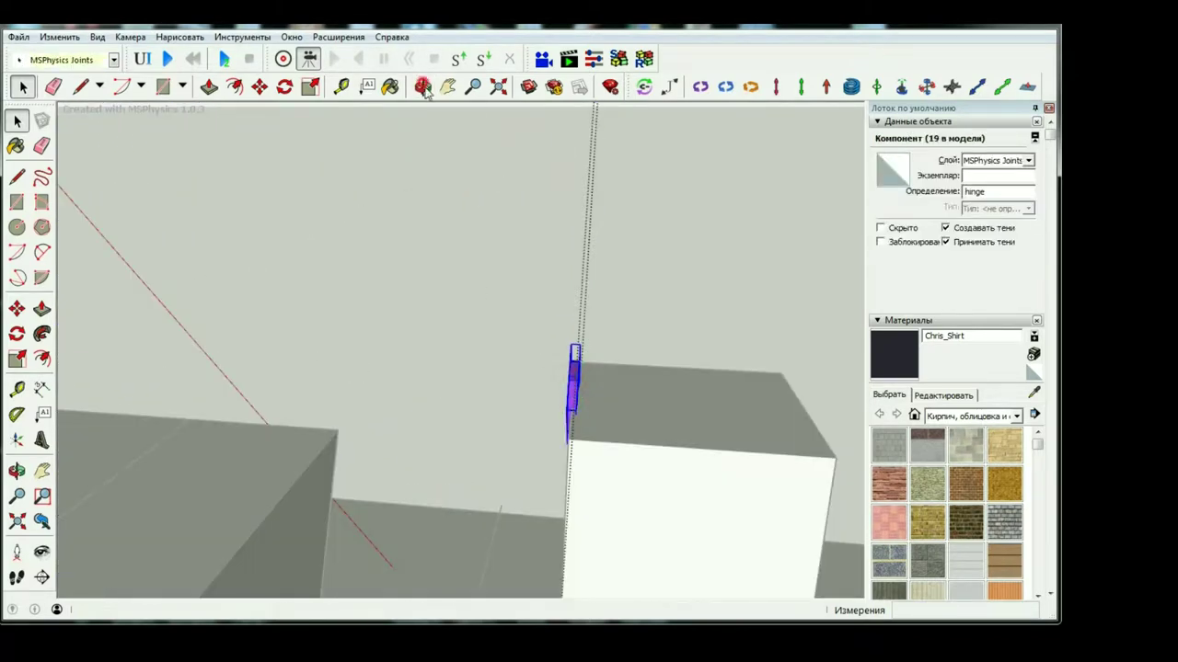
{"action": "mouse_move", "coordinate": [571, 364]}
{"action": "middle_mouse_down"}
{"action": "mouse_move", "coordinate": [644, 383]}
{"action": "mouse_move", "coordinate": [420, 394]}
{"action": "mouse_move", "coordinate": [480, 519]}
{"action": "mouse_move", "coordinate": [602, 481]}
{"action": "middle_mouse_up"}
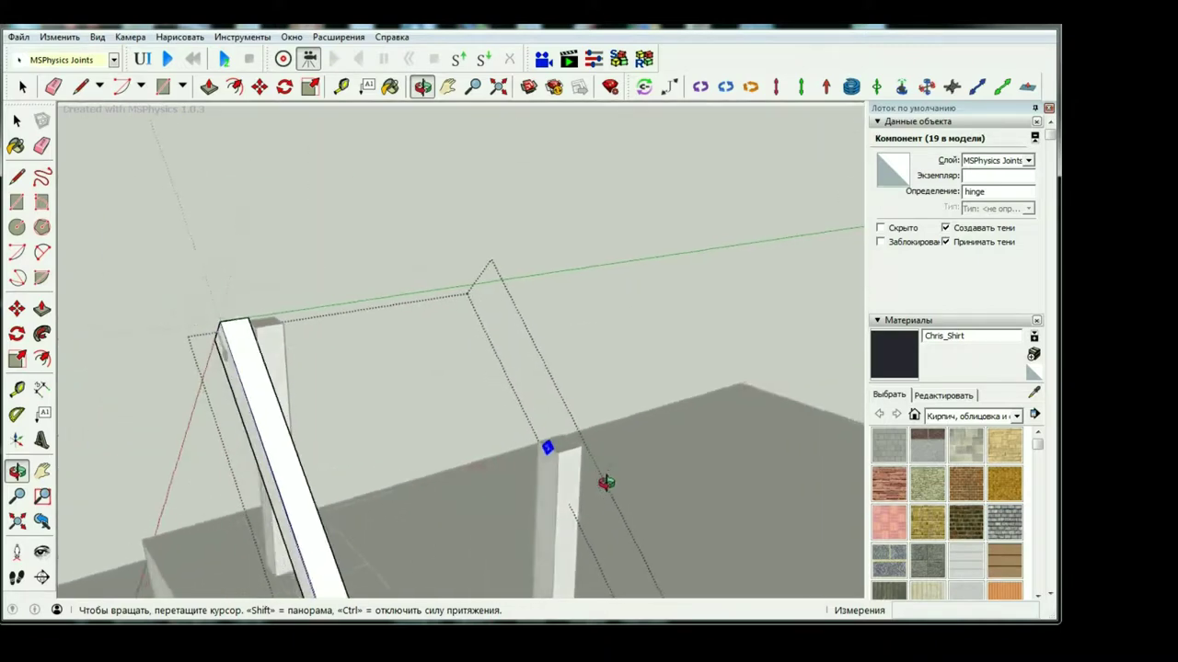
{"action": "scroll", "coordinate": [598, 473], "scroll_direction": "up", "scroll_amount": 3}
{"action": "scroll", "coordinate": [457, 405], "scroll_direction": "up", "scroll_amount": 2}
{"action": "mouse_move", "coordinate": [457, 412]}
{"action": "middle_mouse_down"}
{"action": "mouse_move", "coordinate": [476, 408]}
{"action": "mouse_move", "coordinate": [411, 416]}
{"action": "middle_mouse_up"}
{"action": "left_click", "coordinate": [17, 310]}
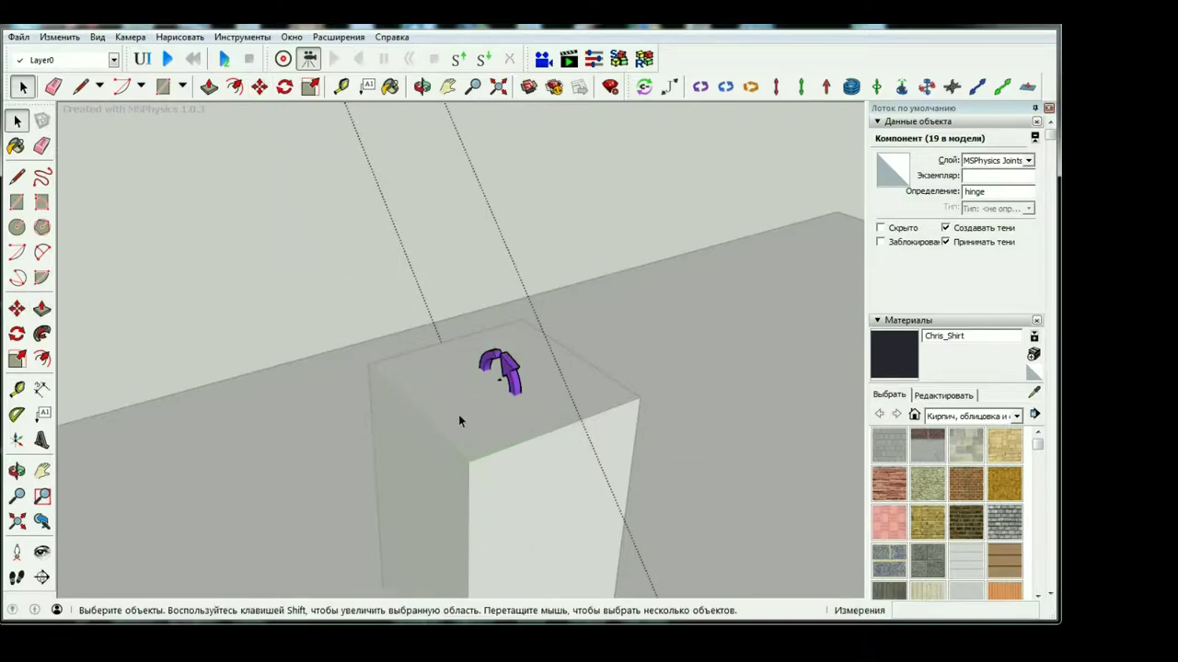
Run and reset the simulation, then open and leave the post group.
{"action": "left_click", "coordinate": [169, 59]}
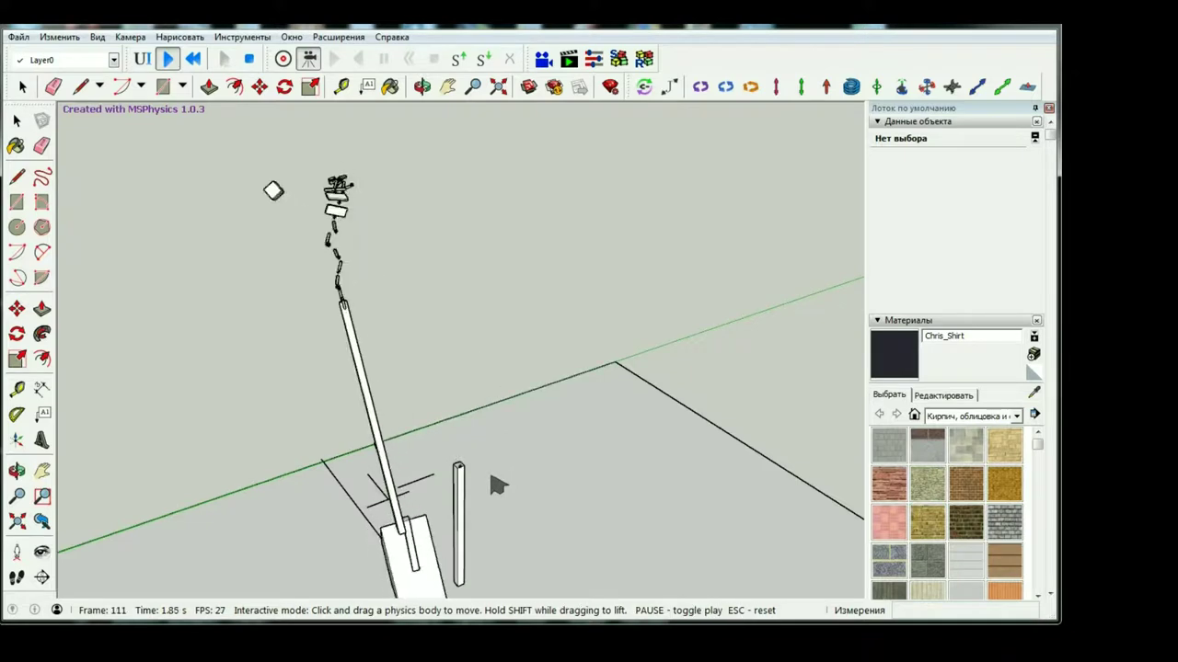
{"action": "left_click", "coordinate": [248, 59]}
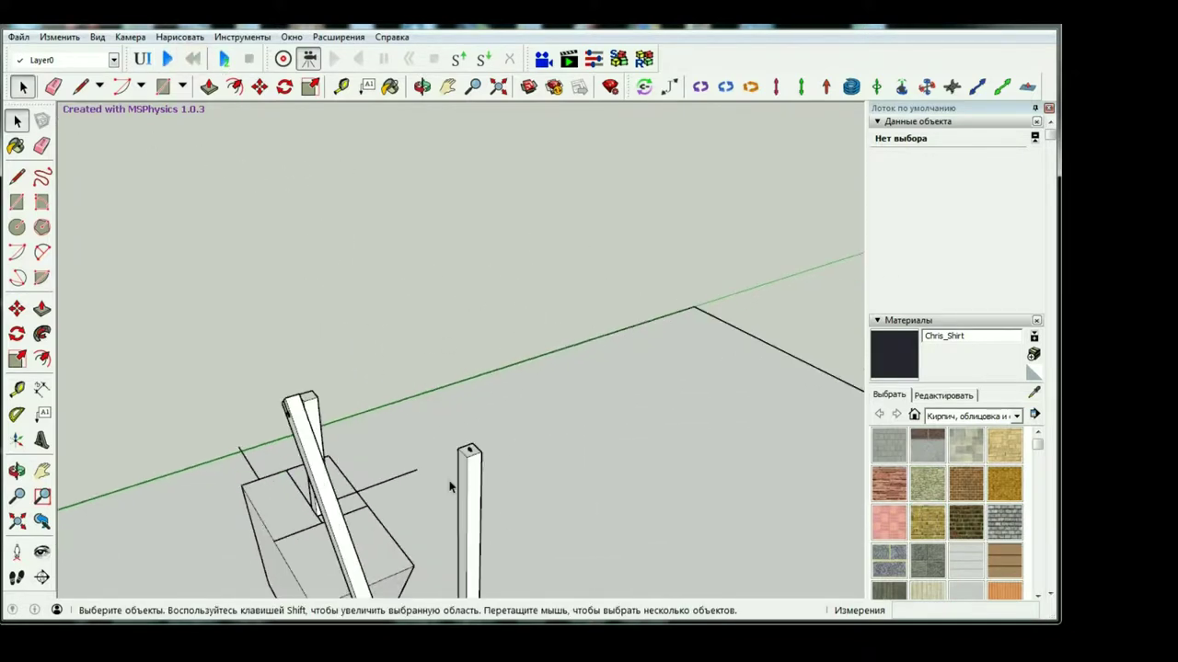
{"action": "scroll", "coordinate": [468, 422], "scroll_direction": "up", "scroll_amount": 5}
{"action": "double_click", "coordinate": [470, 423]}
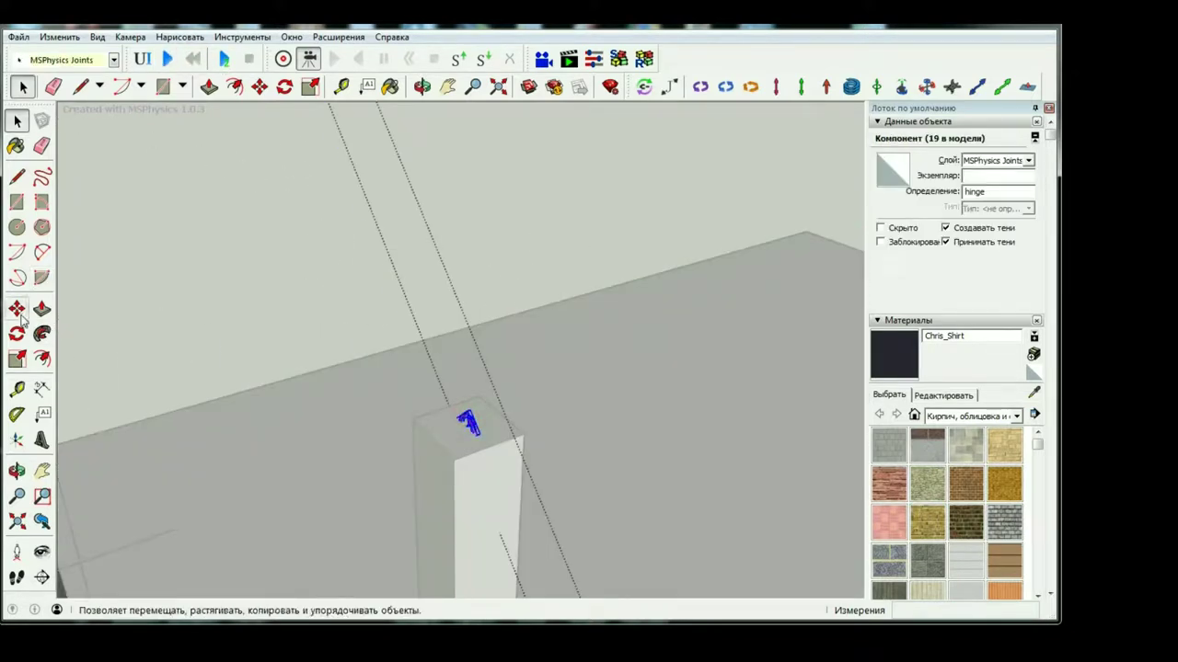
{"action": "key", "text": "Escape"}
{"action": "key", "text": "space"}
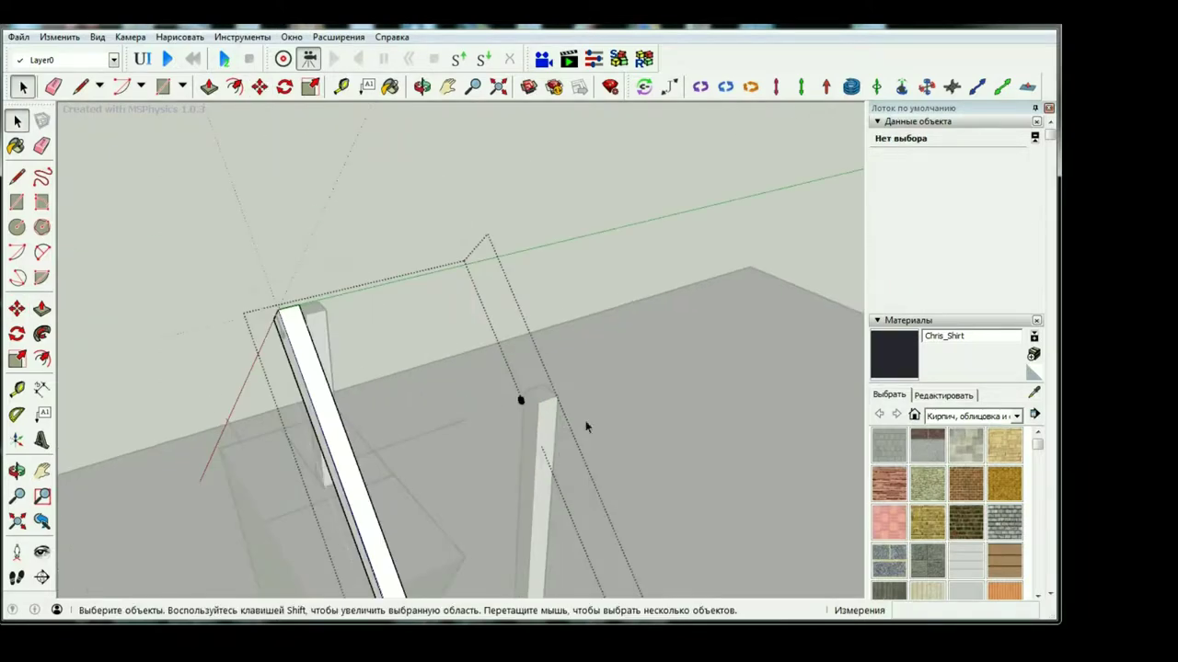
{"action": "scroll", "coordinate": [460, 414], "scroll_direction": "down", "scroll_amount": 5}
Rerun and reset the simulation, then select the hinge joint from a new angle.
{"action": "left_click", "coordinate": [170, 62]}
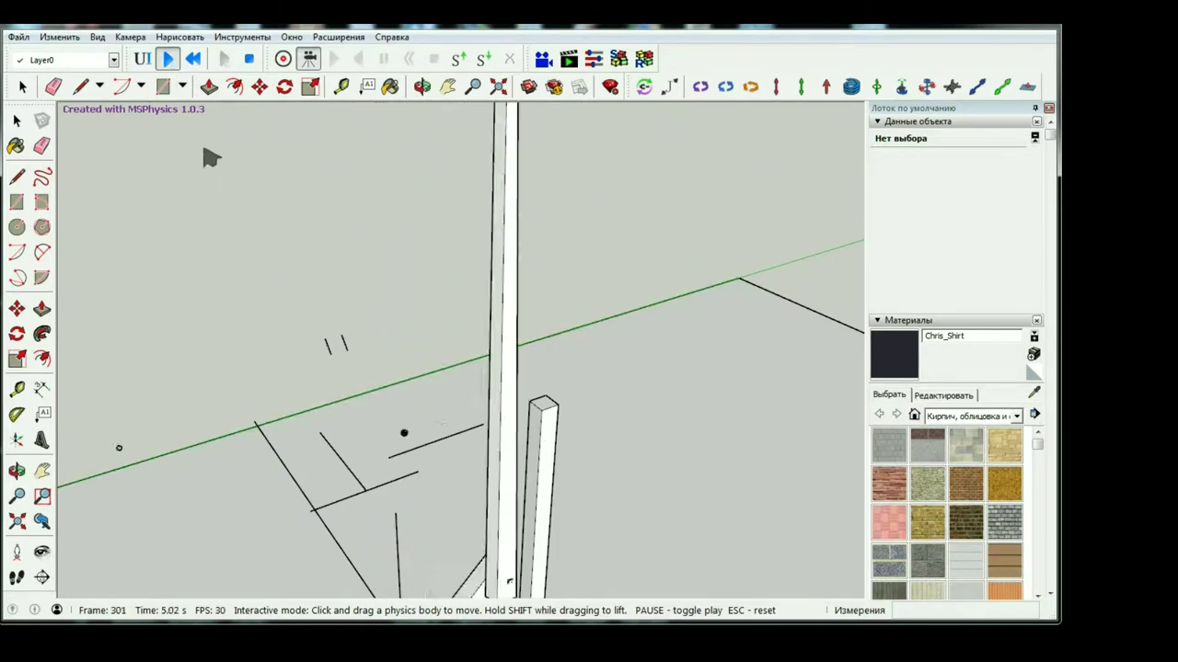
{"action": "left_click", "coordinate": [193, 59]}
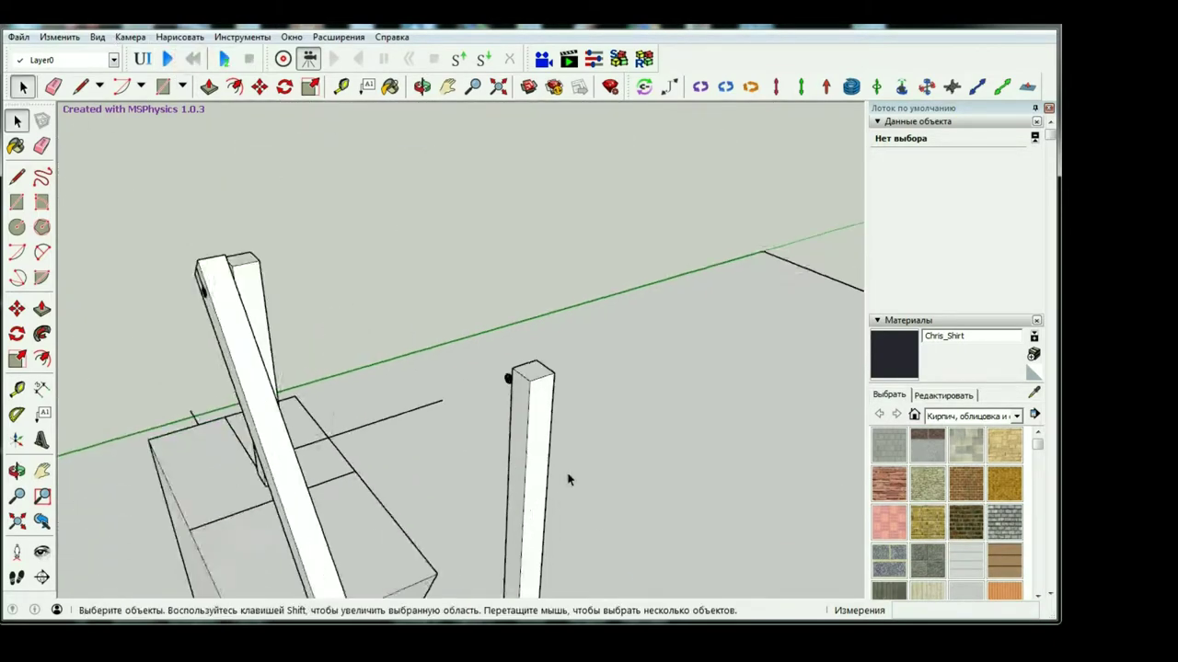
{"action": "scroll", "coordinate": [433, 267], "scroll_direction": "up", "scroll_amount": 3}
{"action": "mouse_move", "coordinate": [436, 261]}
{"action": "middle_mouse_down"}
{"action": "mouse_move", "coordinate": [465, 380]}
{"action": "mouse_move", "coordinate": [517, 354]}
{"action": "middle_mouse_up"}
{"action": "left_click", "coordinate": [519, 352]}
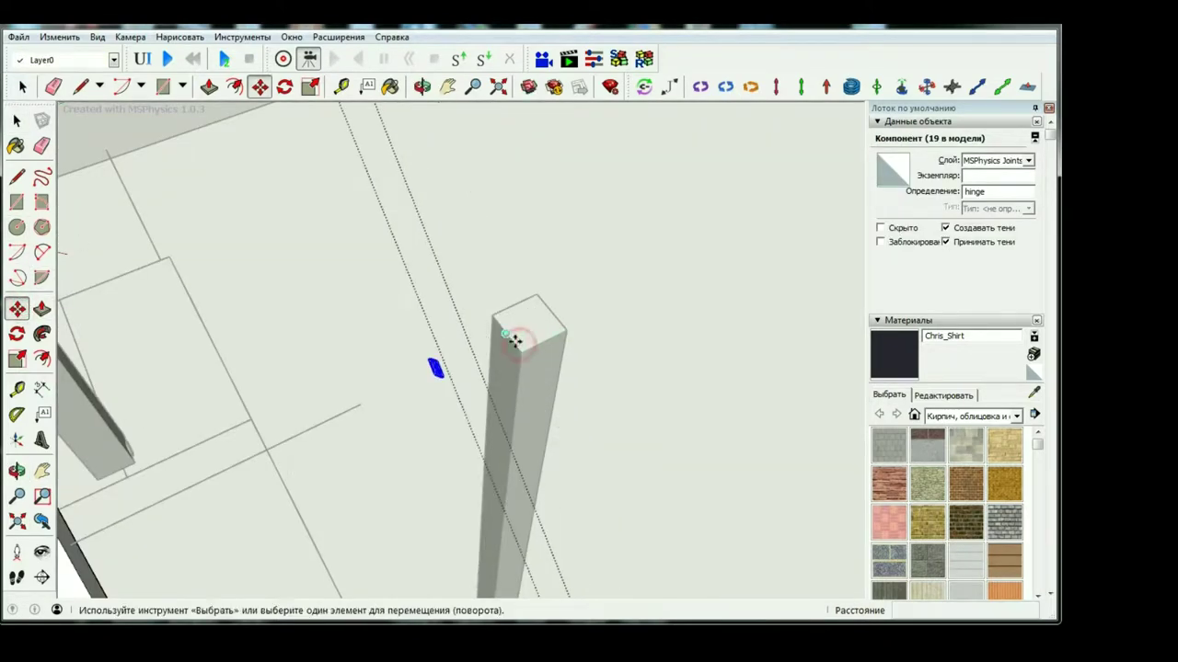
{"action": "key", "text": "space"}
{"action": "scroll", "coordinate": [481, 339], "scroll_direction": "down", "scroll_amount": 5}
Test the simulation again and orbit around the whole trebuchet.
{"action": "left_click", "coordinate": [169, 59]}
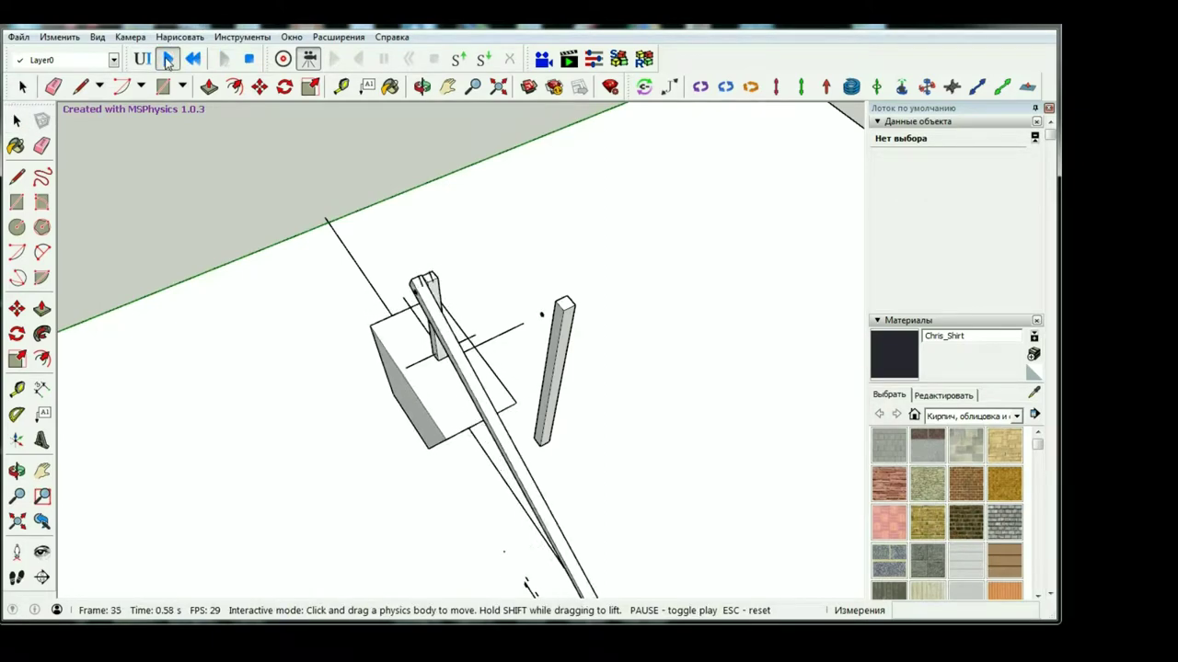
{"action": "left_click", "coordinate": [167, 59]}
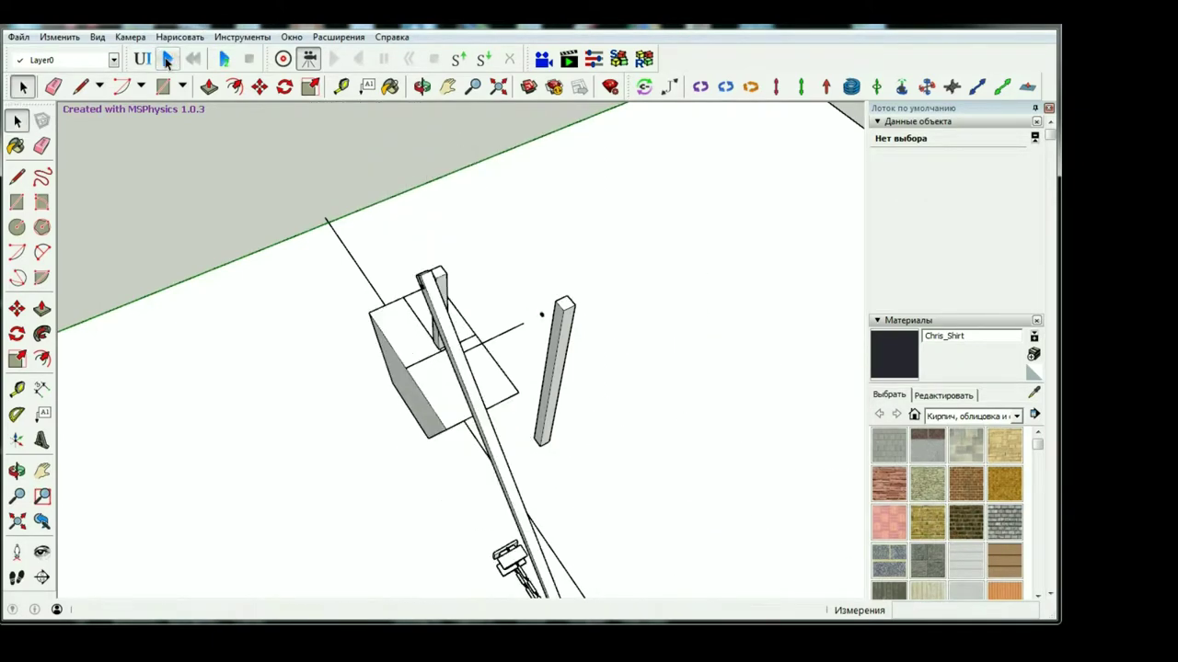
{"action": "scroll", "coordinate": [542, 276], "scroll_direction": "up", "scroll_amount": 3}
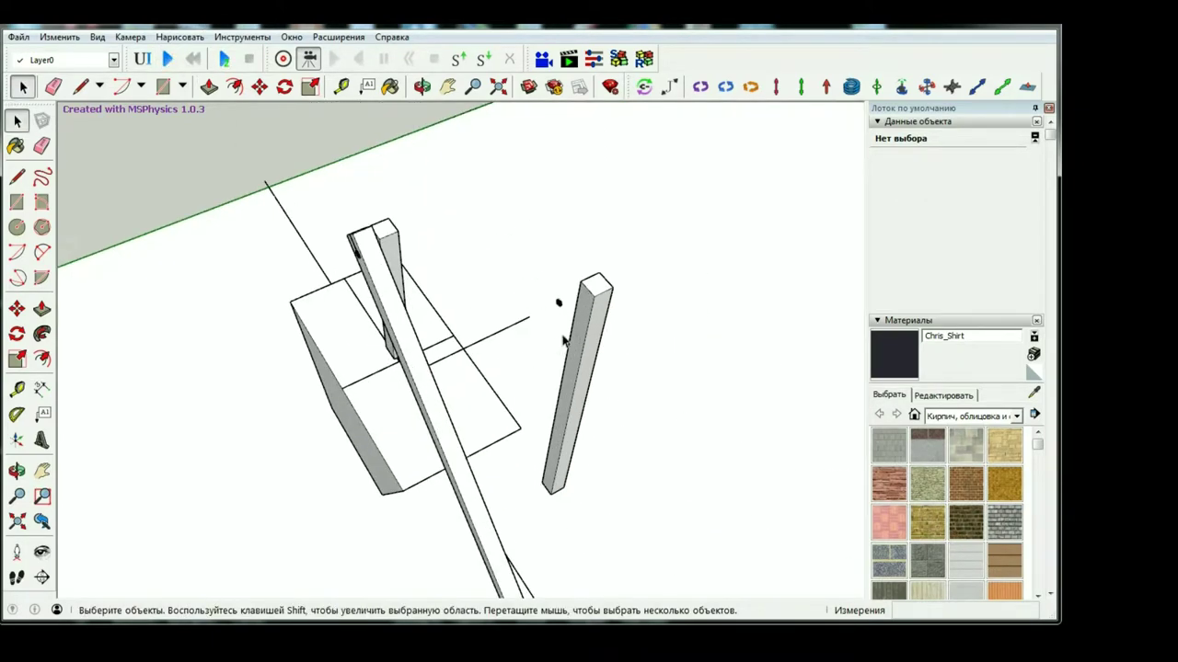
{"action": "scroll", "coordinate": [549, 243], "scroll_direction": "up", "scroll_amount": 5}
{"action": "mouse_move", "coordinate": [550, 242]}
{"action": "middle_mouse_down"}
{"action": "mouse_move", "coordinate": [340, 273]}
{"action": "mouse_move", "coordinate": [570, 489]}
{"action": "middle_mouse_up"}
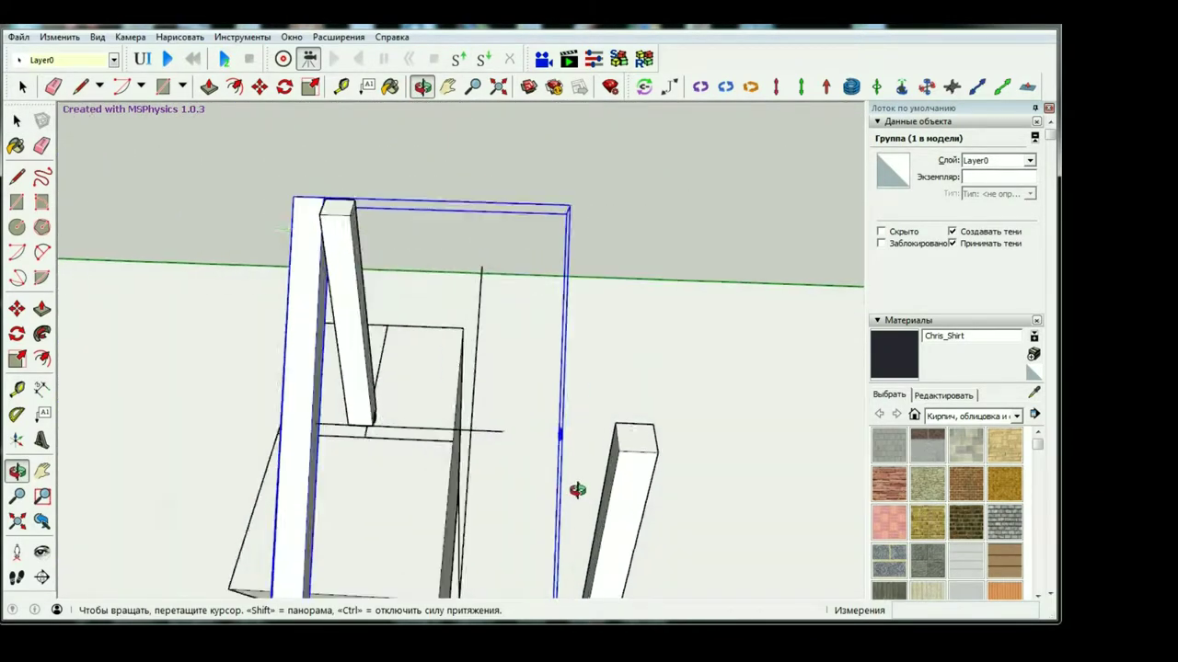
{"action": "scroll", "coordinate": [564, 419], "scroll_direction": "up", "scroll_amount": 3}
Check the hinge's joint connections, reselect it, and test-run the simulation twice.
{"action": "left_click", "coordinate": [644, 86]}
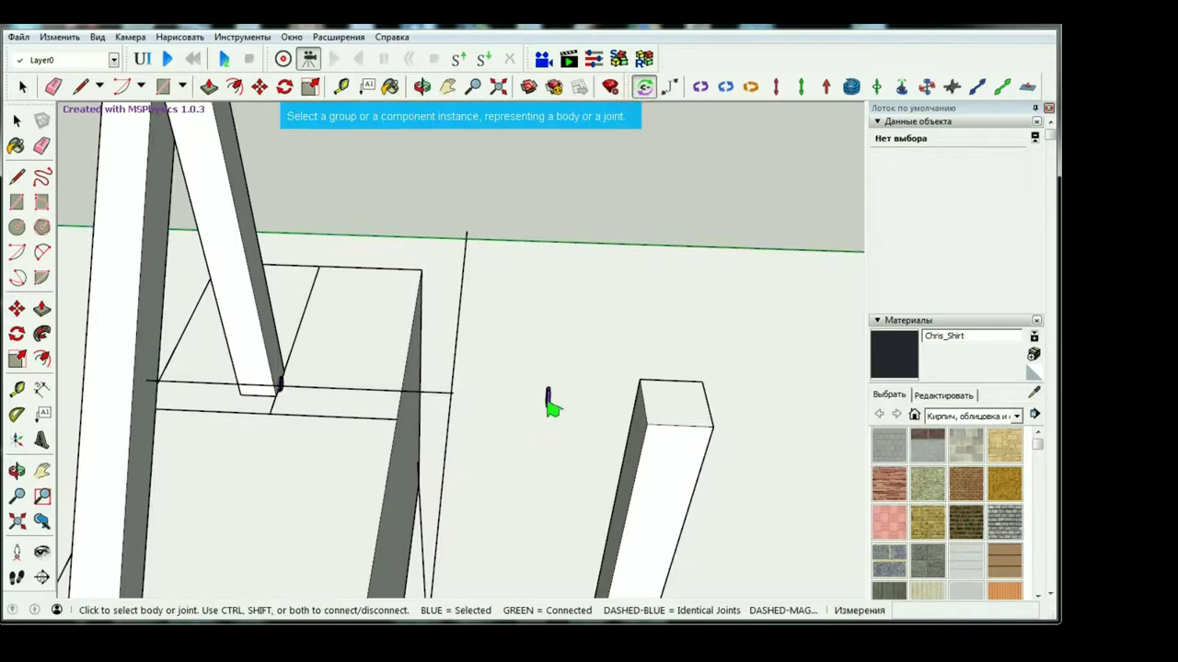
{"action": "scroll", "coordinate": [543, 391], "scroll_direction": "down", "scroll_amount": 3}
{"action": "scroll", "coordinate": [525, 341], "scroll_direction": "up", "scroll_amount": 3}
{"action": "key", "text": "space"}
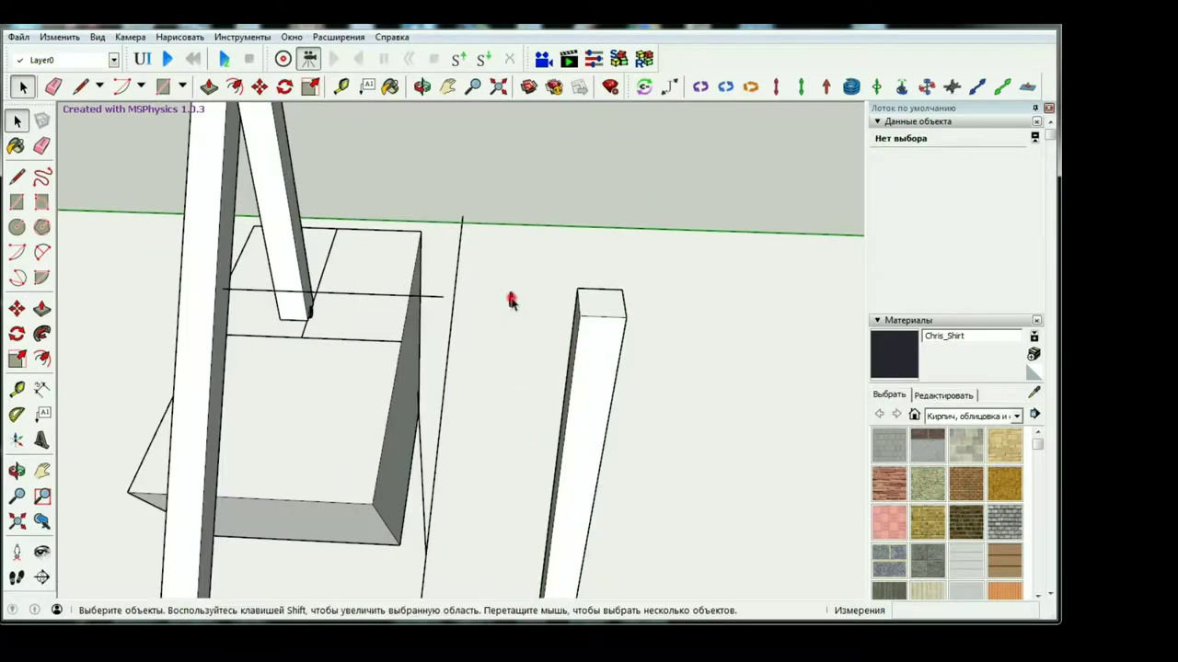
{"action": "left_click", "coordinate": [511, 300]}
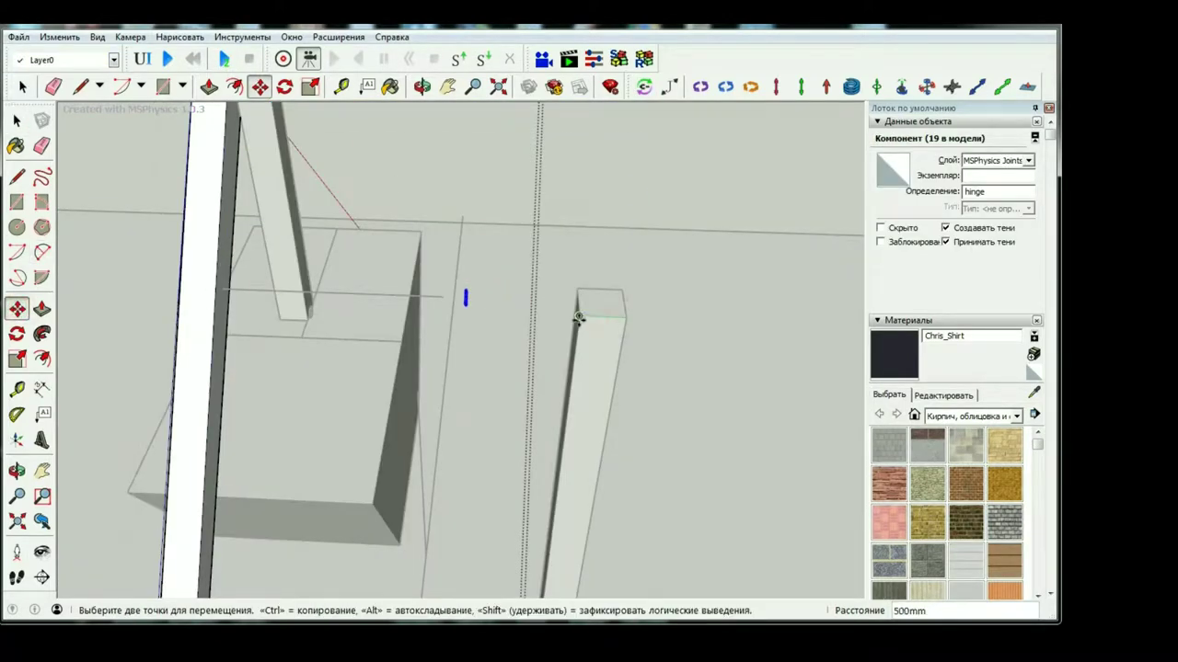
{"action": "left_click", "coordinate": [167, 59]}
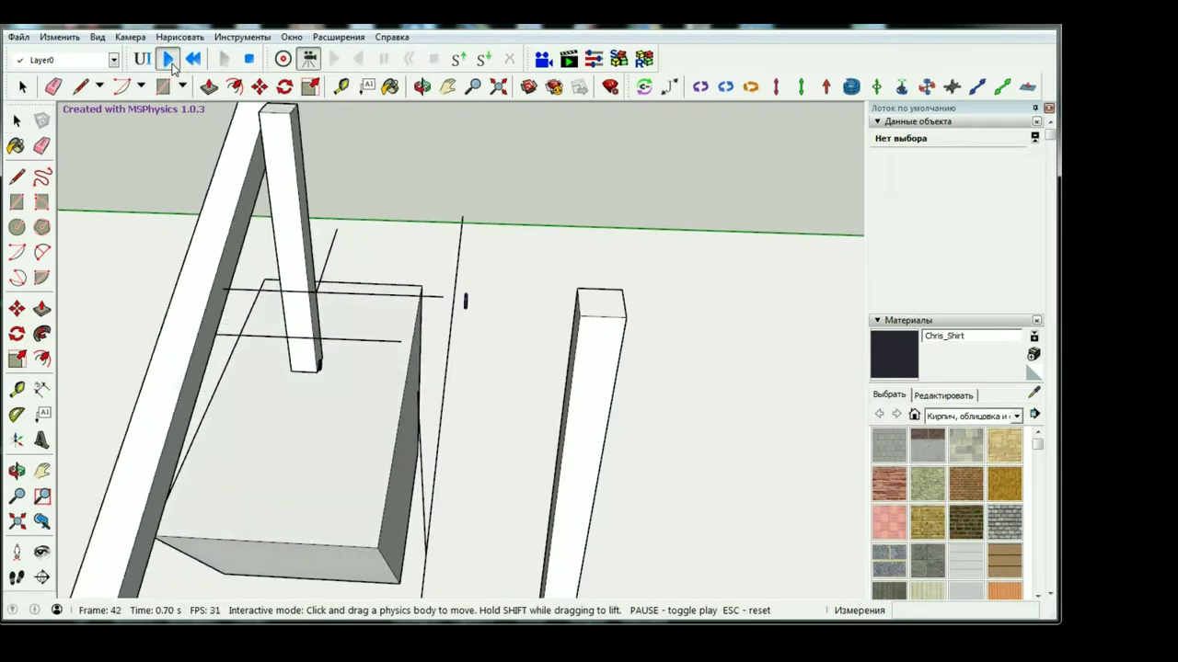
{"action": "left_click", "coordinate": [193, 59]}
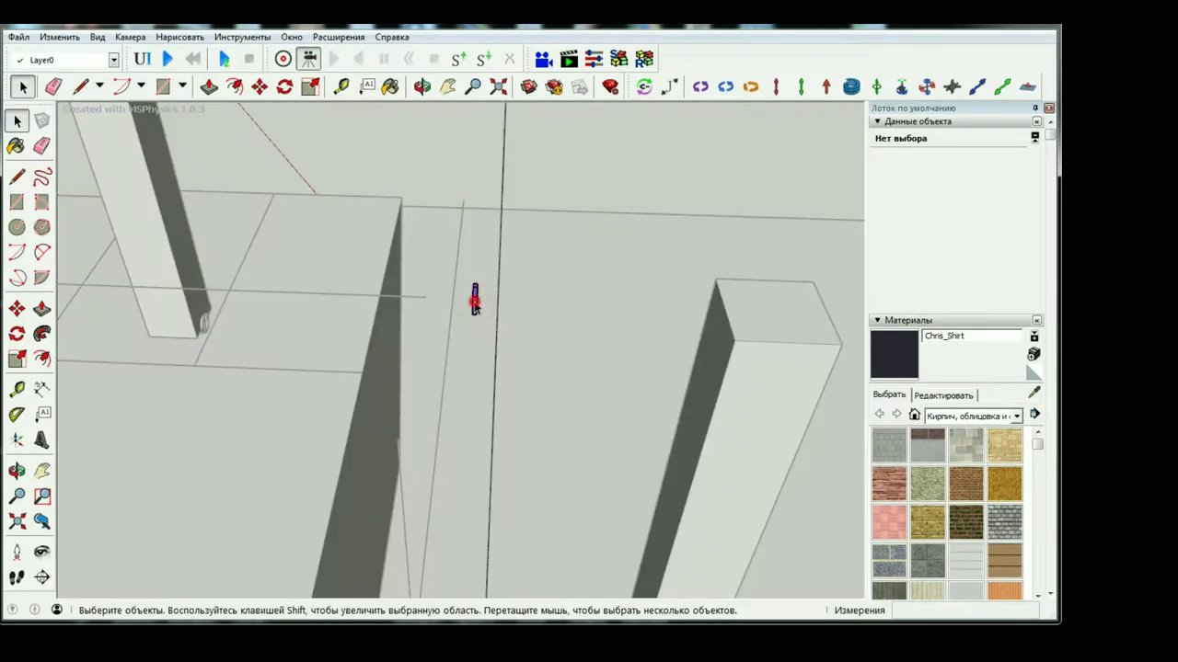
{"action": "left_click", "coordinate": [474, 299]}
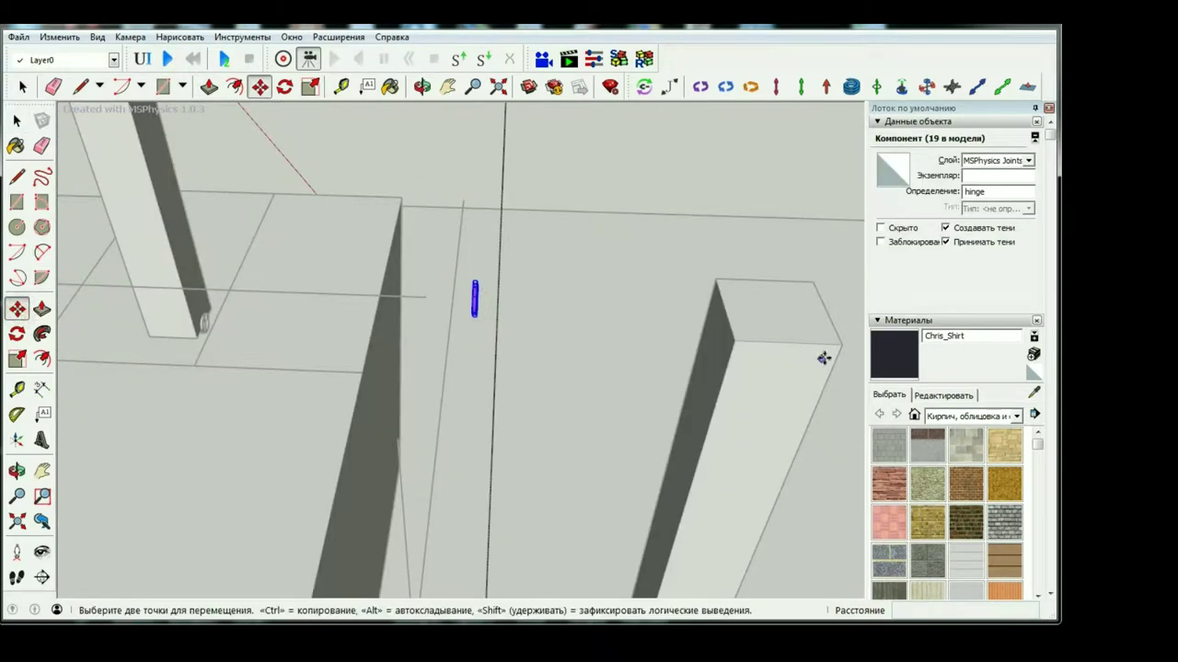
{"action": "scroll", "coordinate": [737, 339], "scroll_direction": "down", "scroll_amount": 5}
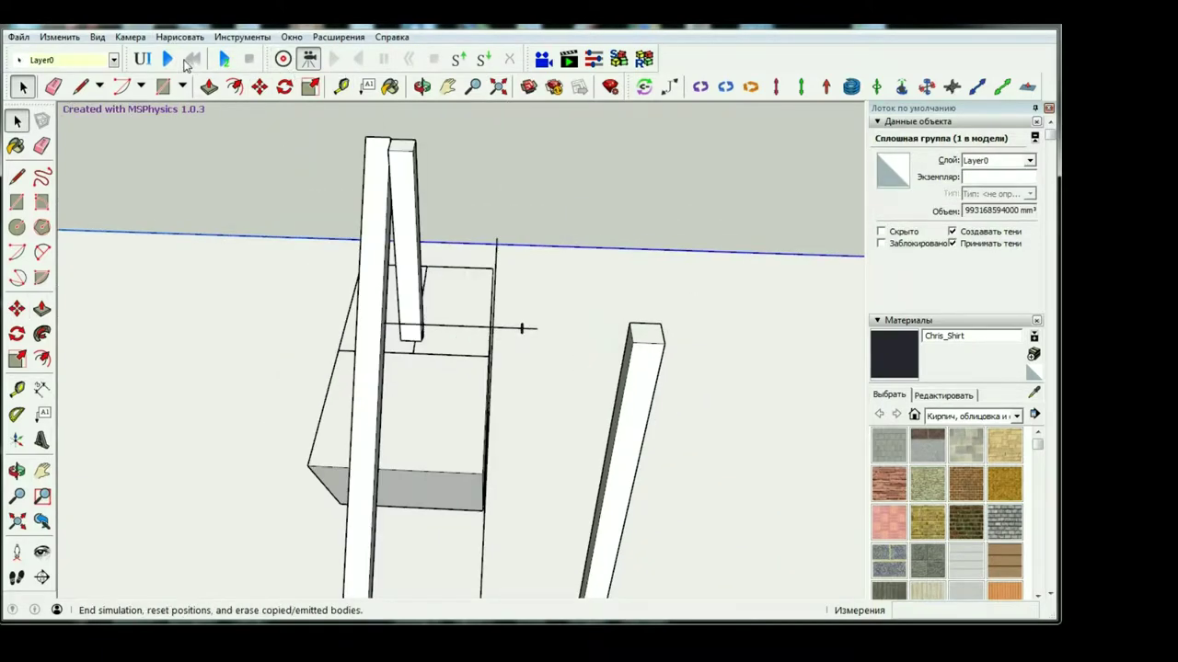
{"action": "left_click", "coordinate": [167, 59]}
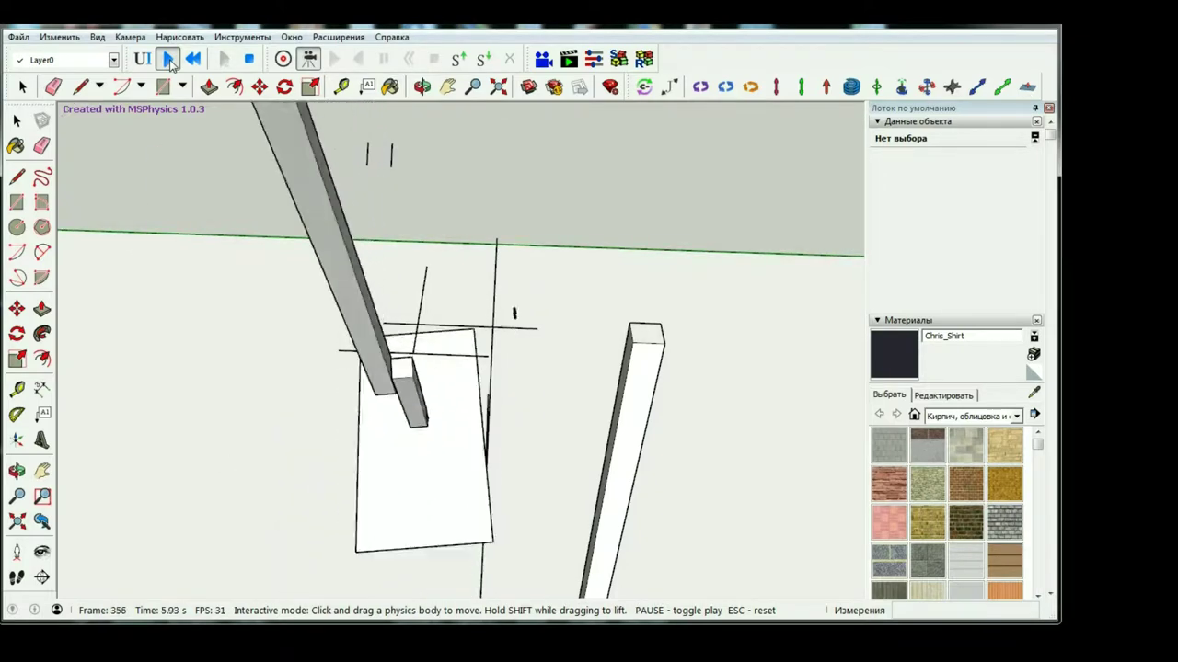
{"action": "left_click", "coordinate": [248, 58]}
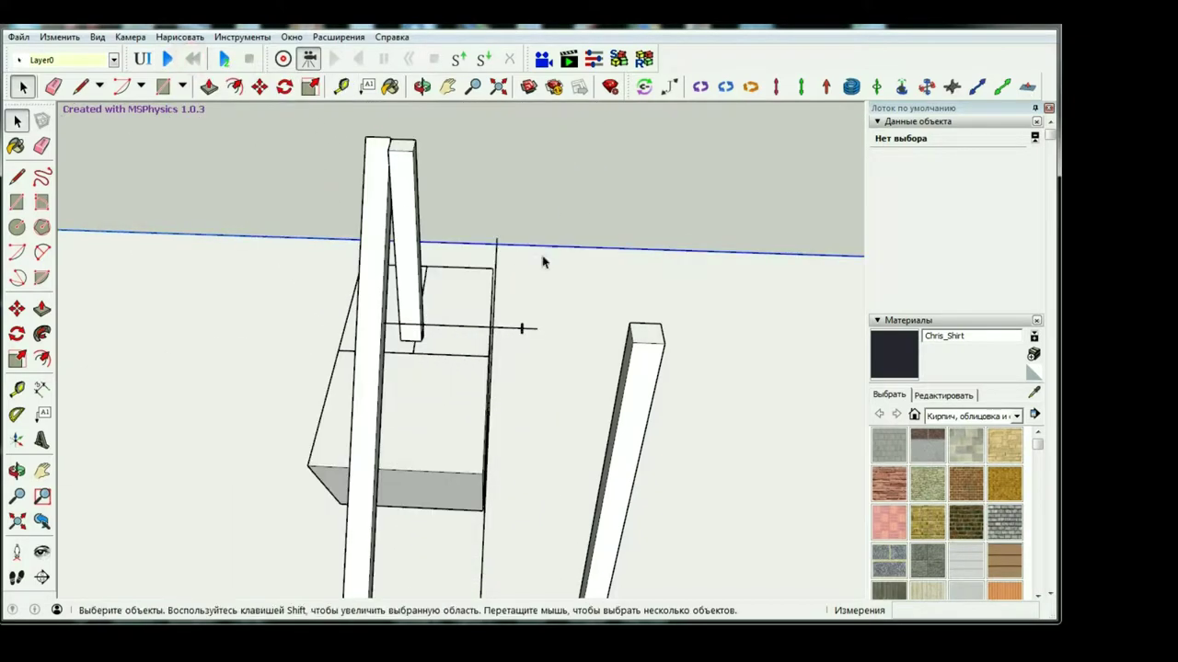
Pick the hinge inside the tall post group and start the simulation to test its position.
{"action": "scroll", "coordinate": [513, 381], "scroll_direction": "up", "scroll_amount": 3}
{"action": "left_click", "coordinate": [511, 380]}
{"action": "double_click", "coordinate": [511, 380]}
{"action": "left_click", "coordinate": [511, 379]}
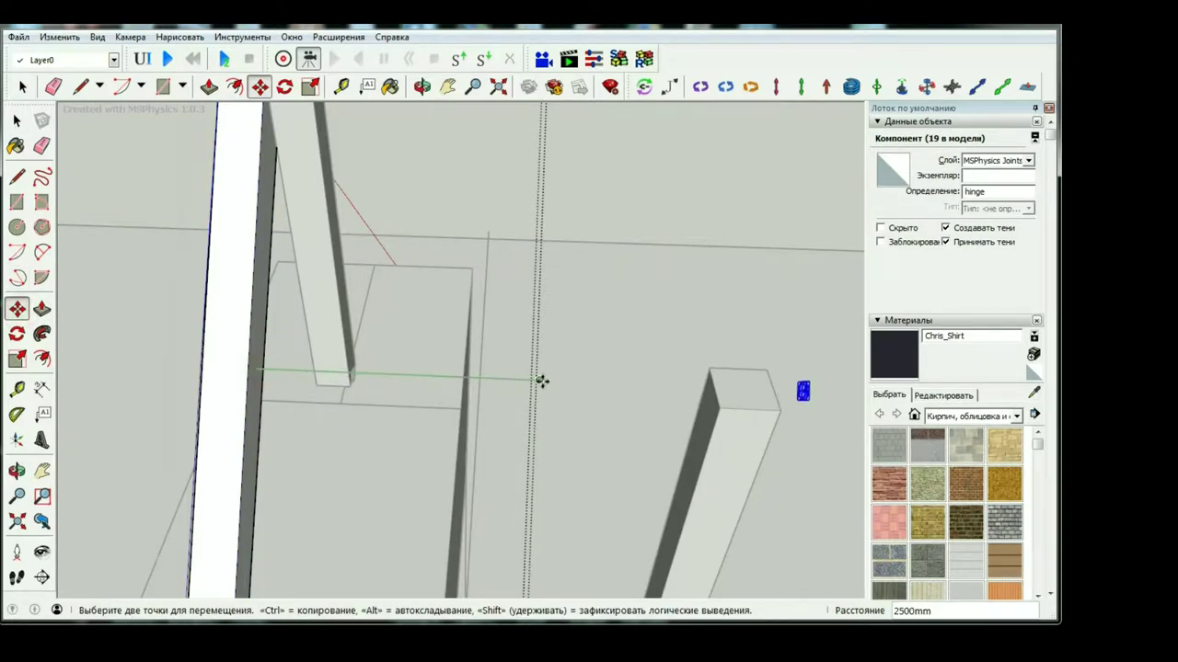
{"action": "scroll", "coordinate": [515, 322], "scroll_direction": "down", "scroll_amount": 5}
{"action": "left_click", "coordinate": [170, 59]}
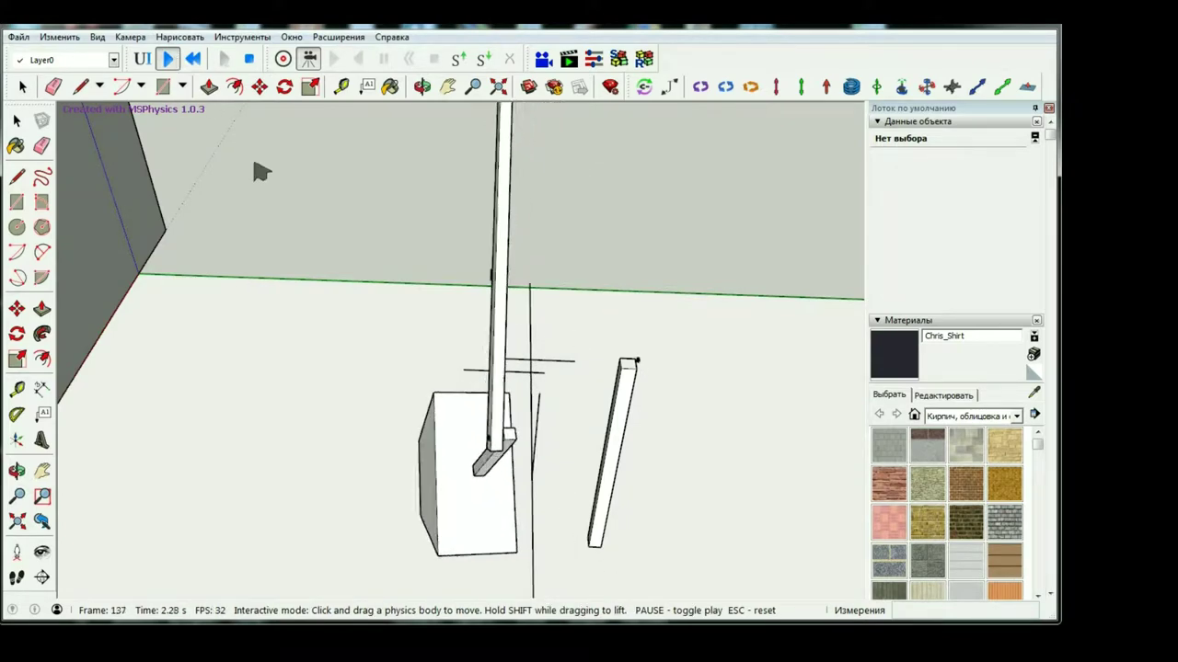
Reset the simulation and move the hinge joint onto the top of the right-hand post.
{"action": "left_click", "coordinate": [193, 59]}
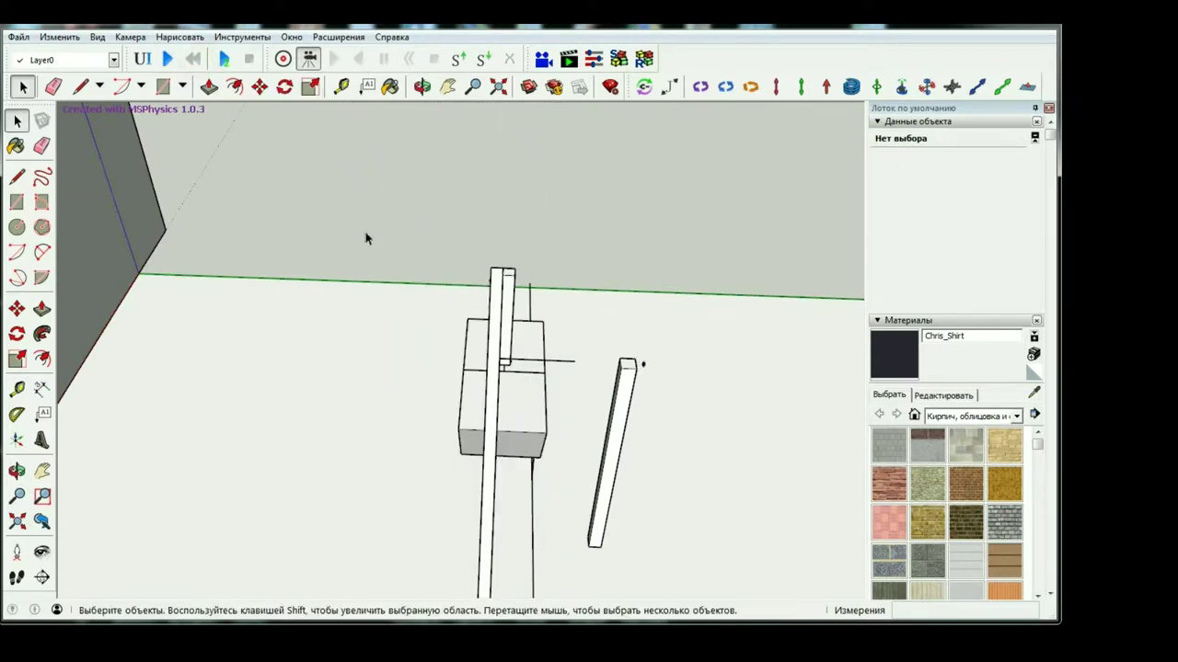
{"action": "scroll", "coordinate": [657, 371], "scroll_direction": "up", "scroll_amount": 2}
{"action": "scroll", "coordinate": [644, 370], "scroll_direction": "up", "scroll_amount": 3}
{"action": "scroll", "coordinate": [633, 371], "scroll_direction": "up", "scroll_amount": 2}
{"action": "left_click", "coordinate": [633, 370]}
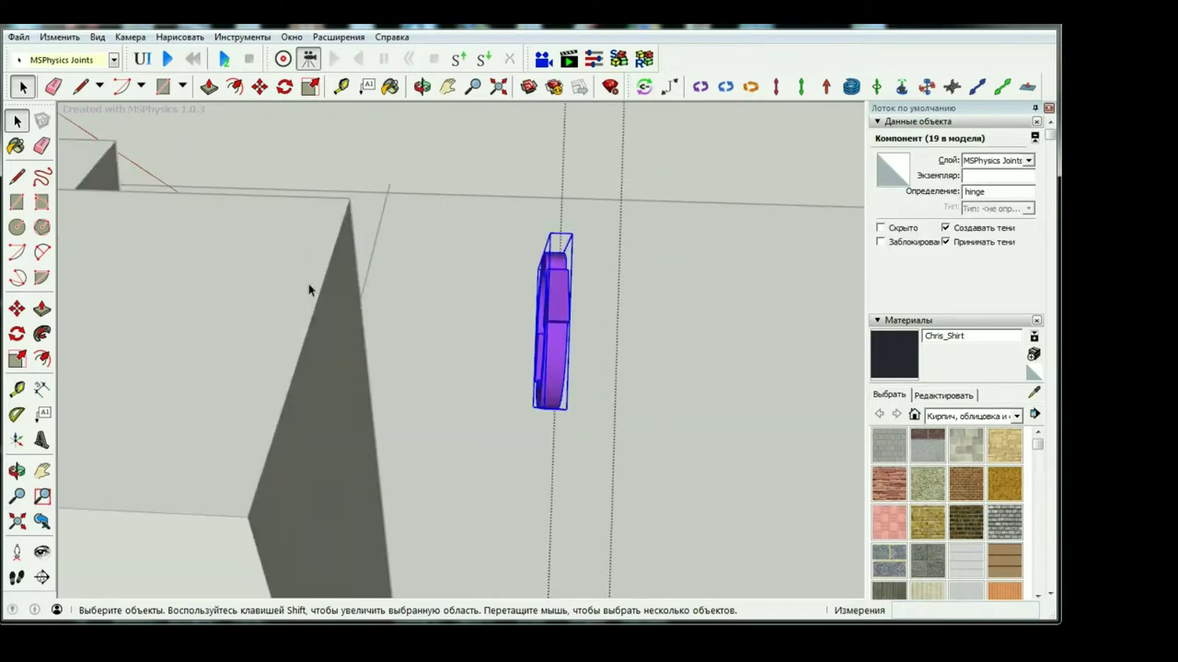
{"action": "left_click", "coordinate": [18, 309]}
{"action": "left_click", "coordinate": [280, 448]}
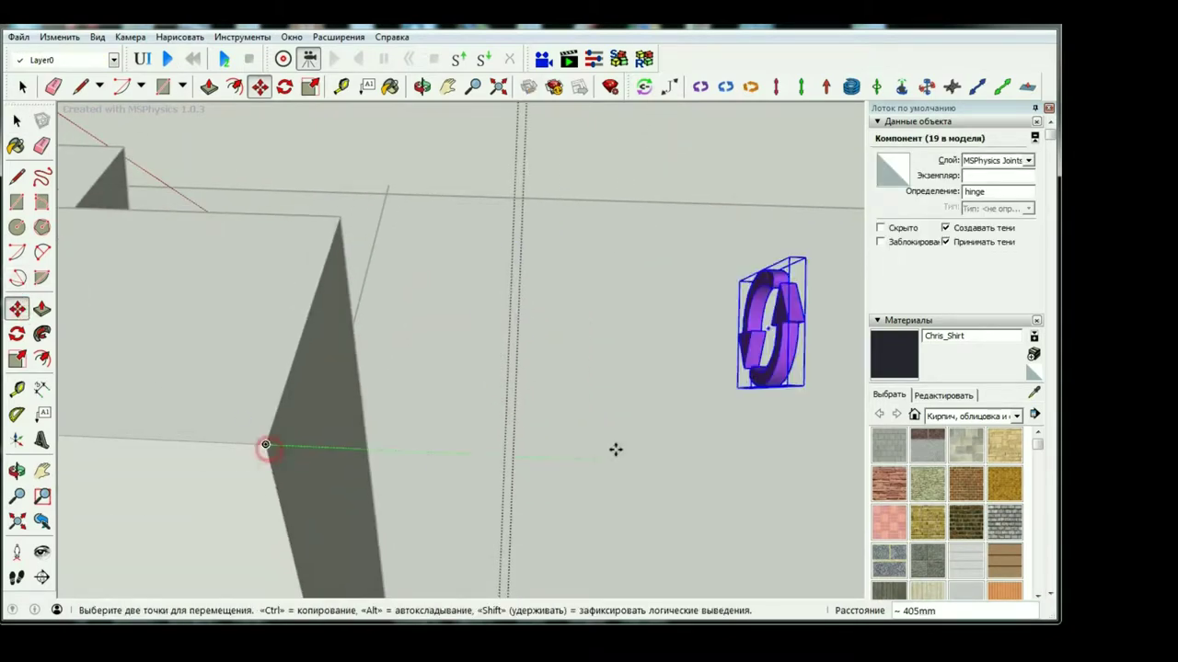
{"action": "scroll", "coordinate": [615, 450], "scroll_direction": "down", "scroll_amount": 3}
{"action": "left_click", "coordinate": [541, 428]}
{"action": "key", "text": "space"}
{"action": "scroll", "coordinate": [539, 426], "scroll_direction": "down", "scroll_amount": 2}
{"action": "left_click", "coordinate": [195, 153]}
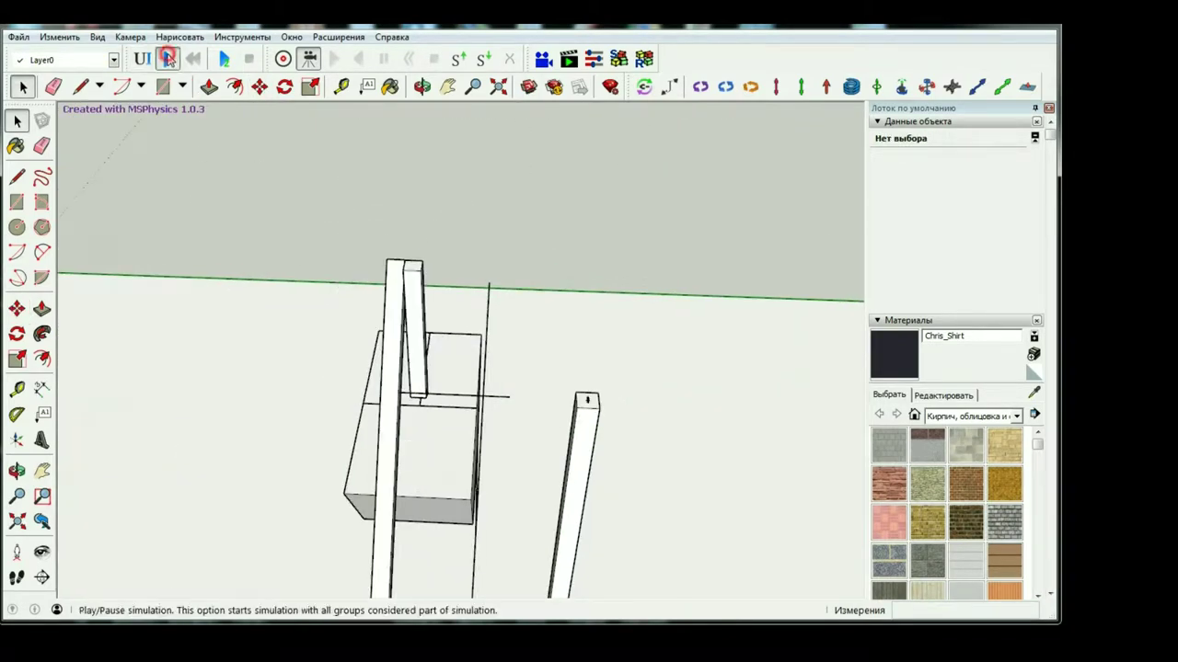
Test the new hinge position in the MSPhysics simulation, then reselect the hinge for moving.
{"action": "left_click", "coordinate": [168, 59]}
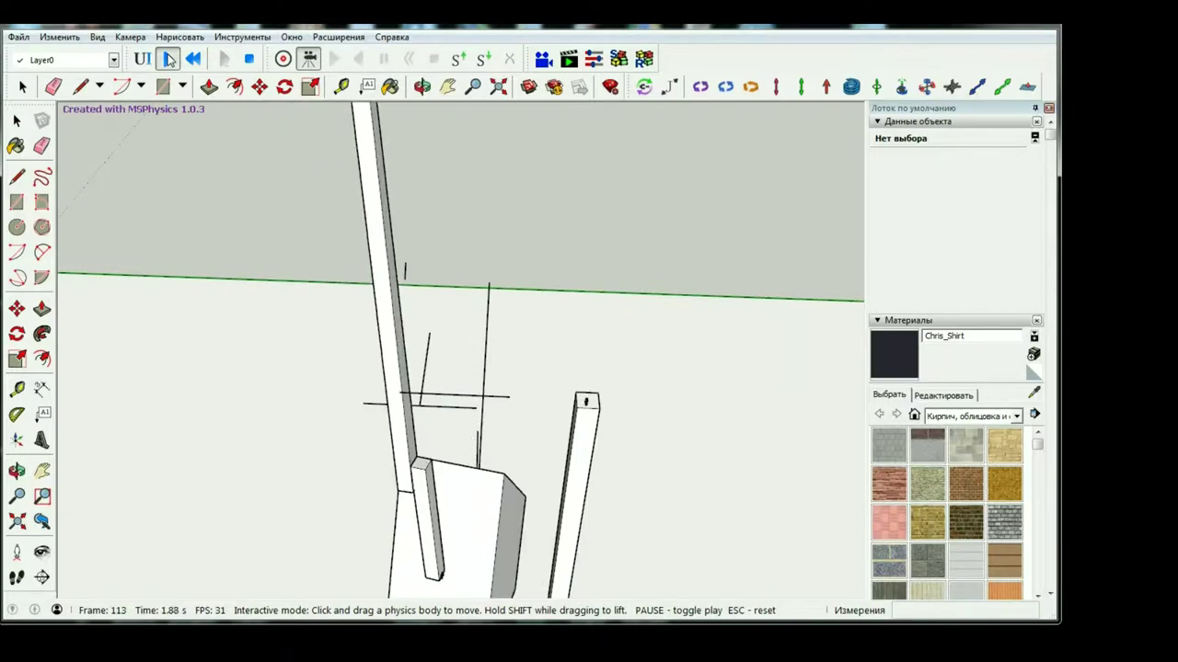
{"action": "scroll", "coordinate": [498, 365], "scroll_direction": "up", "scroll_amount": 2}
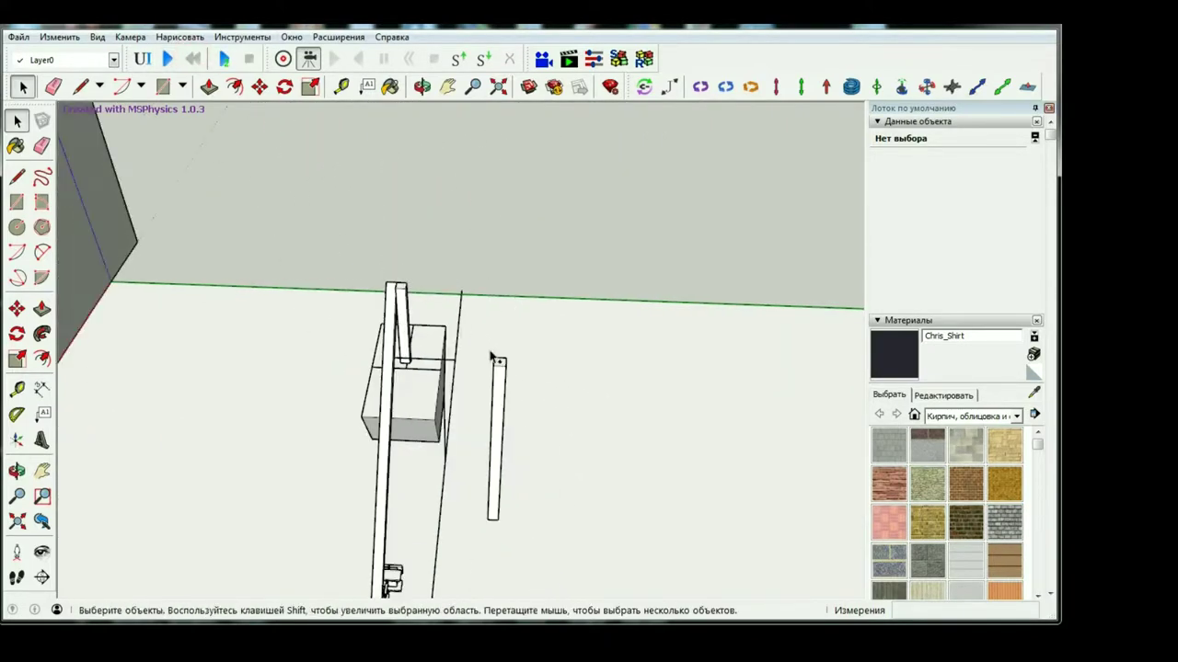
{"action": "scroll", "coordinate": [498, 365], "scroll_direction": "up", "scroll_amount": 2}
{"action": "scroll", "coordinate": [498, 365], "scroll_direction": "up", "scroll_amount": 3}
{"action": "scroll", "coordinate": [498, 365], "scroll_direction": "up", "scroll_amount": 2}
{"action": "left_click", "coordinate": [497, 366]}
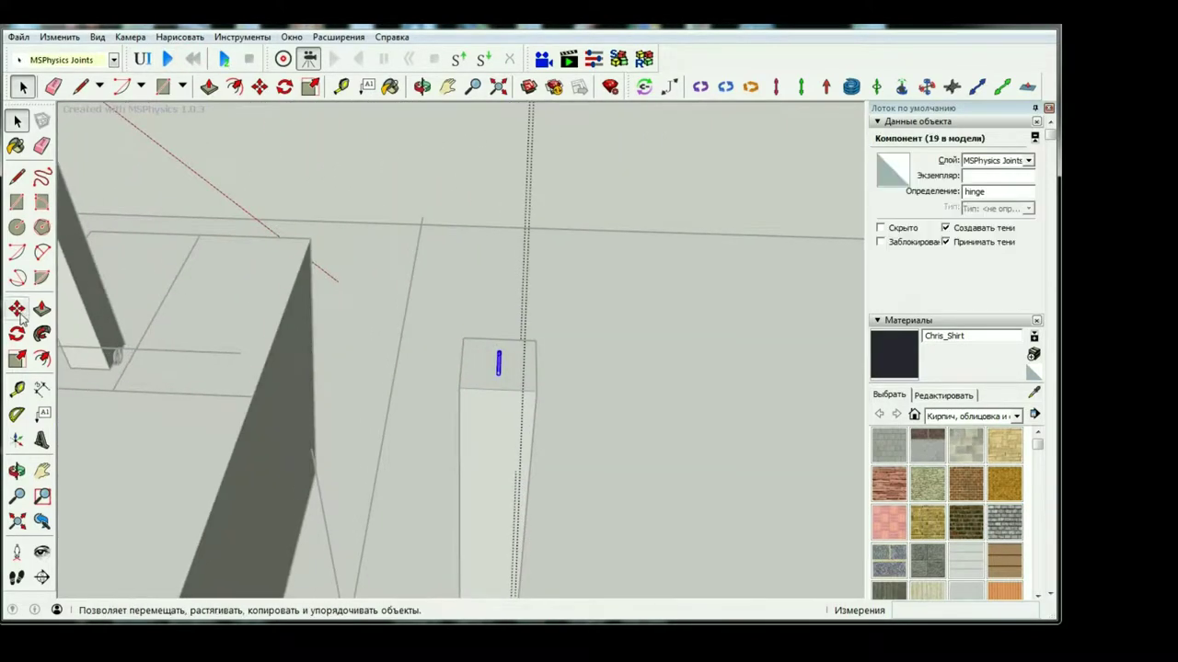
{"action": "left_click", "coordinate": [16, 308]}
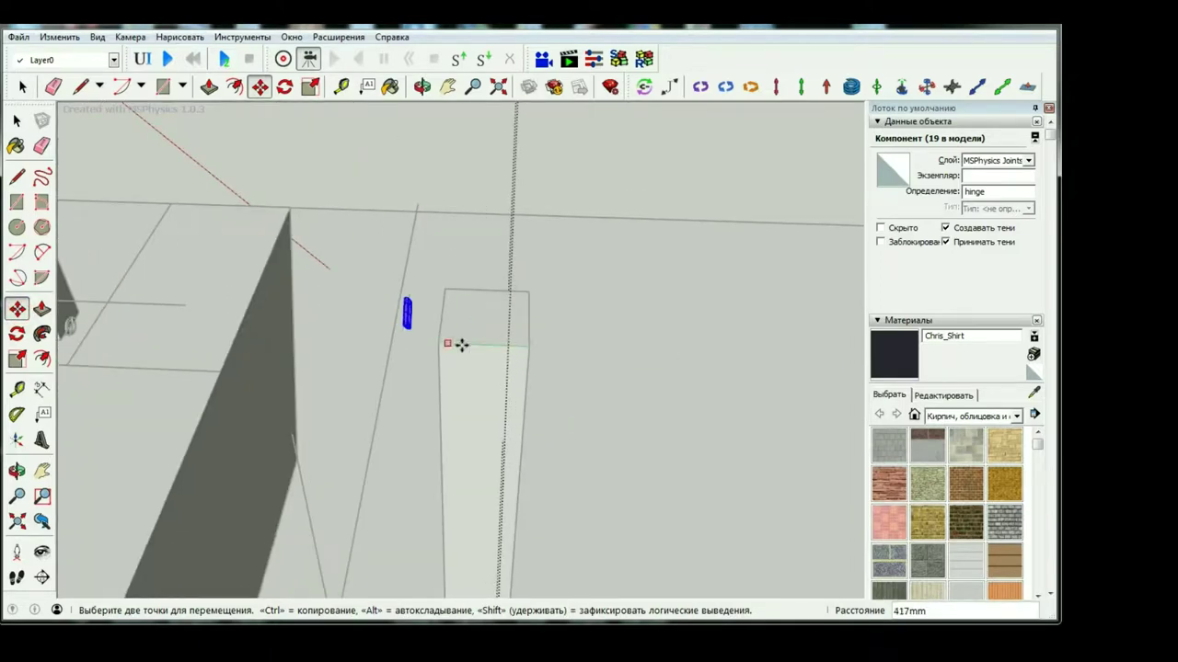
Run the simulation again to watch the throw, then reset it with Esc.
{"action": "left_click", "coordinate": [167, 59]}
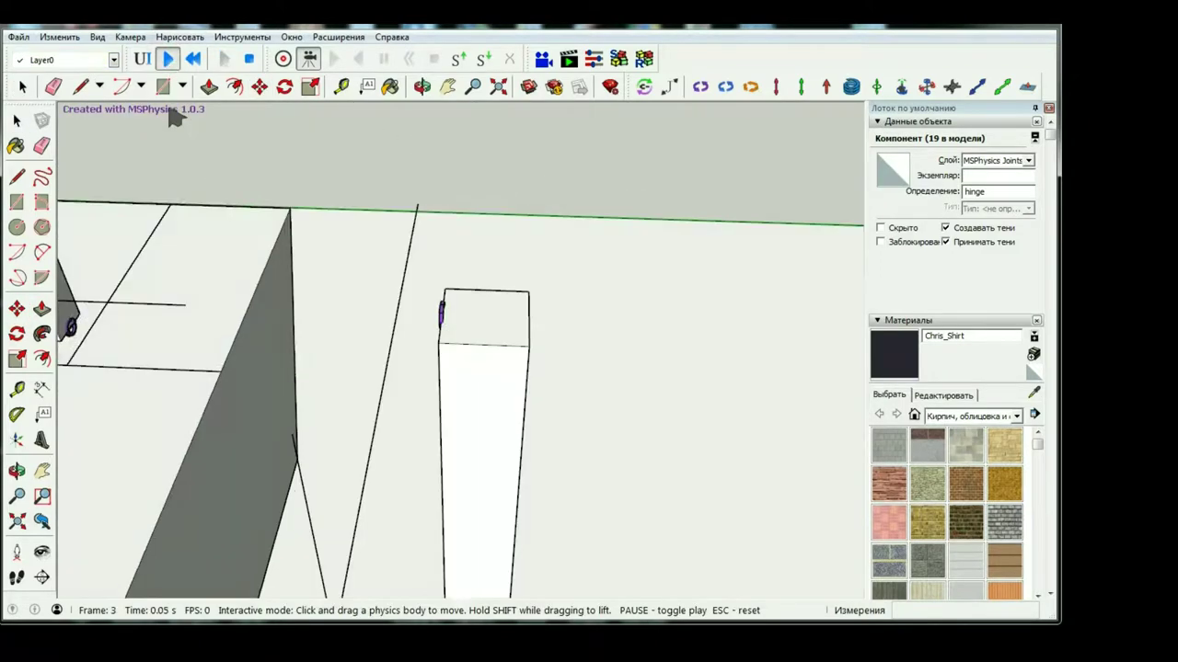
{"action": "scroll", "coordinate": [560, 368], "scroll_direction": "down", "scroll_amount": 2}
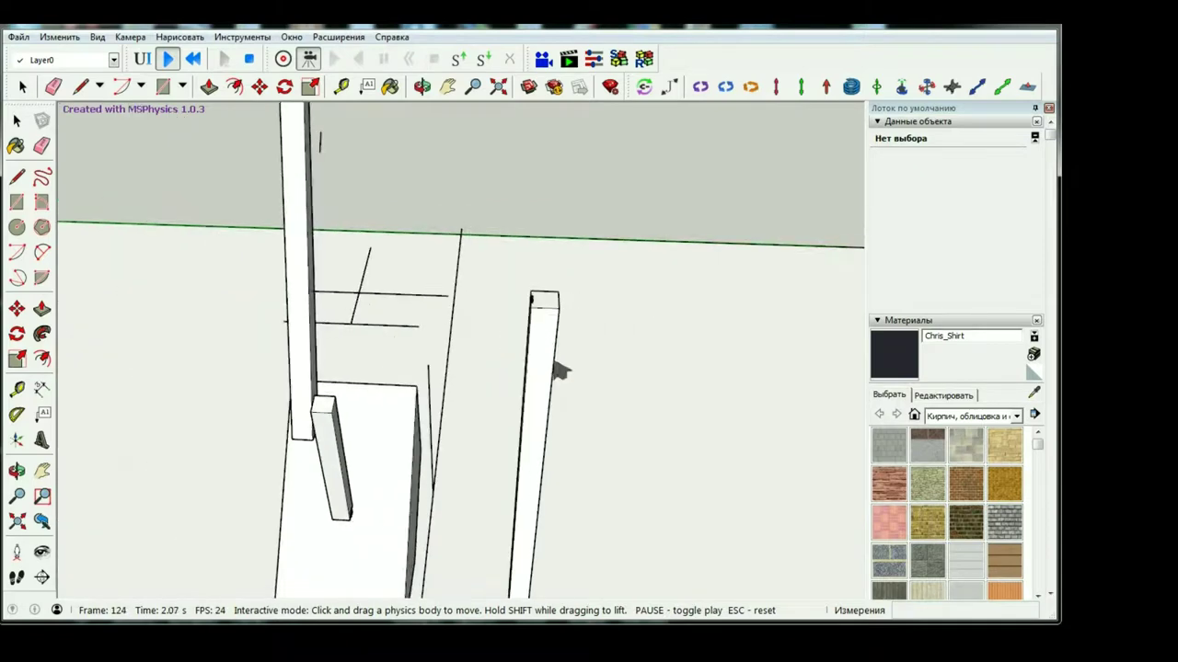
{"action": "scroll", "coordinate": [566, 395], "scroll_direction": "down", "scroll_amount": 3}
{"action": "scroll", "coordinate": [566, 396], "scroll_direction": "down", "scroll_amount": 3}
{"action": "scroll", "coordinate": [532, 458], "scroll_direction": "down", "scroll_amount": 2}
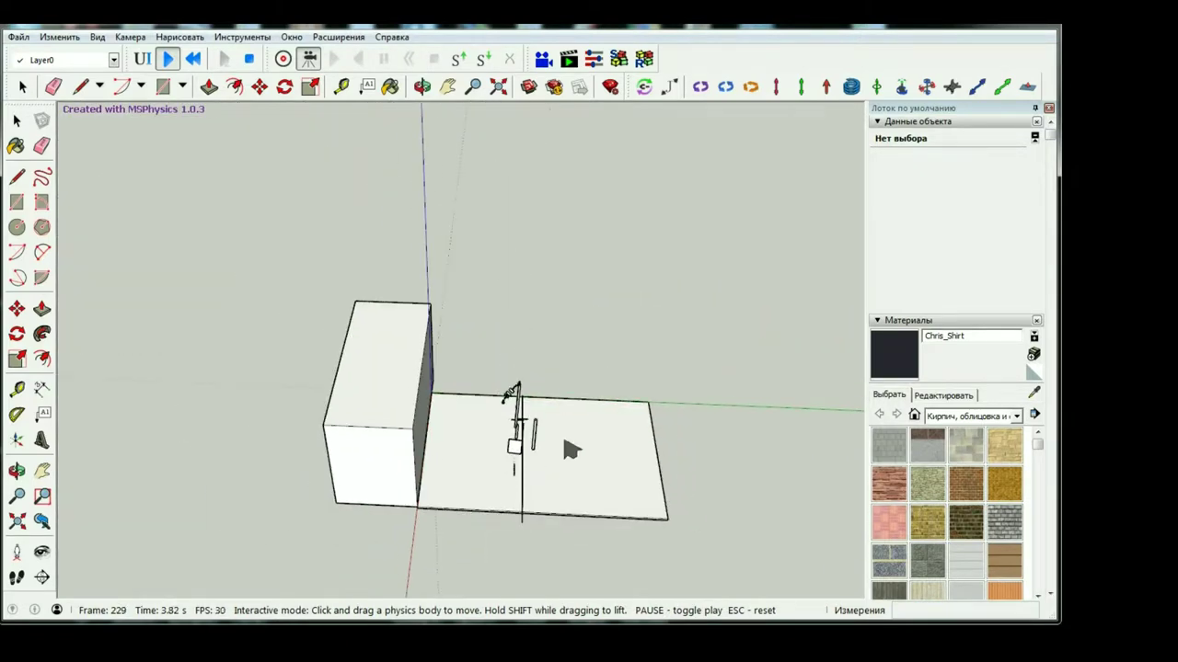
{"action": "scroll", "coordinate": [541, 440], "scroll_direction": "up", "scroll_amount": 1}
{"action": "scroll", "coordinate": [557, 434], "scroll_direction": "up", "scroll_amount": 3}
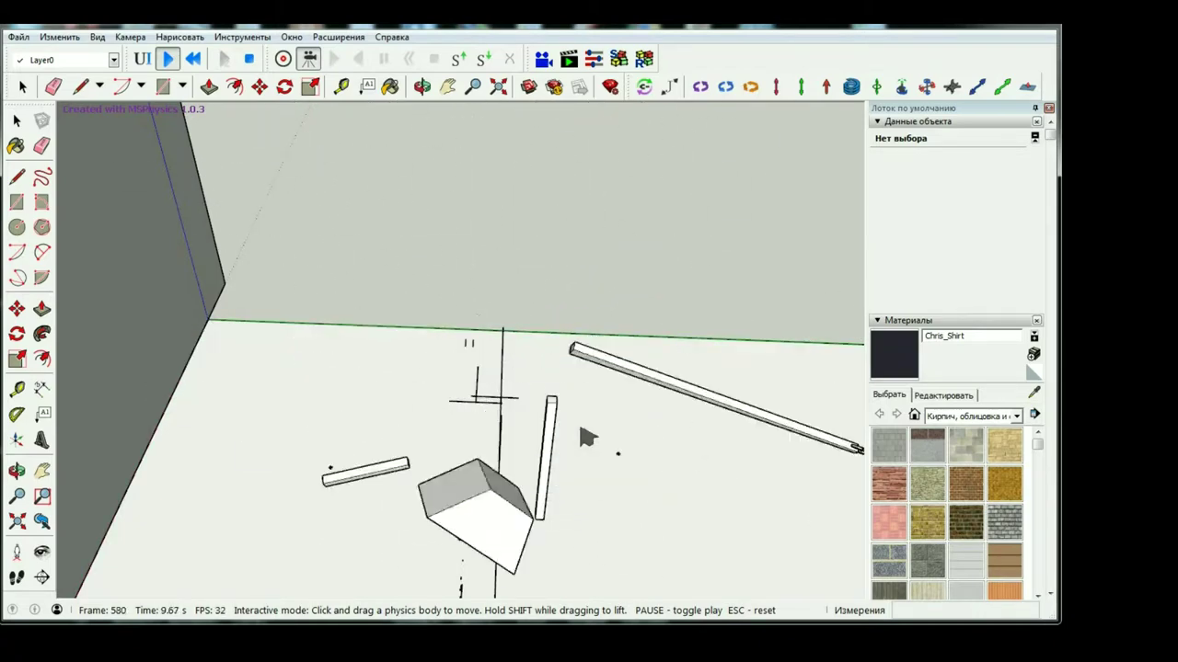
{"action": "key", "text": "Escape"}
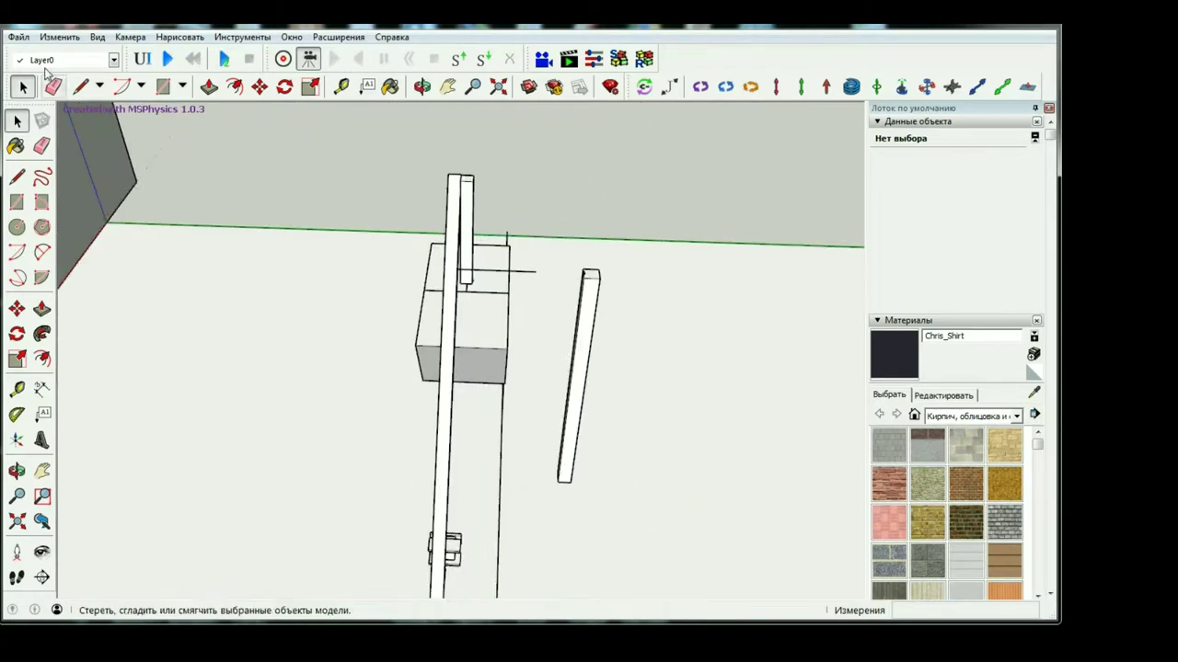
Open the trebuchet model with the large wall from the File menu.
{"action": "left_click", "coordinate": [21, 38]}
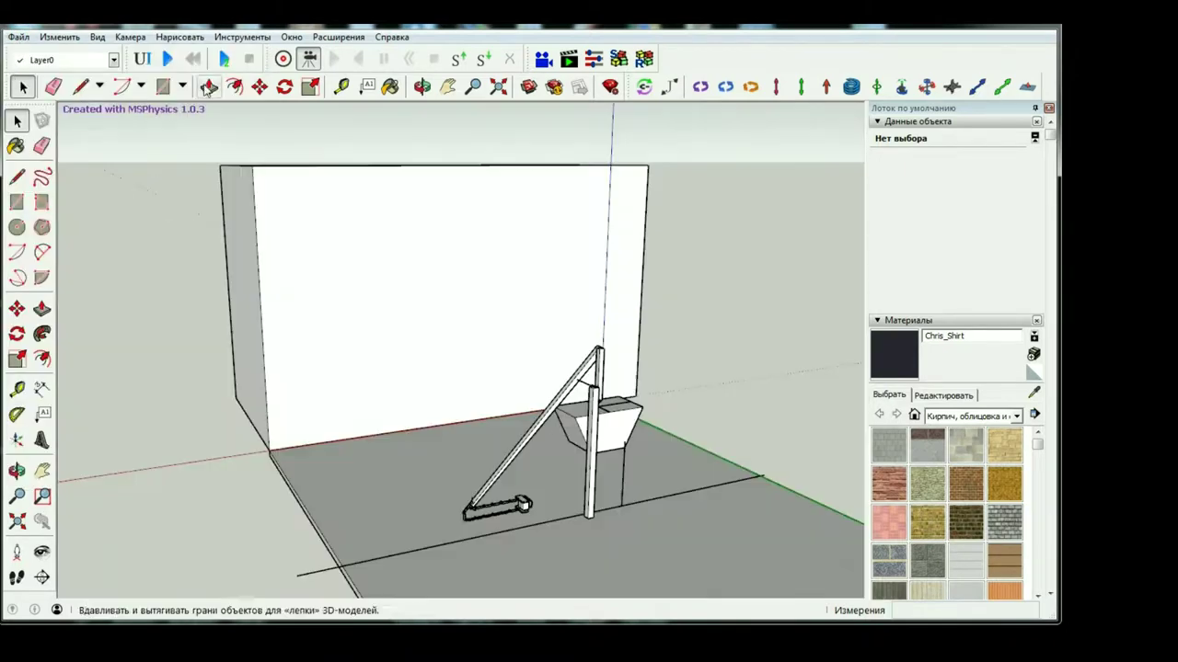
{"action": "left_click", "coordinate": [169, 59]}
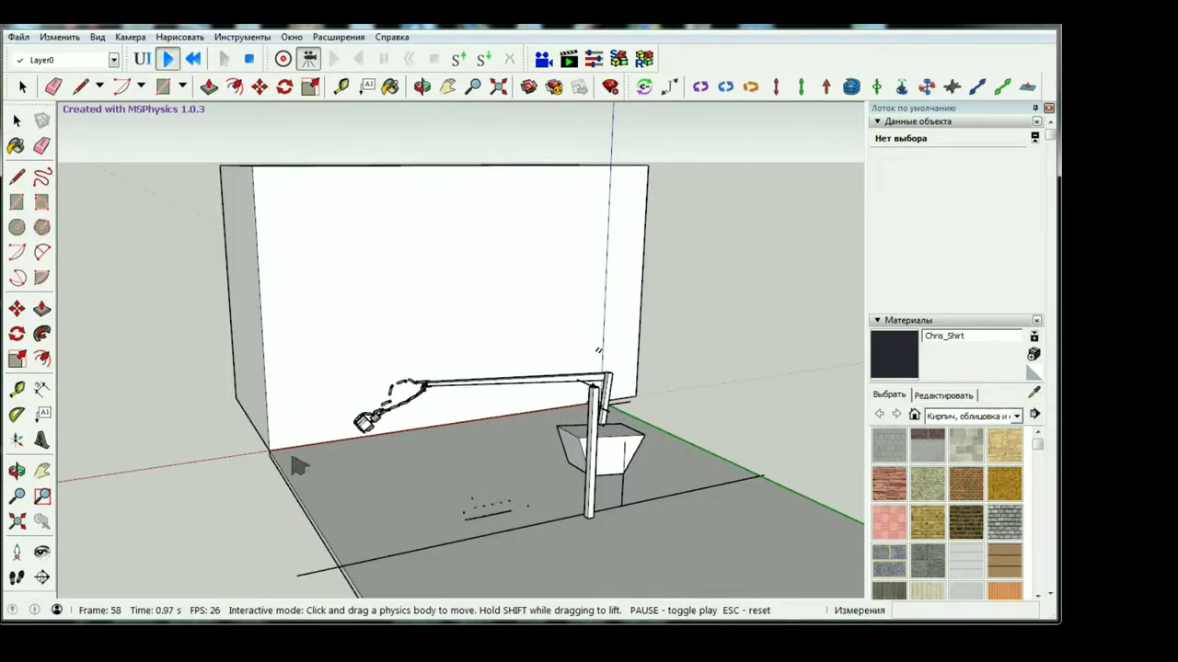
{"action": "scroll", "coordinate": [613, 386], "scroll_direction": "up", "scroll_amount": 2}
{"action": "scroll", "coordinate": [588, 401], "scroll_direction": "up", "scroll_amount": 5}
Pull the throwing arm upward during the simulation, replay it, and reset to the start pose.
{"action": "left_click_drag", "start_coordinate": [565, 412], "coordinate": [653, 168]}
{"action": "scroll", "coordinate": [544, 326], "scroll_direction": "down", "scroll_amount": 4}
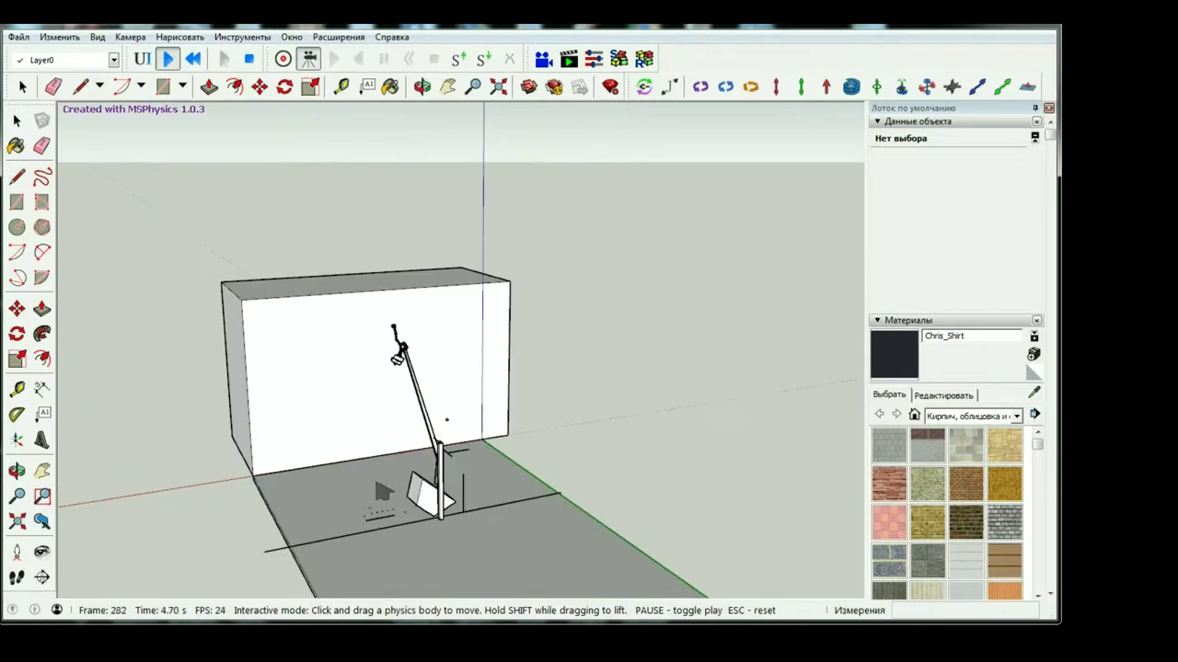
{"action": "scroll", "coordinate": [442, 415], "scroll_direction": "down", "scroll_amount": 3}
{"action": "left_click", "coordinate": [196, 60]}
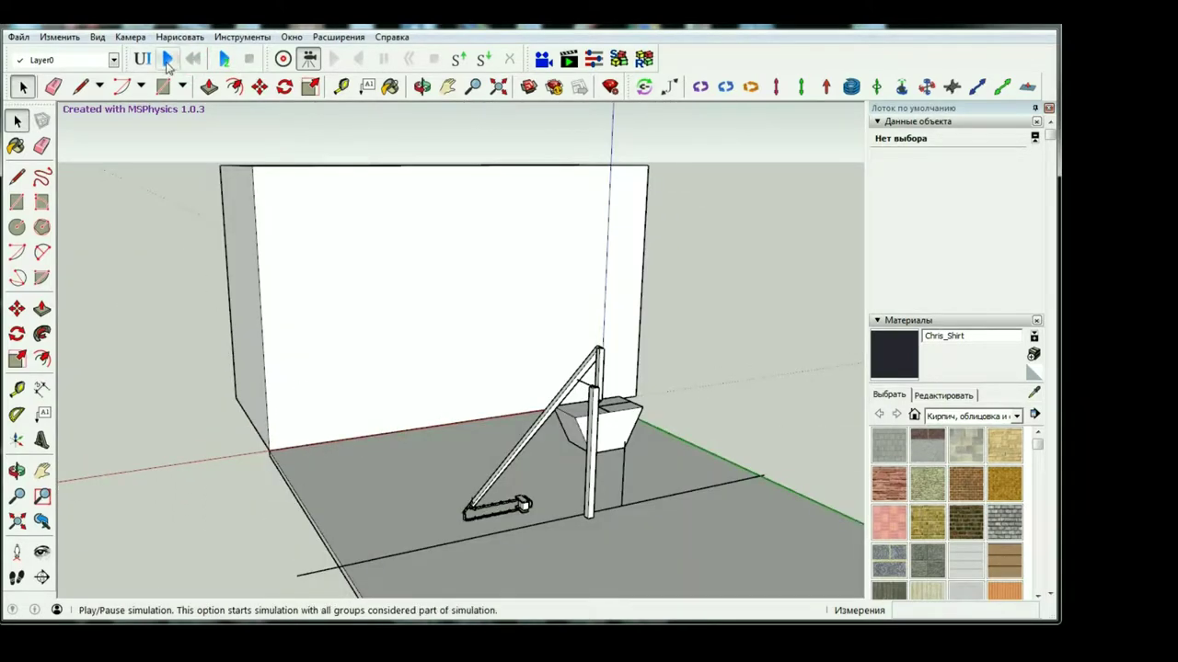
{"action": "left_click", "coordinate": [169, 59]}
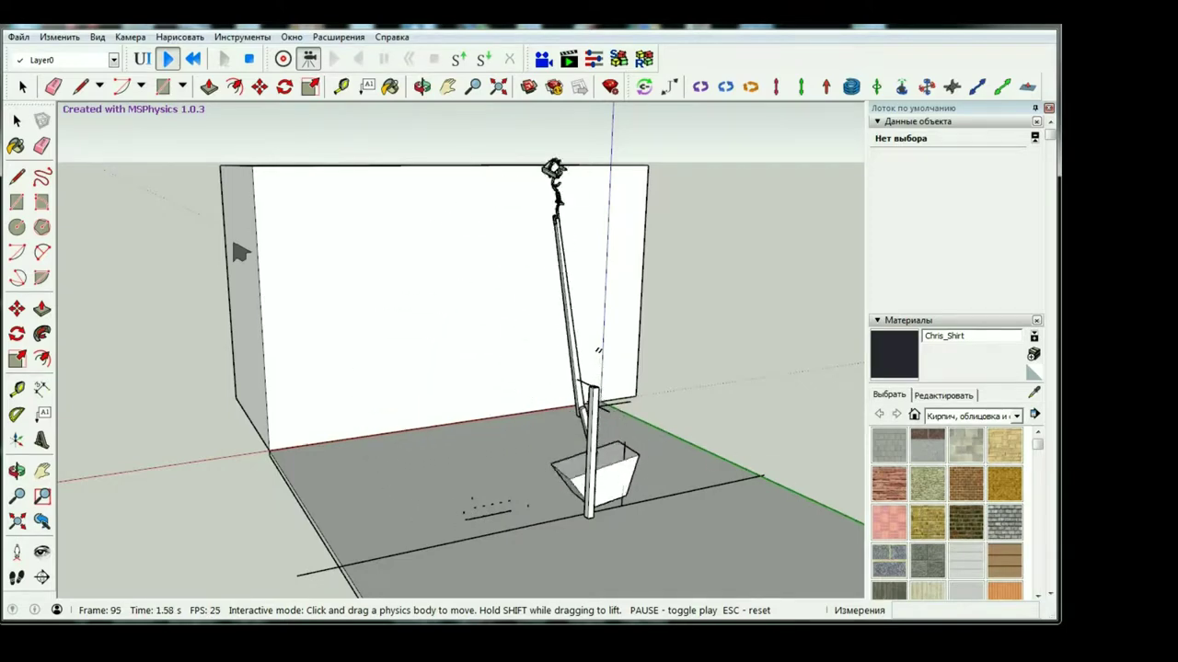
{"action": "key", "text": "Escape"}
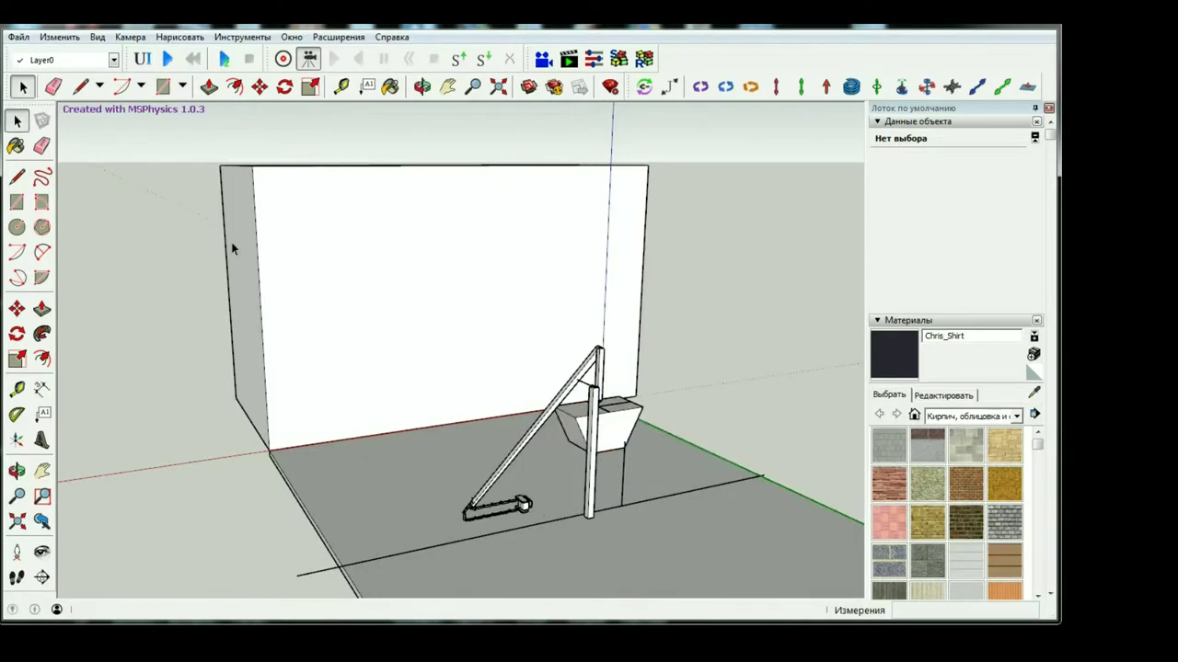
Zoom to the arm base and rotate the small latch block a few degrees.
{"action": "scroll", "coordinate": [479, 509], "scroll_direction": "up", "scroll_amount": 3}
{"action": "scroll", "coordinate": [473, 509], "scroll_direction": "up", "scroll_amount": 3}
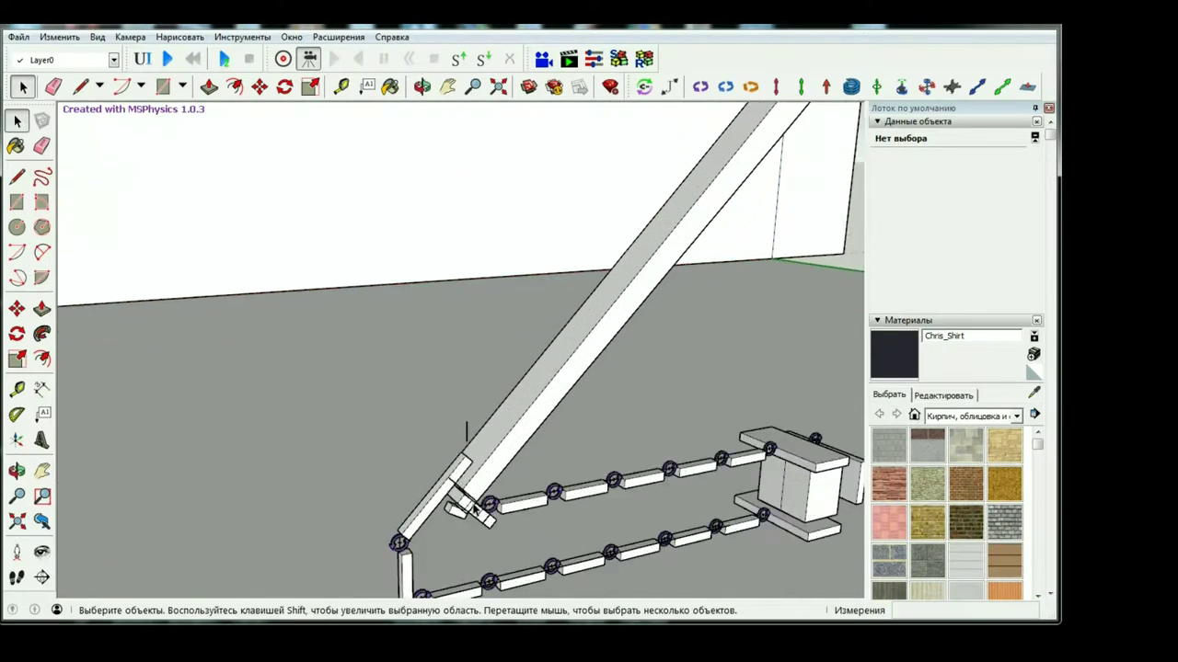
{"action": "scroll", "coordinate": [473, 509], "scroll_direction": "up", "scroll_amount": 2}
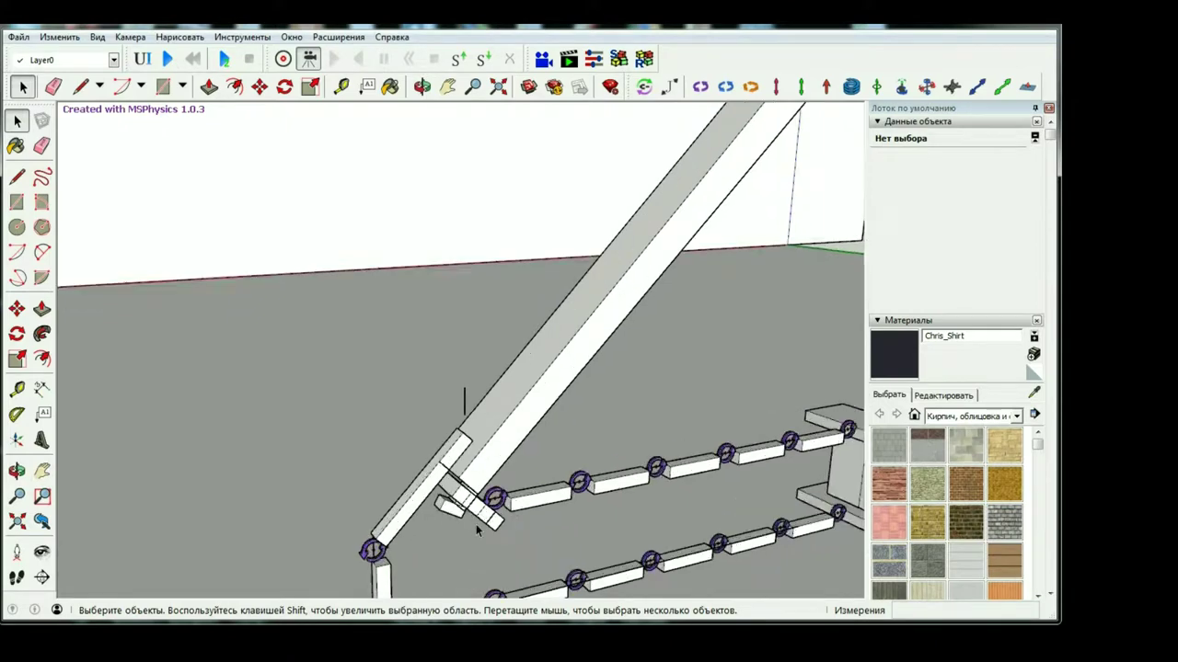
{"action": "scroll", "coordinate": [475, 523], "scroll_direction": "up", "scroll_amount": 3}
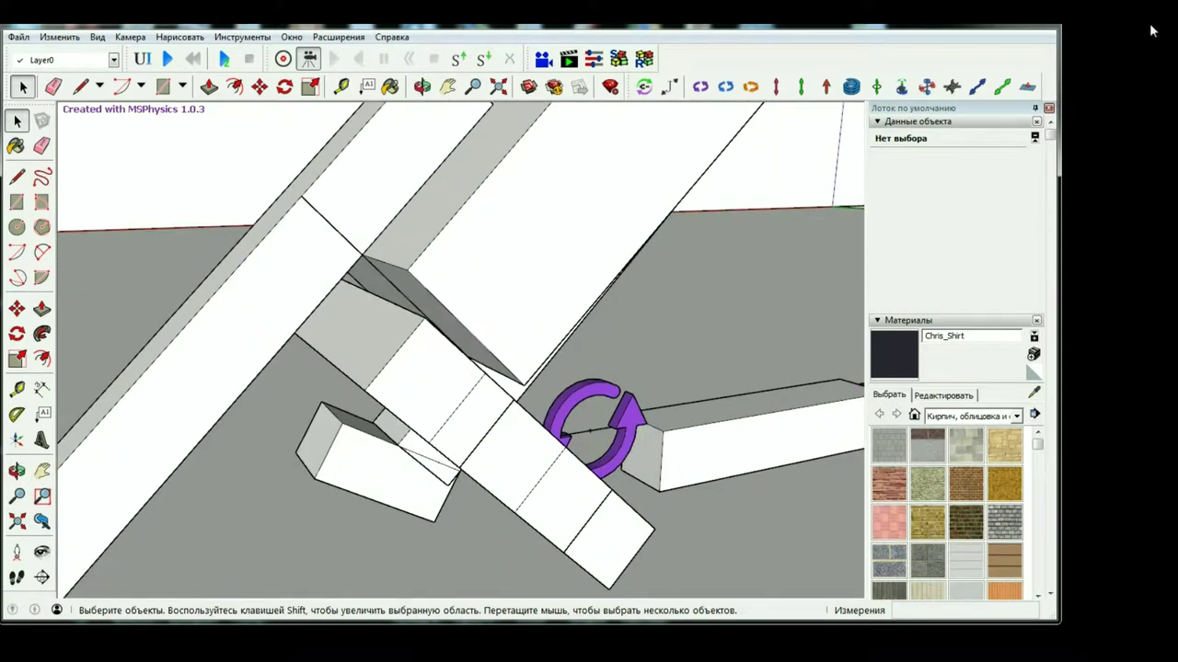
{"action": "scroll", "coordinate": [402, 486], "scroll_direction": "up", "scroll_amount": 2}
{"action": "scroll", "coordinate": [394, 481], "scroll_direction": "up", "scroll_amount": 2}
{"action": "scroll", "coordinate": [394, 481], "scroll_direction": "up", "scroll_amount": 1}
{"action": "left_click", "coordinate": [395, 483]}
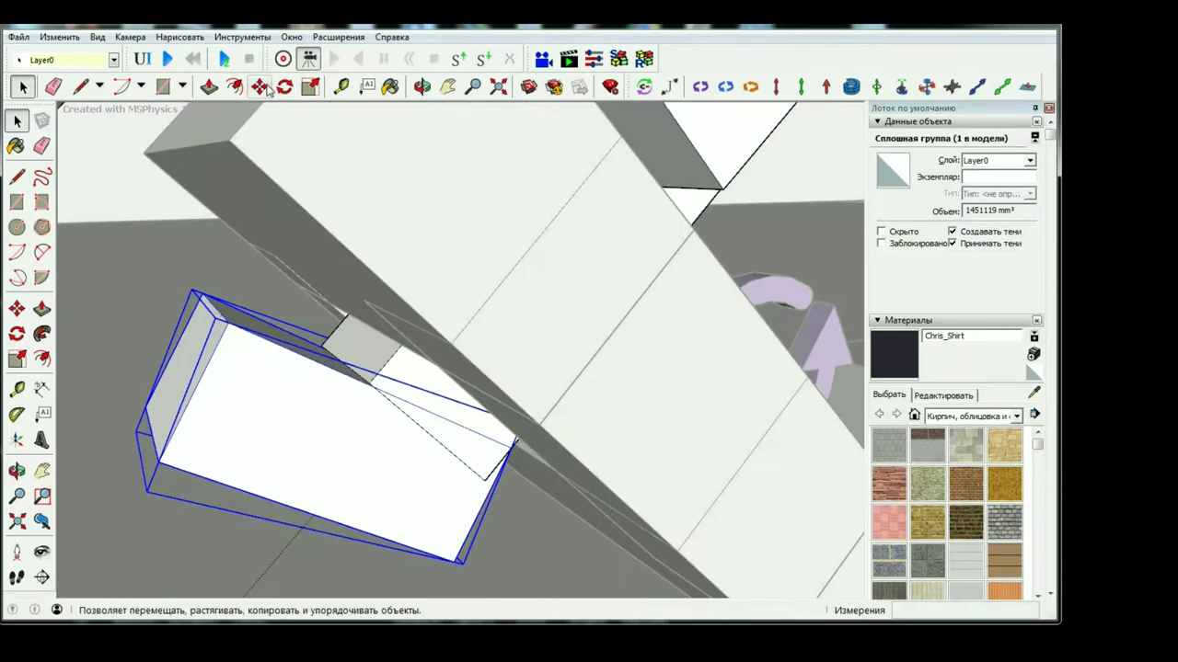
{"action": "left_click", "coordinate": [284, 87]}
{"action": "left_click", "coordinate": [230, 329]}
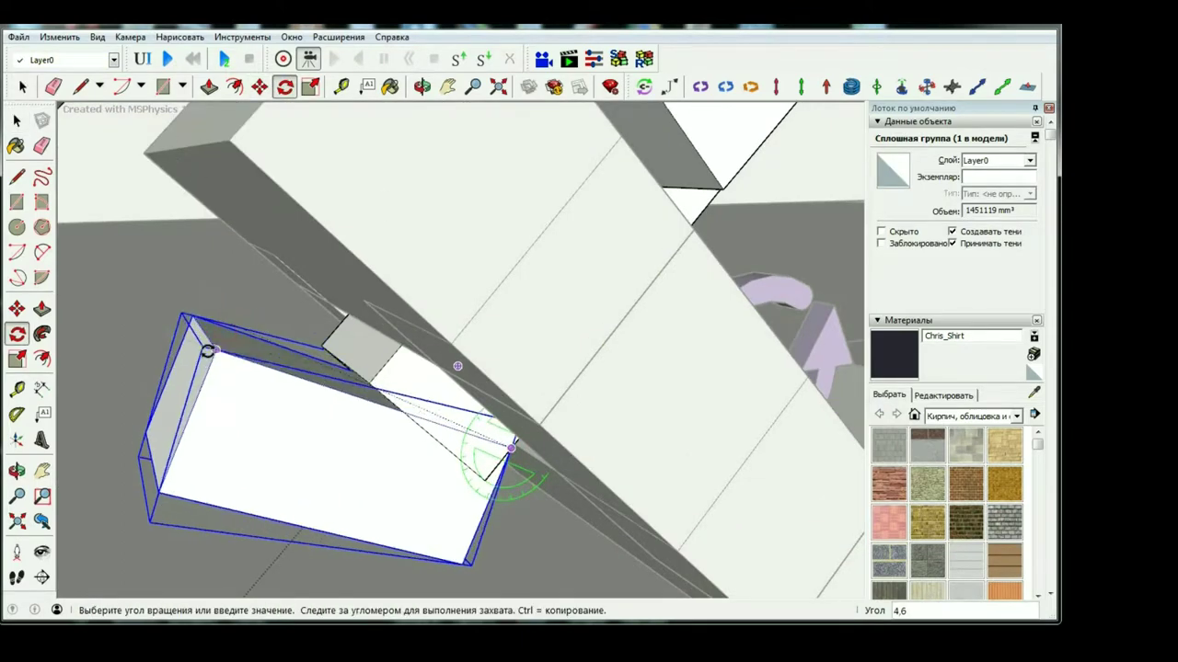
{"action": "left_click", "coordinate": [208, 351]}
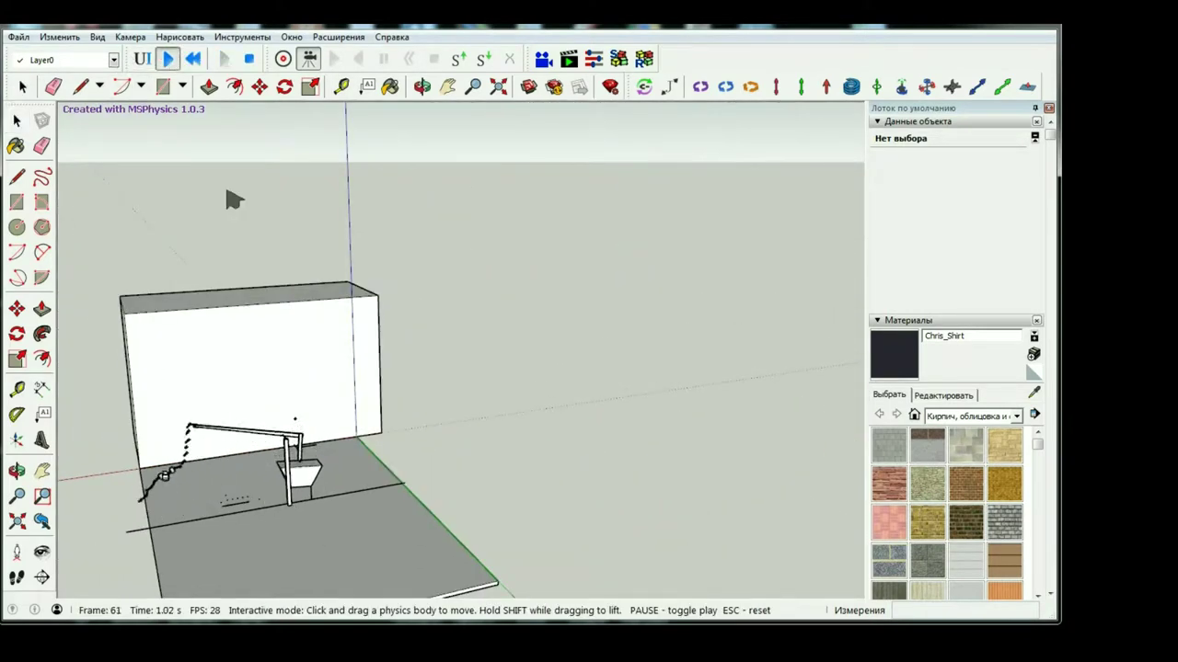
Reset the simulation and rotate the latch block about its corner, about 2 degrees in two passes.
{"action": "left_click", "coordinate": [249, 59]}
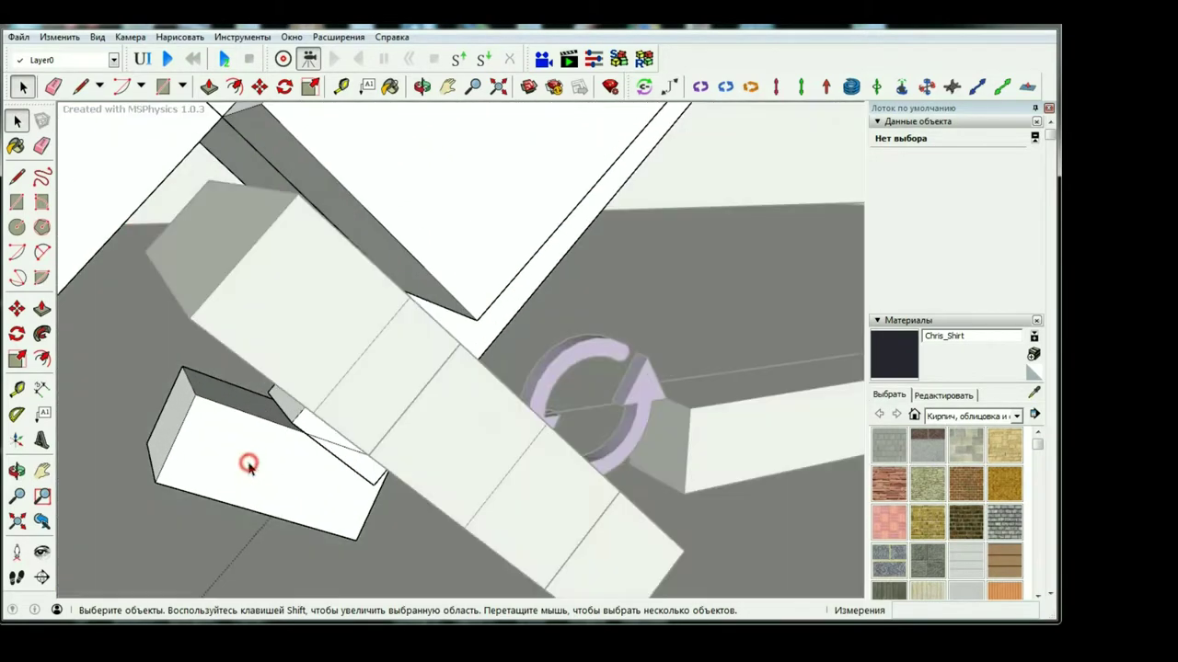
{"action": "left_click", "coordinate": [250, 465]}
{"action": "scroll", "coordinate": [184, 514], "scroll_direction": "up", "scroll_amount": 2}
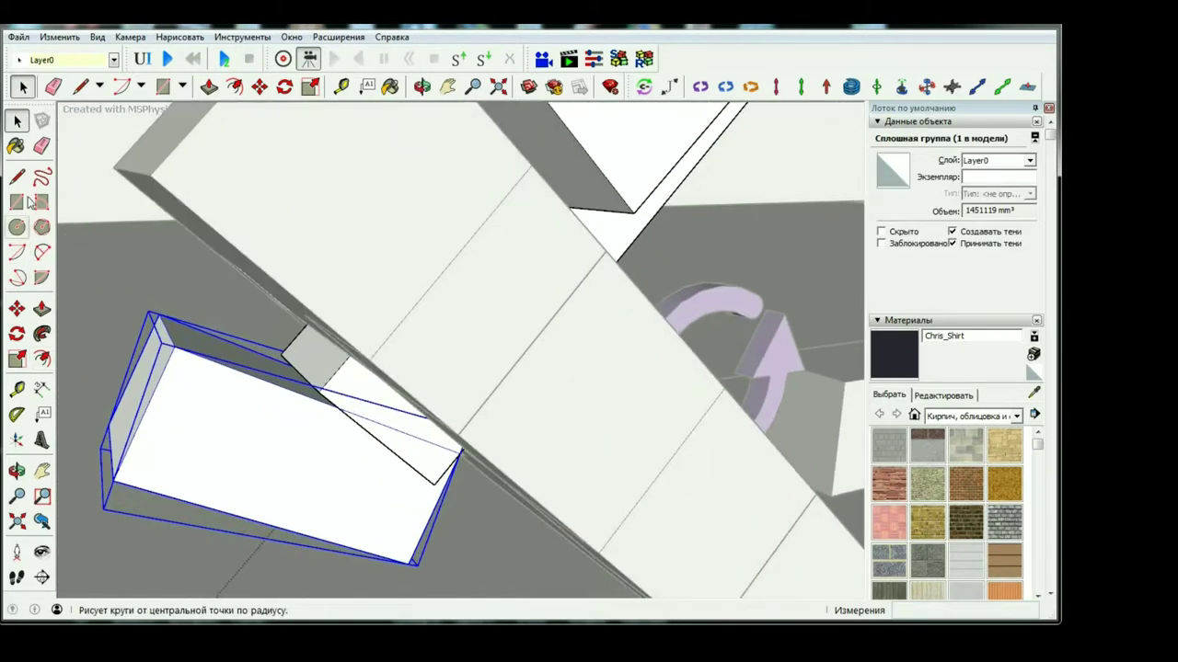
{"action": "left_click", "coordinate": [17, 334]}
{"action": "left_click", "coordinate": [456, 457]}
{"action": "left_click", "coordinate": [170, 342]}
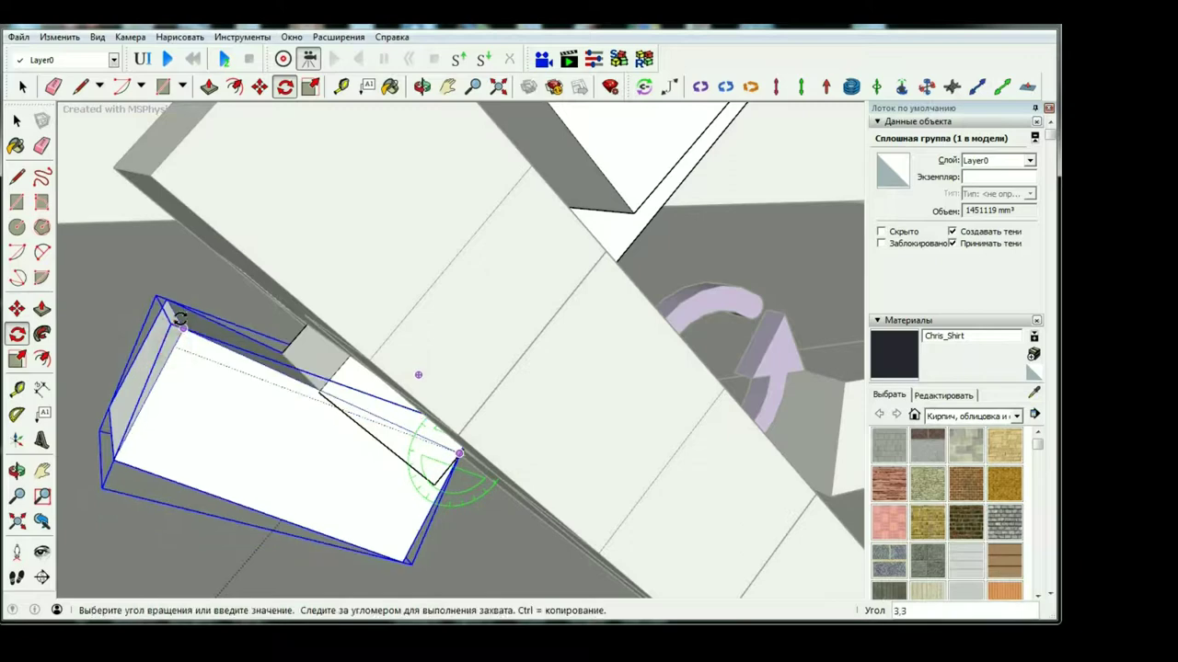
{"action": "left_click", "coordinate": [190, 315]}
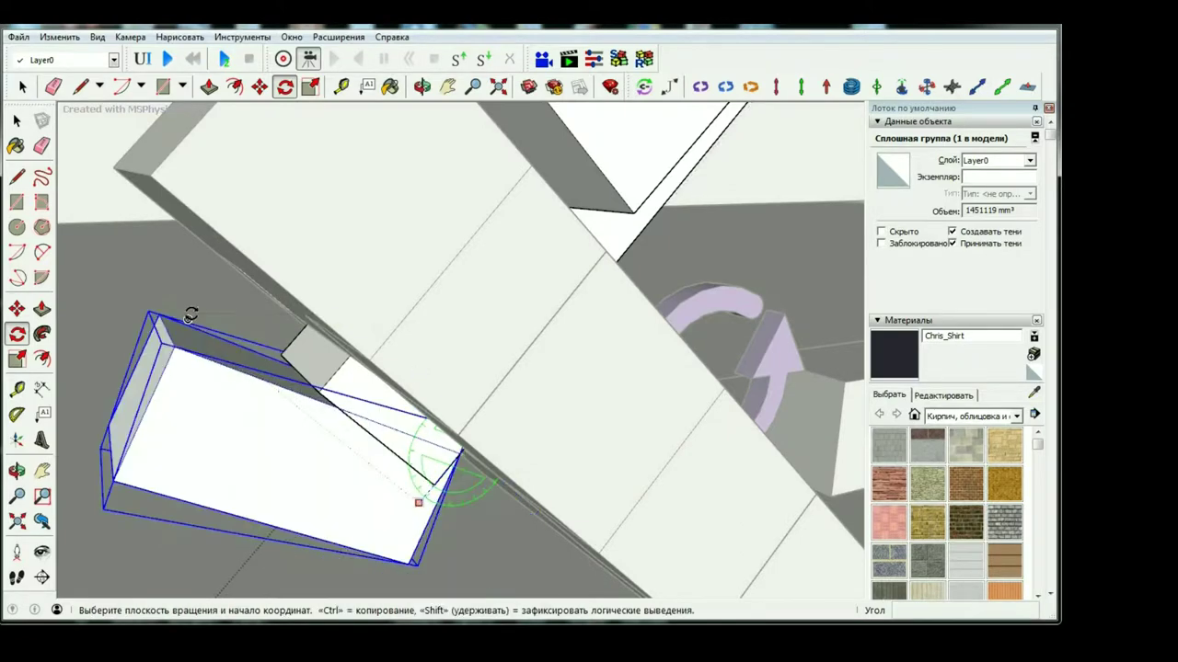
{"action": "left_click", "coordinate": [458, 453]}
{"action": "left_click", "coordinate": [175, 347]}
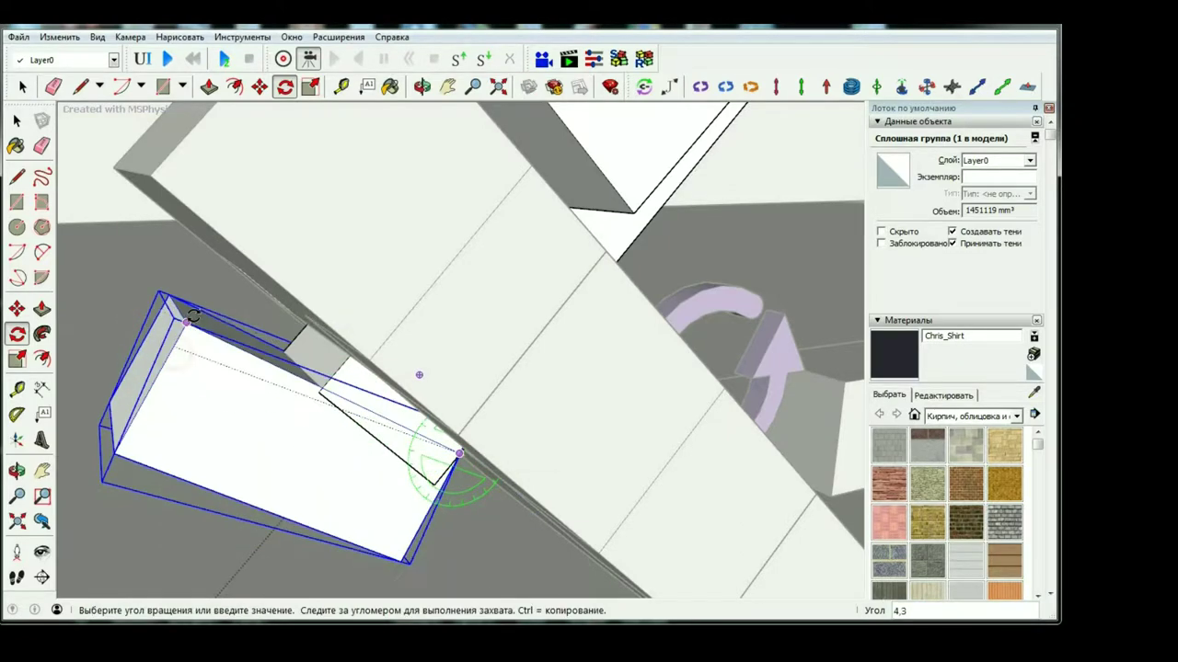
{"action": "left_click", "coordinate": [192, 316]}
{"action": "key", "text": "space"}
Run the MSPhysics simulation to test the throw, then reset with Esc.
{"action": "scroll", "coordinate": [258, 496], "scroll_direction": "down", "scroll_amount": 3}
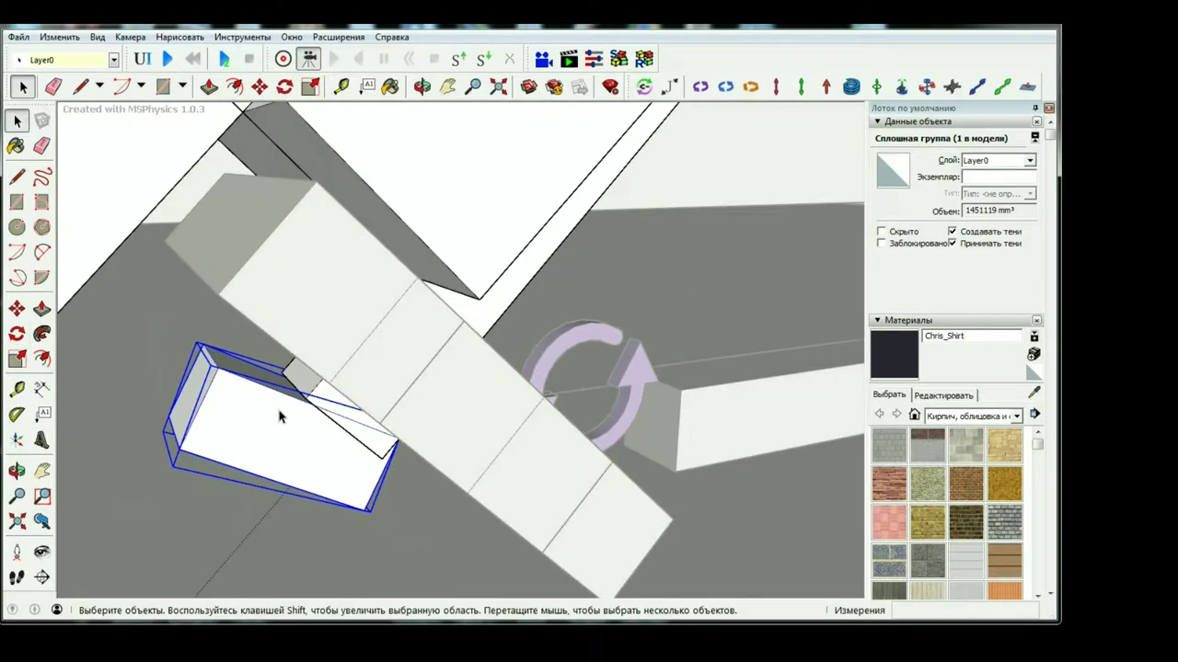
{"action": "scroll", "coordinate": [257, 497], "scroll_direction": "down", "scroll_amount": 3}
{"action": "scroll", "coordinate": [257, 497], "scroll_direction": "down", "scroll_amount": 3}
{"action": "scroll", "coordinate": [257, 501], "scroll_direction": "down", "scroll_amount": 3}
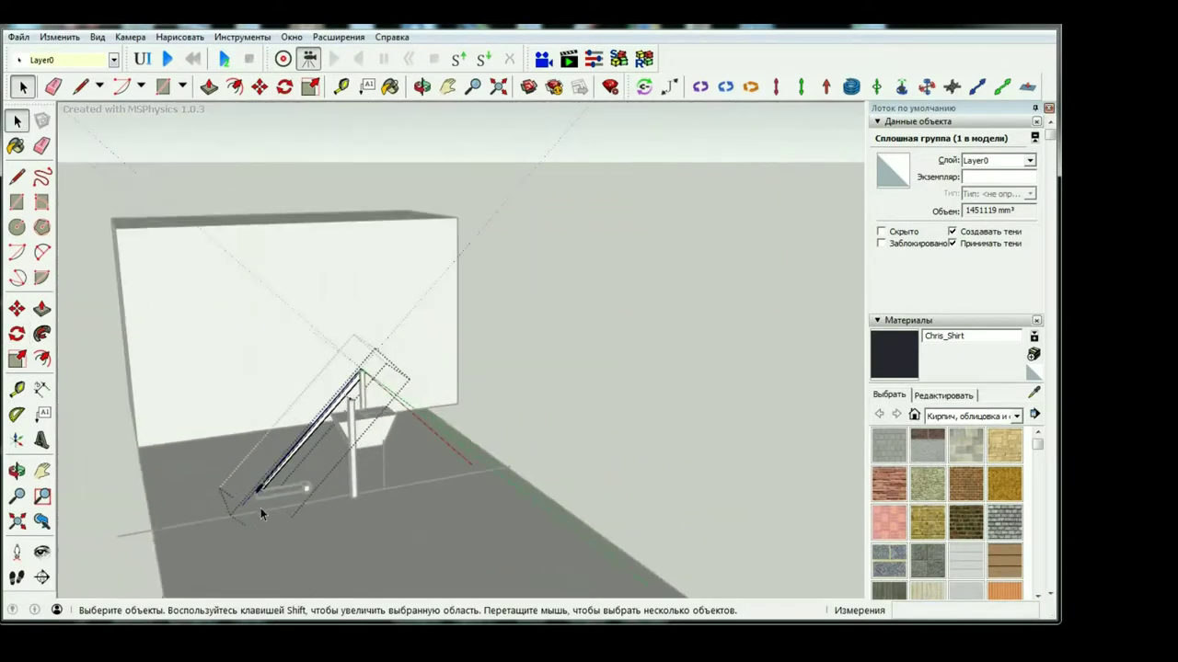
{"action": "left_click", "coordinate": [166, 58]}
{"action": "key", "text": "Escape"}
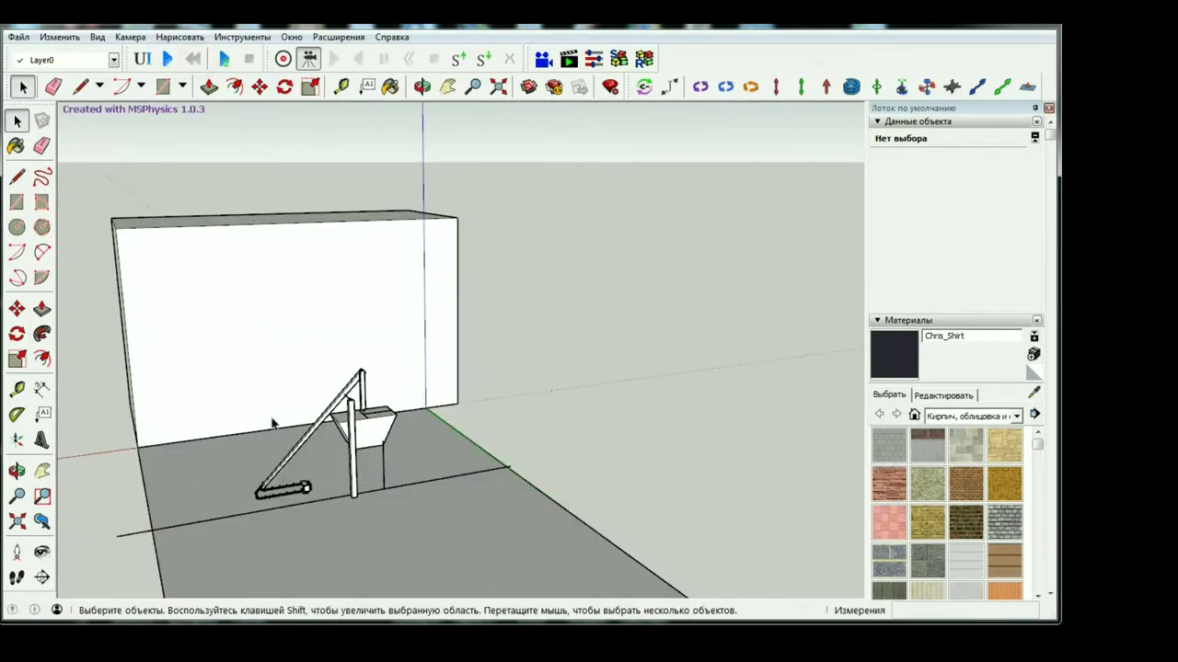
Tilt the latch block slightly again around its corner using the Rotate tool (Q).
{"action": "scroll", "coordinate": [240, 511], "scroll_direction": "up", "scroll_amount": 2}
{"action": "scroll", "coordinate": [240, 512], "scroll_direction": "up", "scroll_amount": 2}
{"action": "scroll", "coordinate": [255, 451], "scroll_direction": "up", "scroll_amount": 3}
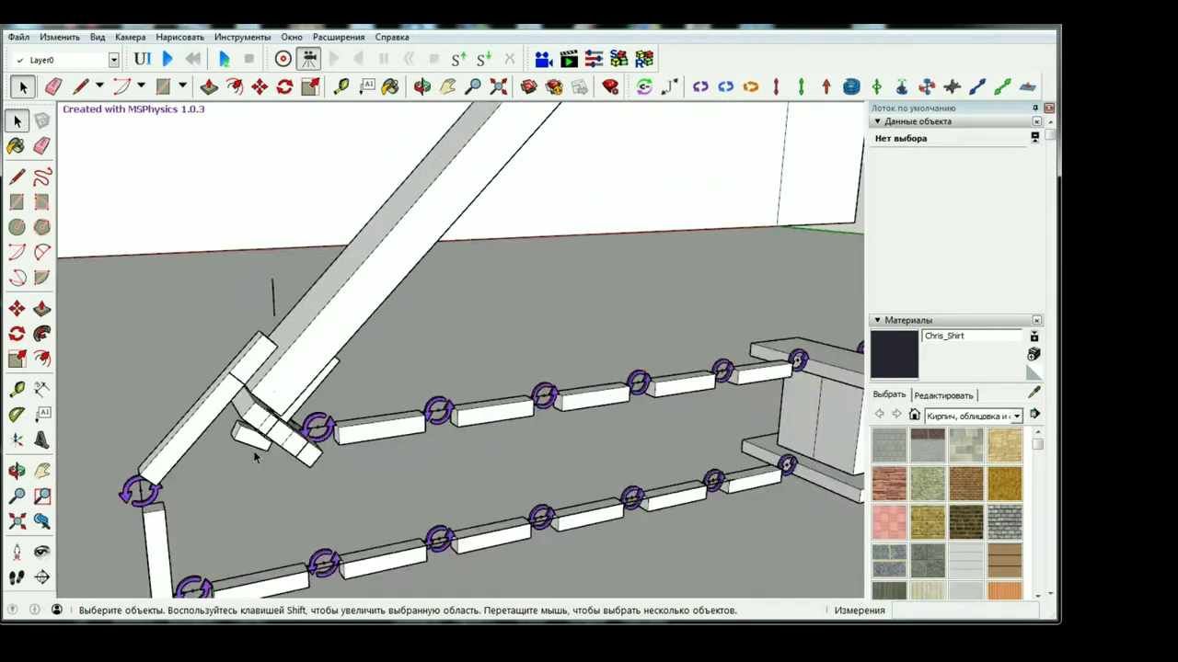
{"action": "scroll", "coordinate": [287, 420], "scroll_direction": "up", "scroll_amount": 3}
{"action": "left_click", "coordinate": [333, 321]}
{"action": "key", "text": "q"}
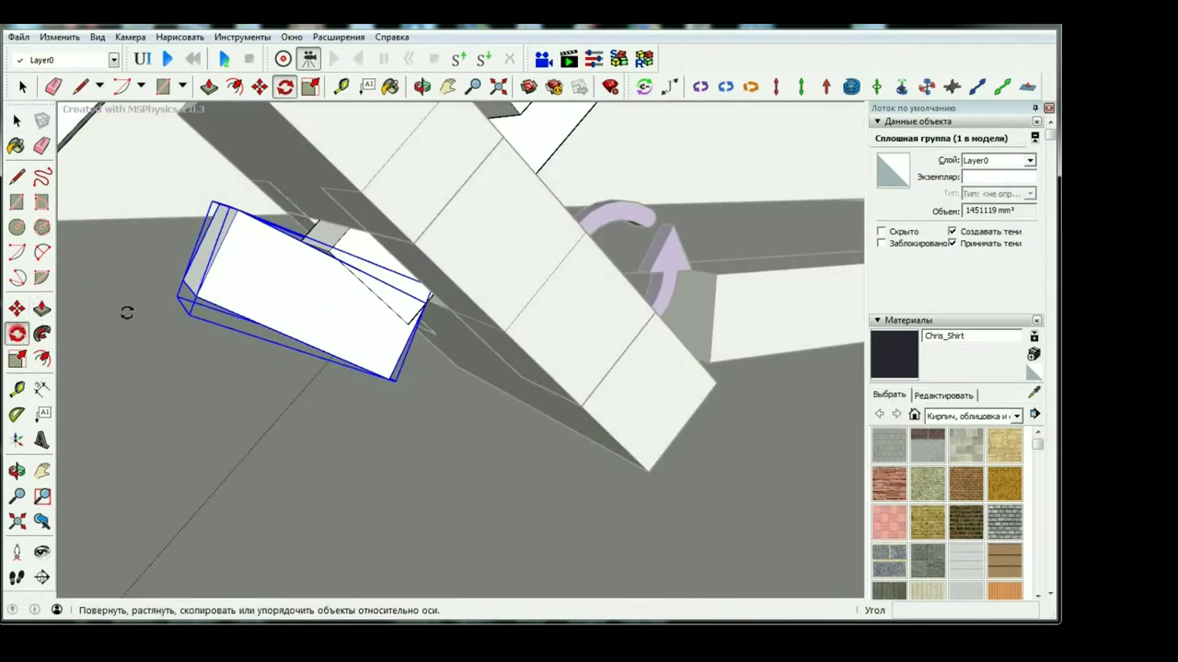
{"action": "scroll", "coordinate": [421, 305], "scroll_direction": "up", "scroll_amount": 2}
{"action": "left_click", "coordinate": [422, 305]}
{"action": "left_click", "coordinate": [159, 164]}
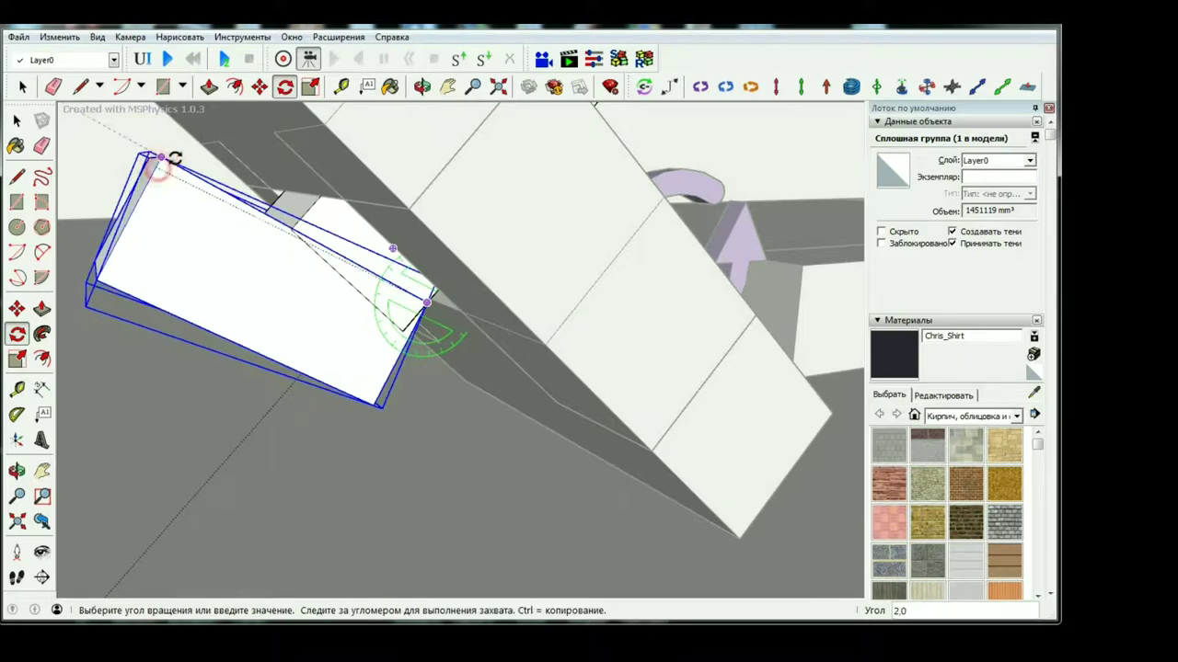
{"action": "left_click", "coordinate": [169, 158]}
{"action": "key", "text": "space"}
Clear the selection, rerun the simulation, and reset it.
{"action": "left_click", "coordinate": [269, 378]}
{"action": "scroll", "coordinate": [304, 433], "scroll_direction": "down", "scroll_amount": 5}
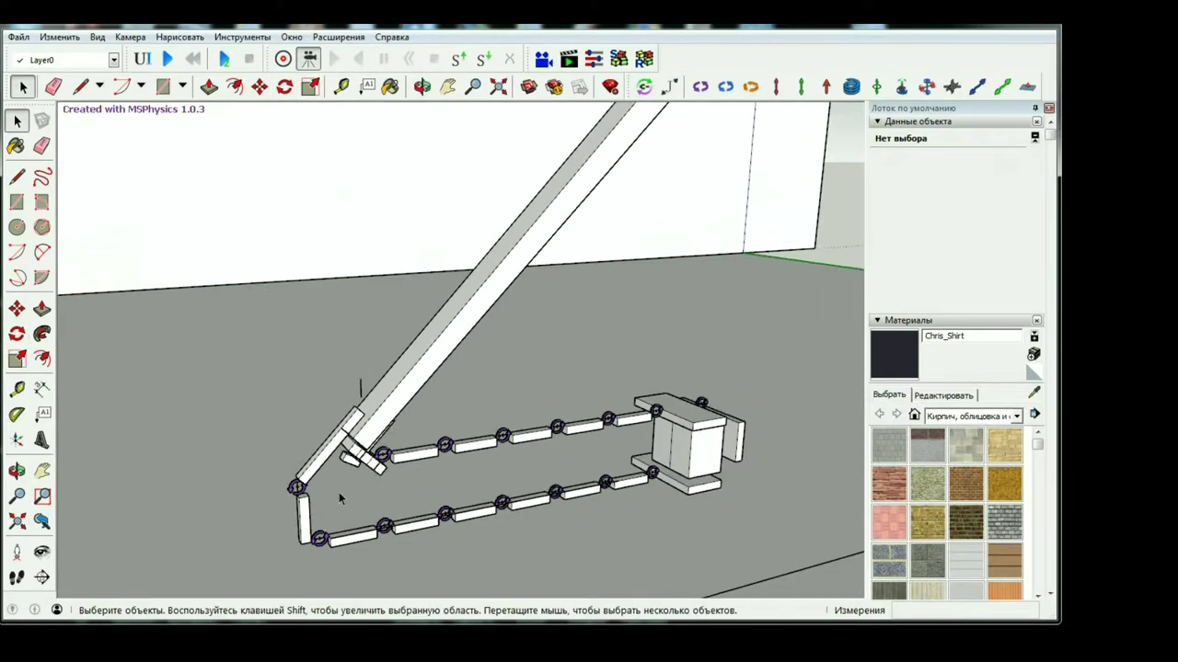
{"action": "scroll", "coordinate": [331, 516], "scroll_direction": "down", "scroll_amount": 3}
{"action": "left_click", "coordinate": [168, 59]}
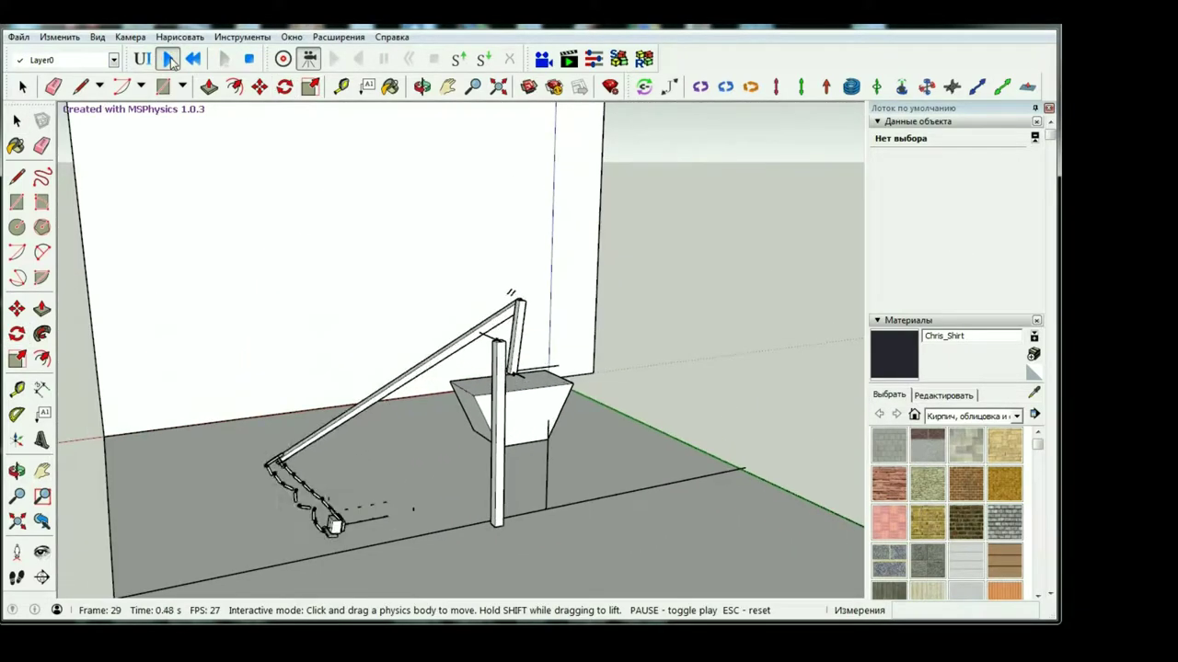
{"action": "scroll", "coordinate": [262, 373], "scroll_direction": "down", "scroll_amount": 2}
{"action": "scroll", "coordinate": [230, 460], "scroll_direction": "down", "scroll_amount": 2}
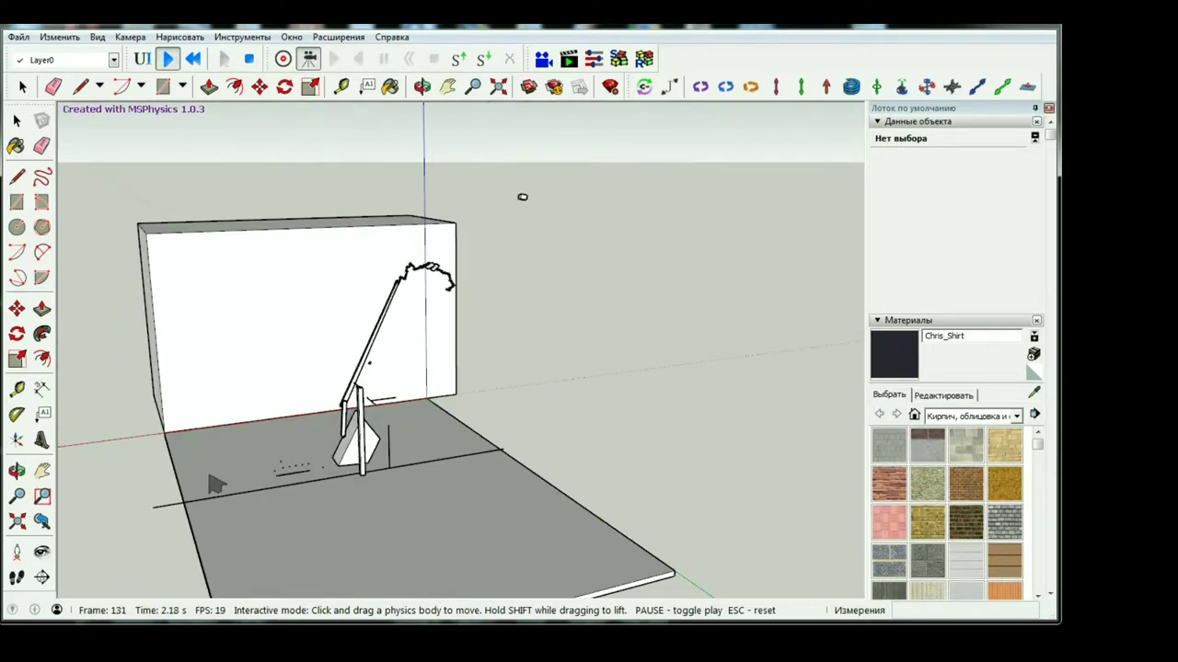
{"action": "left_click", "coordinate": [248, 59]}
{"action": "scroll", "coordinate": [333, 540], "scroll_direction": "up", "scroll_amount": 3}
Inside the latch block group, Push/Pull the end face inward to shorten the block.
{"action": "scroll", "coordinate": [325, 497], "scroll_direction": "up", "scroll_amount": 2}
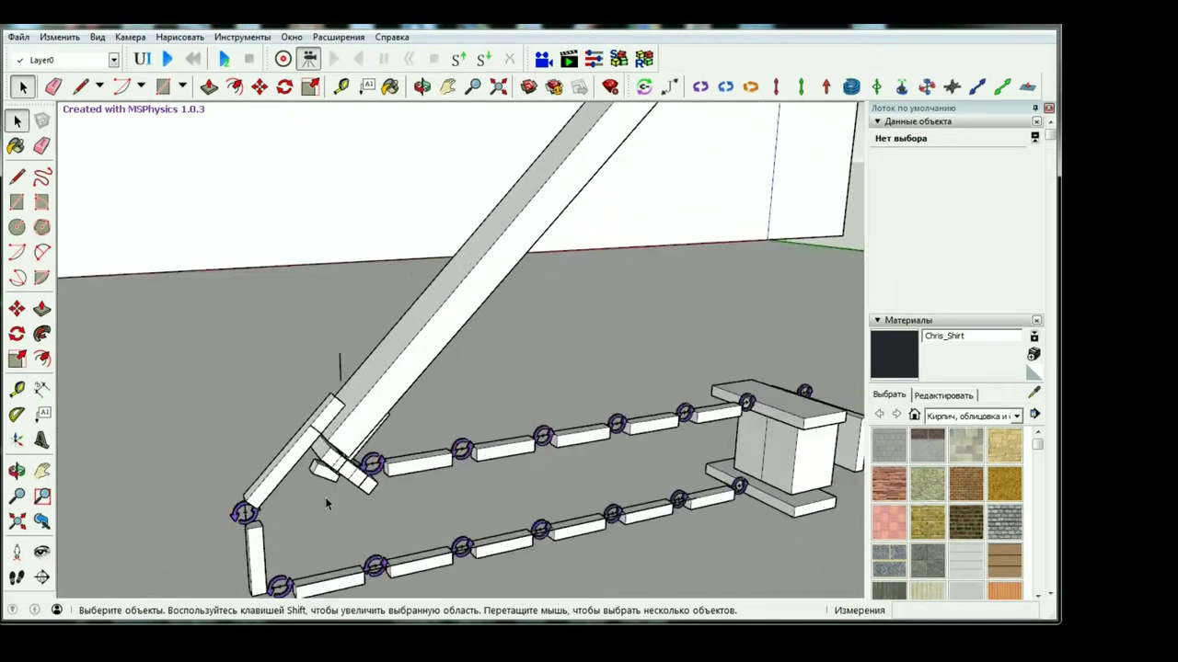
{"action": "scroll", "coordinate": [307, 445], "scroll_direction": "up", "scroll_amount": 2}
{"action": "scroll", "coordinate": [307, 444], "scroll_direction": "up", "scroll_amount": 2}
{"action": "left_click", "coordinate": [321, 439]}
{"action": "double_click", "coordinate": [318, 434]}
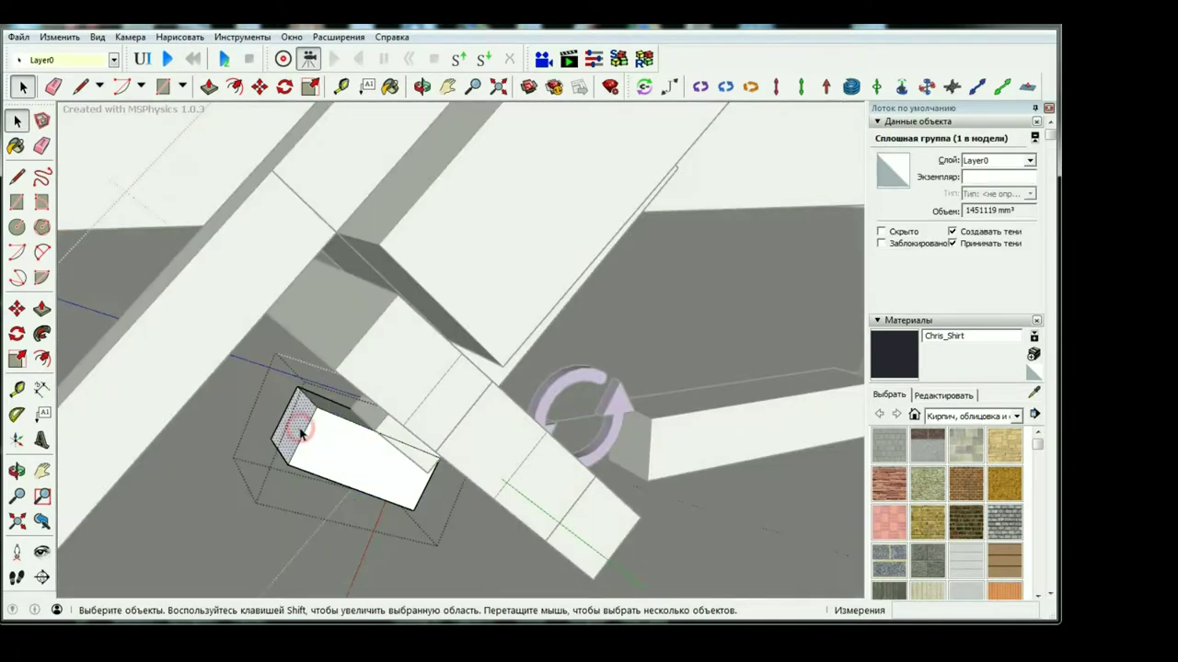
{"action": "left_click", "coordinate": [295, 423]}
{"action": "left_click", "coordinate": [42, 309]}
{"action": "left_click", "coordinate": [42, 311]}
{"action": "left_click_drag", "start_coordinate": [296, 428], "coordinate": [314, 440]}
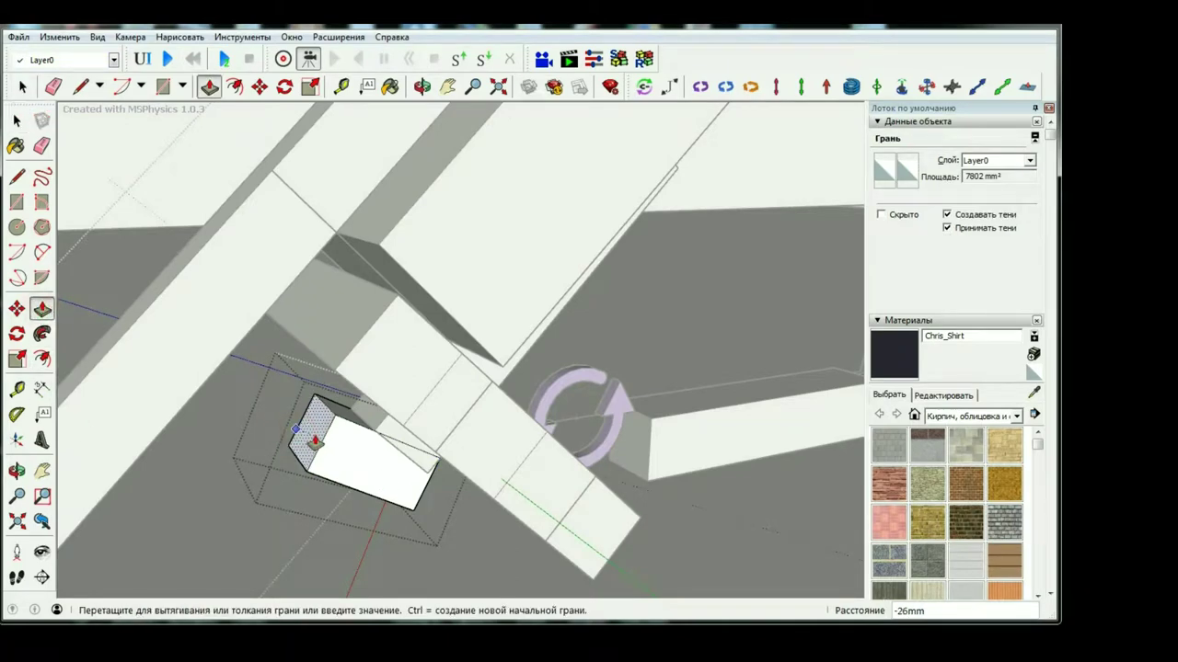
{"action": "key", "text": "space"}
Reopen the latch block group and Push/Pull its end face to a new depth.
{"action": "scroll", "coordinate": [315, 435], "scroll_direction": "down", "scroll_amount": 3}
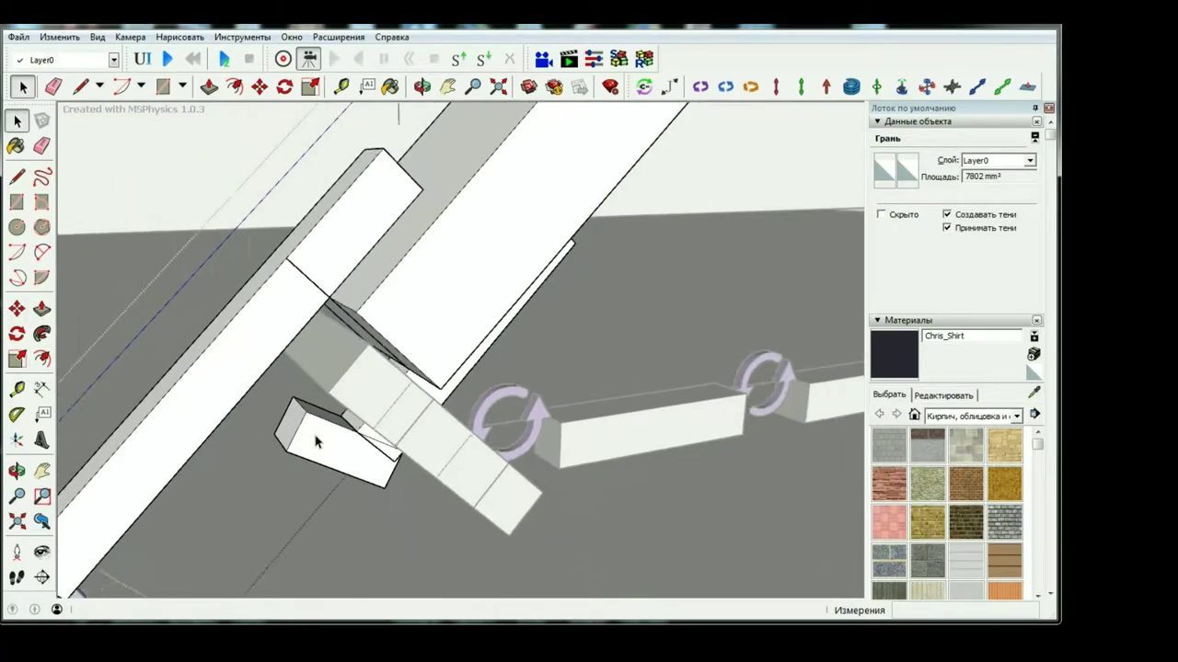
{"action": "scroll", "coordinate": [316, 451], "scroll_direction": "down", "scroll_amount": 2}
{"action": "scroll", "coordinate": [315, 458], "scroll_direction": "up", "scroll_amount": 1}
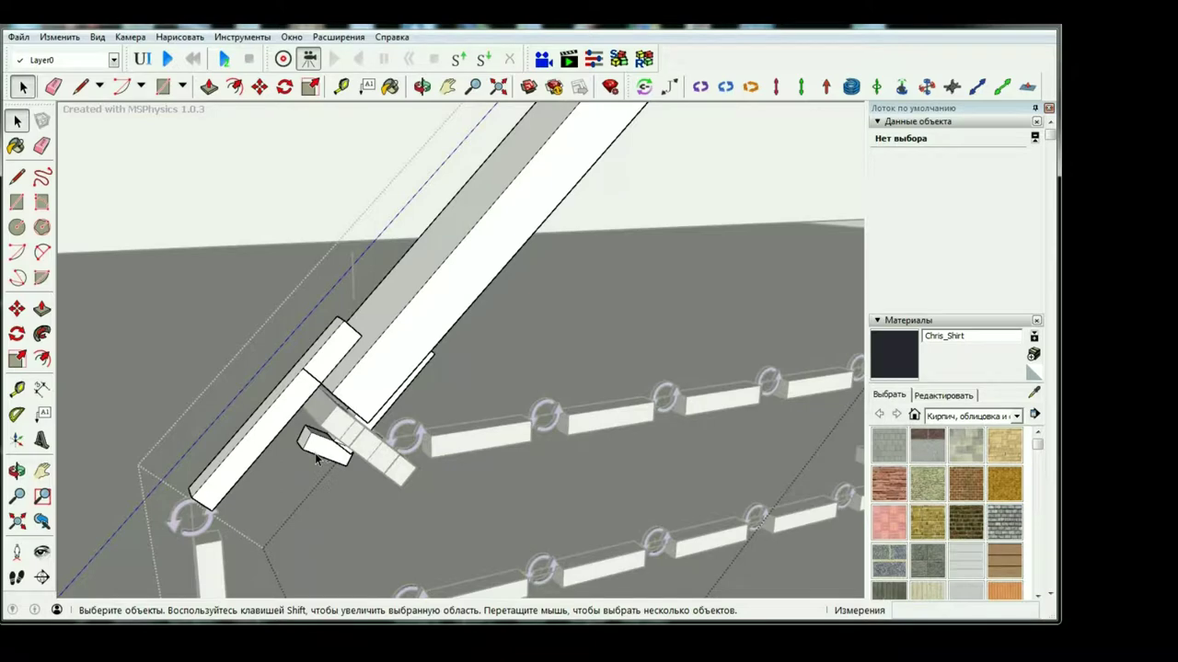
{"action": "scroll", "coordinate": [316, 455], "scroll_direction": "up", "scroll_amount": 1}
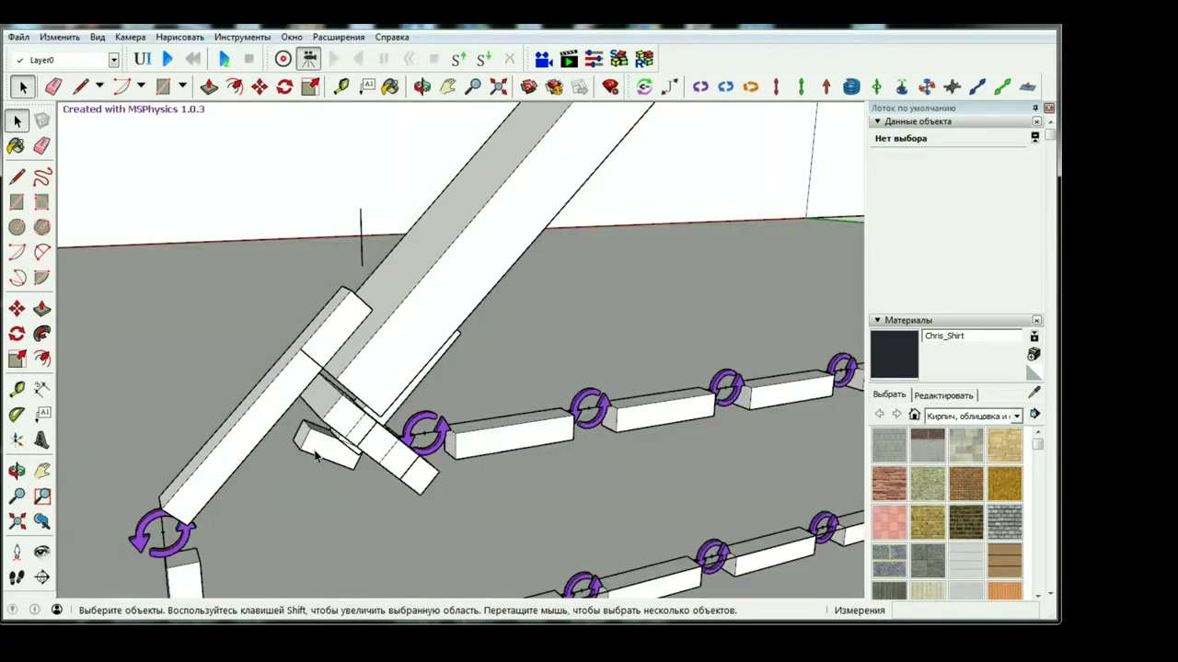
{"action": "double_click", "coordinate": [315, 455]}
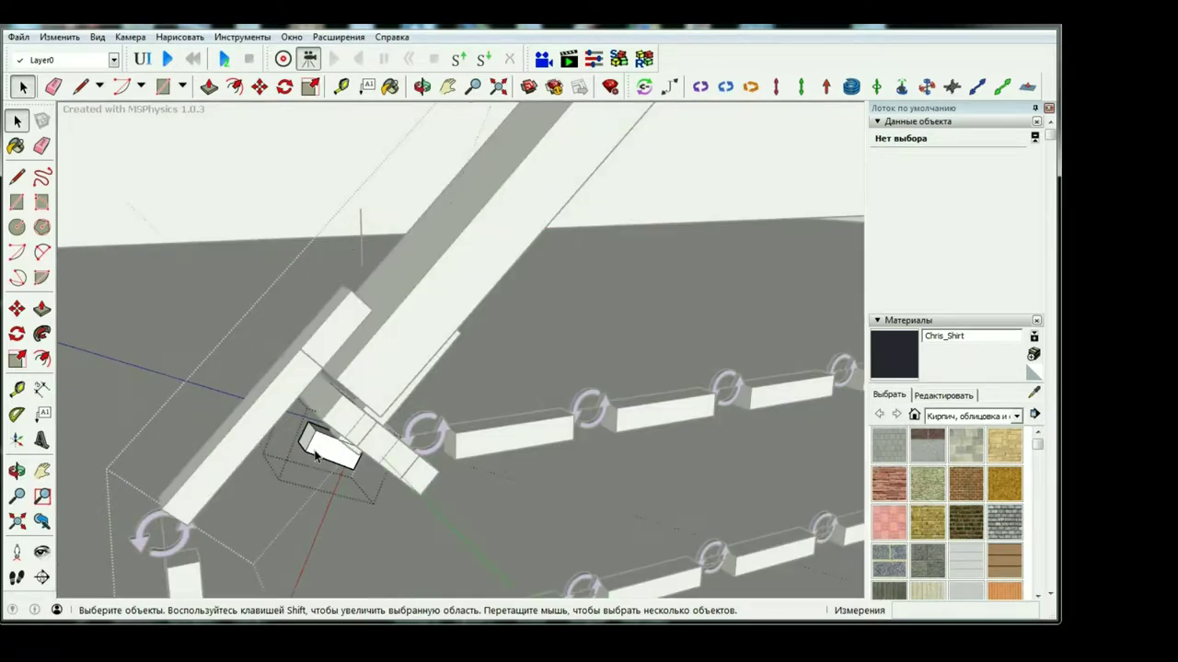
{"action": "scroll", "coordinate": [315, 455], "scroll_direction": "up", "scroll_amount": 3}
{"action": "left_click", "coordinate": [310, 416]}
{"action": "key", "text": "p"}
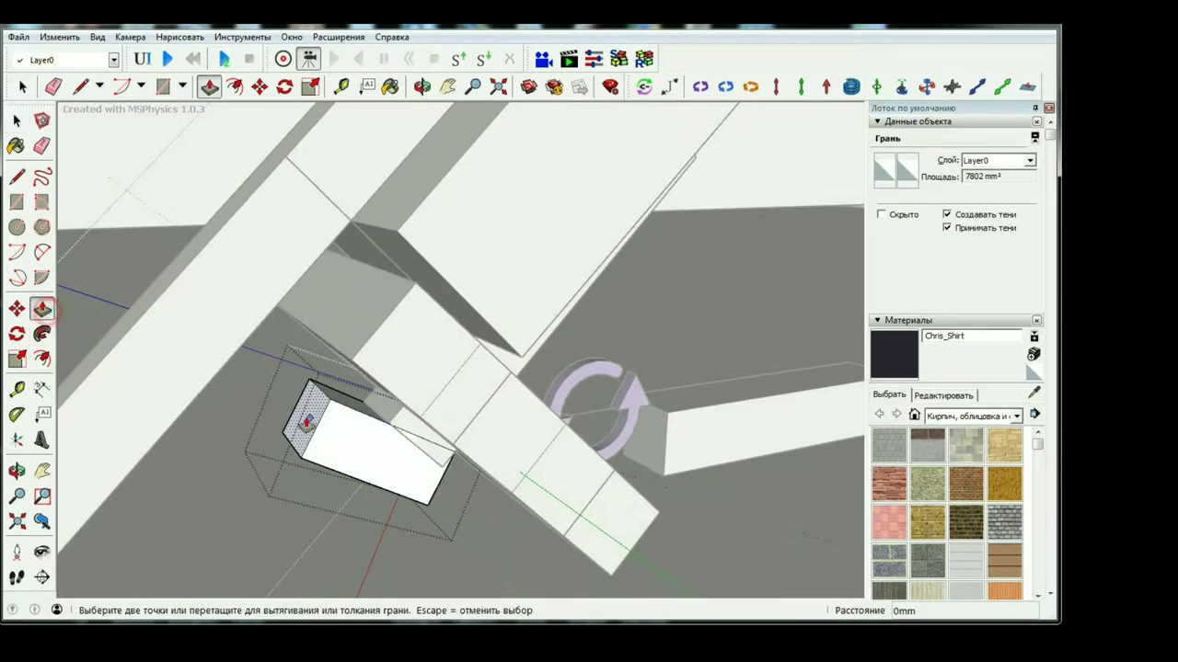
{"action": "left_click", "coordinate": [304, 419]}
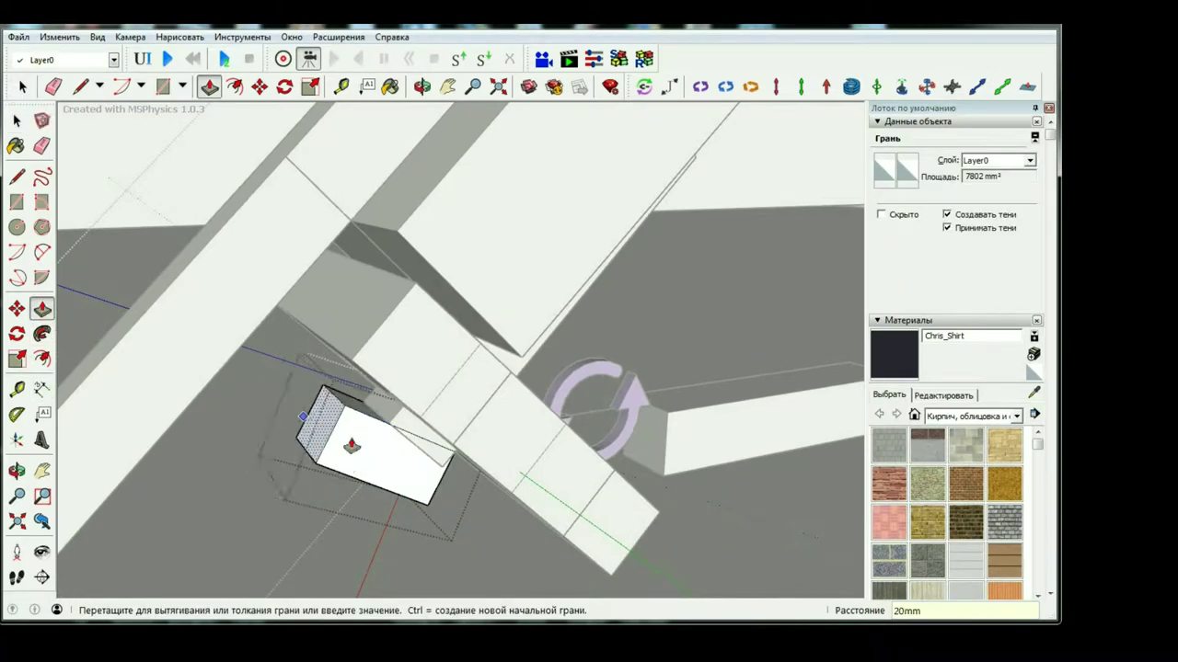
{"action": "left_click", "coordinate": [351, 444]}
{"action": "key", "text": "space"}
Orbit out to the whole scene and run the physics simulation.
{"action": "mouse_move", "coordinate": [350, 444]}
{"action": "middle_mouse_down"}
{"action": "mouse_move", "coordinate": [311, 450]}
{"action": "mouse_move", "coordinate": [355, 250]}
{"action": "middle_mouse_up"}
{"action": "scroll", "coordinate": [312, 450], "scroll_direction": "down", "scroll_amount": 2}
{"action": "scroll", "coordinate": [355, 250], "scroll_direction": "down", "scroll_amount": 3}
{"action": "left_click", "coordinate": [167, 59]}
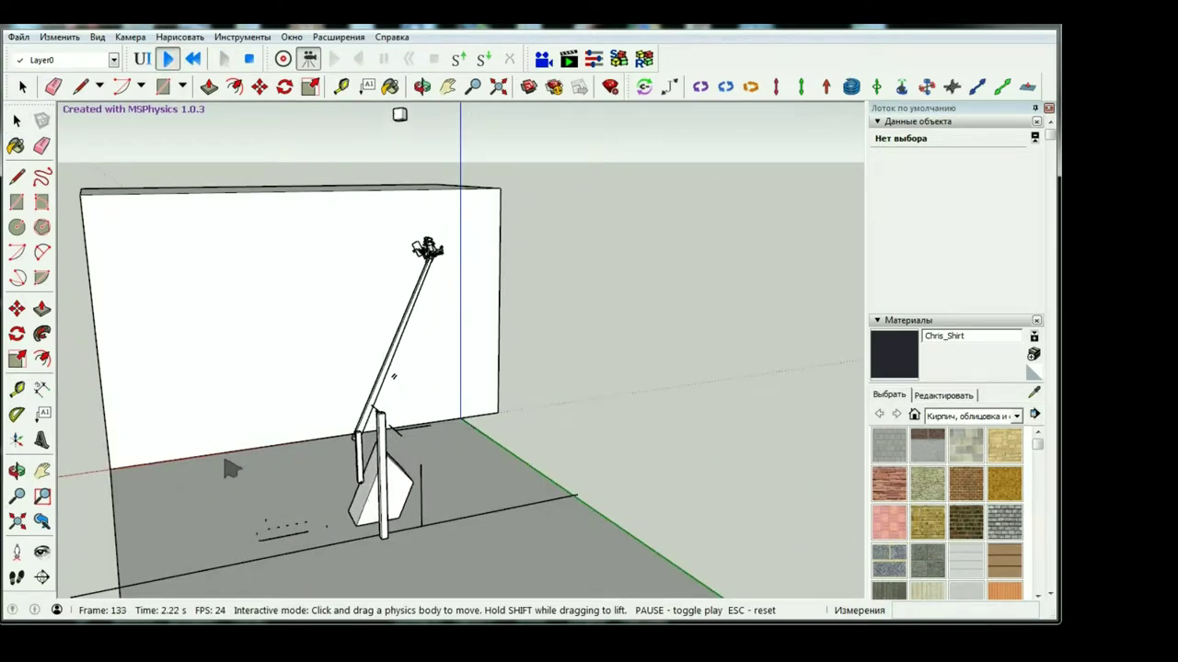
{"action": "scroll", "coordinate": [231, 468], "scroll_direction": "down", "scroll_amount": 2}
Reset the simulation and Push/Pull the latch block's end face out about 36mm.
{"action": "left_click", "coordinate": [193, 59]}
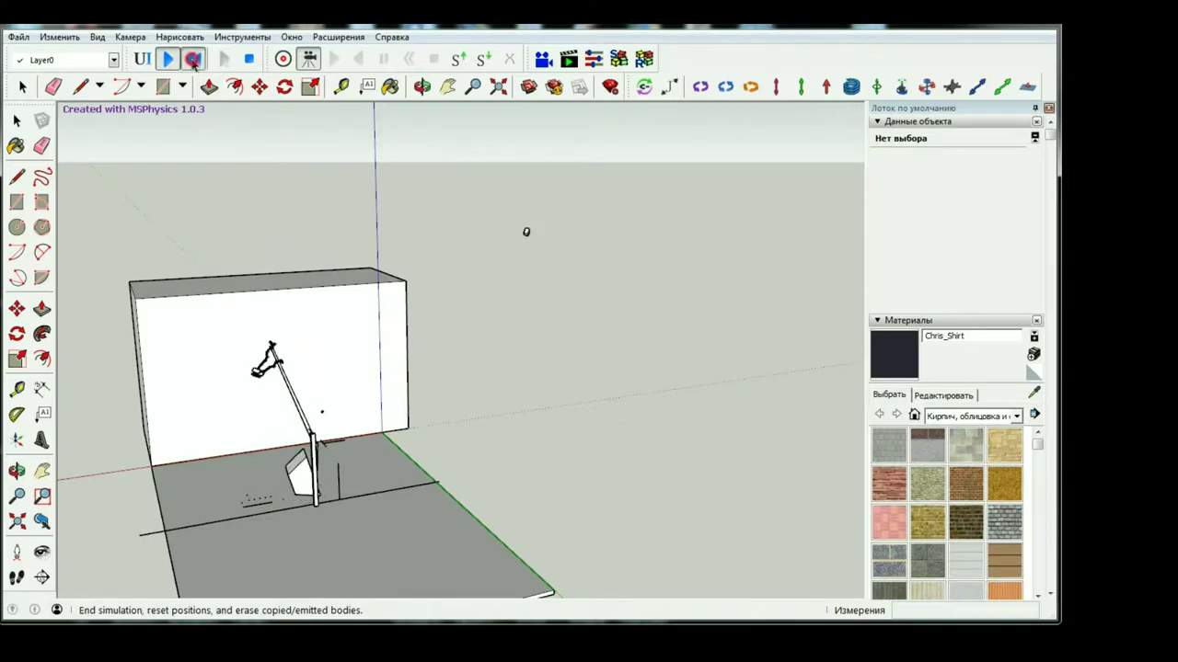
{"action": "scroll", "coordinate": [266, 543], "scroll_direction": "up", "scroll_amount": 3}
{"action": "scroll", "coordinate": [267, 543], "scroll_direction": "up", "scroll_amount": 3}
{"action": "scroll", "coordinate": [358, 463], "scroll_direction": "up", "scroll_amount": 2}
{"action": "scroll", "coordinate": [358, 463], "scroll_direction": "up", "scroll_amount": 1}
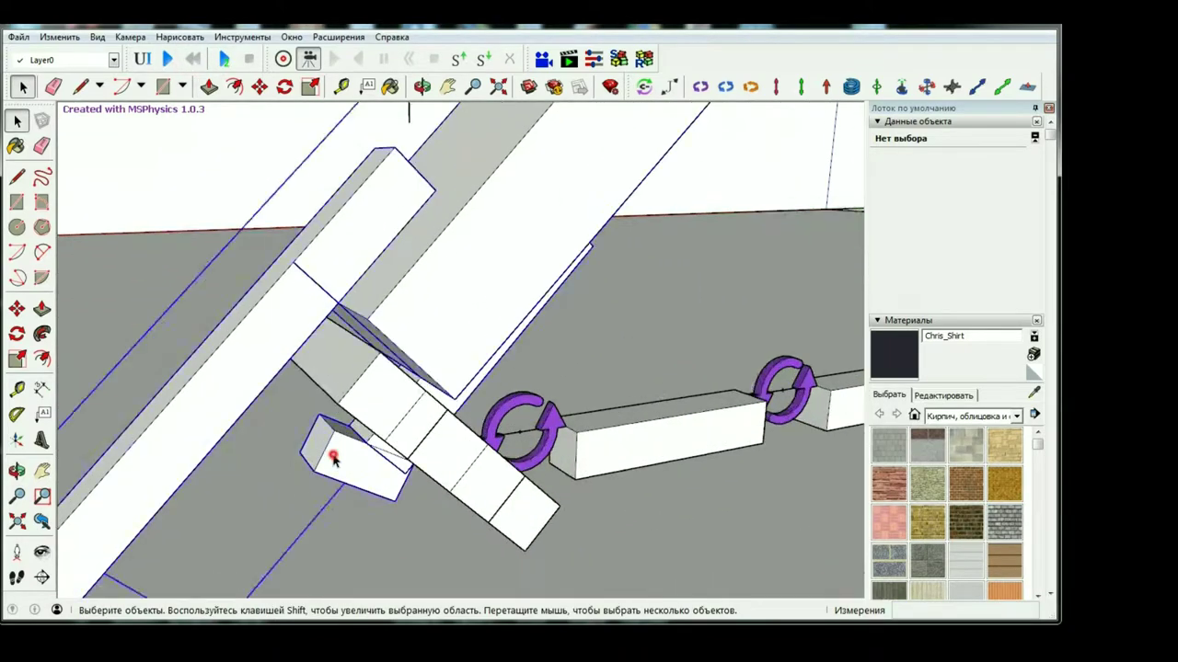
{"action": "double_click", "coordinate": [340, 451]}
{"action": "left_click", "coordinate": [315, 447]}
{"action": "left_click", "coordinate": [44, 311]}
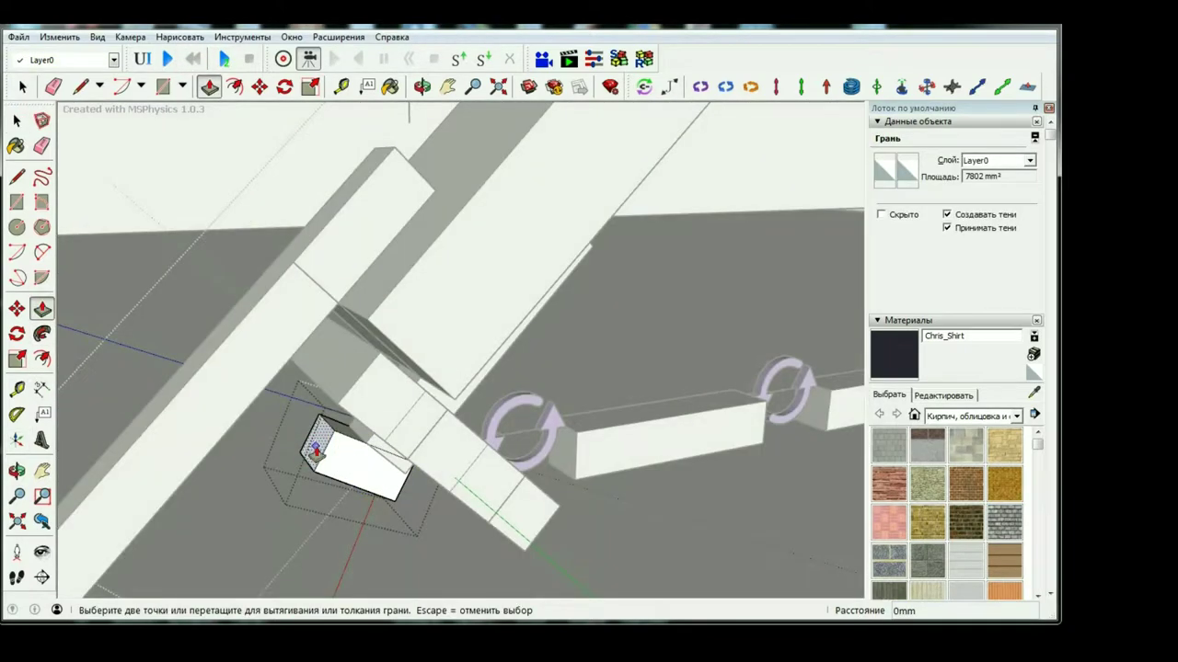
{"action": "left_click_drag", "start_coordinate": [311, 449], "coordinate": [297, 446]}
{"action": "key", "text": "space"}
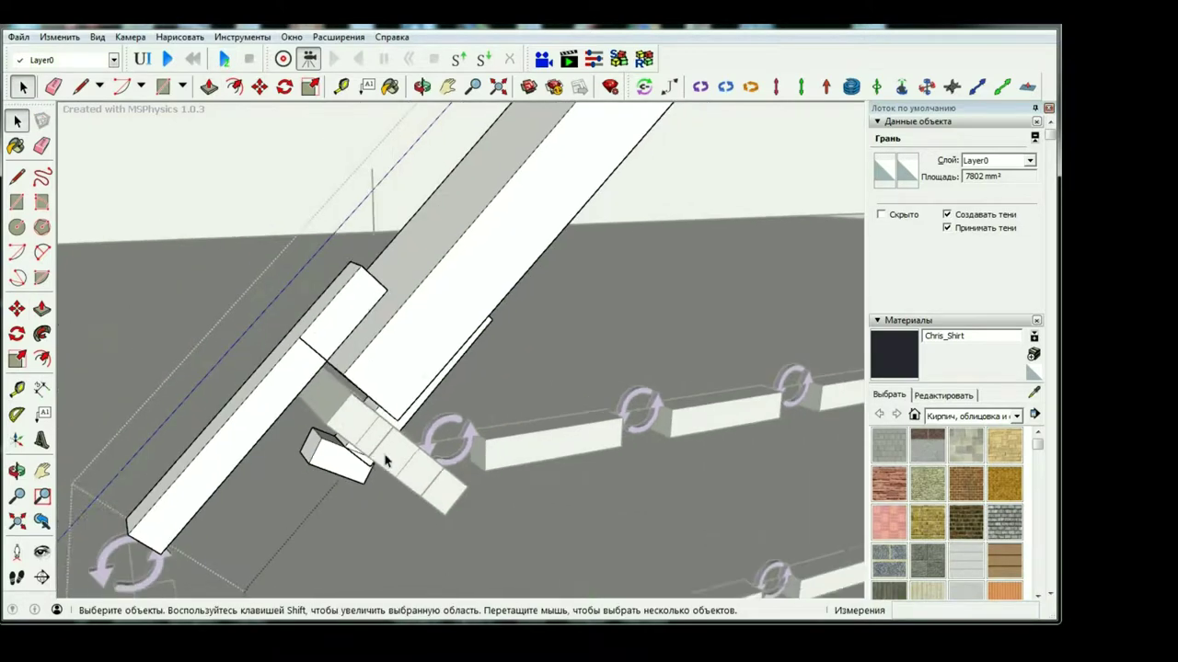
Run the simulation to test the throw, then reset it to the start.
{"action": "scroll", "coordinate": [211, 571], "scroll_direction": "down", "scroll_amount": 5}
{"action": "scroll", "coordinate": [211, 570], "scroll_direction": "down", "scroll_amount": 3}
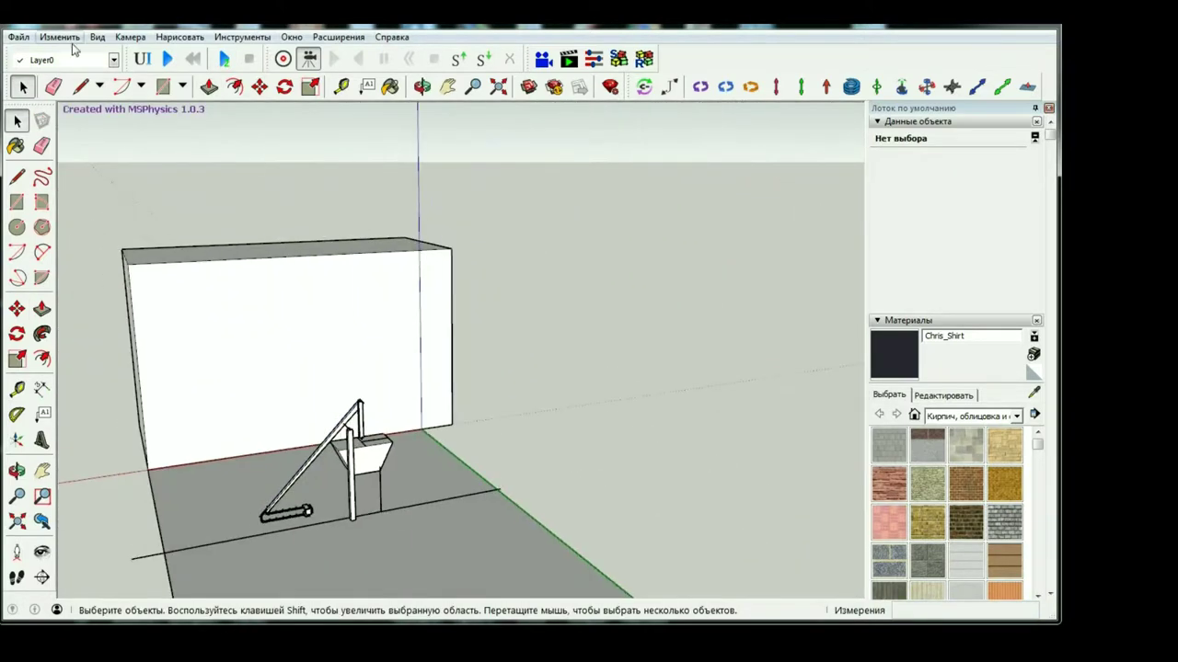
{"action": "left_click", "coordinate": [167, 59]}
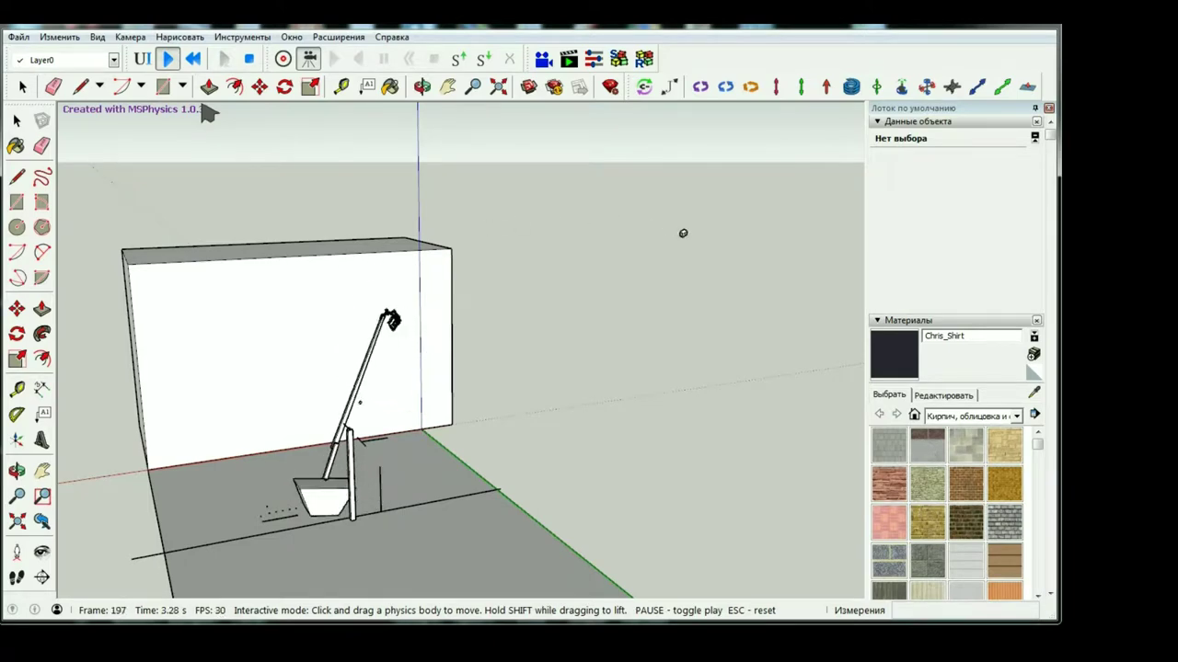
{"action": "scroll", "coordinate": [70, 322], "scroll_direction": "down", "scroll_amount": 3}
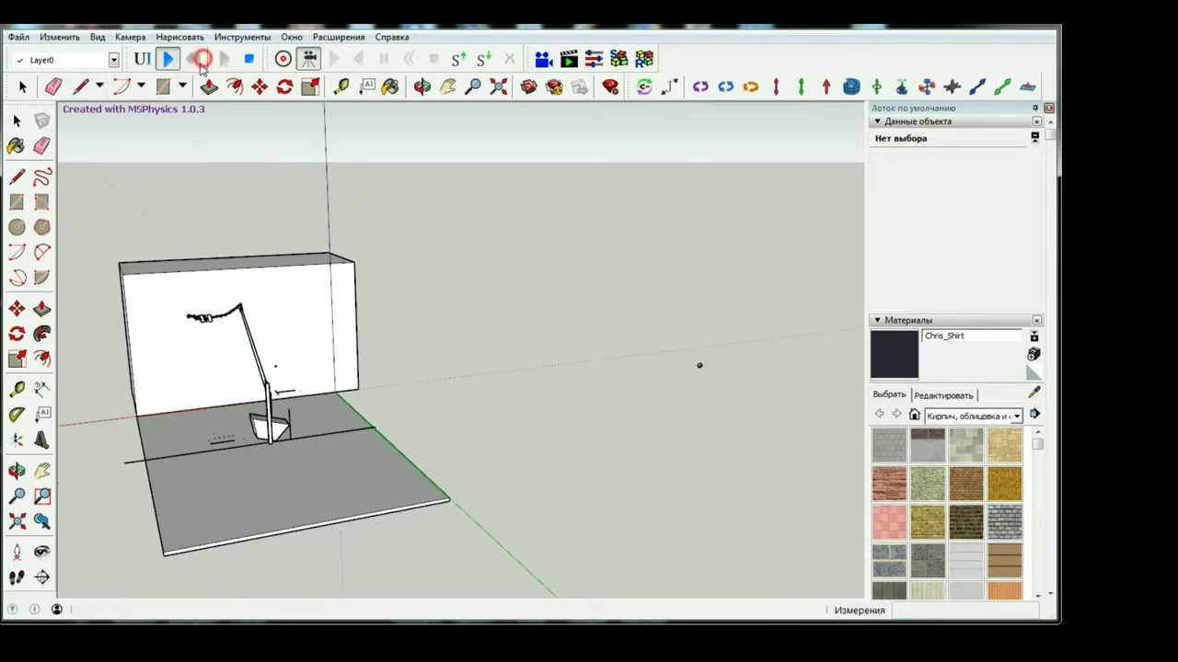
{"action": "left_click", "coordinate": [193, 59]}
{"action": "scroll", "coordinate": [300, 538], "scroll_direction": "up", "scroll_amount": 3}
{"action": "scroll", "coordinate": [276, 534], "scroll_direction": "up", "scroll_amount": 3}
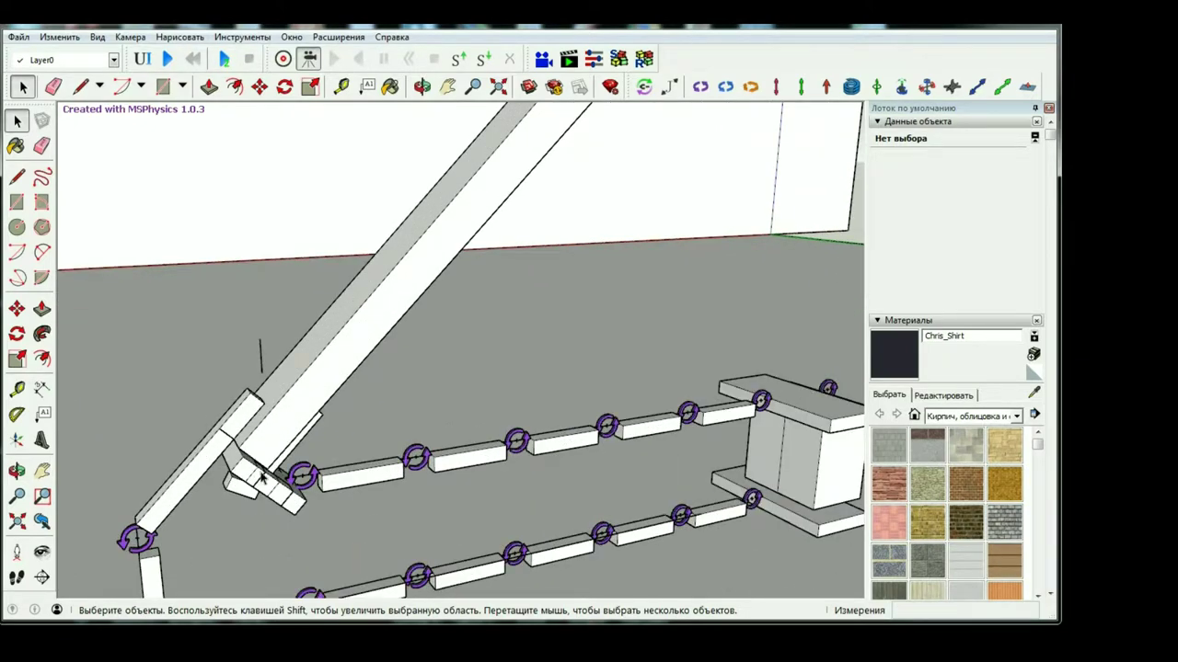
Rotate the latch block about 2.2° around its corner.
{"action": "scroll", "coordinate": [262, 476], "scroll_direction": "up", "scroll_amount": 5}
{"action": "scroll", "coordinate": [344, 392], "scroll_direction": "up", "scroll_amount": 1}
{"action": "left_click", "coordinate": [344, 392]}
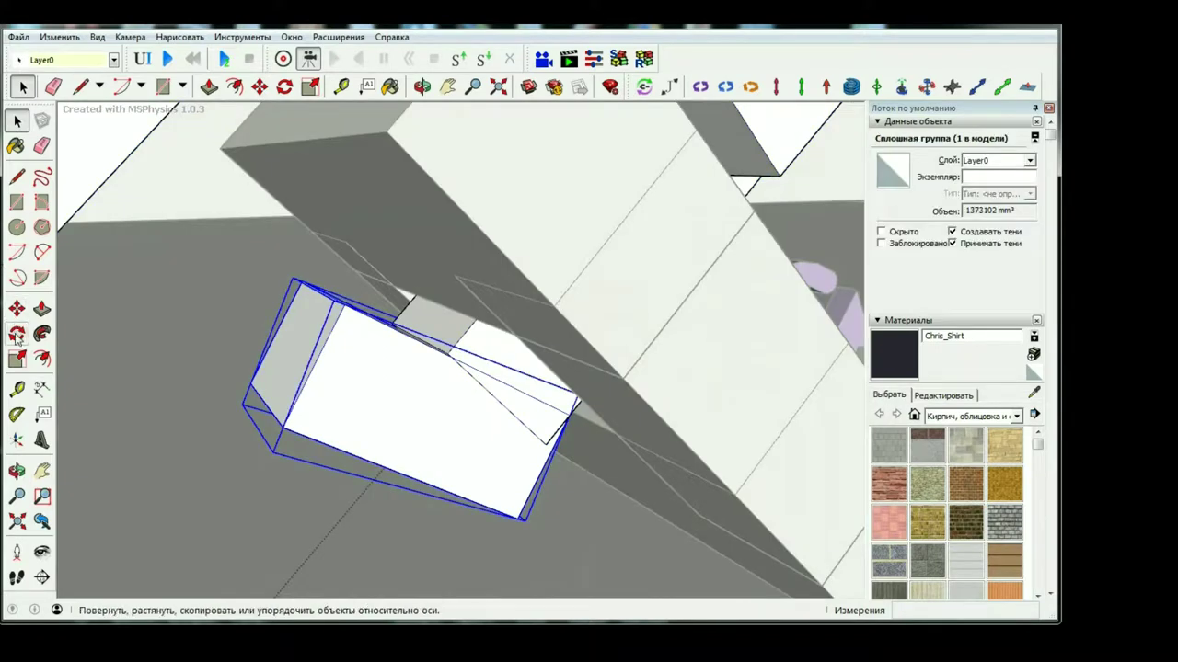
{"action": "left_click", "coordinate": [17, 334]}
{"action": "left_click", "coordinate": [568, 415]}
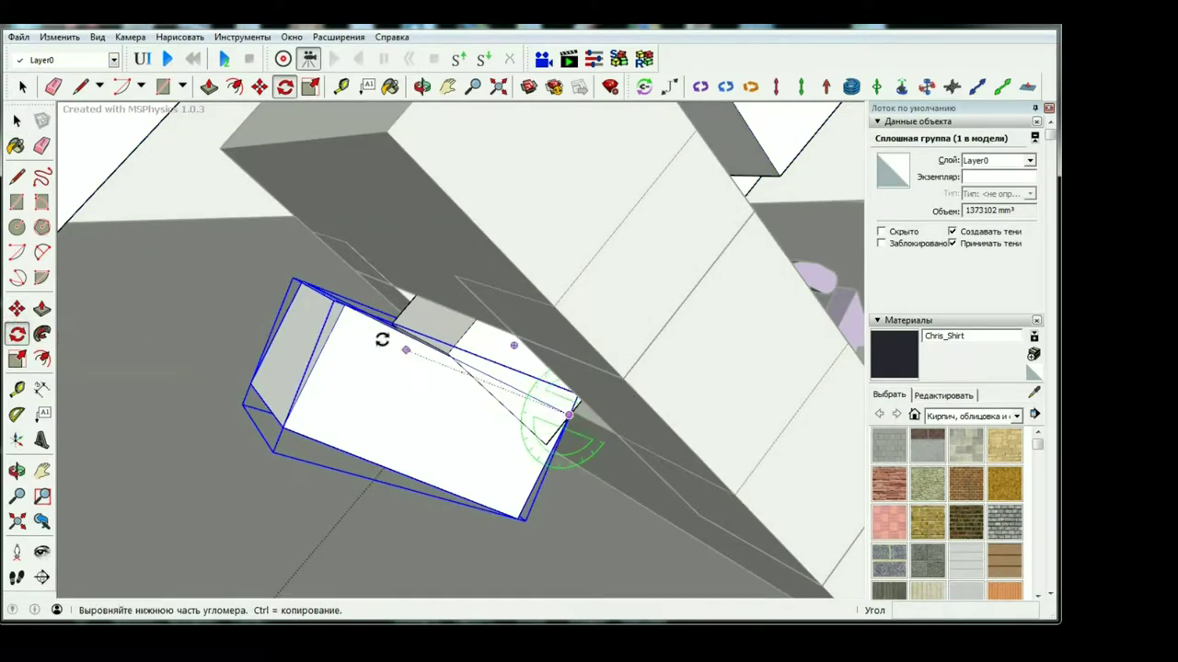
{"action": "left_click", "coordinate": [341, 304]}
{"action": "key", "text": "space"}
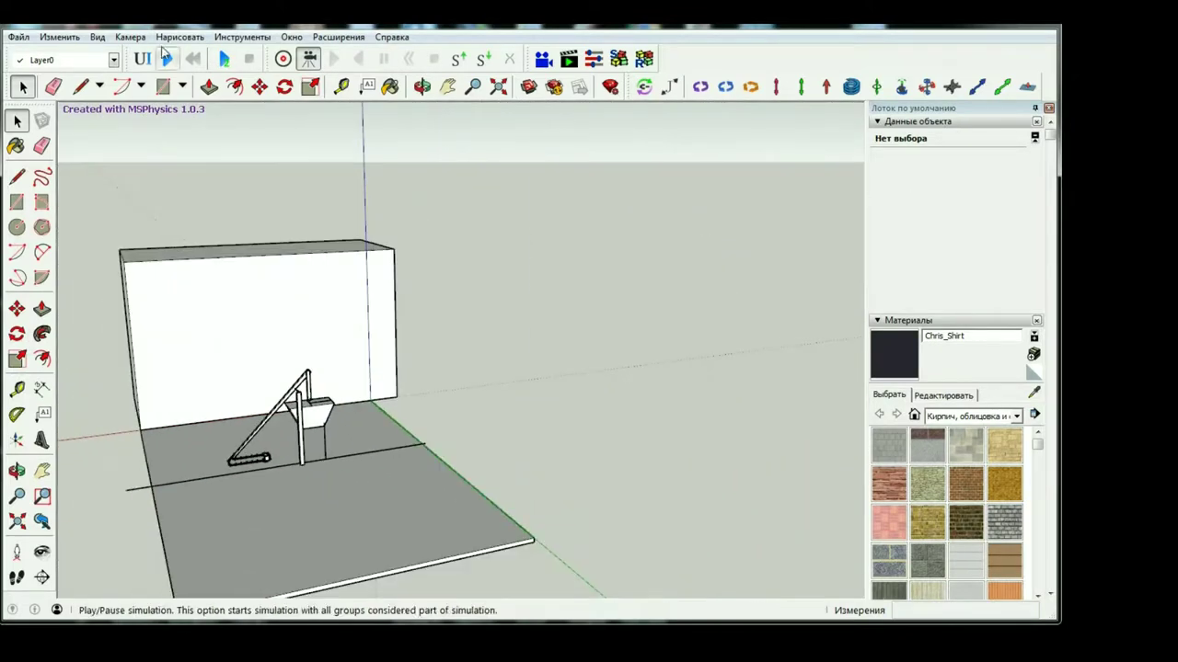
Run the MSPhysics simulation to test the launch.
{"action": "left_click", "coordinate": [167, 59]}
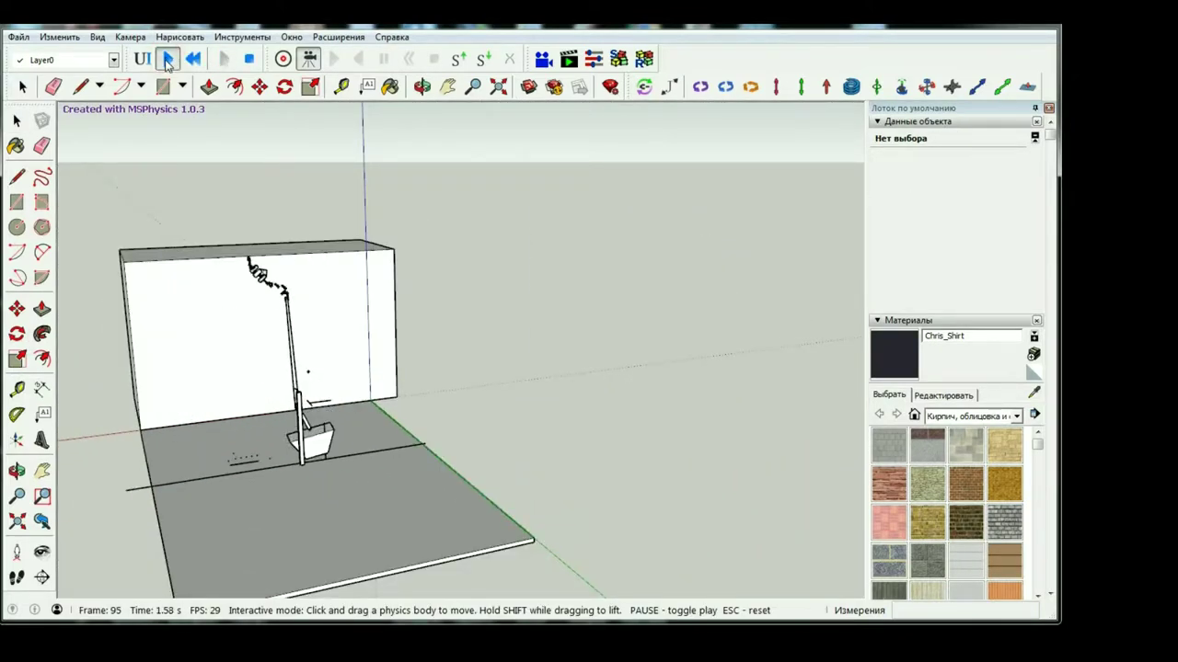
{"action": "scroll", "coordinate": [145, 394], "scroll_direction": "down", "scroll_amount": 3}
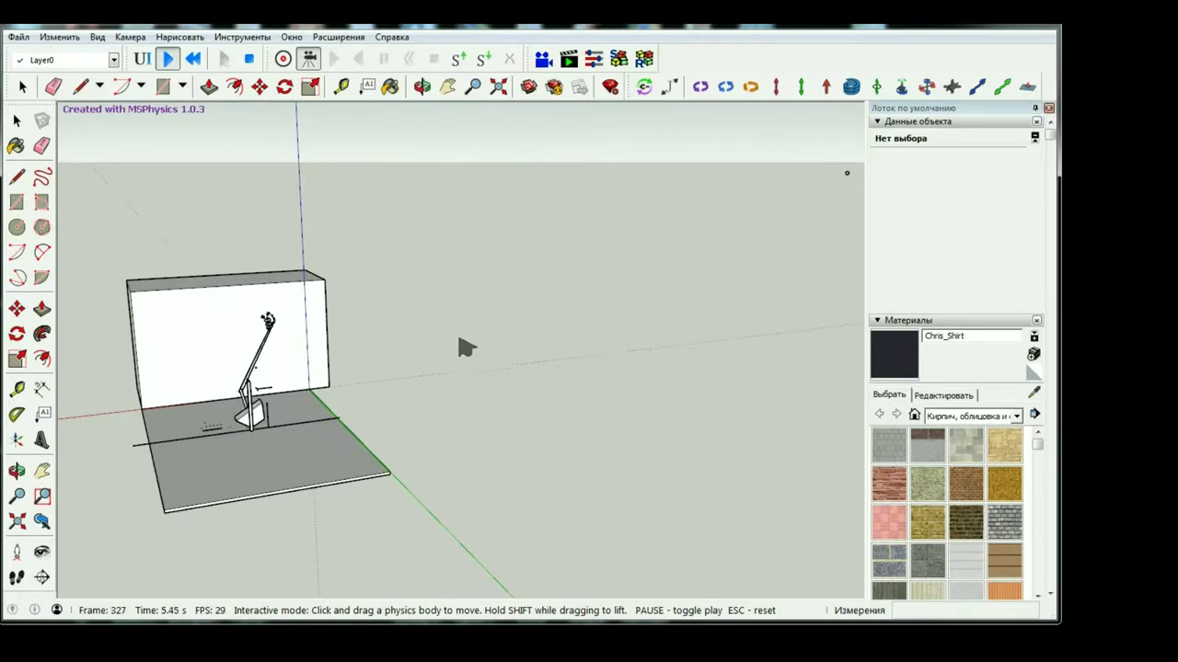
{"action": "scroll", "coordinate": [465, 347], "scroll_direction": "down", "scroll_amount": 2}
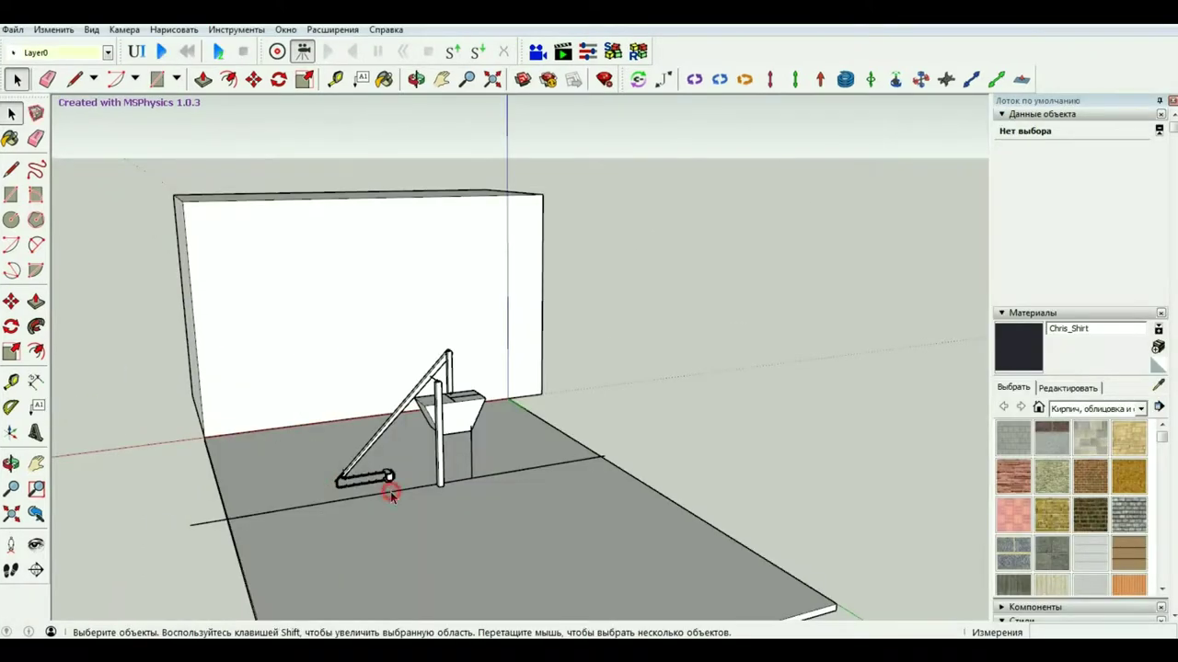
Open the slab group beside the latch block for editing and bring the bar's end into view.
{"action": "scroll", "coordinate": [391, 495], "scroll_direction": "up", "scroll_amount": 3}
{"action": "scroll", "coordinate": [391, 495], "scroll_direction": "up", "scroll_amount": 3}
{"action": "scroll", "coordinate": [391, 495], "scroll_direction": "up", "scroll_amount": 3}
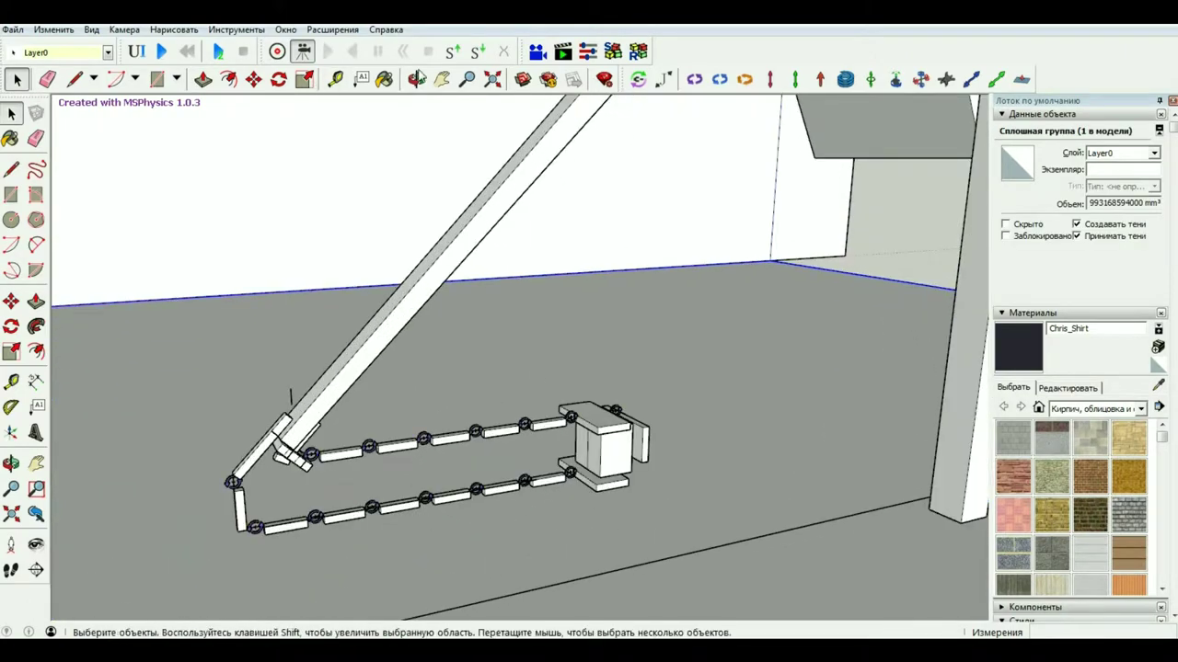
{"action": "mouse_move", "coordinate": [423, 513]}
{"action": "middle_mouse_down"}
{"action": "mouse_move", "coordinate": [691, 450]}
{"action": "mouse_move", "coordinate": [763, 389]}
{"action": "mouse_move", "coordinate": [534, 542]}
{"action": "mouse_move", "coordinate": [655, 393]}
{"action": "mouse_move", "coordinate": [705, 399]}
{"action": "mouse_move", "coordinate": [617, 408]}
{"action": "mouse_move", "coordinate": [654, 360]}
{"action": "mouse_move", "coordinate": [609, 508]}
{"action": "middle_mouse_up"}
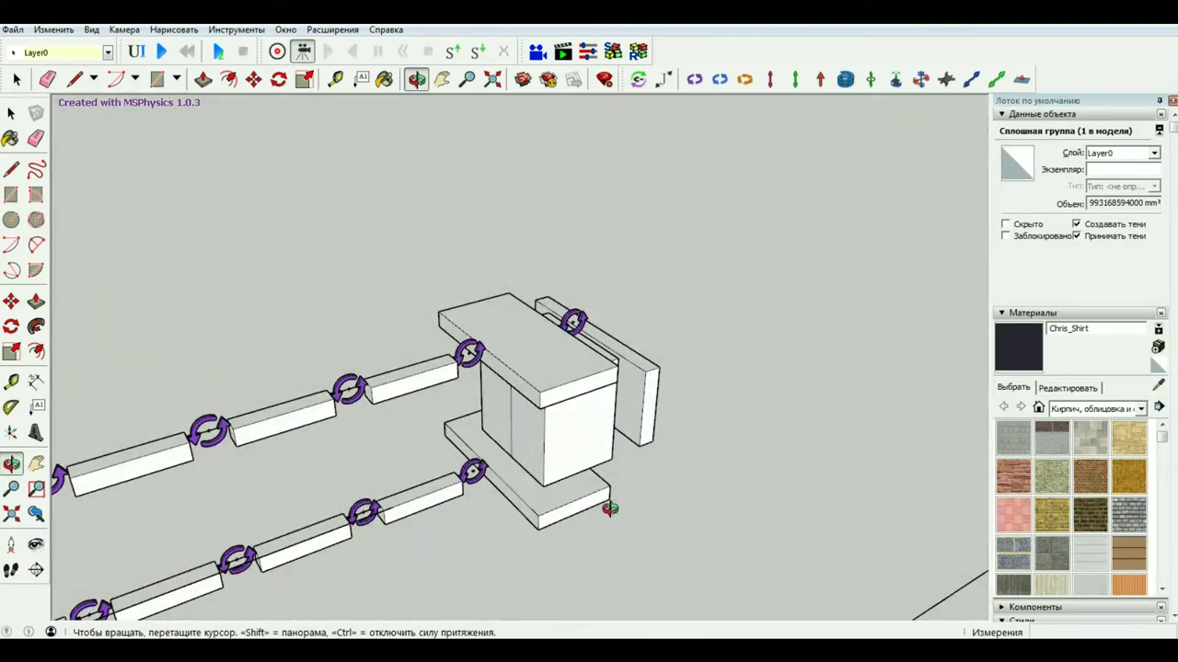
{"action": "left_click", "coordinate": [13, 30]}
{"action": "left_click", "coordinate": [584, 232]}
{"action": "scroll", "coordinate": [624, 422], "scroll_direction": "up", "scroll_amount": 2}
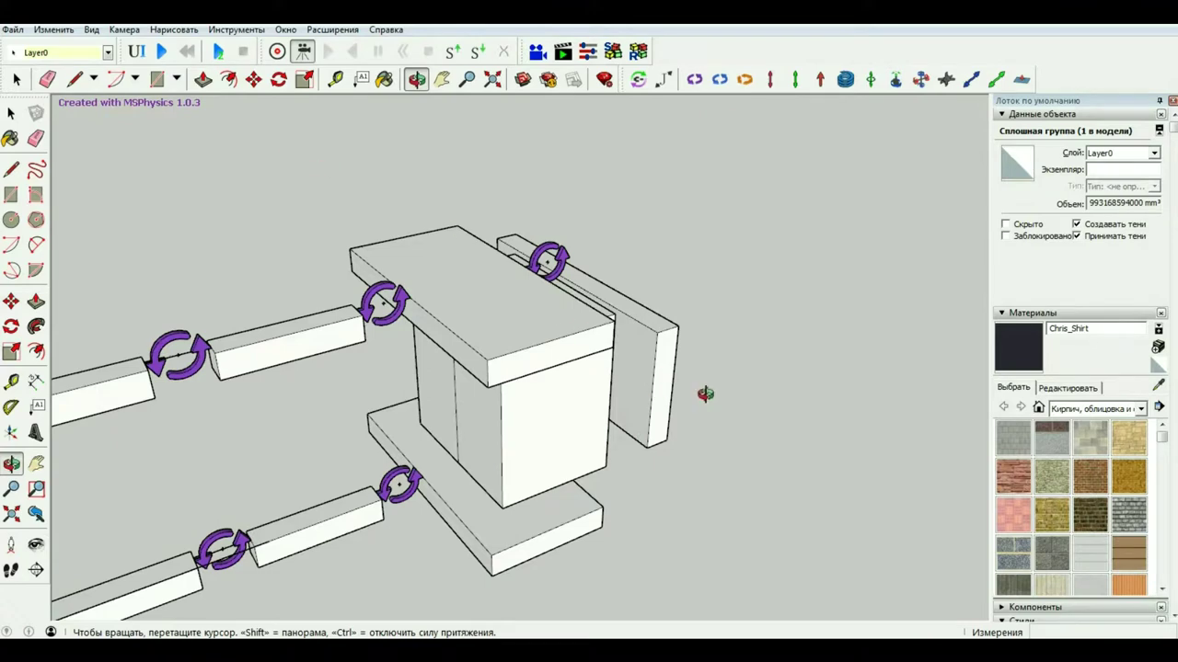
{"action": "scroll", "coordinate": [705, 393], "scroll_direction": "up", "scroll_amount": 2}
{"action": "scroll", "coordinate": [663, 391], "scroll_direction": "up", "scroll_amount": 2}
{"action": "key", "text": "space"}
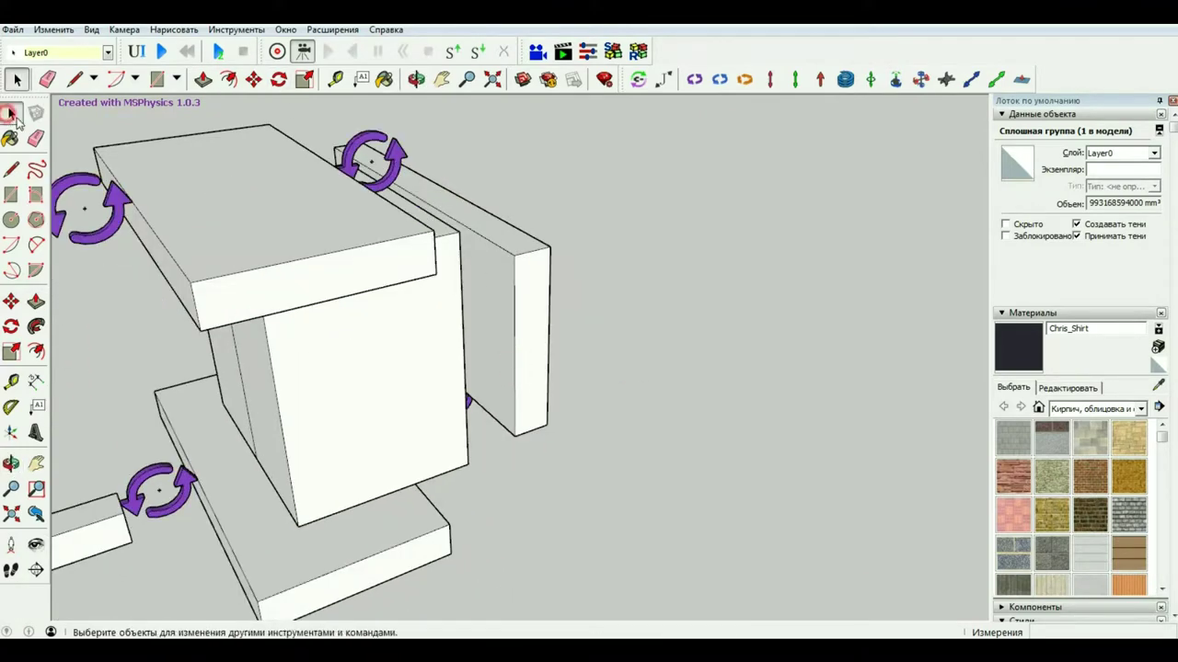
{"action": "left_click", "coordinate": [538, 394]}
{"action": "scroll", "coordinate": [499, 320], "scroll_direction": "down", "scroll_amount": 2}
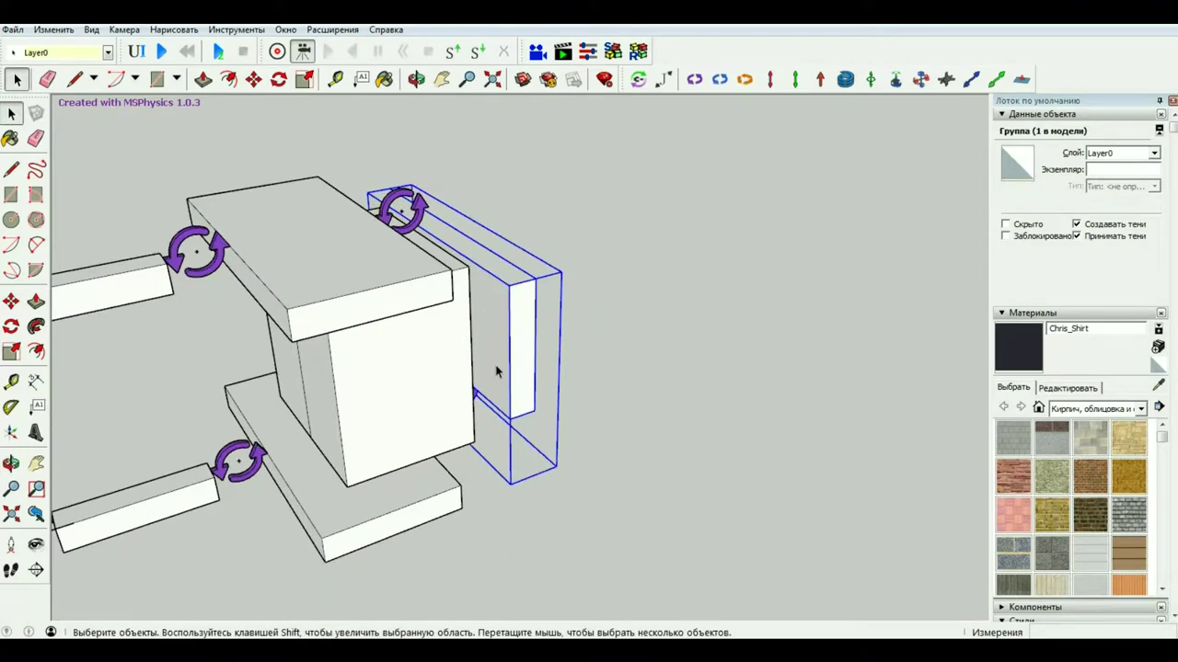
{"action": "double_click", "coordinate": [517, 387]}
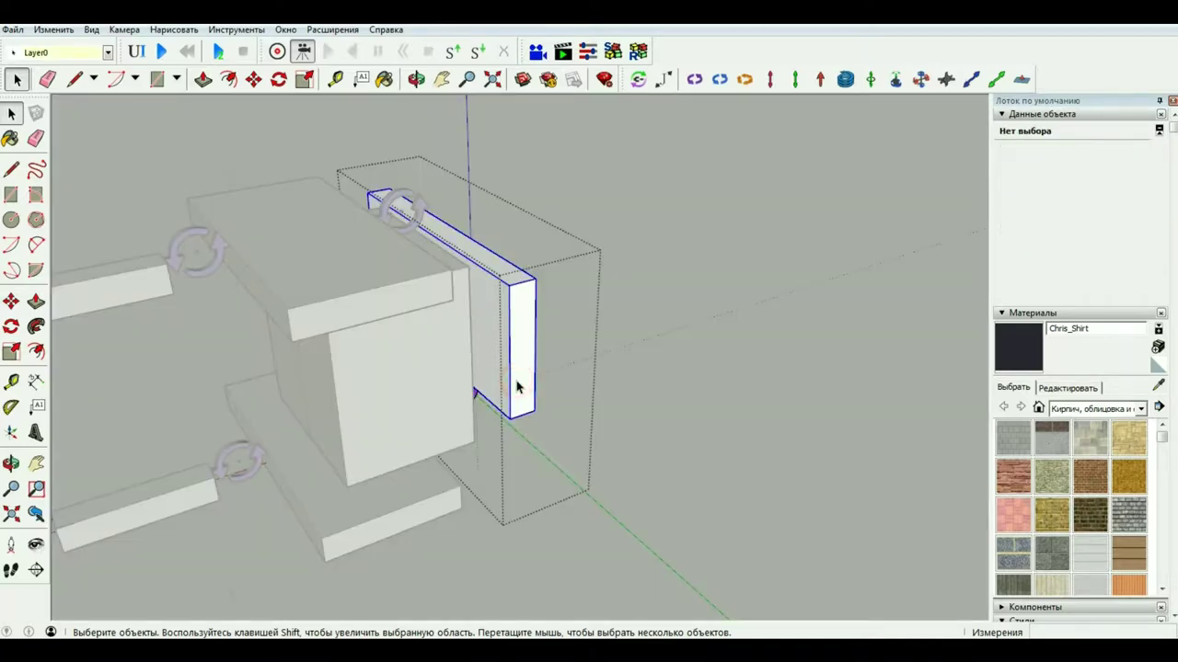
{"action": "left_click", "coordinate": [517, 387]}
{"action": "left_click", "coordinate": [416, 79]}
{"action": "mouse_move", "coordinate": [512, 282]}
{"action": "left_mouse_down"}
{"action": "mouse_move", "coordinate": [552, 368]}
{"action": "mouse_move", "coordinate": [481, 442]}
{"action": "mouse_move", "coordinate": [448, 407]}
{"action": "mouse_move", "coordinate": [473, 394]}
{"action": "mouse_move", "coordinate": [565, 407]}
{"action": "mouse_move", "coordinate": [124, 346]}
{"action": "left_mouse_up"}
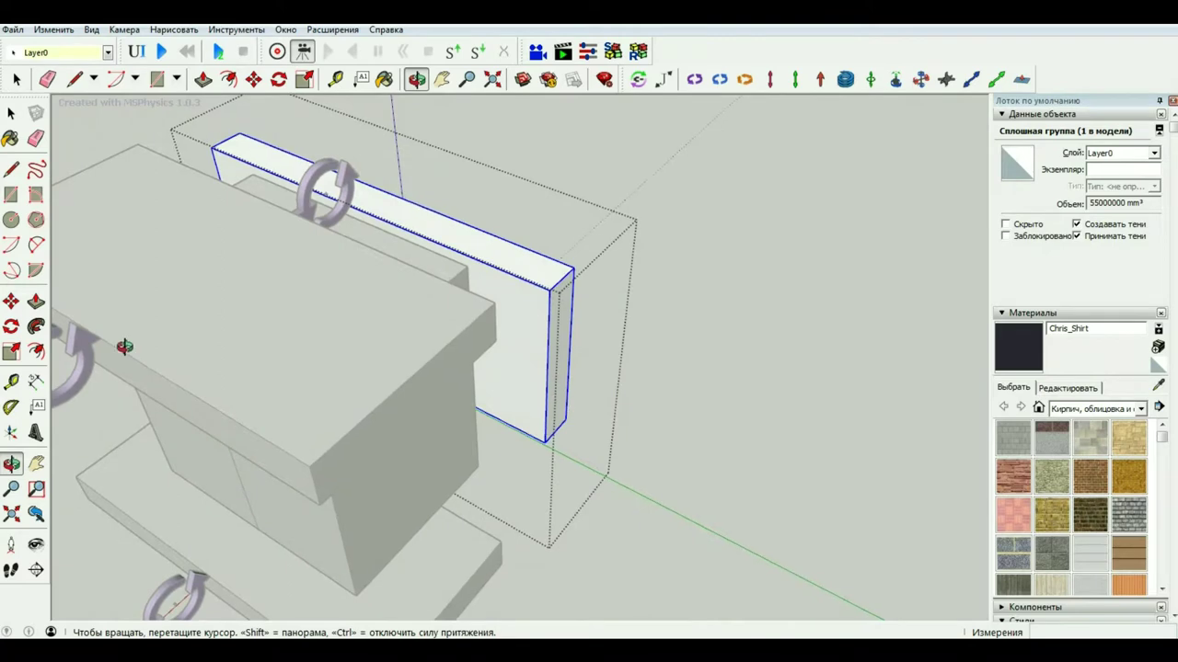
Draw a 500×50 rectangle starting at the bar's top corner.
{"action": "left_click", "coordinate": [12, 197]}
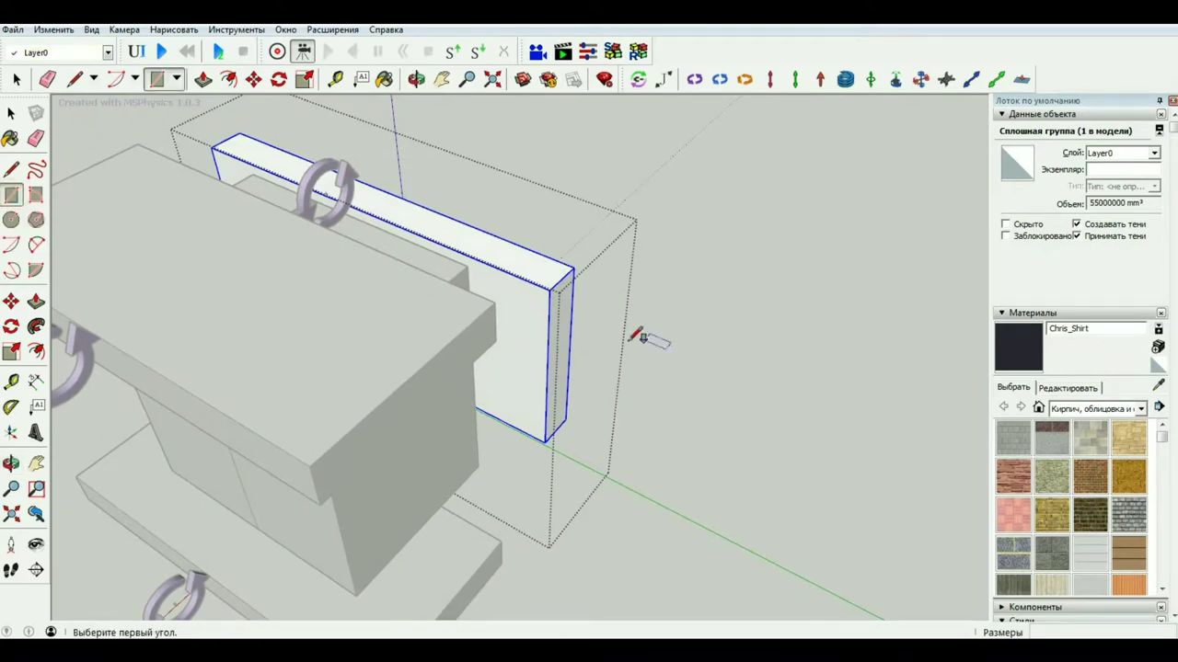
{"action": "left_click", "coordinate": [549, 290]}
{"action": "type", "text": "500;50"}
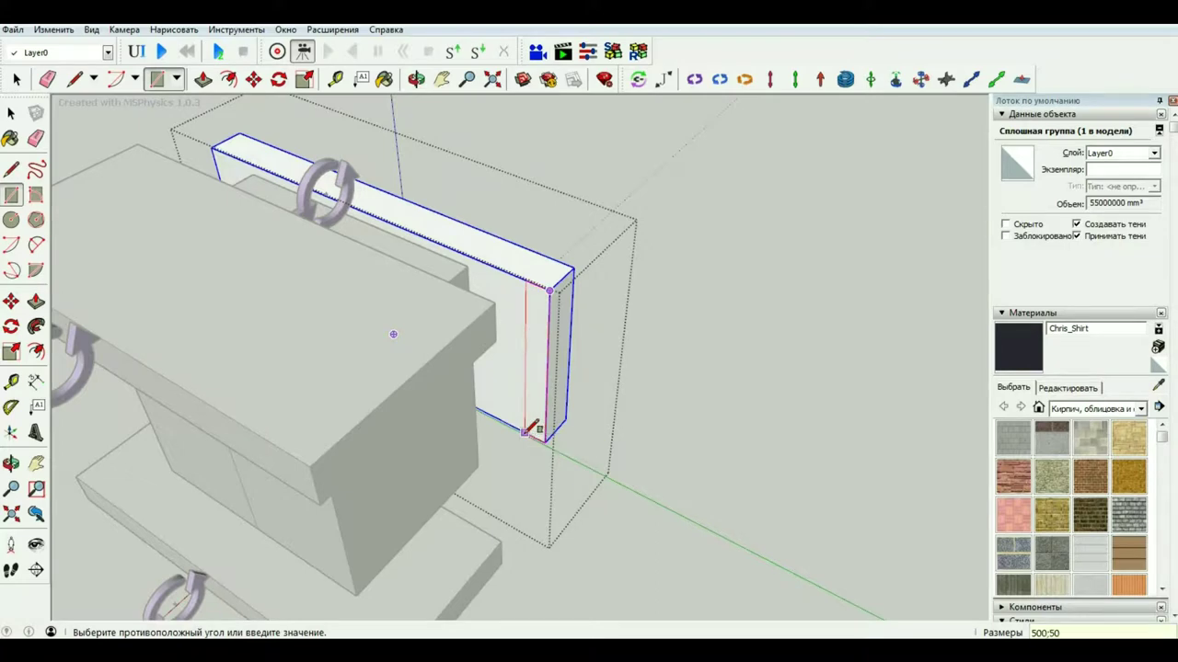
{"action": "key", "text": "Return"}
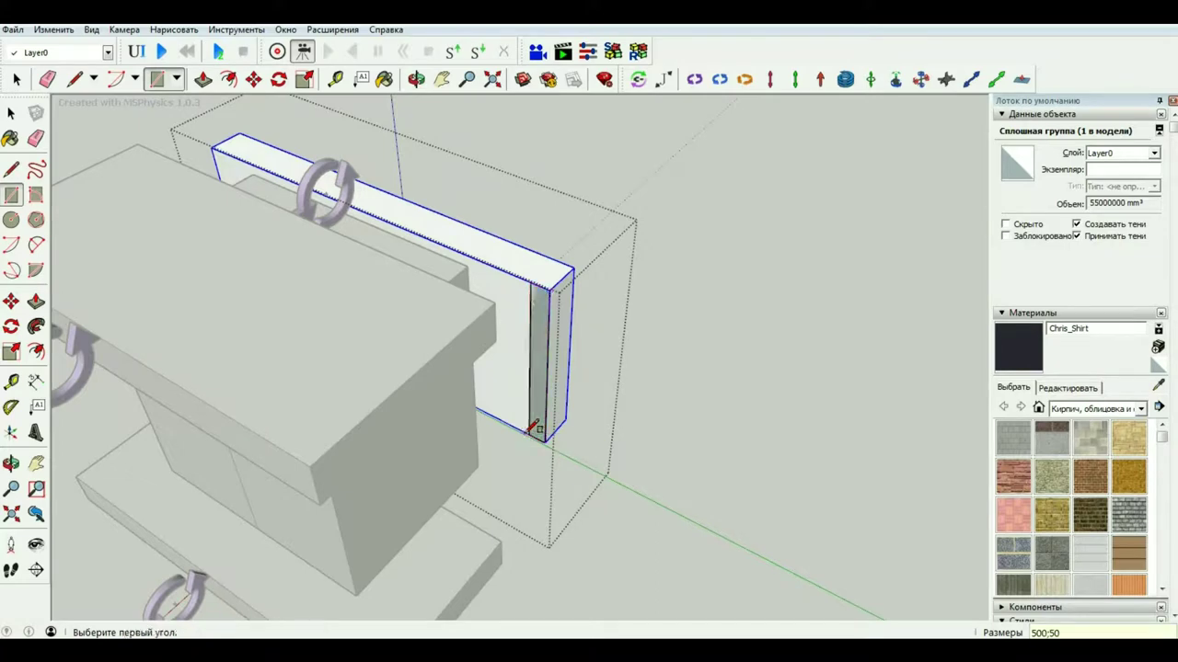
{"action": "key", "text": "space"}
{"action": "scroll", "coordinate": [534, 359], "scroll_direction": "up", "scroll_amount": 2}
{"action": "scroll", "coordinate": [536, 254], "scroll_direction": "up", "scroll_amount": 2}
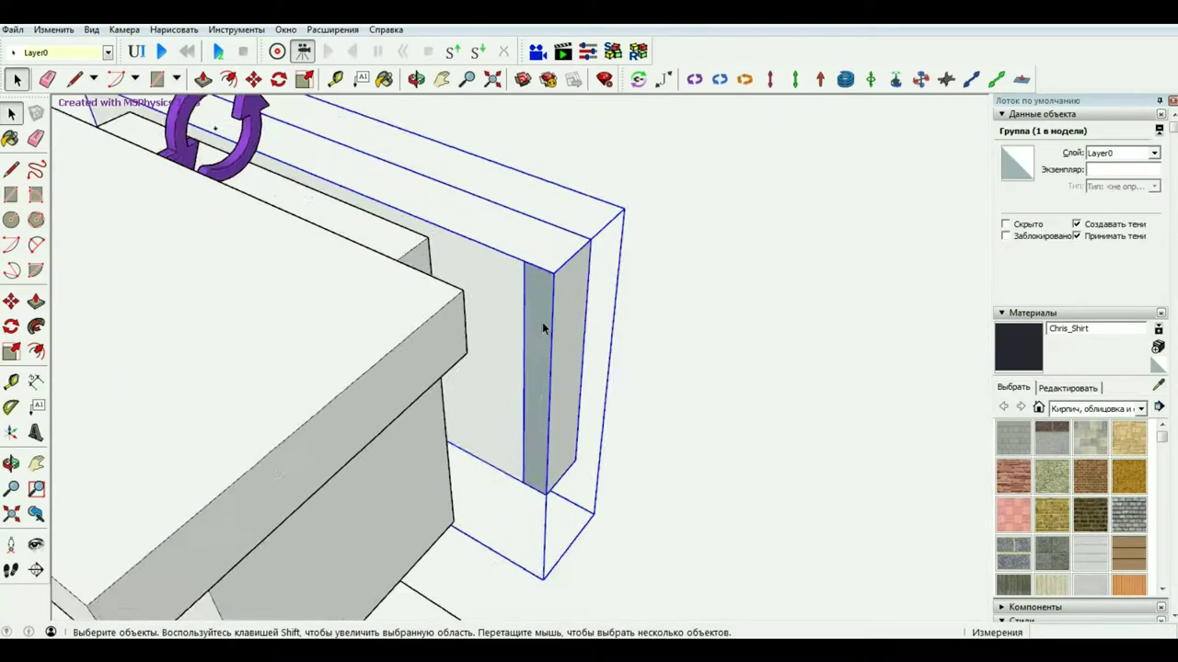
{"action": "left_click", "coordinate": [543, 325]}
{"action": "left_click", "coordinate": [36, 300]}
{"action": "left_click", "coordinate": [538, 364]}
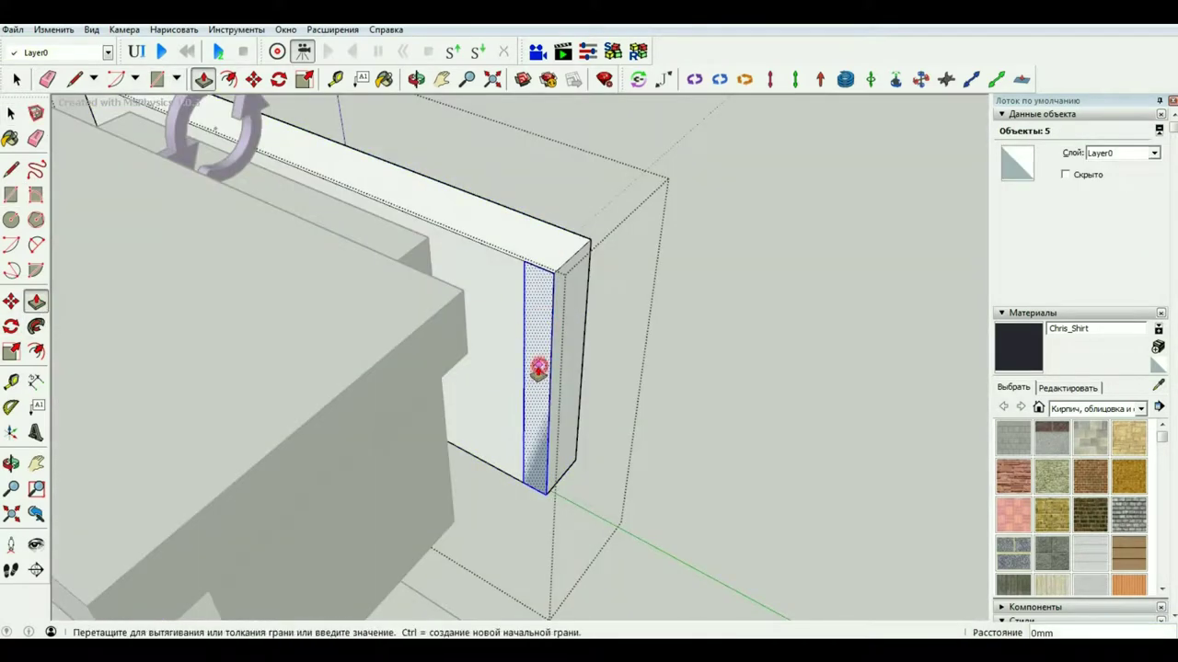
{"action": "scroll", "coordinate": [518, 439], "scroll_direction": "down", "scroll_amount": 2}
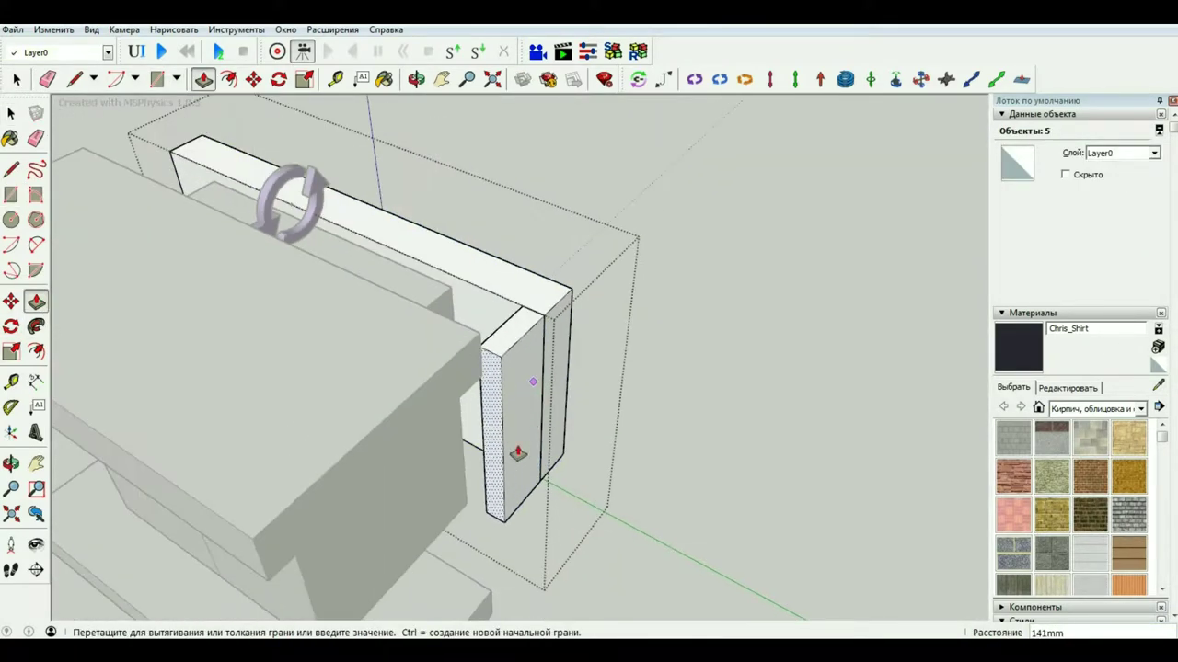
{"action": "key", "text": "Escape"}
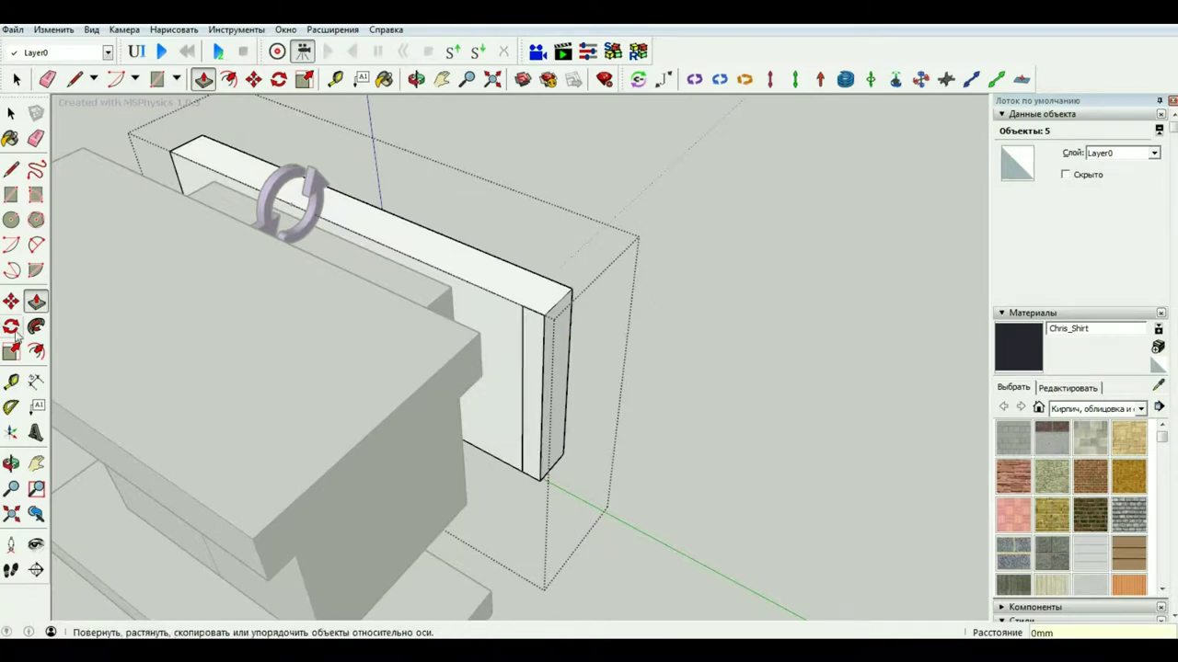
Move the new rectangle into a narrow strip along the panel edge.
{"action": "key", "text": "m"}
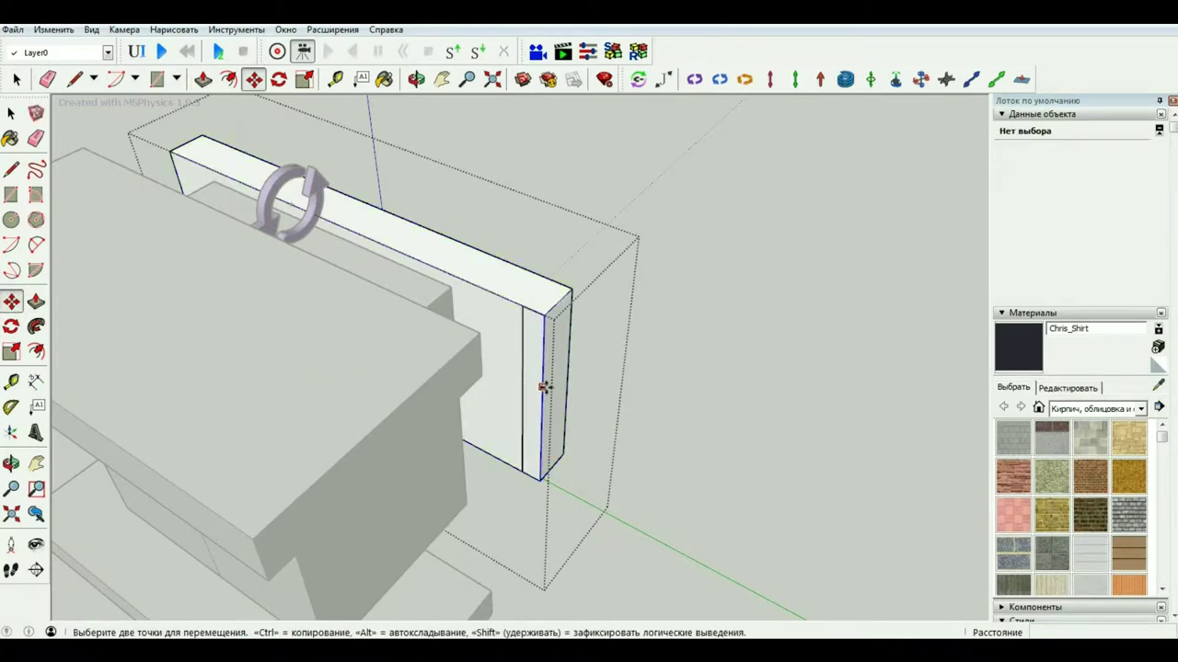
{"action": "key", "text": "space"}
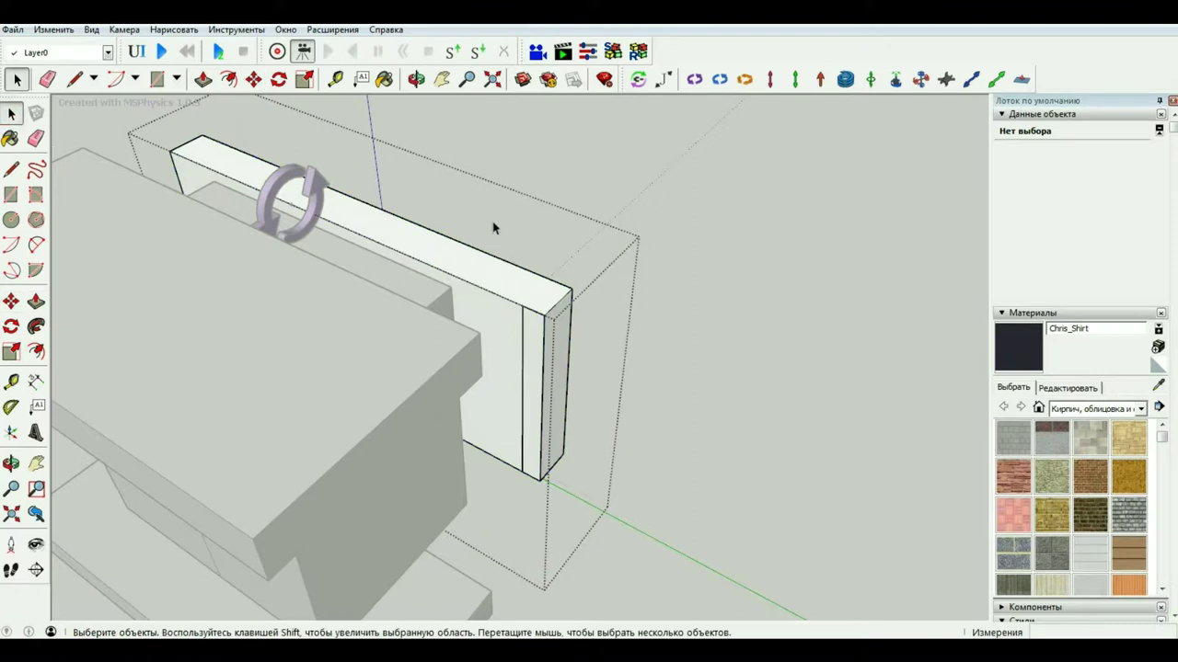
{"action": "key", "text": "m"}
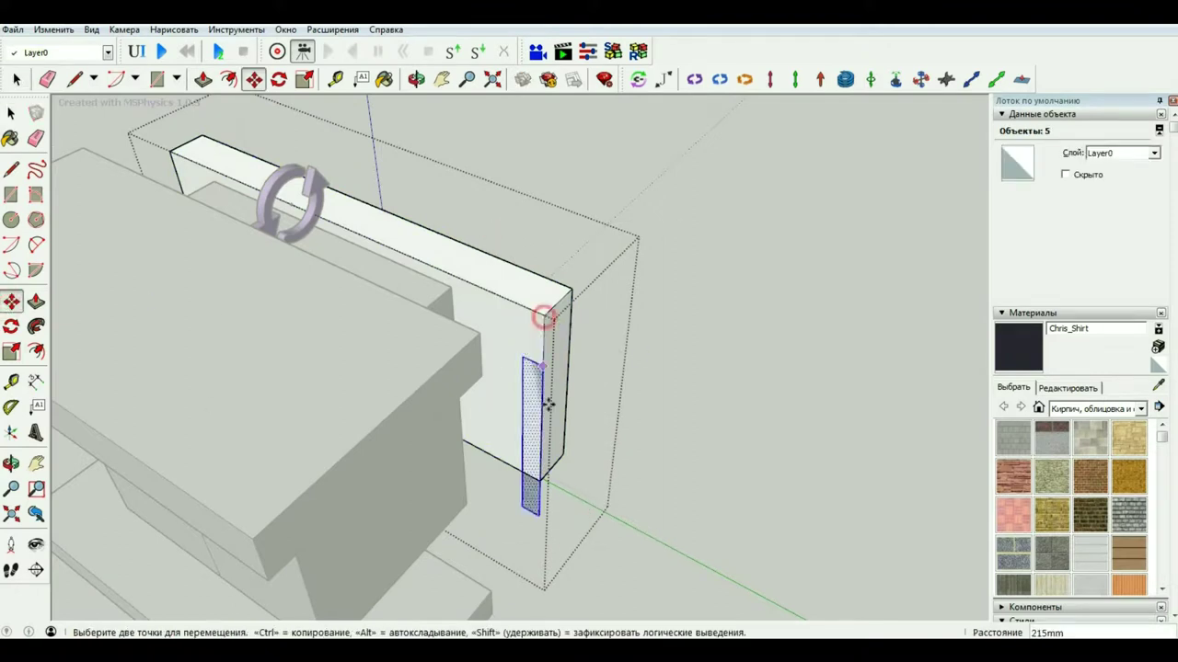
{"action": "left_click", "coordinate": [542, 314]}
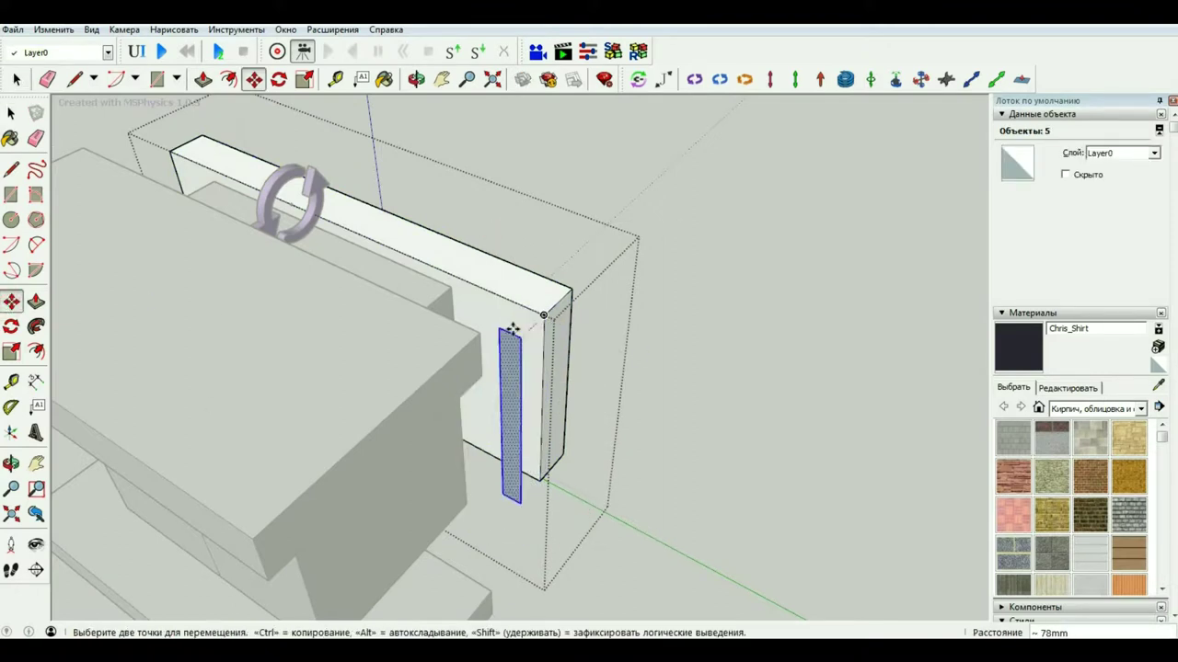
{"action": "left_click", "coordinate": [533, 321]}
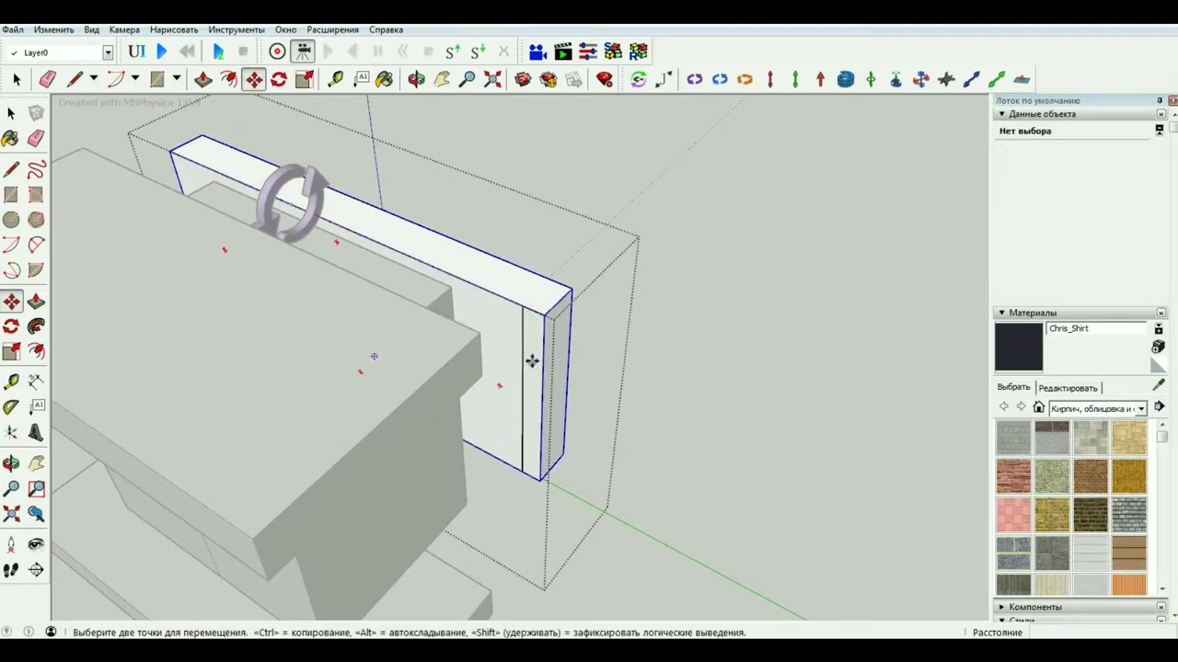
{"action": "key", "text": "space"}
{"action": "left_click", "coordinate": [533, 347]}
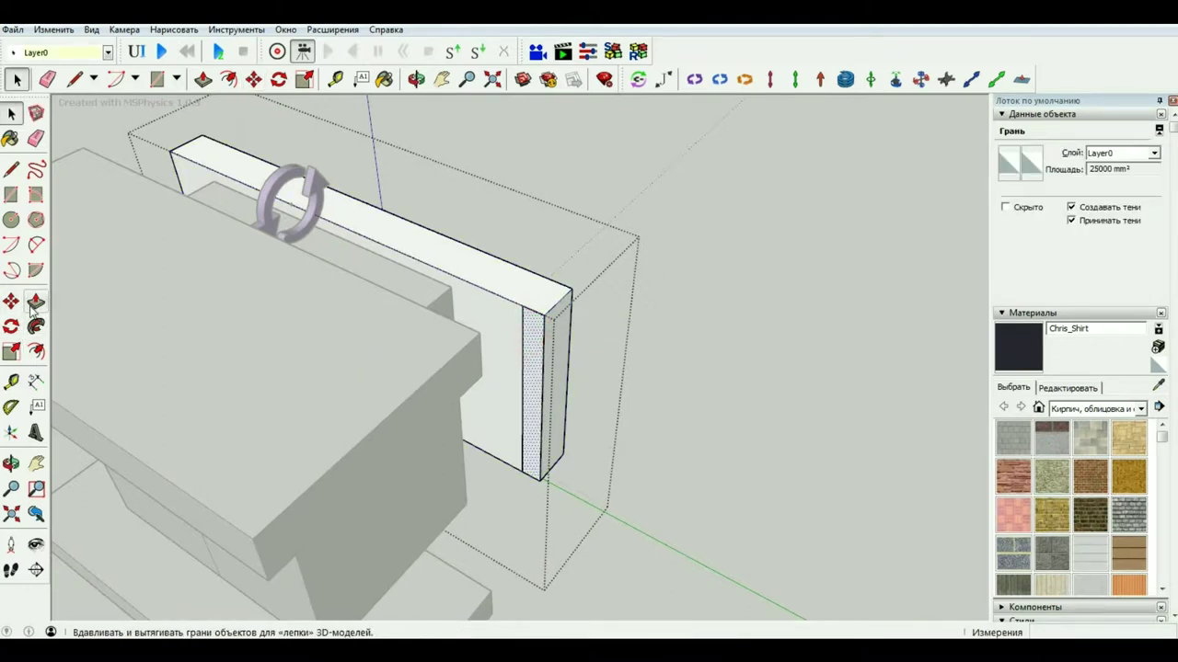
{"action": "left_click", "coordinate": [36, 352]}
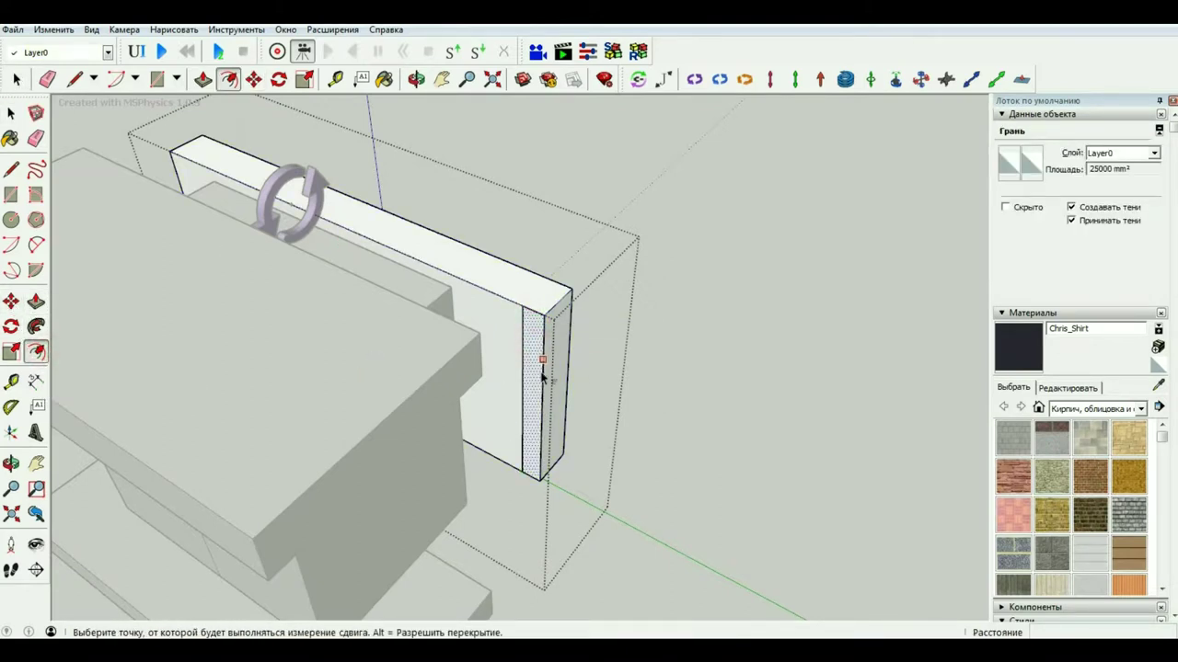
{"action": "left_click", "coordinate": [11, 301]}
{"action": "left_click", "coordinate": [544, 318]}
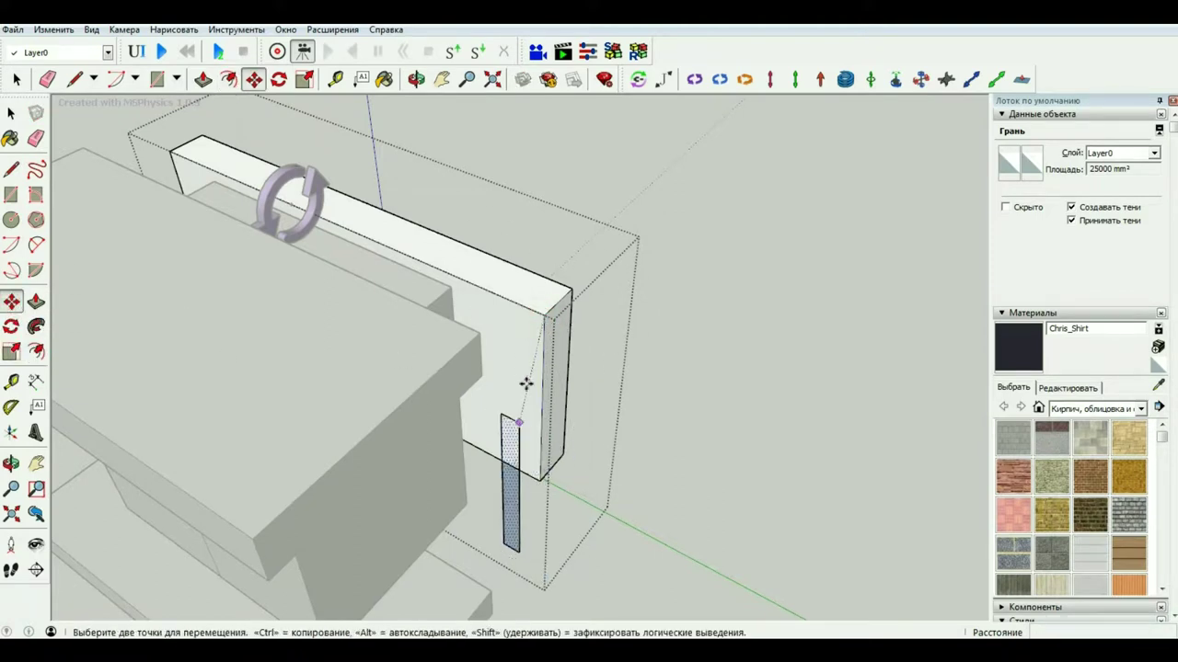
{"action": "key", "text": "Escape"}
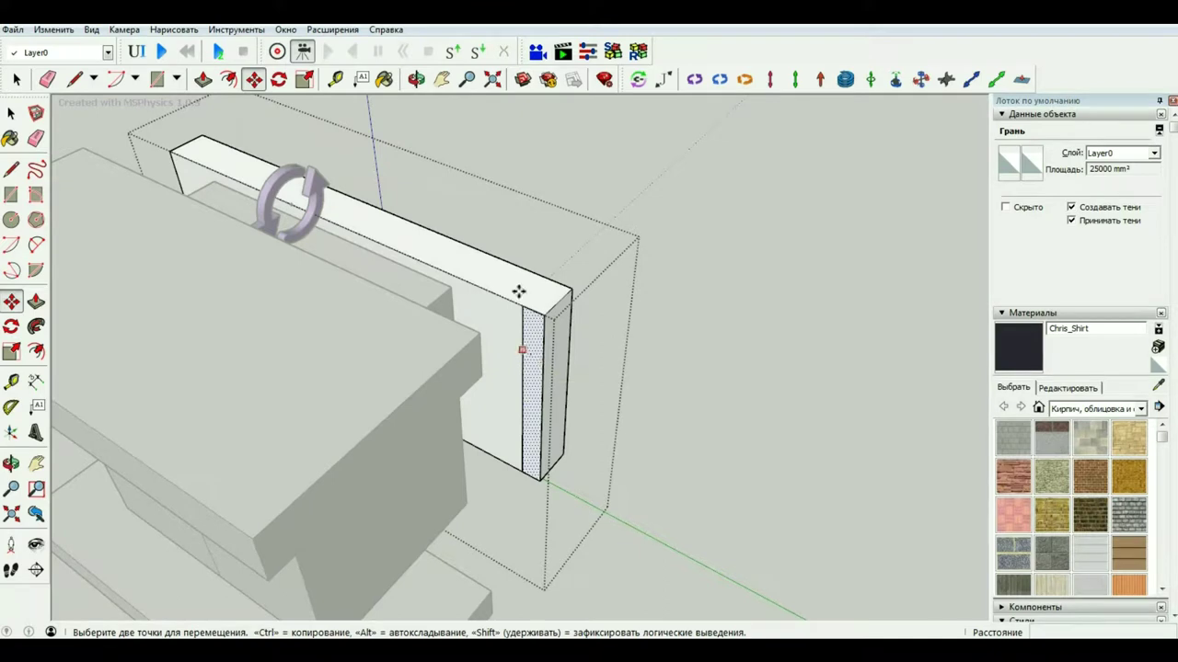
Push/Pull the strip out 205mm into a block and make it a group.
{"action": "left_click", "coordinate": [36, 300]}
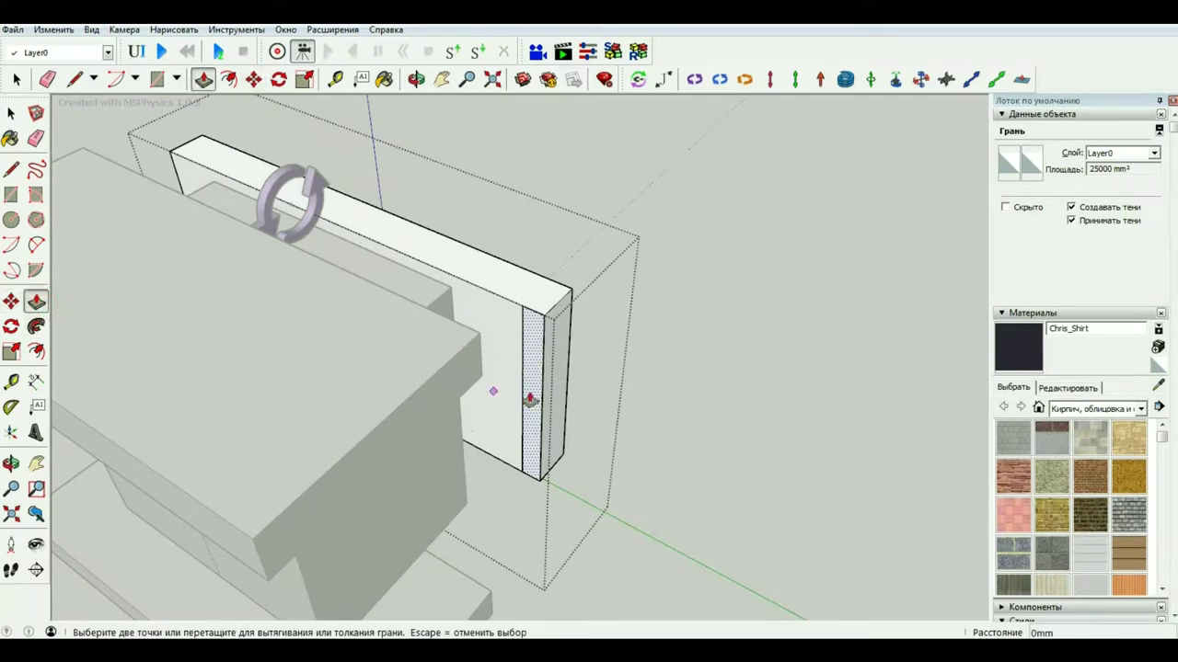
{"action": "left_click", "coordinate": [535, 391]}
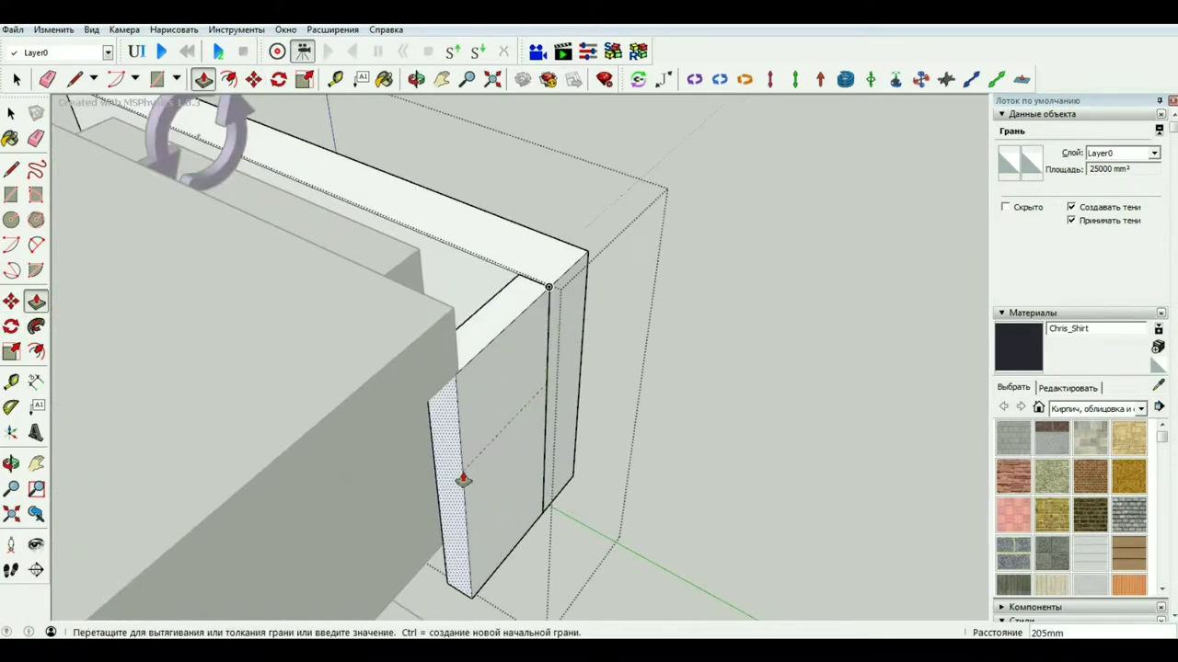
{"action": "left_click", "coordinate": [462, 479]}
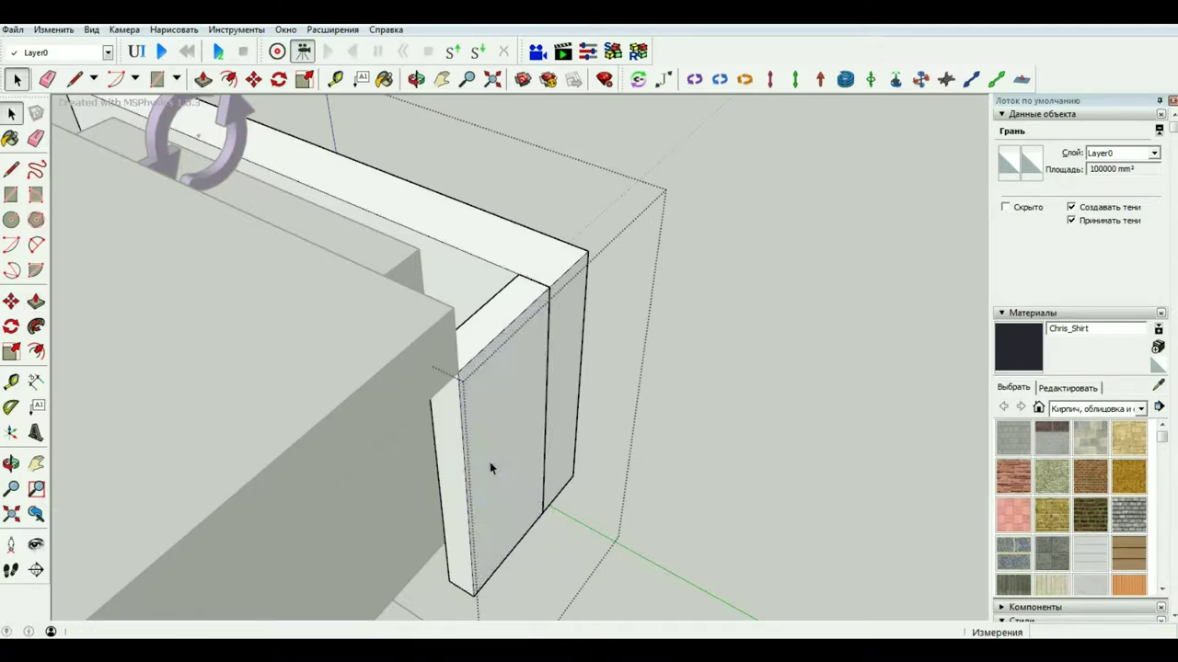
{"action": "key", "text": "space"}
{"action": "triple_click", "coordinate": [488, 464]}
{"action": "right_click", "coordinate": [489, 460]}
{"action": "left_click", "coordinate": [565, 277]}
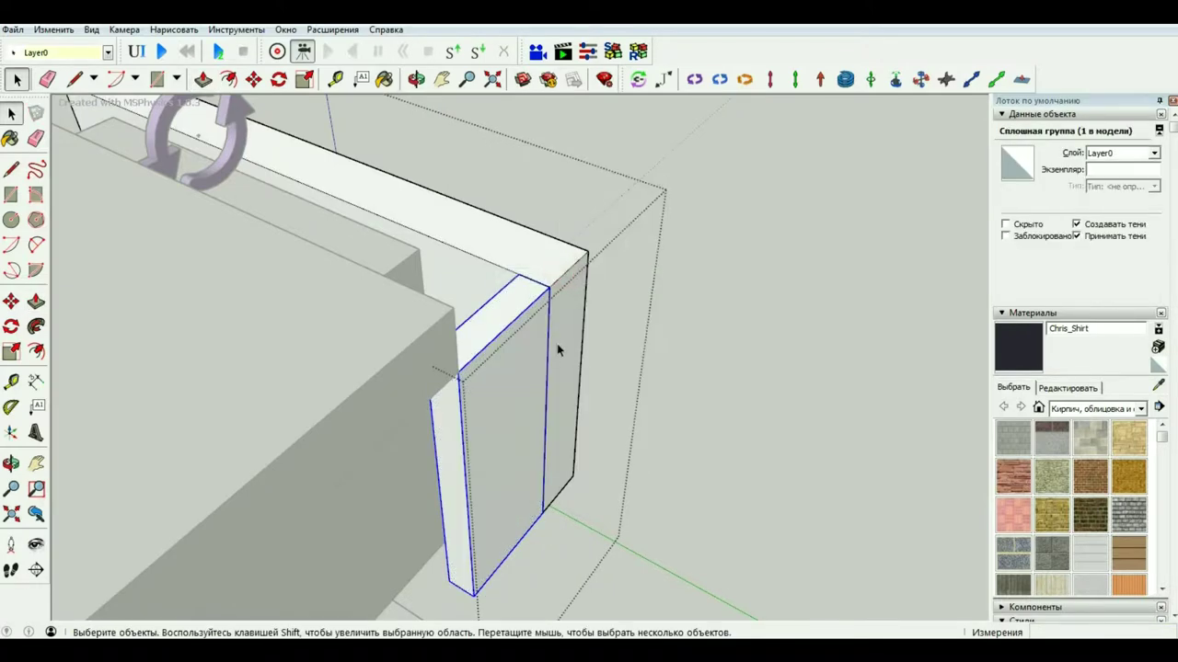
{"action": "mouse_move", "coordinate": [334, 394]}
{"action": "middle_mouse_down"}
{"action": "mouse_move", "coordinate": [114, 375]}
{"action": "mouse_move", "coordinate": [316, 252]}
{"action": "mouse_move", "coordinate": [337, 157]}
{"action": "mouse_move", "coordinate": [389, 321]}
{"action": "mouse_move", "coordinate": [468, 317]}
{"action": "mouse_move", "coordinate": [578, 192]}
{"action": "mouse_move", "coordinate": [350, 344]}
{"action": "mouse_move", "coordinate": [561, 344]}
{"action": "mouse_move", "coordinate": [429, 326]}
{"action": "mouse_move", "coordinate": [405, 384]}
{"action": "mouse_move", "coordinate": [384, 371]}
{"action": "mouse_move", "coordinate": [650, 394]}
{"action": "mouse_move", "coordinate": [487, 230]}
{"action": "middle_mouse_up"}
Rotate the new block about 20 degrees around its bottom corner.
{"action": "key", "text": "space"}
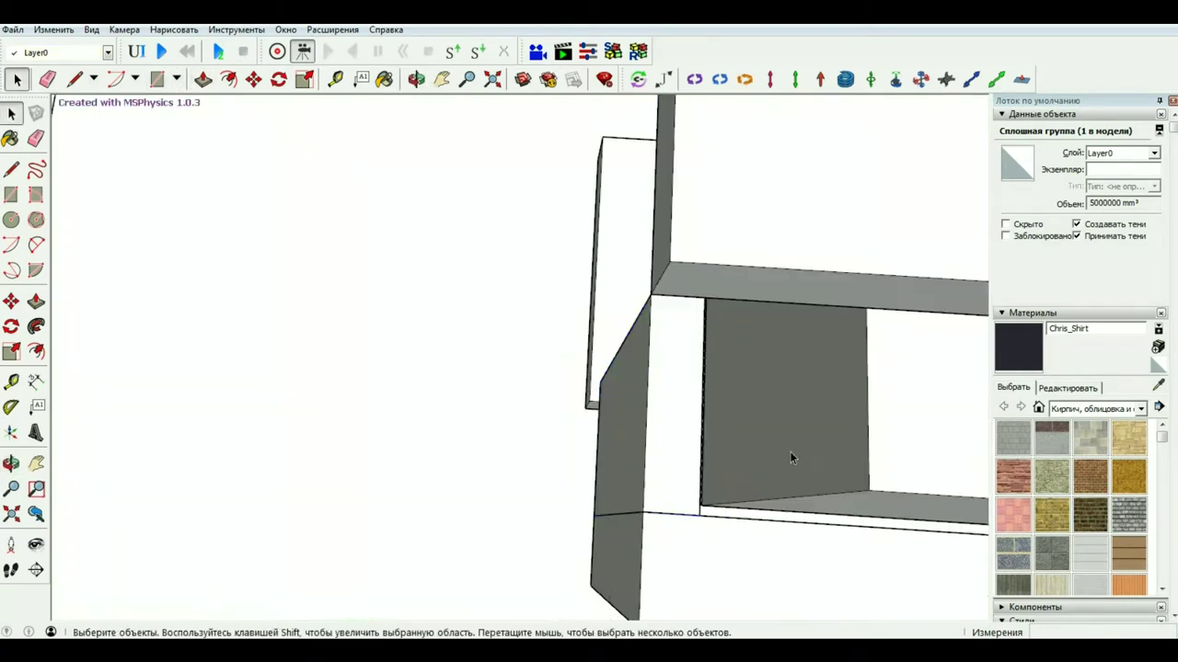
{"action": "left_click", "coordinate": [276, 82]}
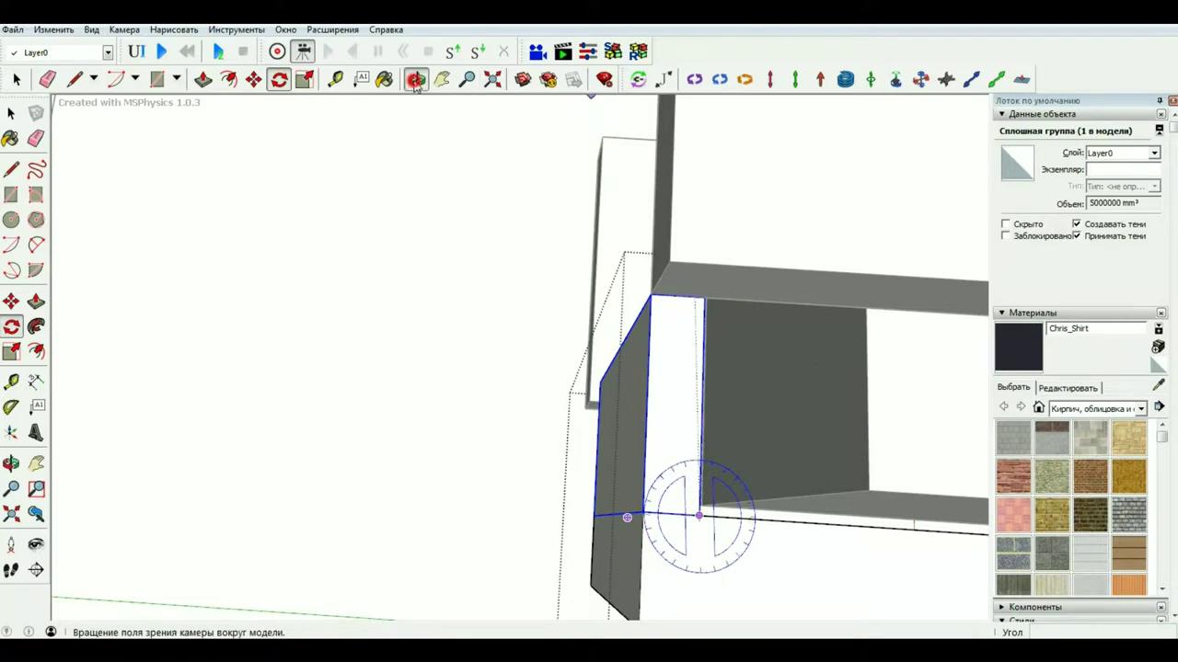
{"action": "middle_click_drag", "start_coordinate": [644, 368], "coordinate": [659, 520]}
{"action": "left_click", "coordinate": [658, 520]}
{"action": "left_click", "coordinate": [677, 428]}
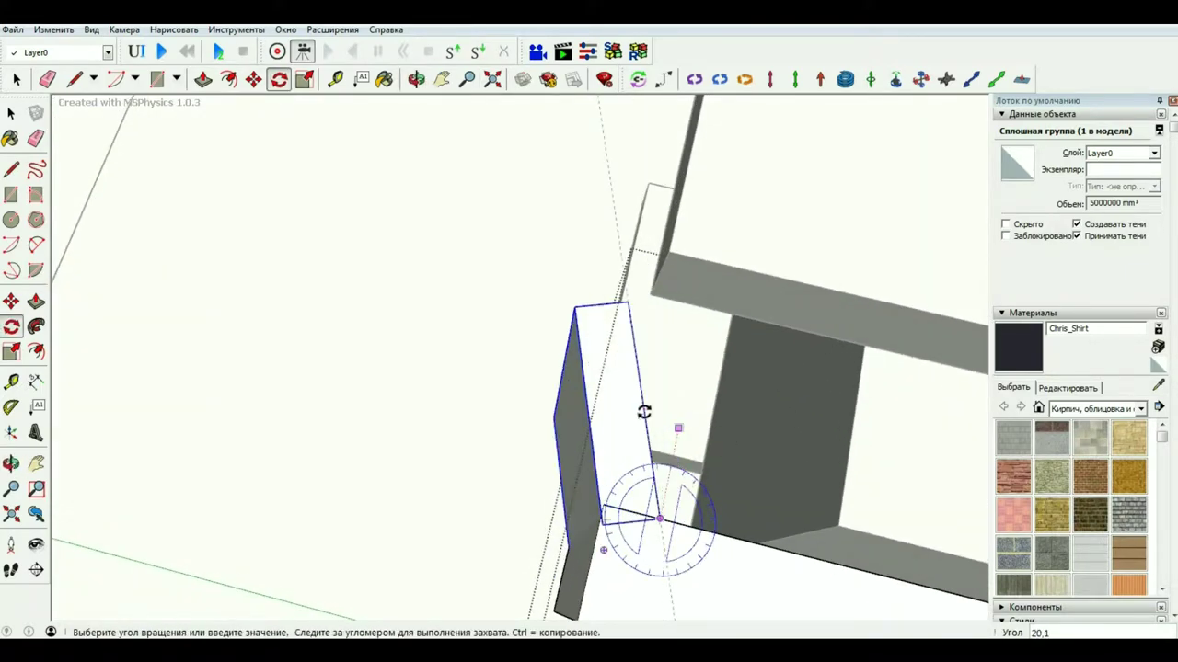
{"action": "type", "text": "20"}
{"action": "left_click", "coordinate": [644, 411]}
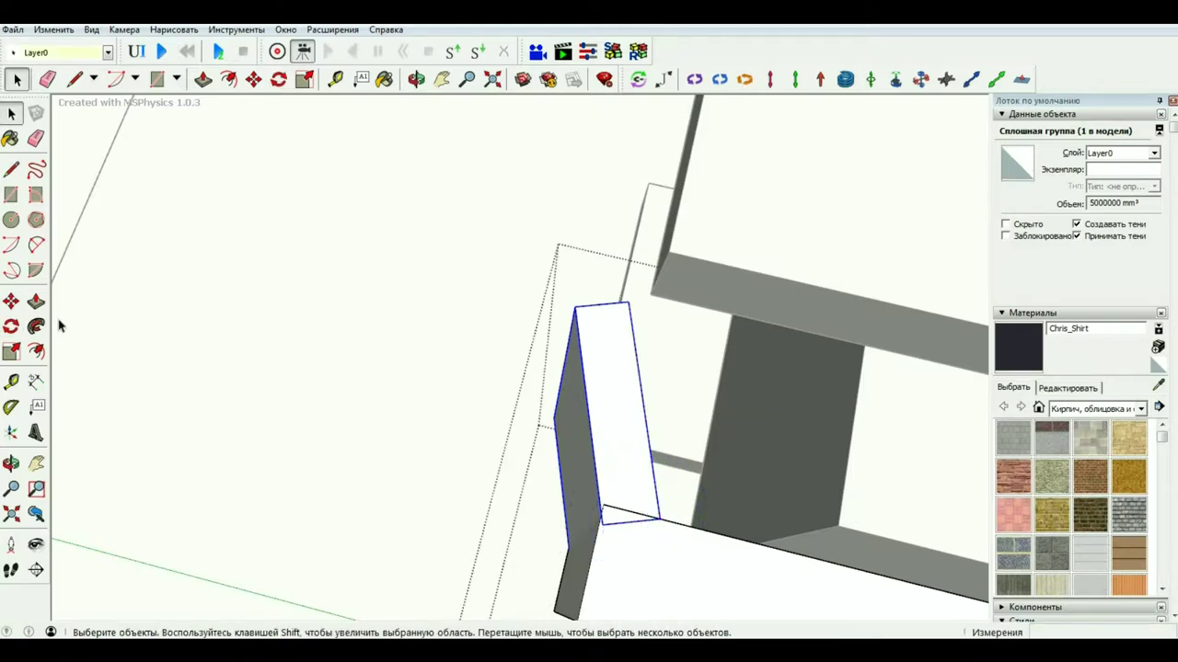
Slide the tilted block against the end of the latch bar and orbit to check it.
{"action": "left_click", "coordinate": [11, 300]}
{"action": "left_click", "coordinate": [605, 527]}
{"action": "middle_click_drag", "start_coordinate": [605, 527], "coordinate": [582, 573]}
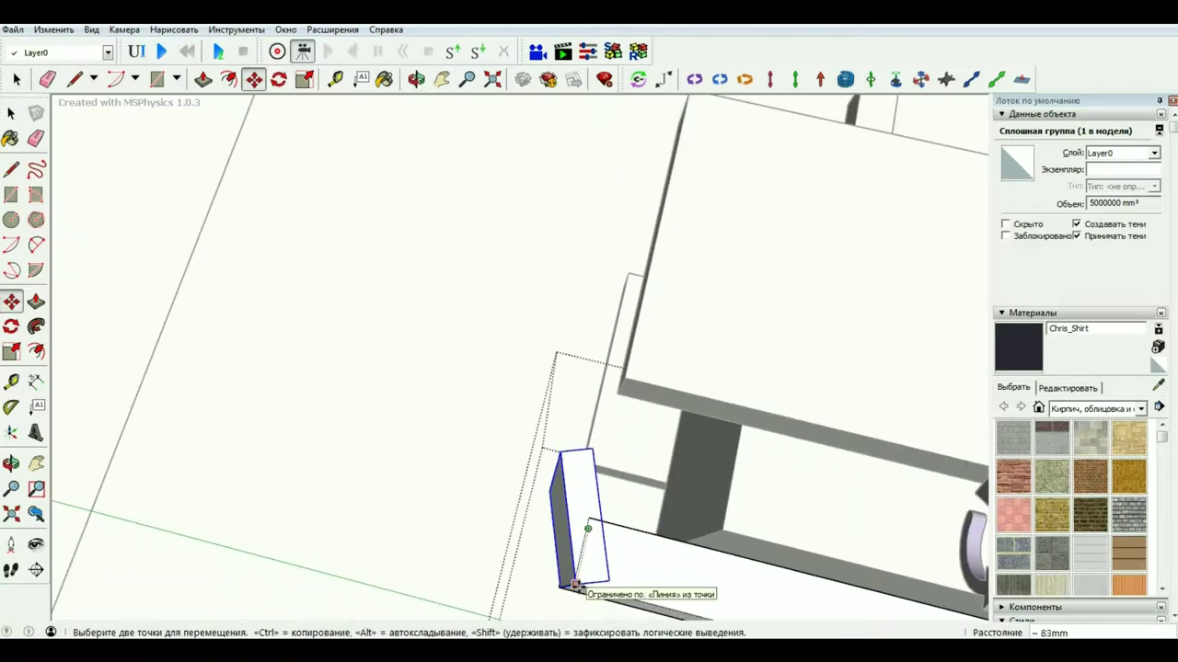
{"action": "left_click", "coordinate": [576, 585]}
{"action": "left_click", "coordinate": [416, 79]}
{"action": "mouse_move", "coordinate": [856, 415]}
{"action": "left_mouse_down"}
{"action": "mouse_move", "coordinate": [775, 271]}
{"action": "mouse_move", "coordinate": [689, 197]}
{"action": "mouse_move", "coordinate": [689, 222]}
{"action": "left_mouse_up"}
{"action": "key", "text": "space"}
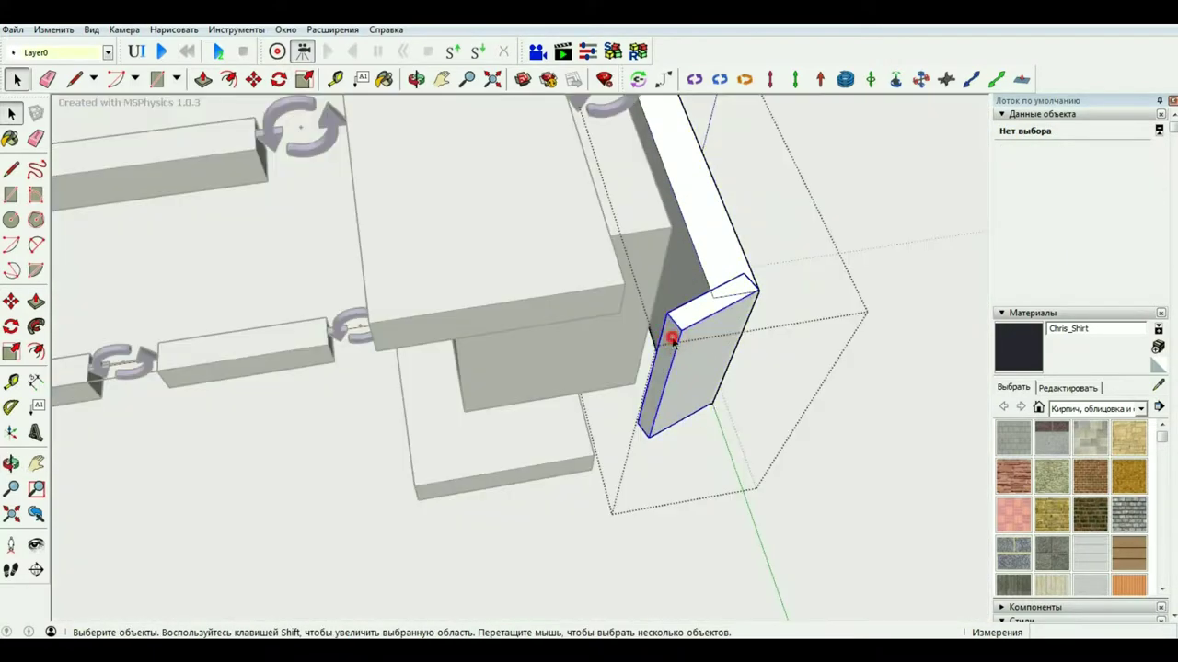
{"action": "middle_click_drag", "start_coordinate": [667, 340], "coordinate": [667, 357]}
{"action": "left_click", "coordinate": [667, 356]}
{"action": "middle_click_drag", "start_coordinate": [584, 363], "coordinate": [437, 391]}
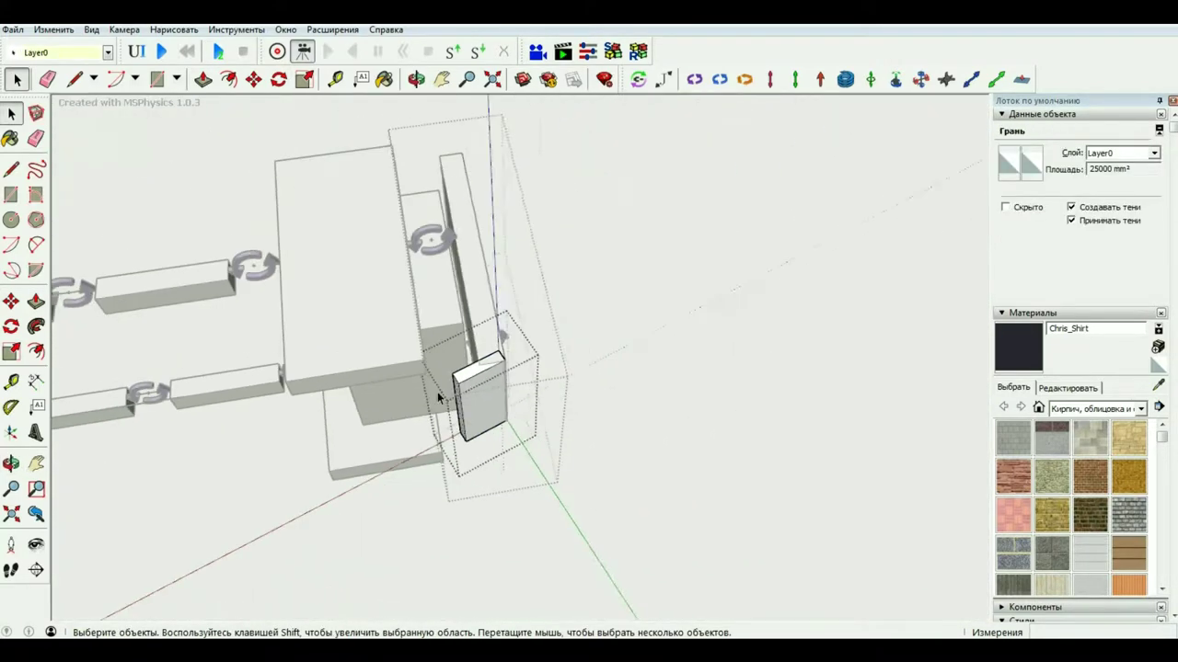
{"action": "key", "text": "o"}
{"action": "mouse_move", "coordinate": [538, 310]}
{"action": "left_mouse_down"}
{"action": "mouse_move", "coordinate": [426, 381]}
{"action": "mouse_move", "coordinate": [634, 341]}
{"action": "mouse_move", "coordinate": [470, 326]}
{"action": "mouse_move", "coordinate": [501, 302]}
{"action": "mouse_move", "coordinate": [518, 384]}
{"action": "mouse_move", "coordinate": [485, 319]}
{"action": "left_mouse_up"}
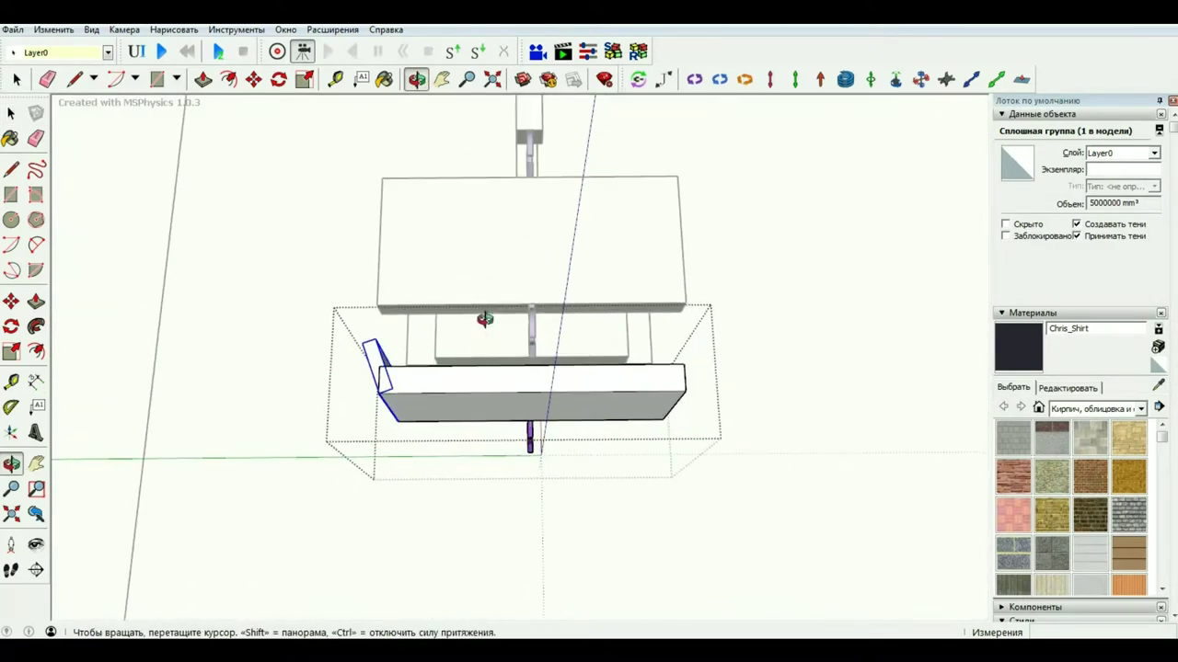
Mirror the angled latch piece with Отразить по > Красная ось группы.
{"action": "left_click", "coordinate": [20, 29]}
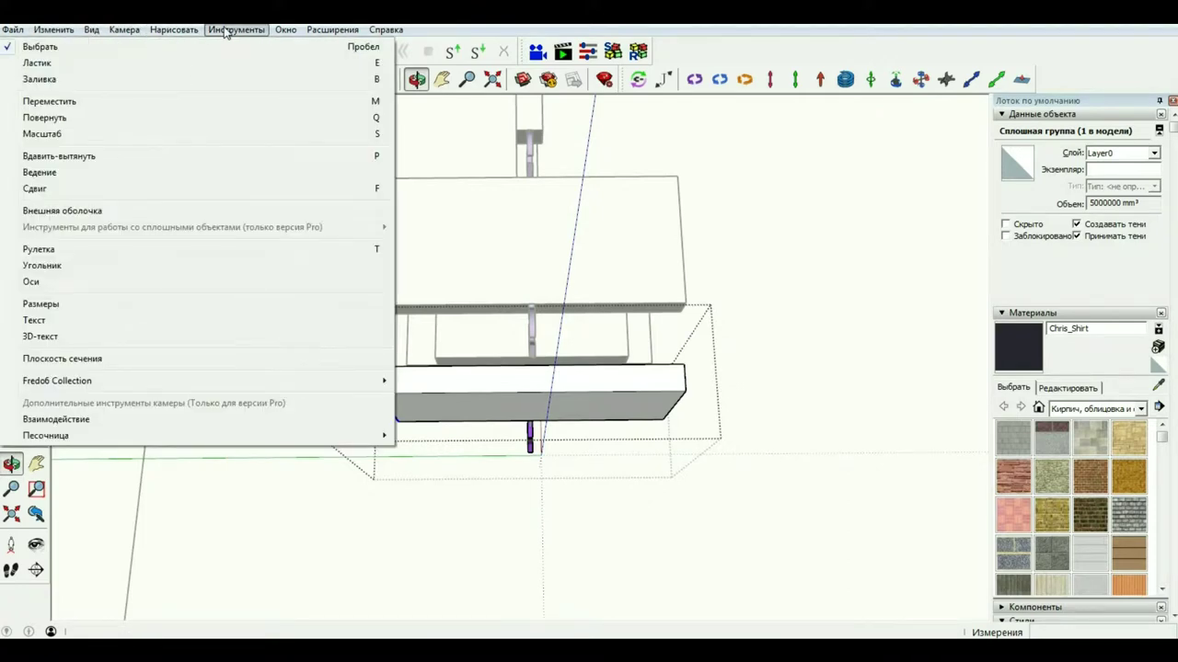
{"action": "left_click", "coordinate": [82, 118]}
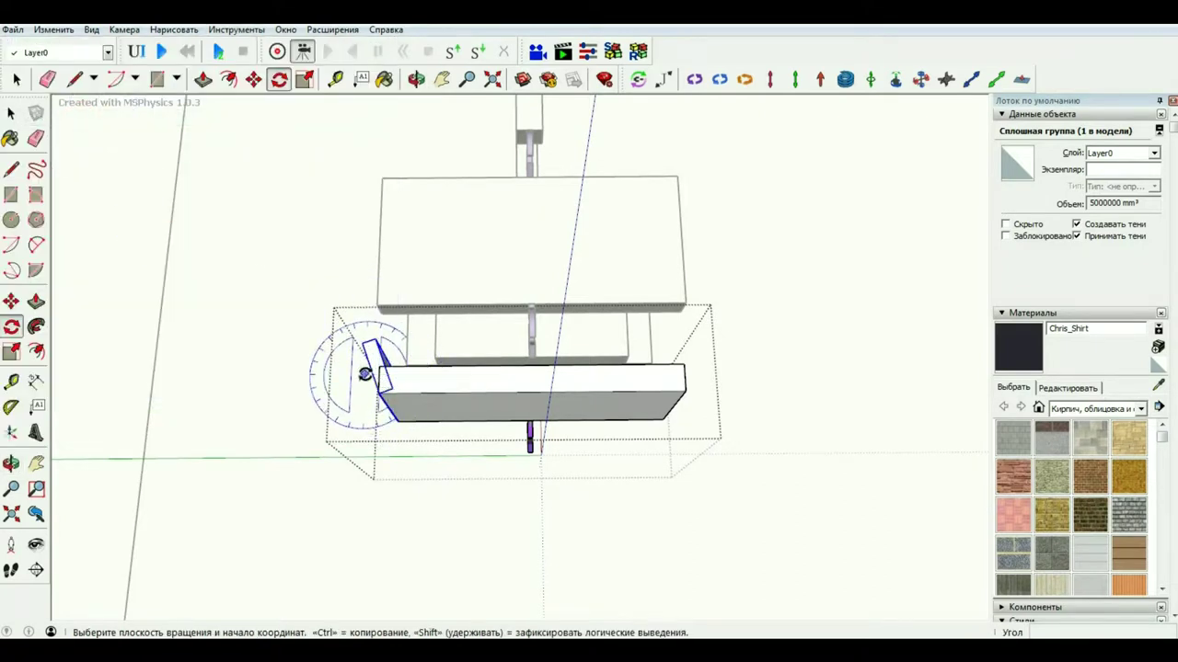
{"action": "key", "text": "space"}
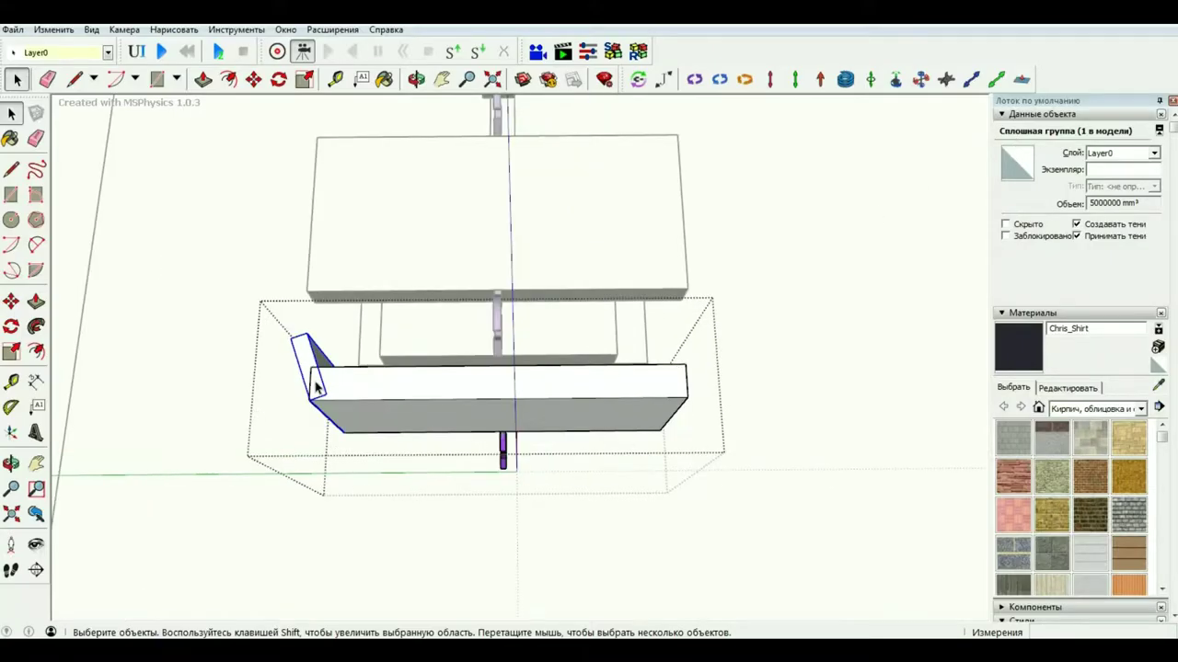
{"action": "right_click", "coordinate": [309, 364]}
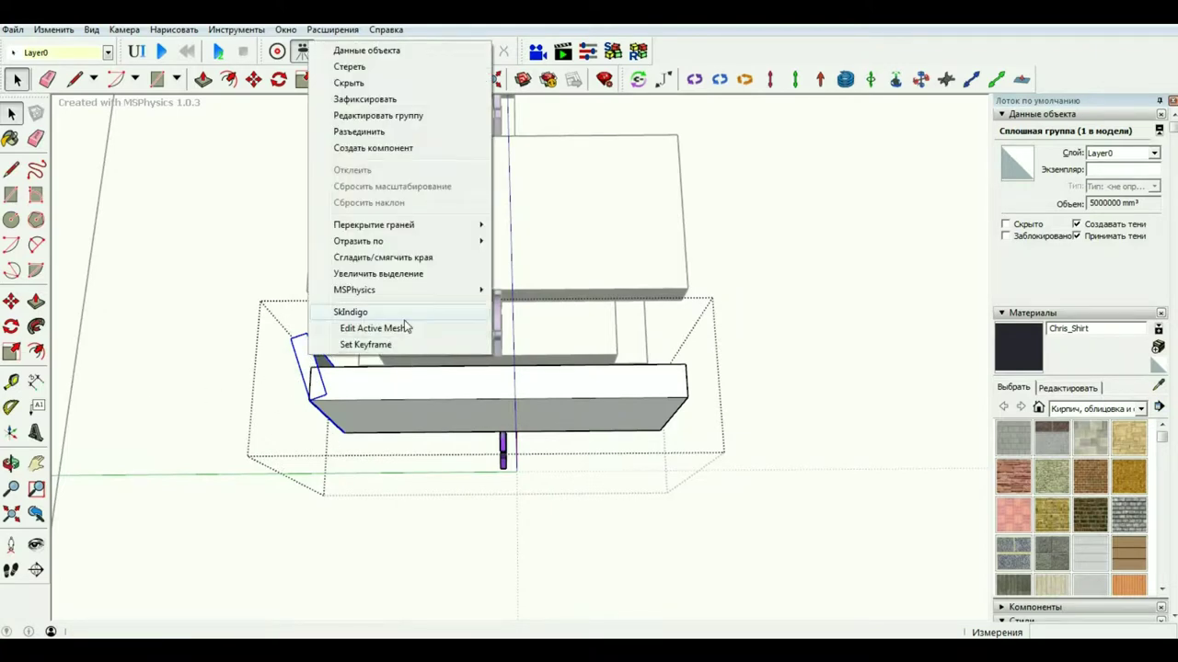
{"action": "mouse_move", "coordinate": [355, 290]}
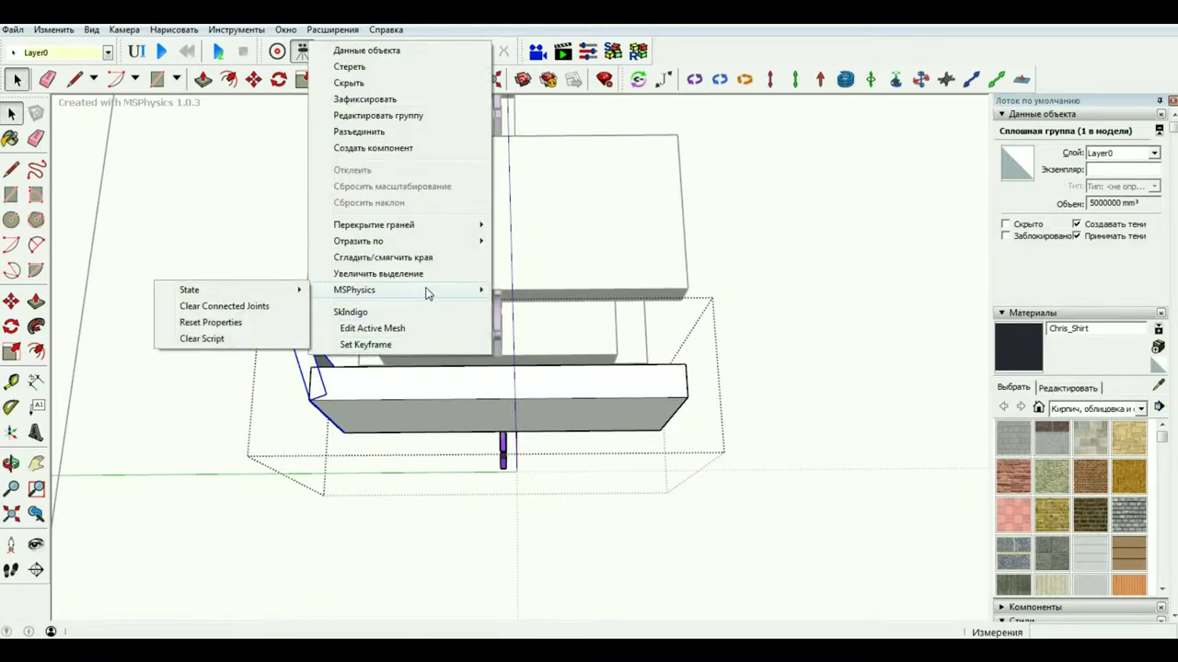
{"action": "mouse_move", "coordinate": [409, 241]}
{"action": "left_click", "coordinate": [245, 242]}
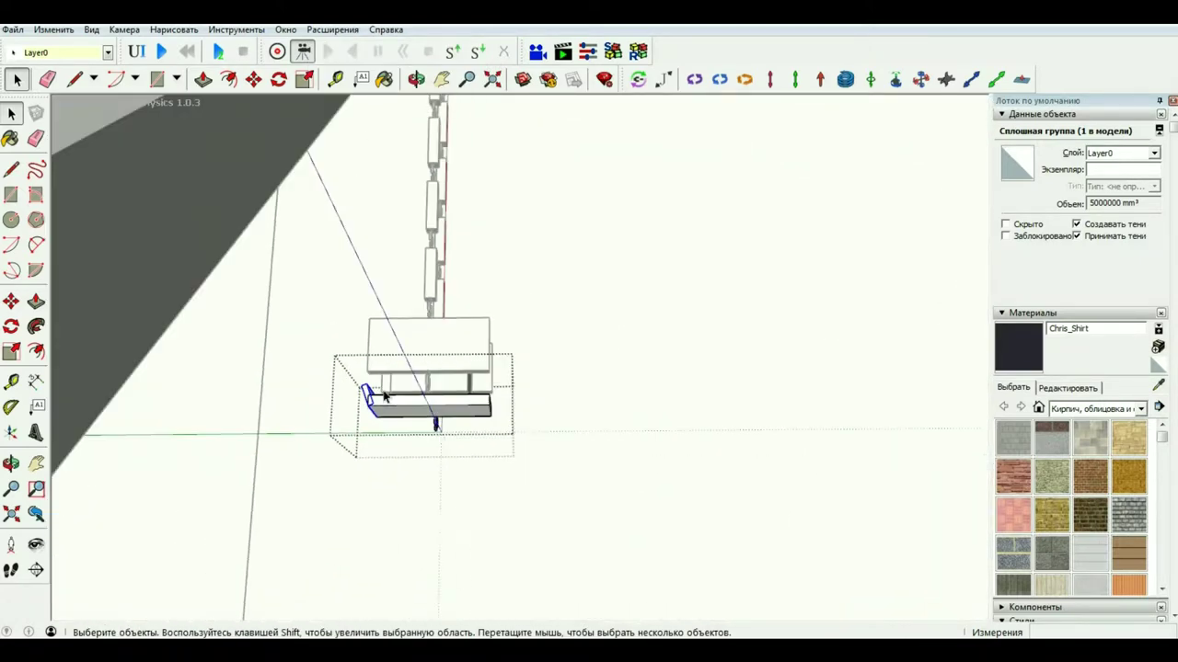
Move the tall box from the plane's lower-left corner to far right of the plane.
{"action": "middle_click_drag", "start_coordinate": [389, 384], "coordinate": [315, 377]}
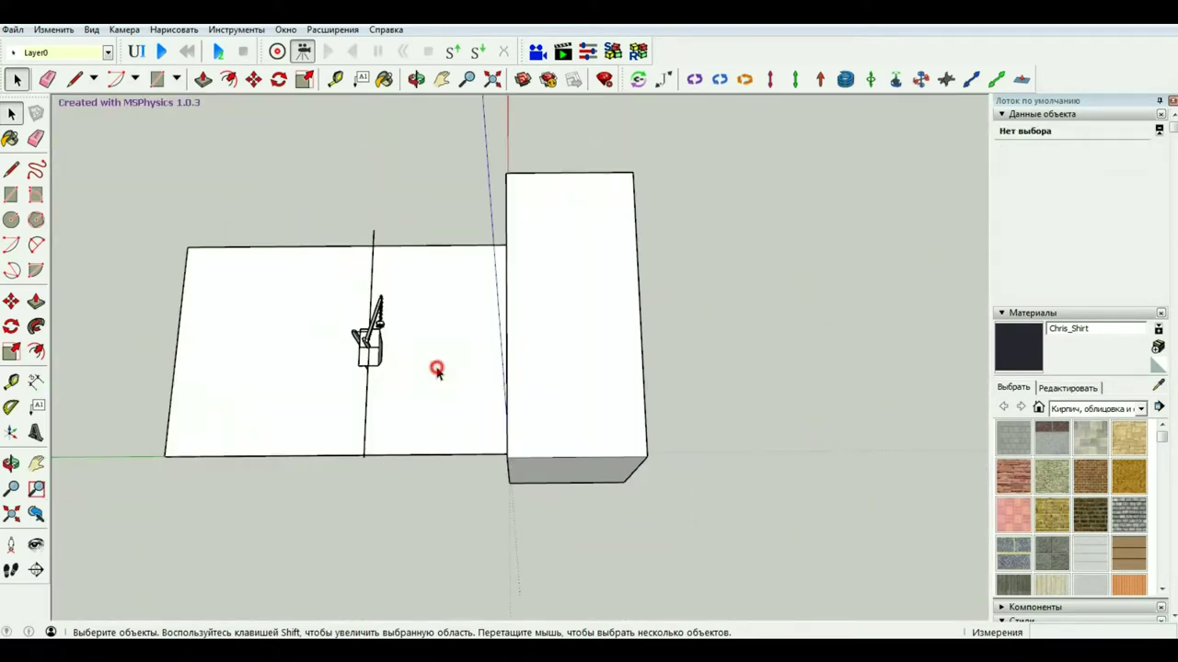
{"action": "left_click", "coordinate": [588, 388]}
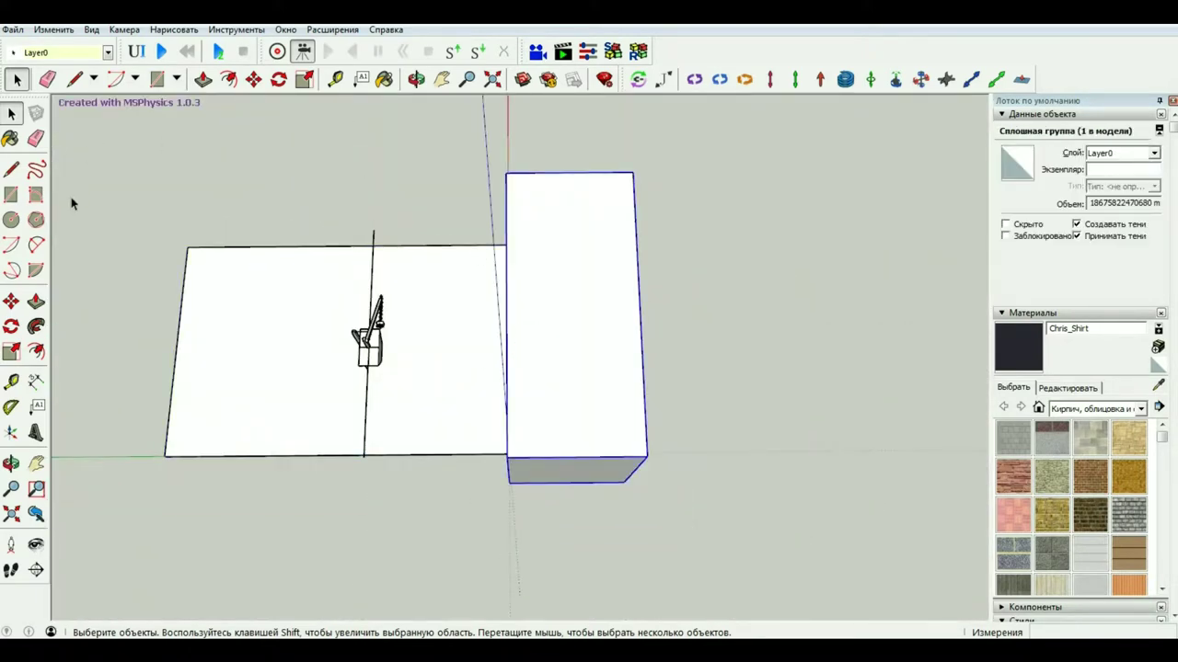
{"action": "mouse_move", "coordinate": [474, 105]}
{"action": "middle_mouse_down"}
{"action": "mouse_move", "coordinate": [639, 389]}
{"action": "mouse_move", "coordinate": [657, 270]}
{"action": "mouse_move", "coordinate": [312, 317]}
{"action": "mouse_move", "coordinate": [601, 361]}
{"action": "middle_mouse_up"}
{"action": "key", "text": "space"}
{"action": "left_click", "coordinate": [11, 301]}
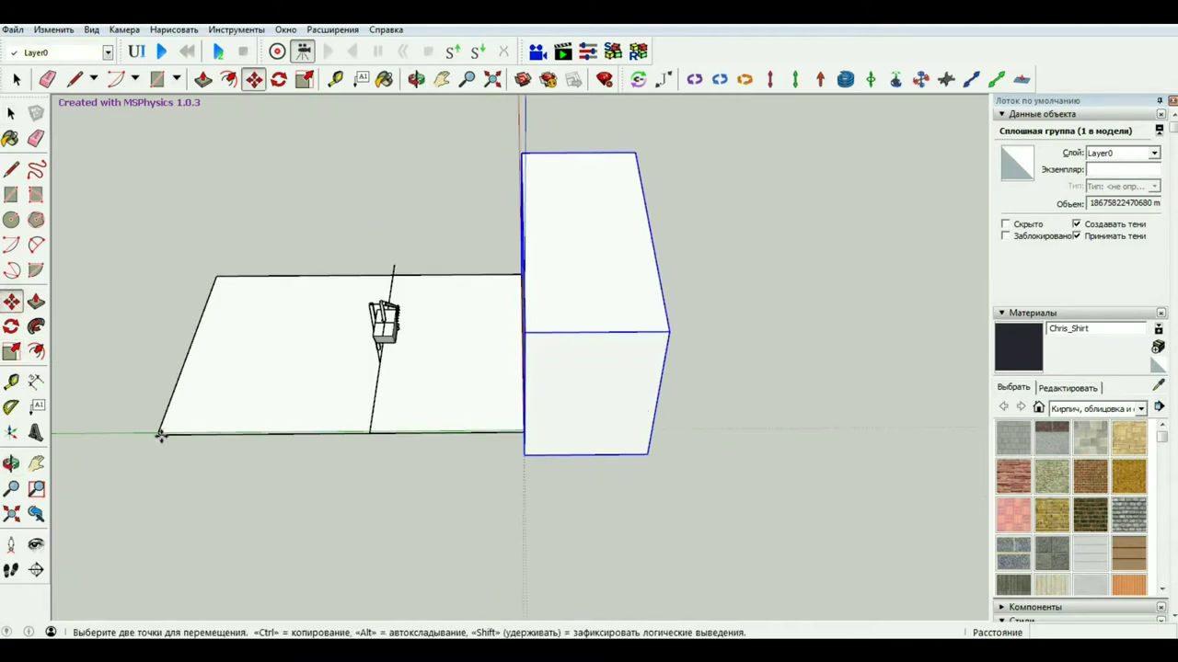
{"action": "scroll", "coordinate": [164, 450], "scroll_direction": "up", "scroll_amount": 3}
{"action": "left_click", "coordinate": [157, 419]}
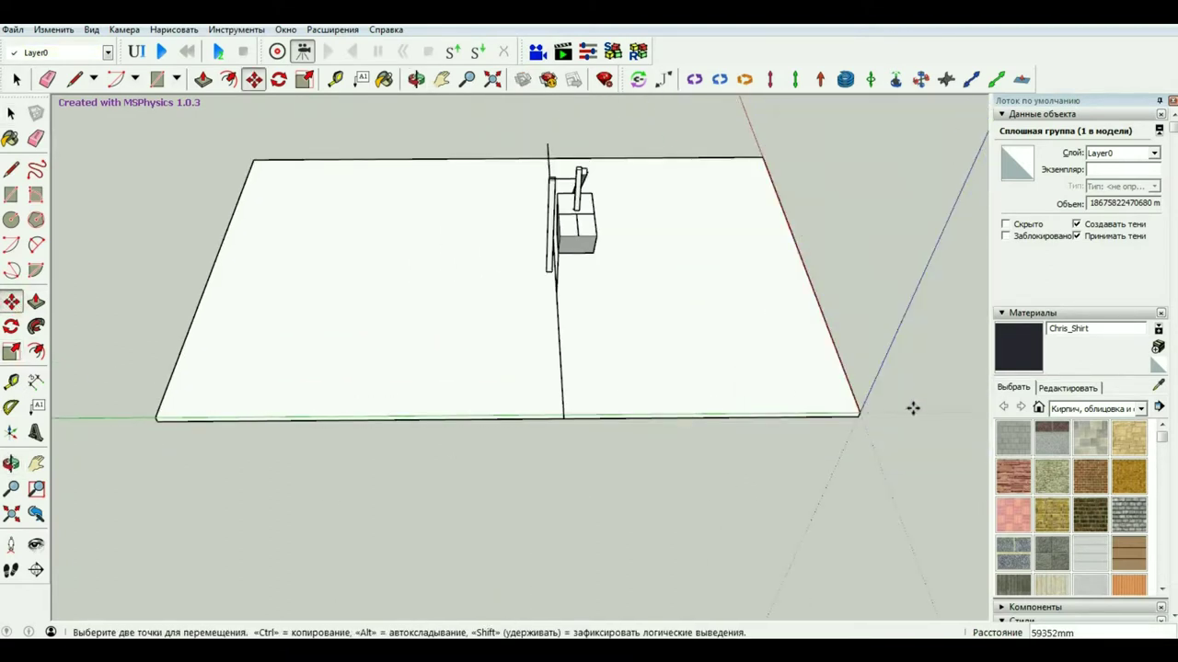
{"action": "scroll", "coordinate": [860, 411], "scroll_direction": "up", "scroll_amount": 2}
{"action": "left_click", "coordinate": [849, 402]}
{"action": "scroll", "coordinate": [849, 402], "scroll_direction": "down", "scroll_amount": 5}
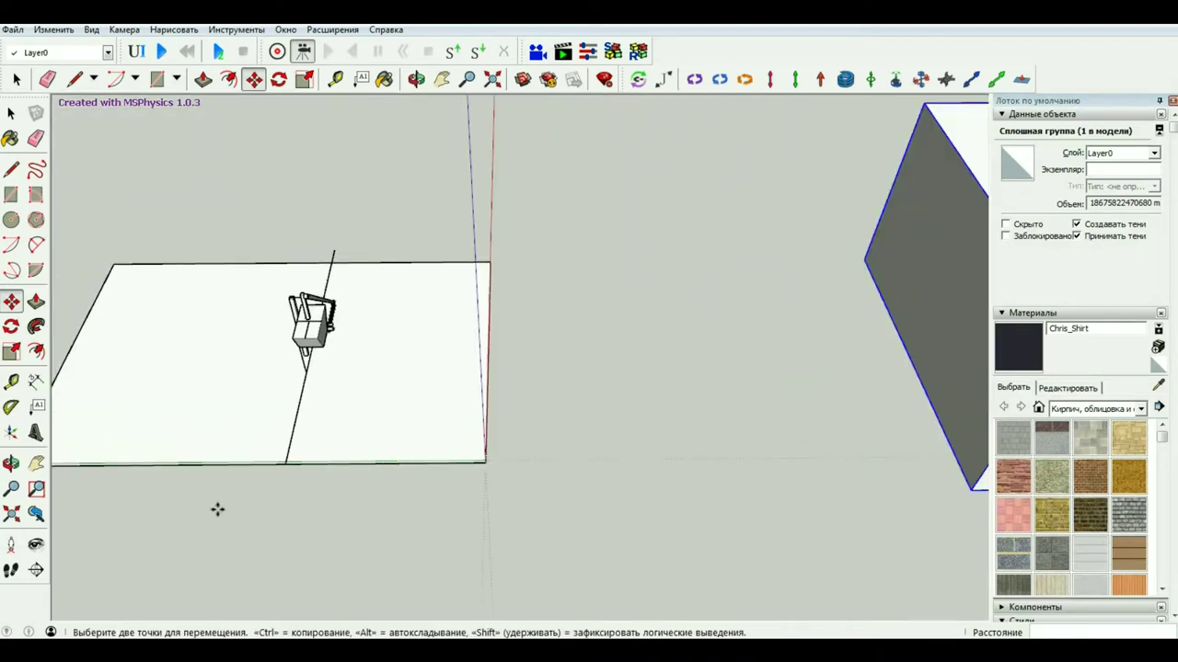
Orbit and pan back to the chain and seat, then pick up a copy of the latch piece.
{"action": "key", "text": "space"}
{"action": "scroll", "coordinate": [295, 313], "scroll_direction": "up", "scroll_amount": 2}
{"action": "scroll", "coordinate": [331, 368], "scroll_direction": "up", "scroll_amount": 3}
{"action": "left_click", "coordinate": [415, 79]}
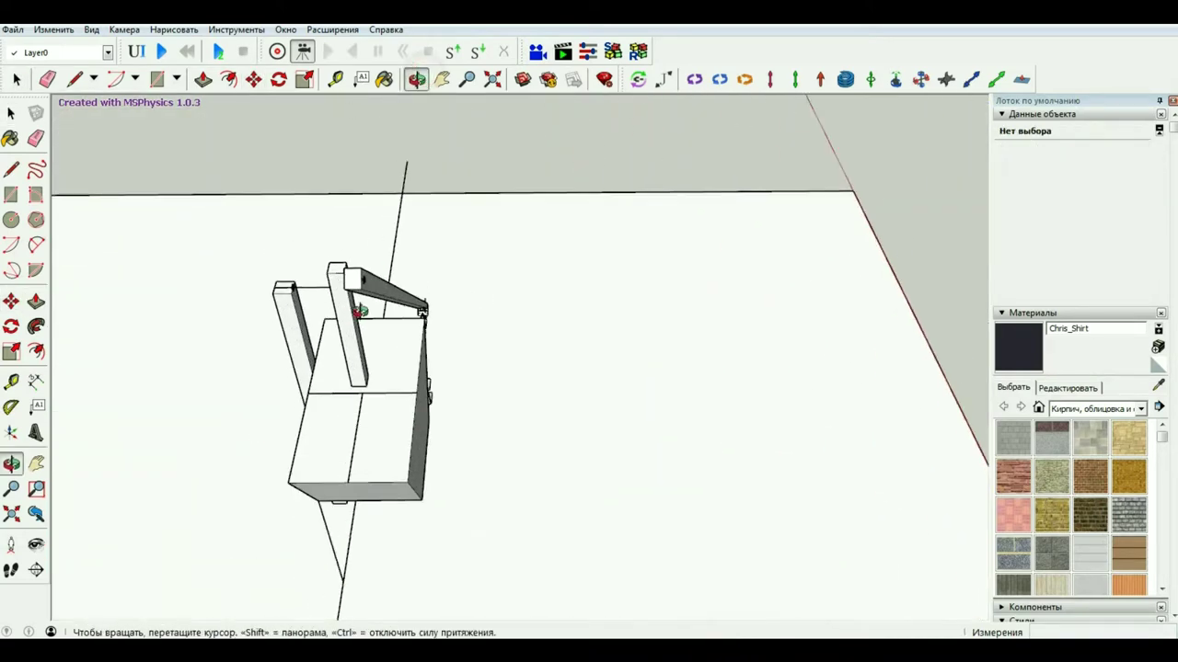
{"action": "mouse_move", "coordinate": [368, 276]}
{"action": "left_mouse_down"}
{"action": "mouse_move", "coordinate": [469, 414]}
{"action": "mouse_move", "coordinate": [443, 240]}
{"action": "mouse_move", "coordinate": [497, 120]}
{"action": "mouse_move", "coordinate": [574, 299]}
{"action": "mouse_move", "coordinate": [534, 334]}
{"action": "mouse_move", "coordinate": [515, 284]}
{"action": "mouse_move", "coordinate": [484, 394]}
{"action": "mouse_move", "coordinate": [473, 301]}
{"action": "mouse_move", "coordinate": [488, 426]}
{"action": "mouse_move", "coordinate": [379, 501]}
{"action": "mouse_move", "coordinate": [359, 442]}
{"action": "left_mouse_up"}
{"action": "left_click", "coordinate": [442, 79]}
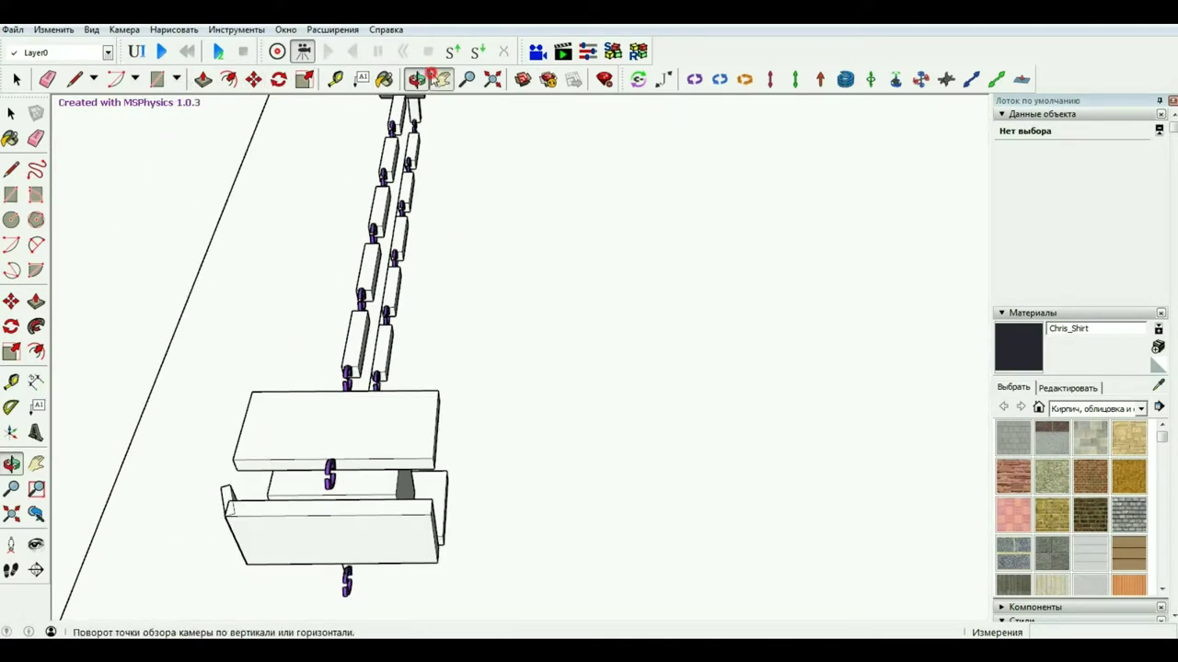
{"action": "mouse_move", "coordinate": [300, 271]}
{"action": "left_mouse_down"}
{"action": "mouse_move", "coordinate": [368, 263]}
{"action": "mouse_move", "coordinate": [479, 413]}
{"action": "mouse_move", "coordinate": [507, 389]}
{"action": "left_mouse_up"}
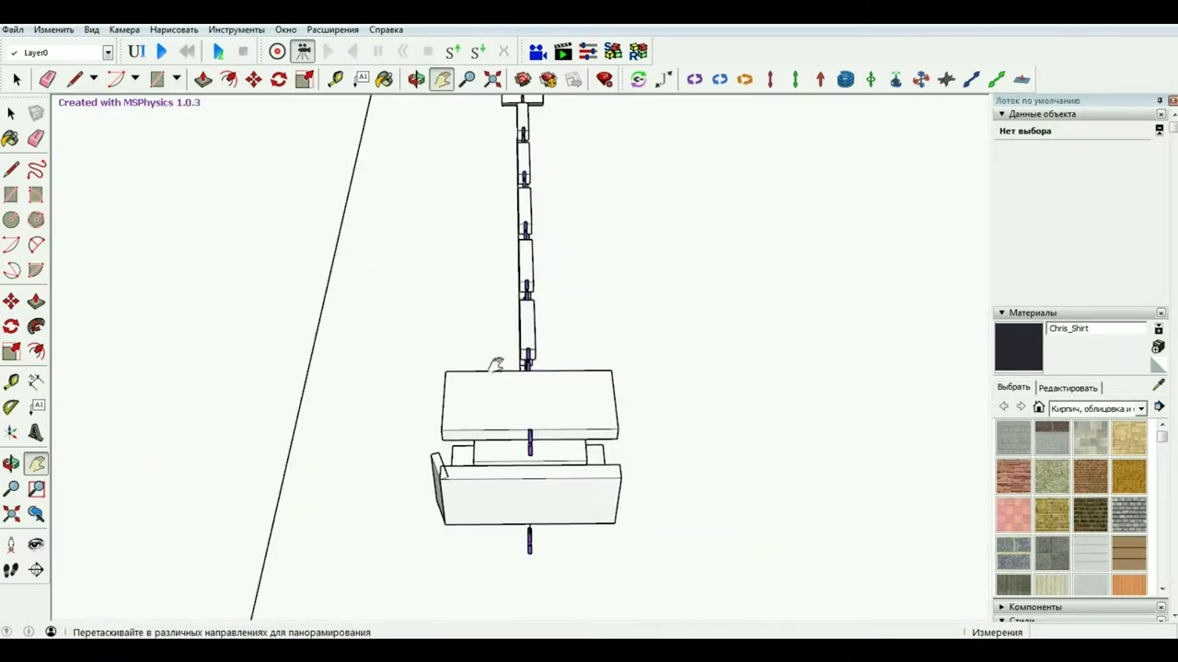
{"action": "left_click", "coordinate": [415, 79]}
{"action": "mouse_move", "coordinate": [432, 184]}
{"action": "left_mouse_down"}
{"action": "mouse_move", "coordinate": [473, 395]}
{"action": "mouse_move", "coordinate": [488, 419]}
{"action": "left_mouse_up"}
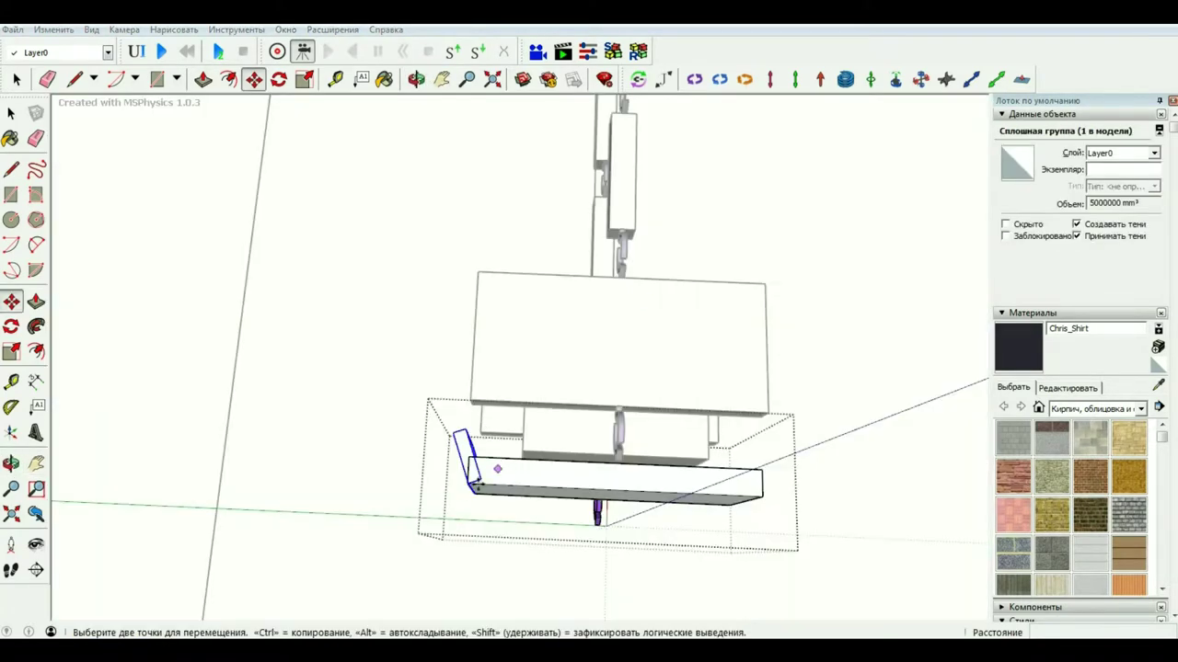
{"action": "left_click", "coordinate": [474, 490], "text": "ctrl"}
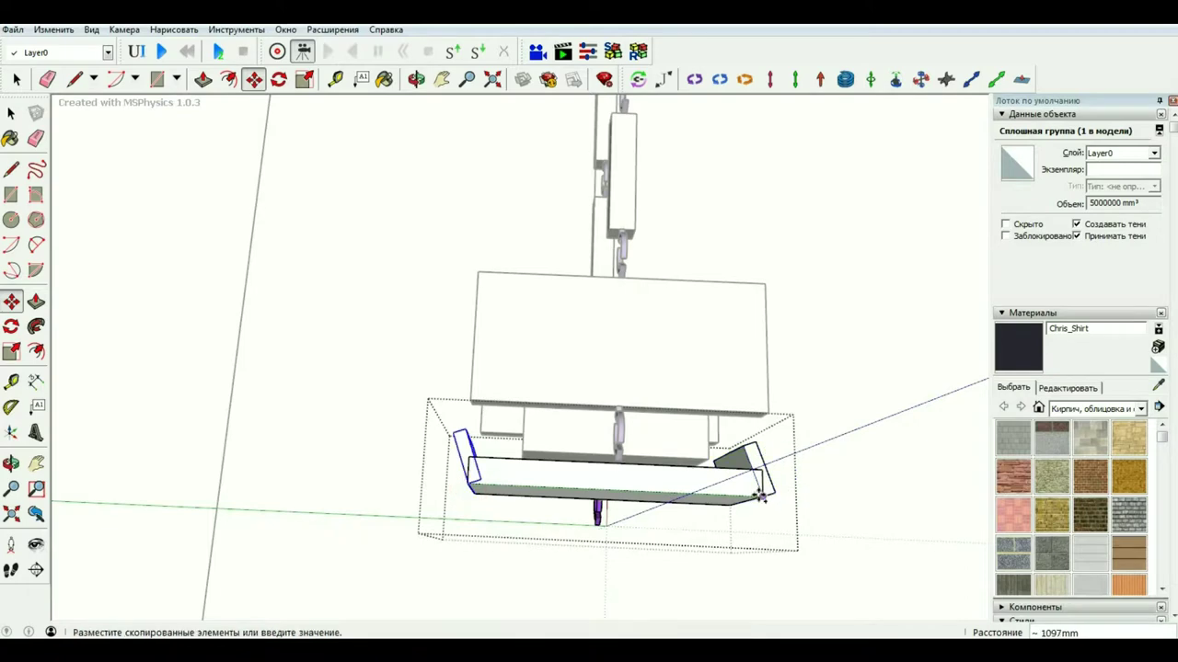
Place the latch copy at the block's right end and flip it along its green group axis.
{"action": "left_click", "coordinate": [761, 498]}
{"action": "scroll", "coordinate": [645, 440], "scroll_direction": "up", "scroll_amount": 5}
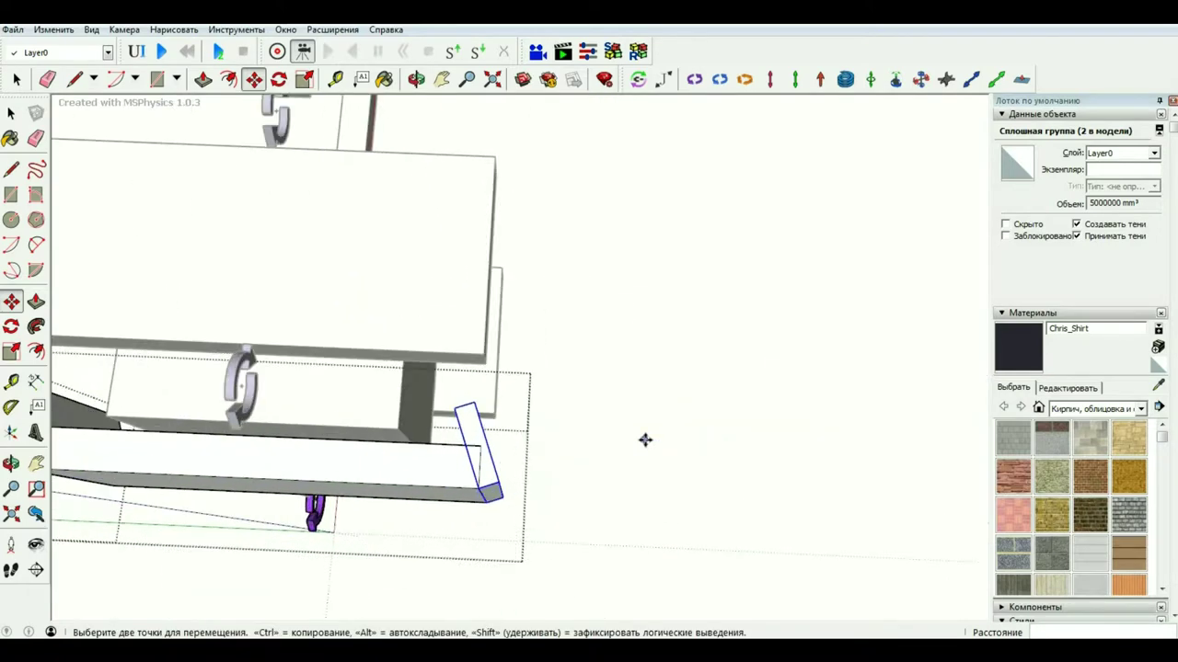
{"action": "key", "text": "space"}
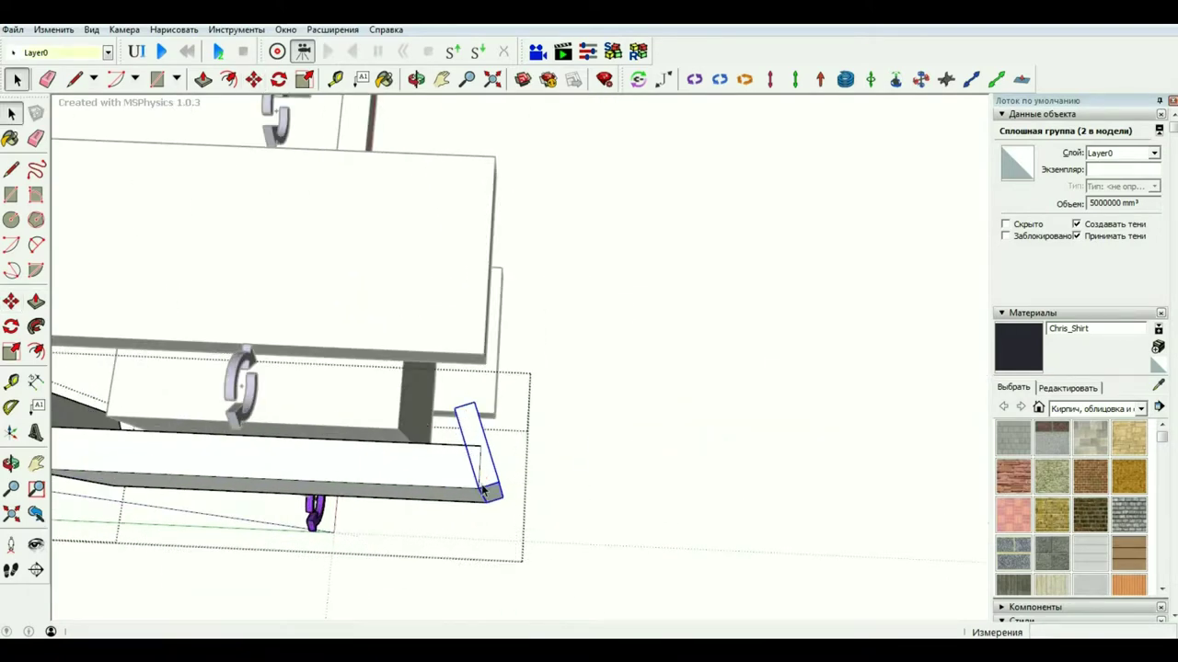
{"action": "right_click", "coordinate": [473, 432]}
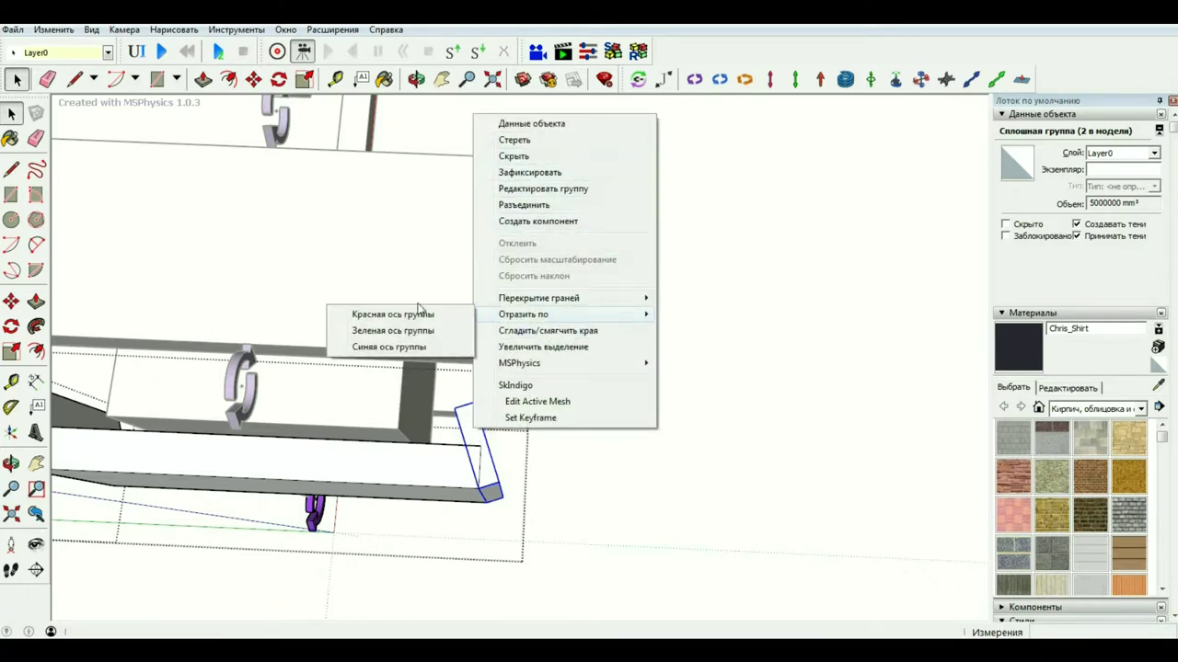
{"action": "left_click", "coordinate": [396, 313]}
{"action": "right_click", "coordinate": [509, 434]}
{"action": "mouse_move", "coordinate": [522, 314]}
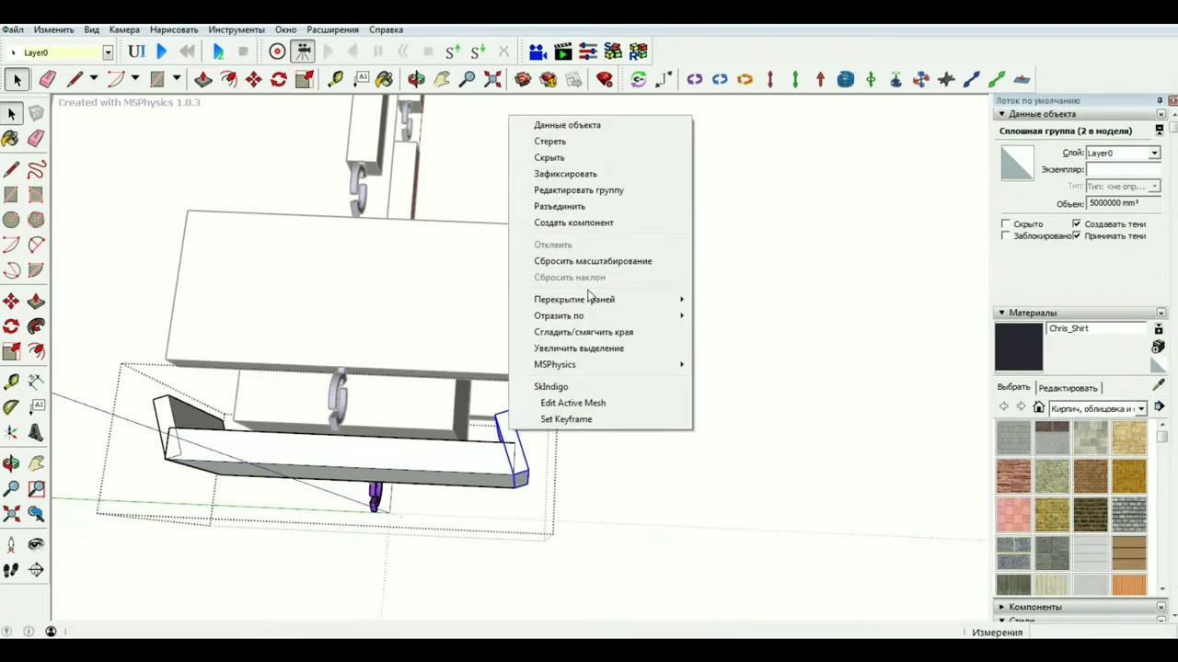
{"action": "left_click", "coordinate": [439, 335]}
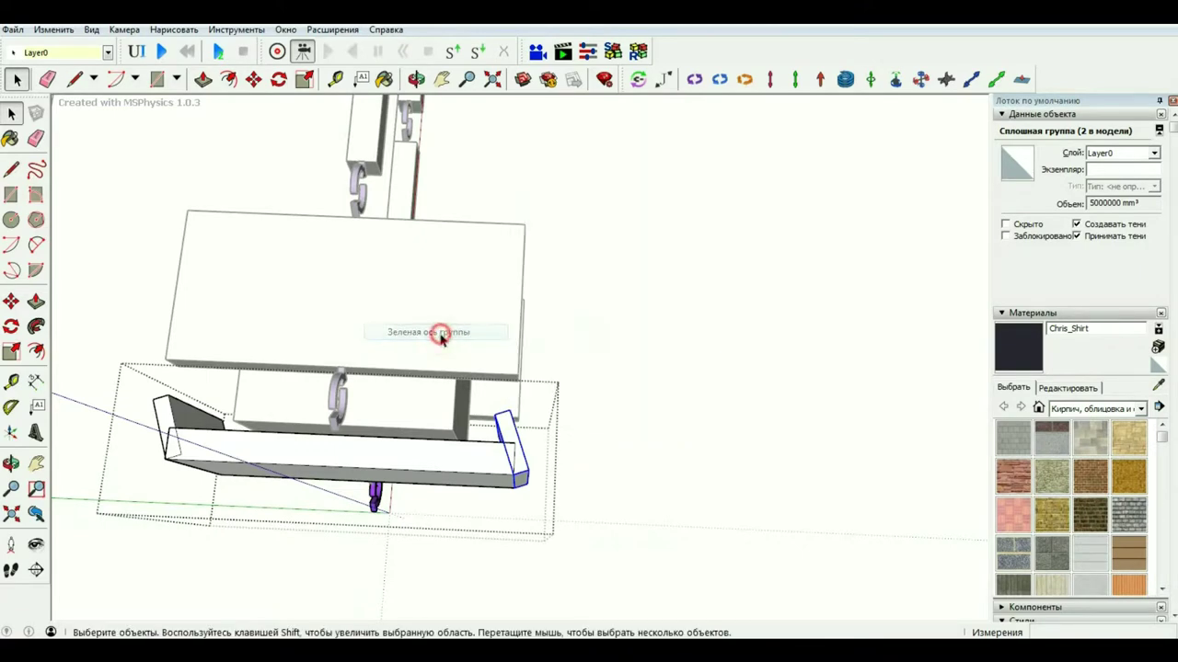
{"action": "right_click", "coordinate": [510, 433]}
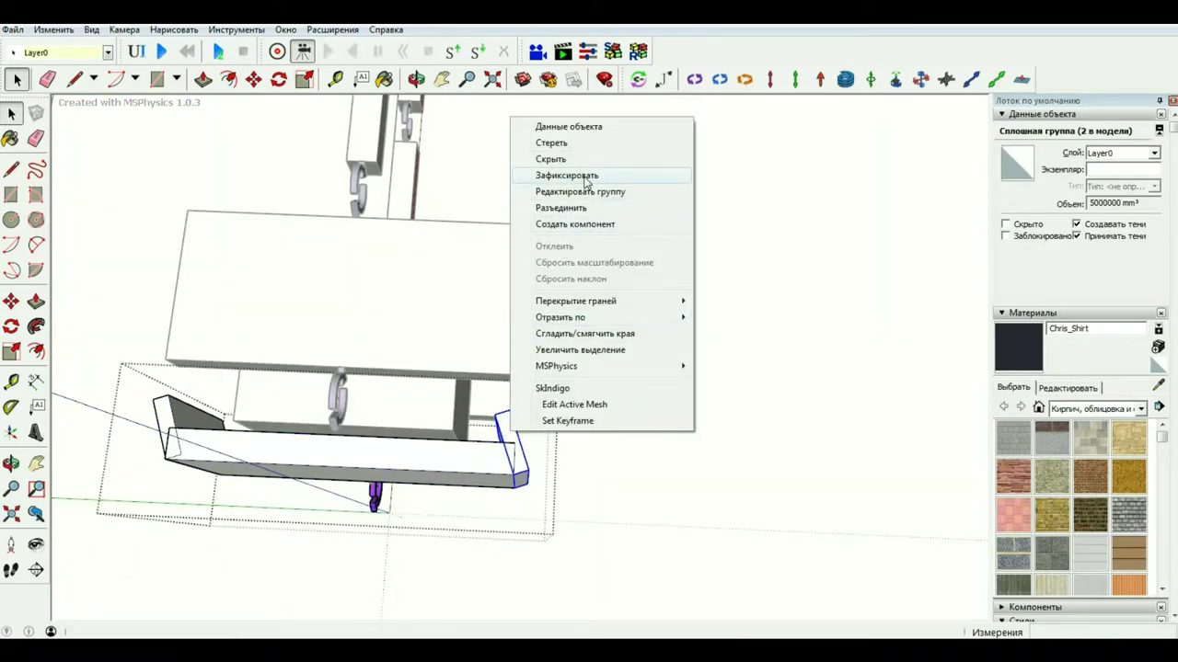
{"action": "left_click", "coordinate": [421, 337]}
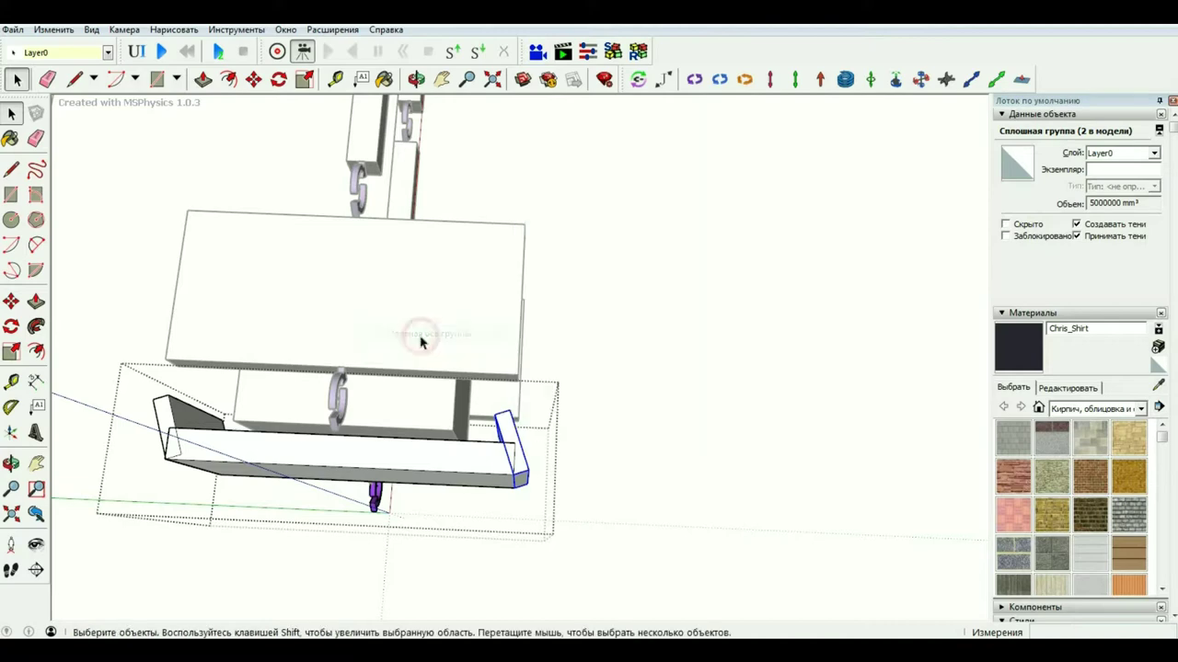
Open the copied piece for editing and start moving its small corner piece.
{"action": "left_click", "coordinate": [506, 433]}
{"action": "double_click", "coordinate": [506, 432]}
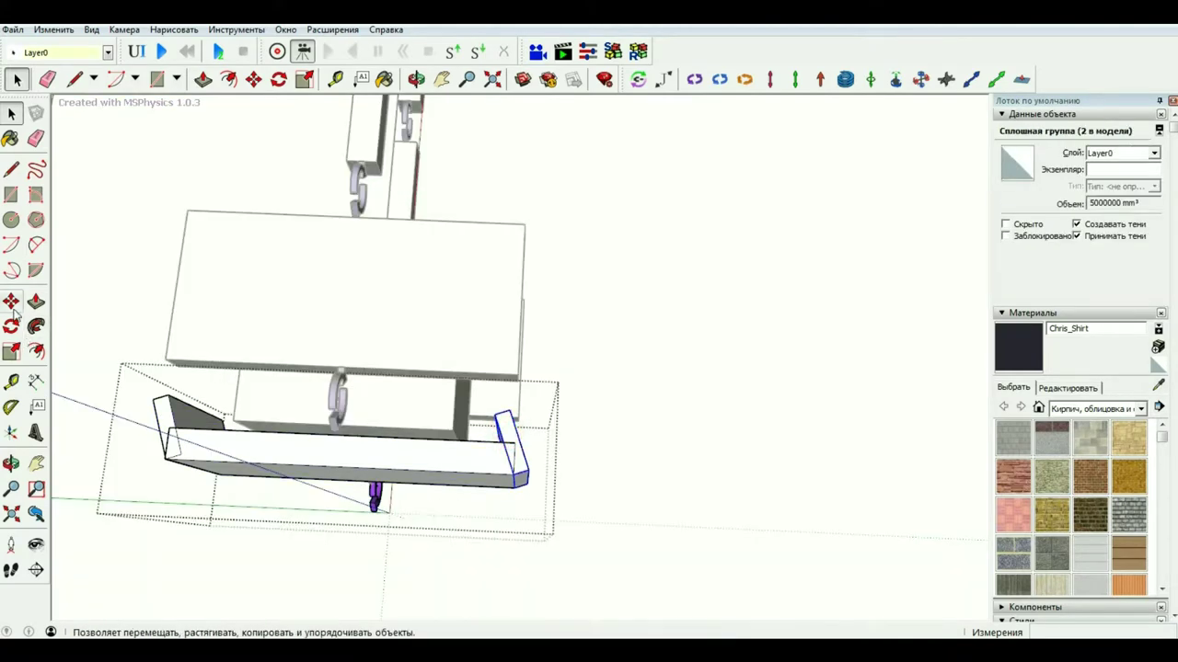
{"action": "key", "text": "m"}
{"action": "left_click", "coordinate": [520, 467]}
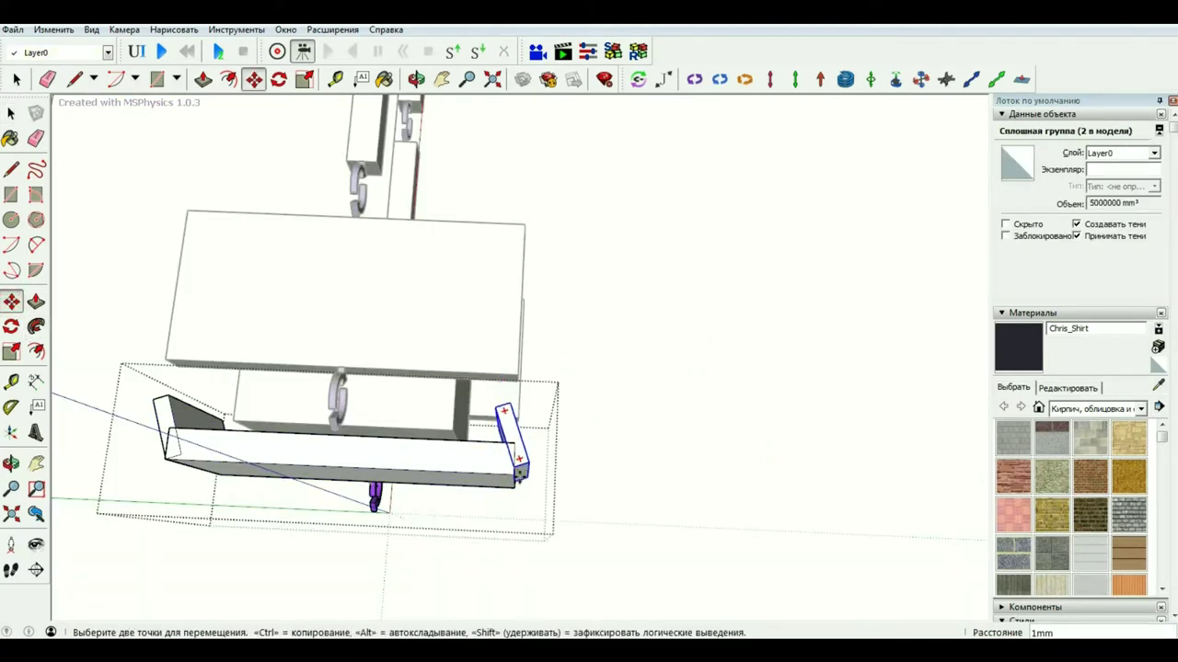
Shift the copied piece to the right and mirror it along a group axis.
{"action": "middle_click_drag", "start_coordinate": [499, 366], "coordinate": [506, 469]}
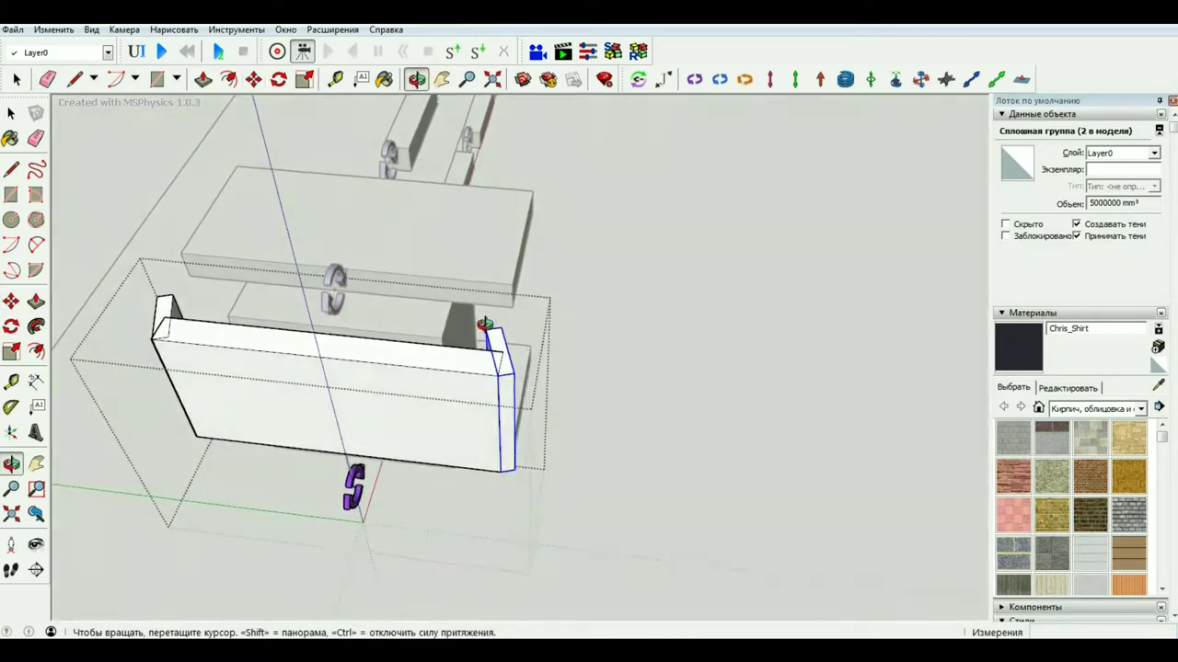
{"action": "mouse_move", "coordinate": [733, 478]}
{"action": "middle_mouse_down"}
{"action": "mouse_move", "coordinate": [682, 345]}
{"action": "mouse_move", "coordinate": [704, 489]}
{"action": "middle_mouse_up"}
{"action": "scroll", "coordinate": [655, 497], "scroll_direction": "up", "scroll_amount": 3}
{"action": "key", "text": "space"}
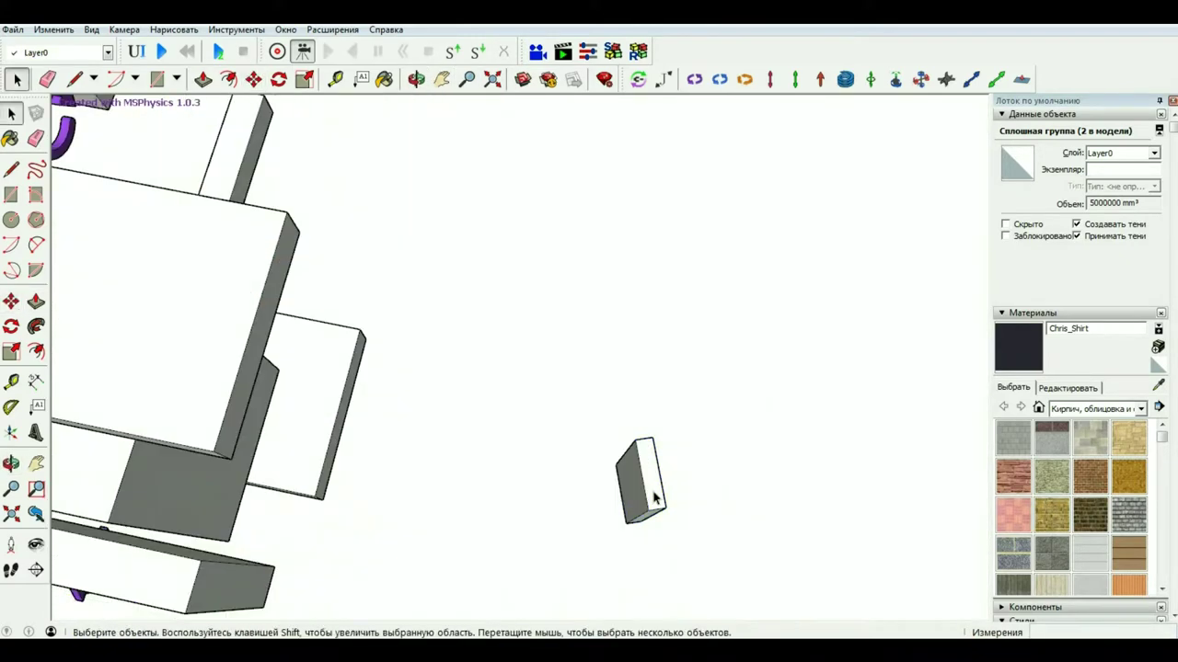
{"action": "right_click", "coordinate": [655, 497]}
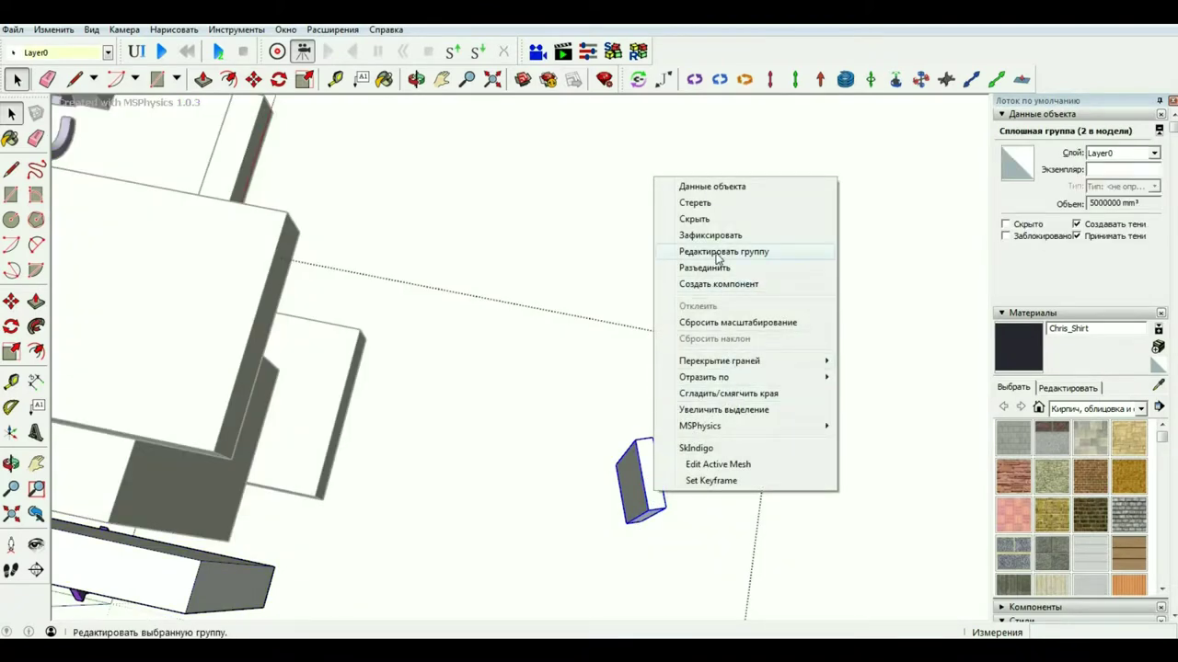
{"action": "mouse_move", "coordinate": [704, 377]}
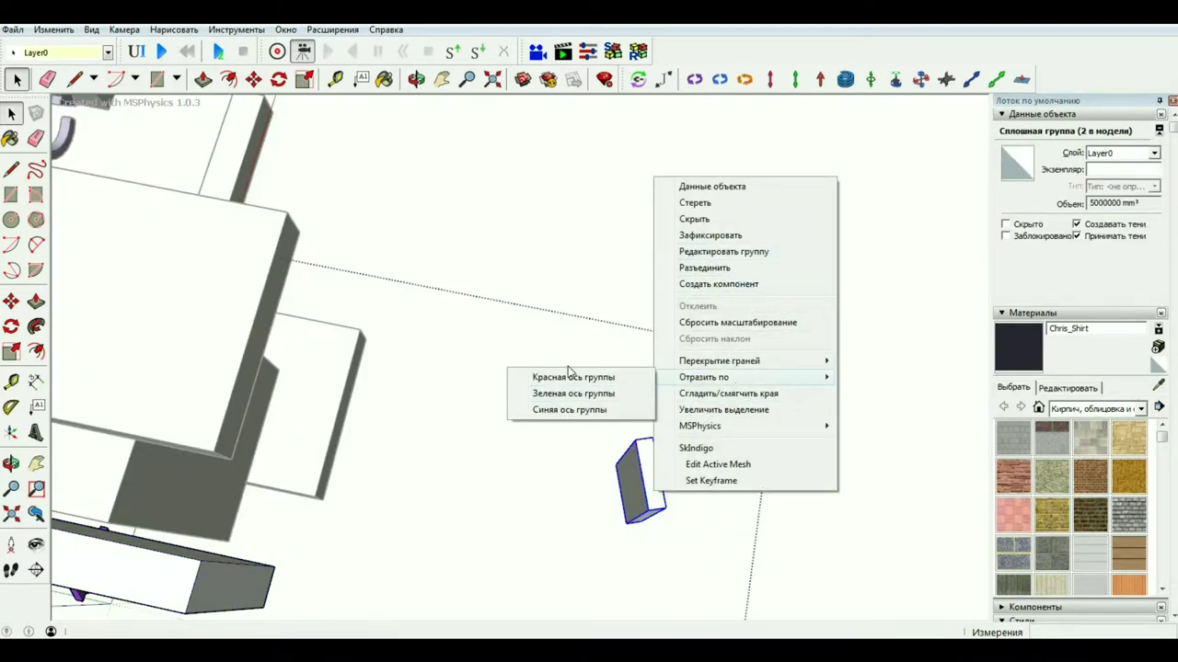
{"action": "left_click", "coordinate": [564, 372]}
Reopen the small box's options, cancel without changes, and reselect the box.
{"action": "right_click", "coordinate": [657, 478]}
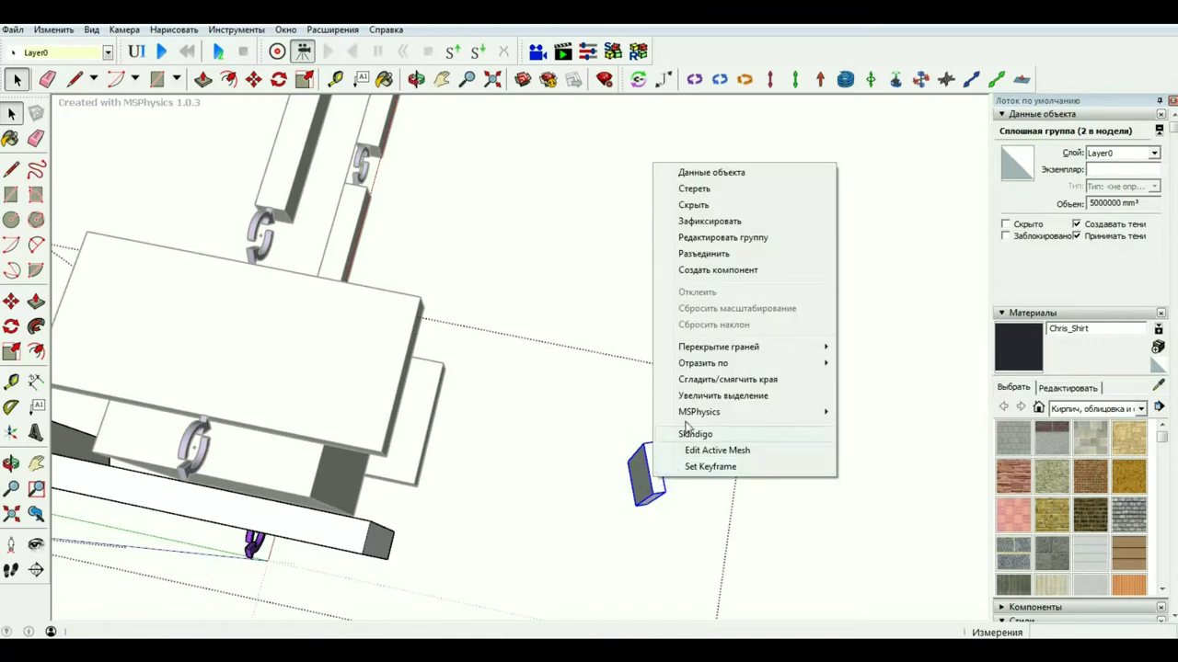
{"action": "left_click", "coordinate": [641, 545]}
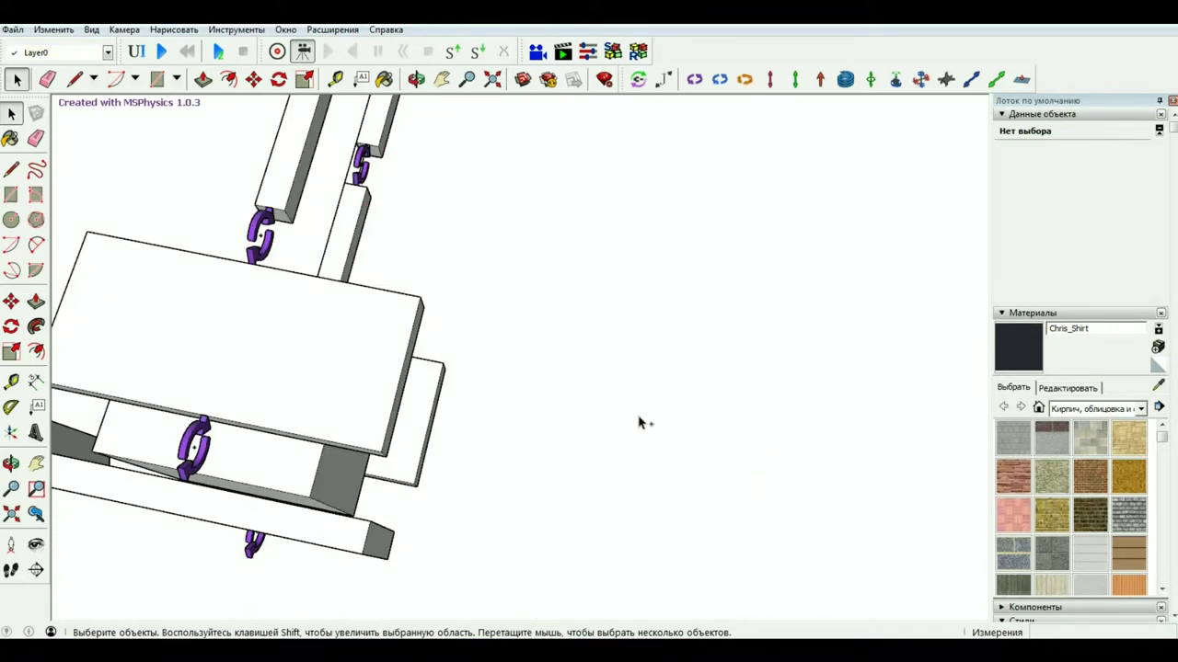
{"action": "key", "text": "m"}
{"action": "right_click", "coordinate": [570, 429]}
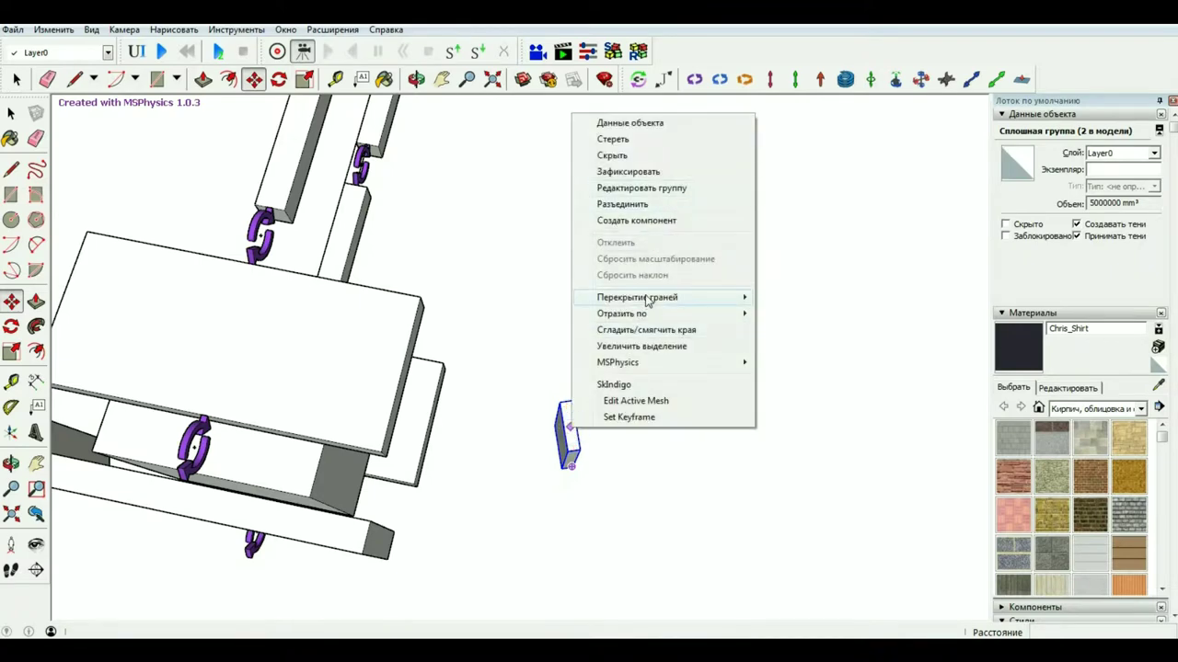
{"action": "key", "text": "Escape"}
{"action": "key", "text": "space"}
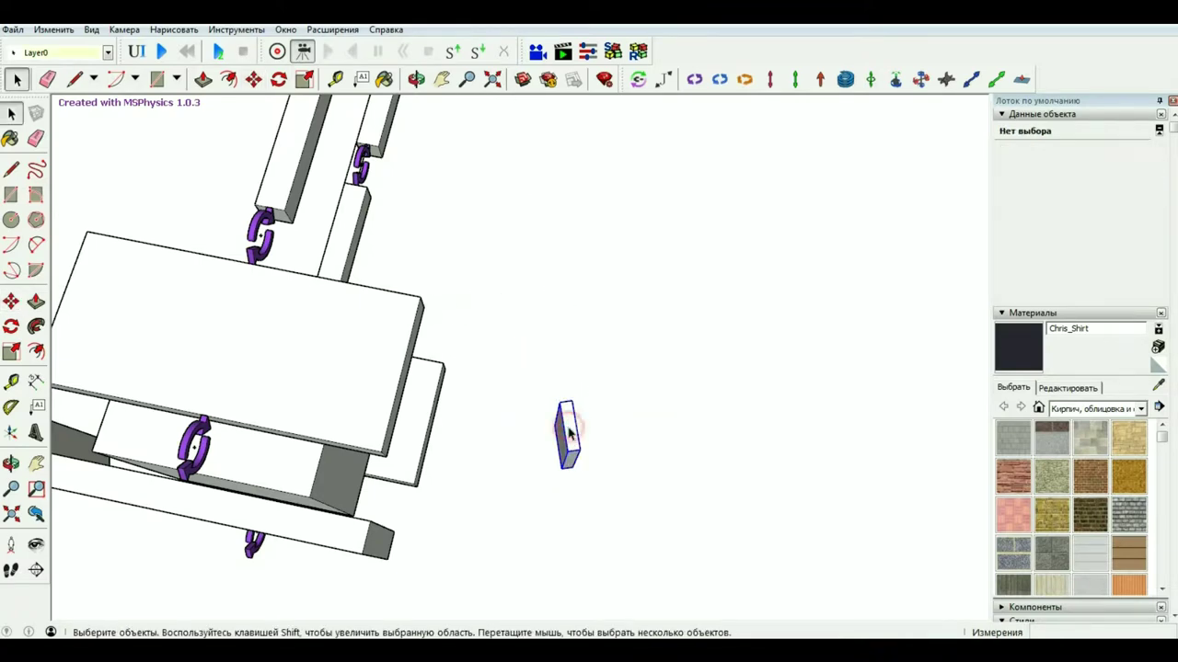
{"action": "left_click", "coordinate": [569, 433]}
{"action": "middle_click_drag", "start_coordinate": [568, 432], "coordinate": [495, 269]}
Inside the bracket group, copy the end piece to the beam's right end.
{"action": "double_click", "coordinate": [357, 358]}
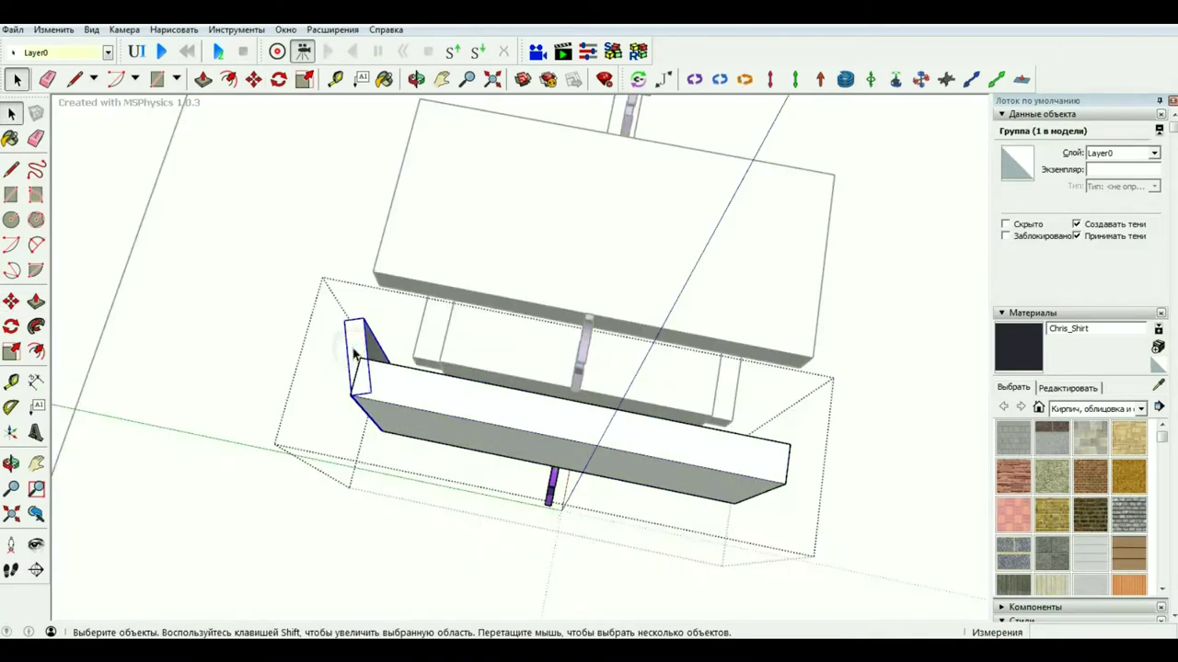
{"action": "key", "text": "m"}
{"action": "left_click", "coordinate": [360, 390]}
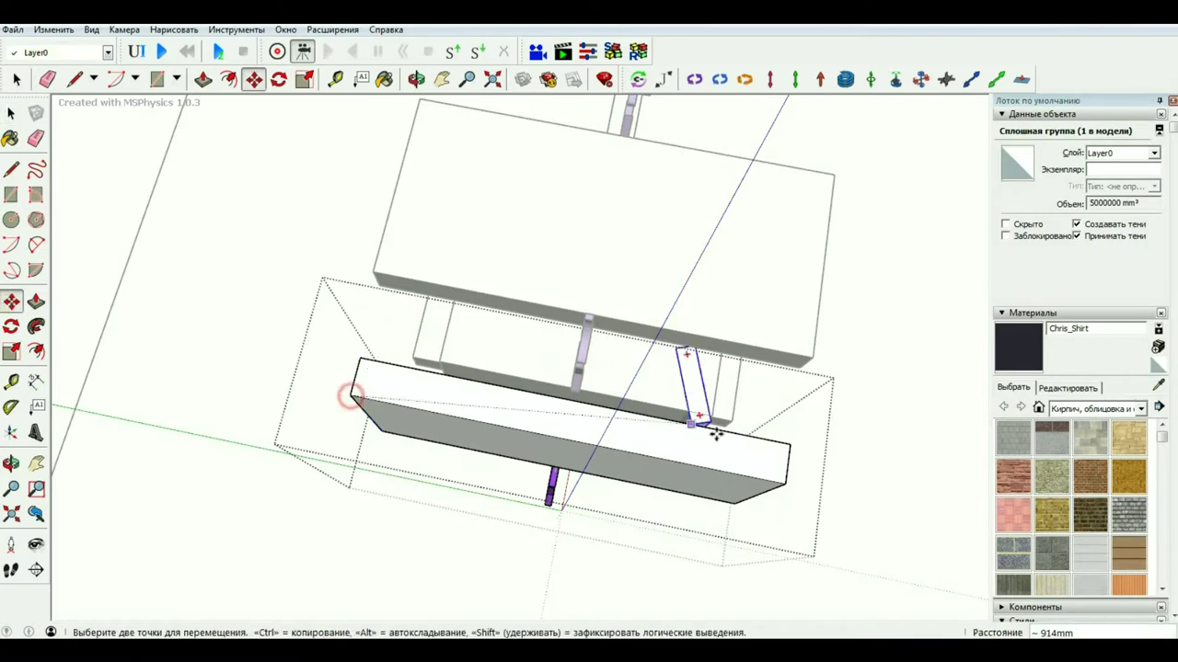
{"action": "left_click", "coordinate": [788, 486], "text": "ctrl"}
{"action": "scroll", "coordinate": [531, 386], "scroll_direction": "up", "scroll_amount": 5}
Rotate the copied end piece about its corner so it stands upright.
{"action": "left_click", "coordinate": [279, 79]}
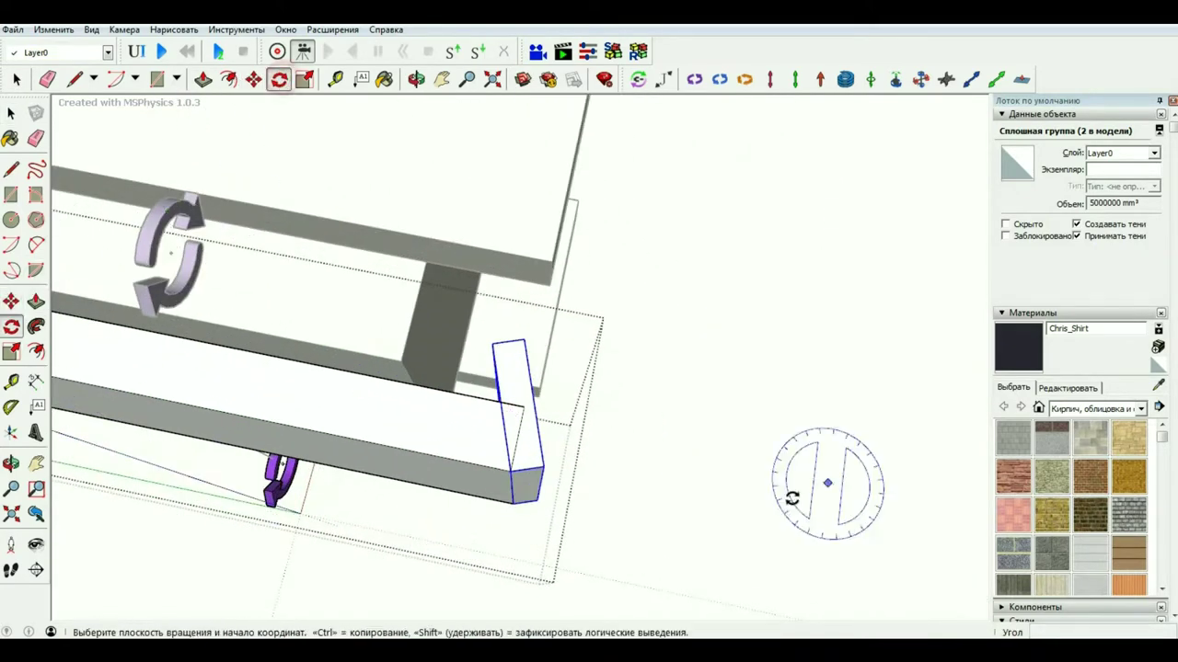
{"action": "left_click", "coordinate": [511, 471]}
{"action": "left_click", "coordinate": [525, 524]}
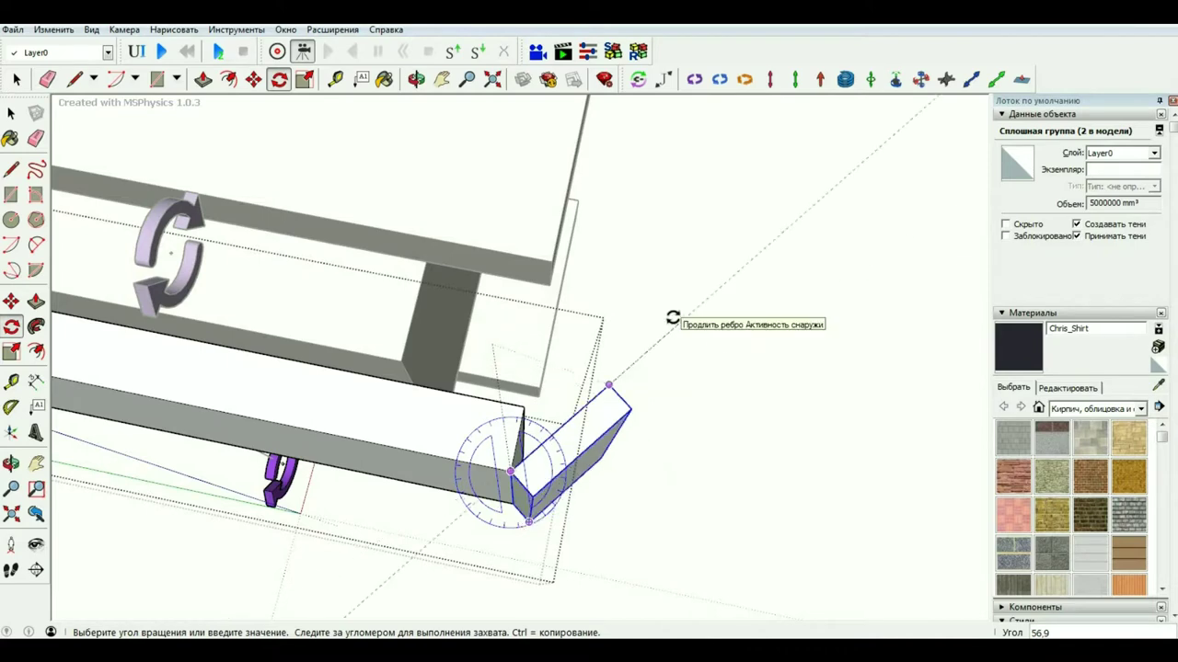
{"action": "key", "text": "Return"}
{"action": "key", "text": "space"}
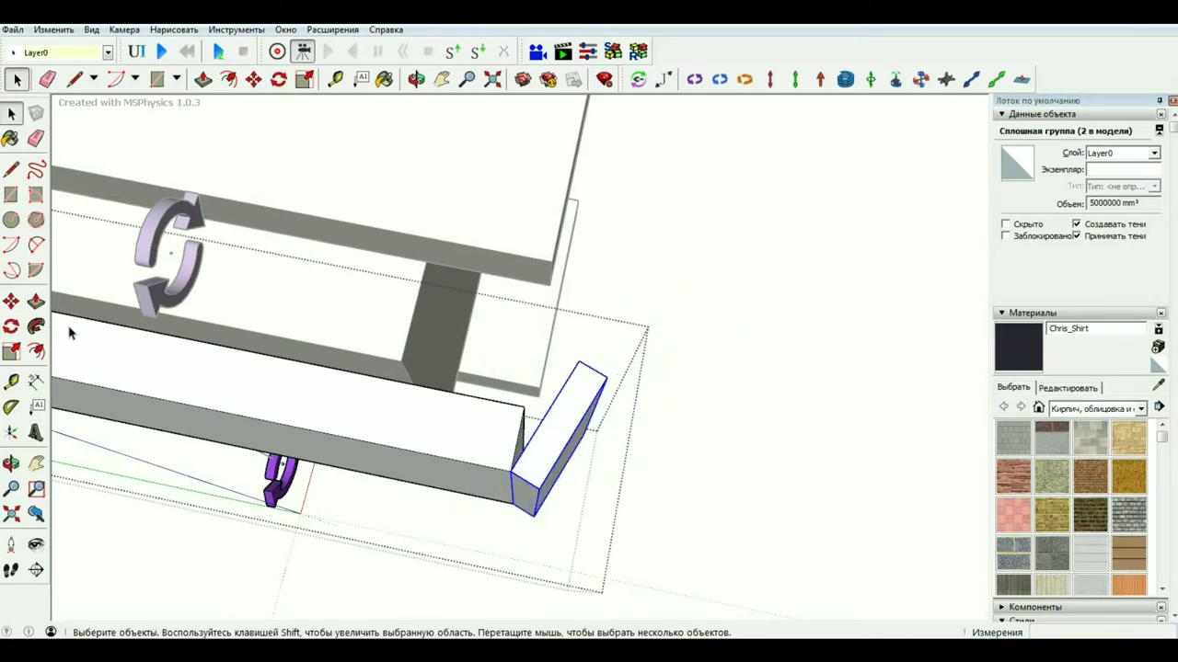
{"action": "key", "text": "m"}
{"action": "key", "text": "space"}
{"action": "scroll", "coordinate": [598, 442], "scroll_direction": "down", "scroll_amount": 3}
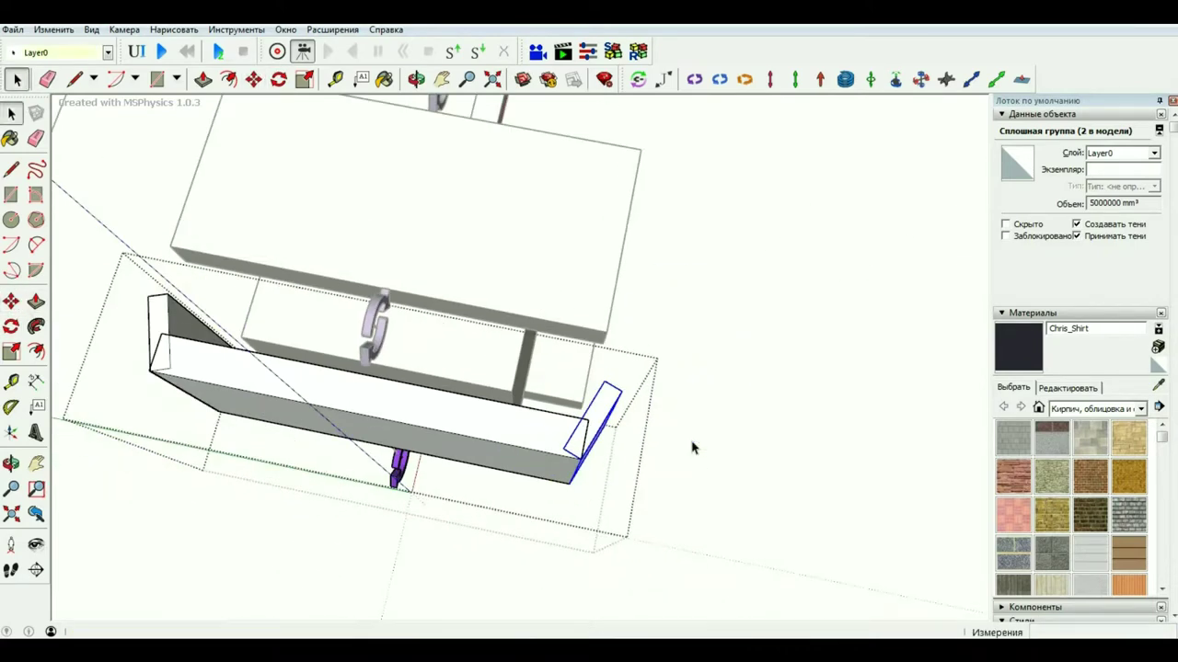
{"action": "mouse_move", "coordinate": [691, 447]}
{"action": "middle_mouse_down"}
{"action": "mouse_move", "coordinate": [749, 420]}
{"action": "mouse_move", "coordinate": [52, 350]}
{"action": "mouse_move", "coordinate": [287, 382]}
{"action": "middle_mouse_up"}
From a whole-scene overview, play the MSPhysics simulation briefly, then reset it with Esc.
{"action": "key", "text": "o"}
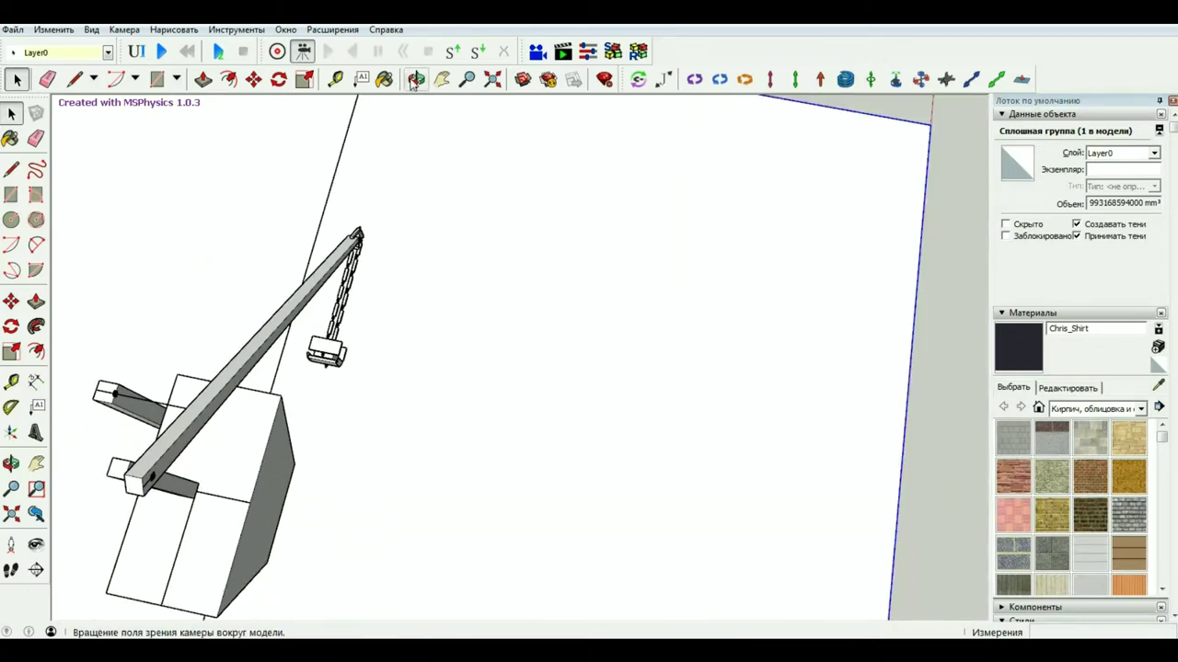
{"action": "mouse_move", "coordinate": [287, 382]}
{"action": "left_mouse_down"}
{"action": "mouse_move", "coordinate": [594, 365]}
{"action": "mouse_move", "coordinate": [617, 305]}
{"action": "left_mouse_up"}
{"action": "left_click_drag", "start_coordinate": [240, 310], "coordinate": [244, 169]}
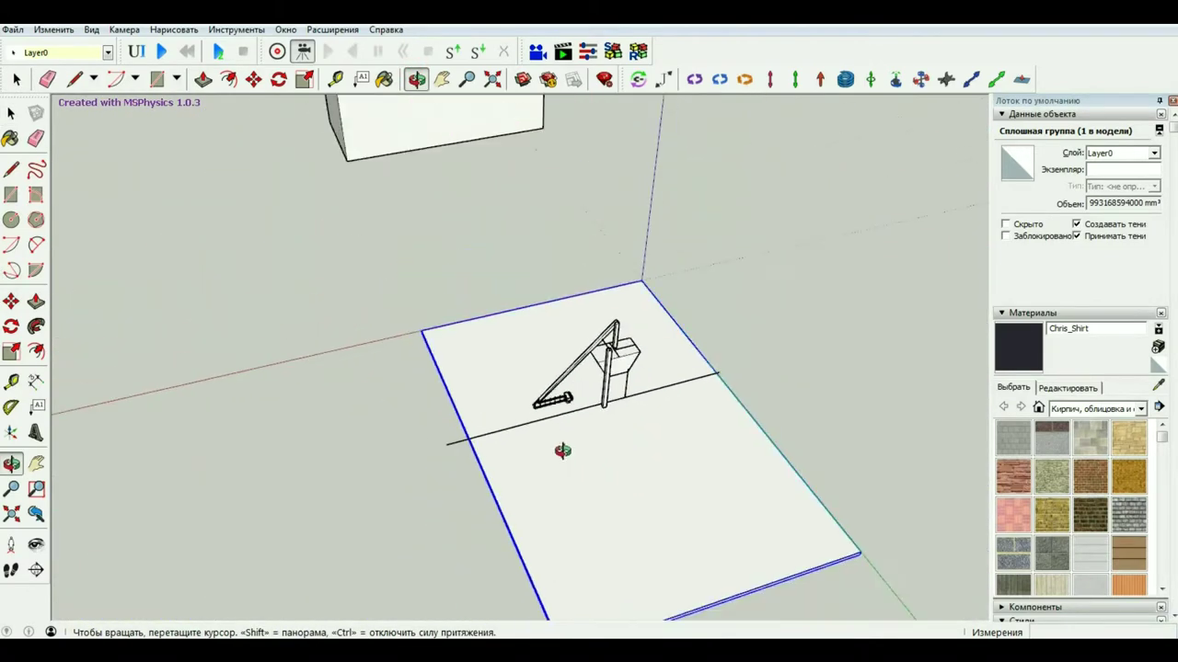
{"action": "left_click", "coordinate": [162, 52]}
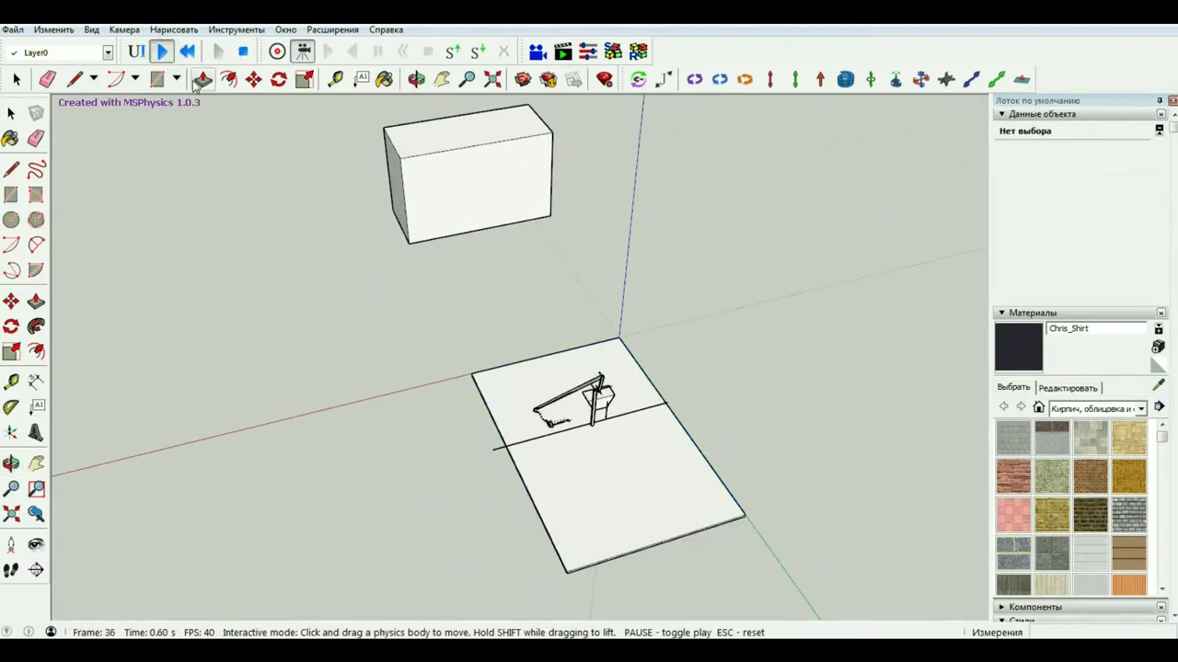
{"action": "key", "text": "Escape"}
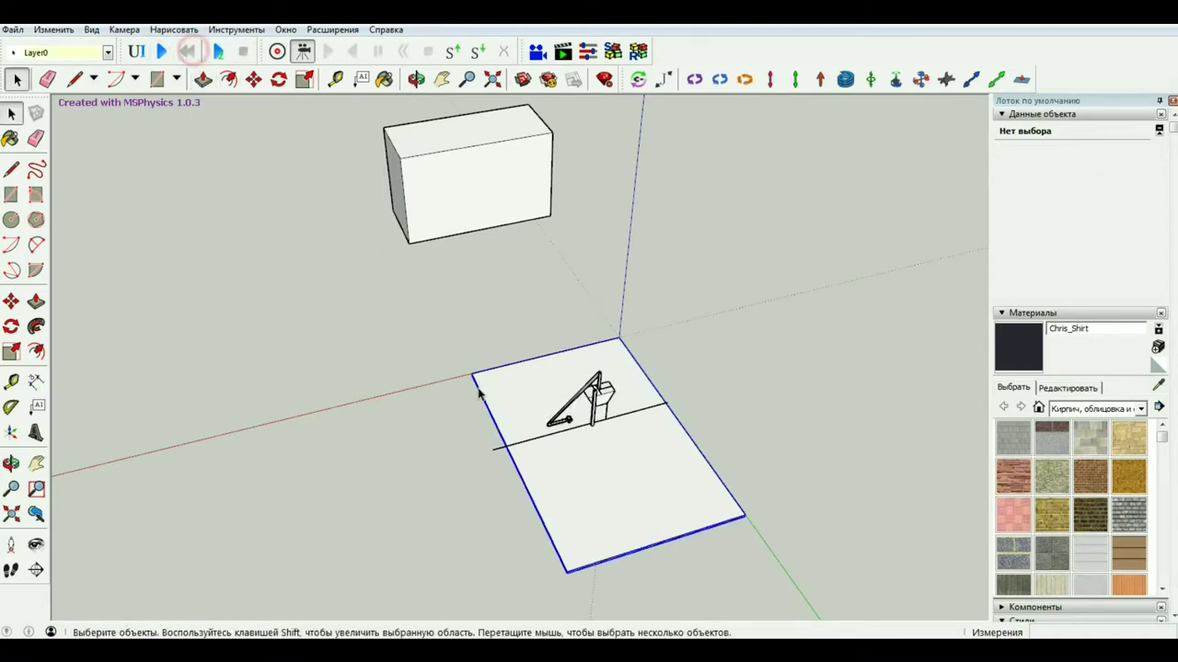
{"action": "scroll", "coordinate": [638, 473], "scroll_direction": "up", "scroll_amount": 5}
{"action": "scroll", "coordinate": [494, 452], "scroll_direction": "up", "scroll_amount": 5}
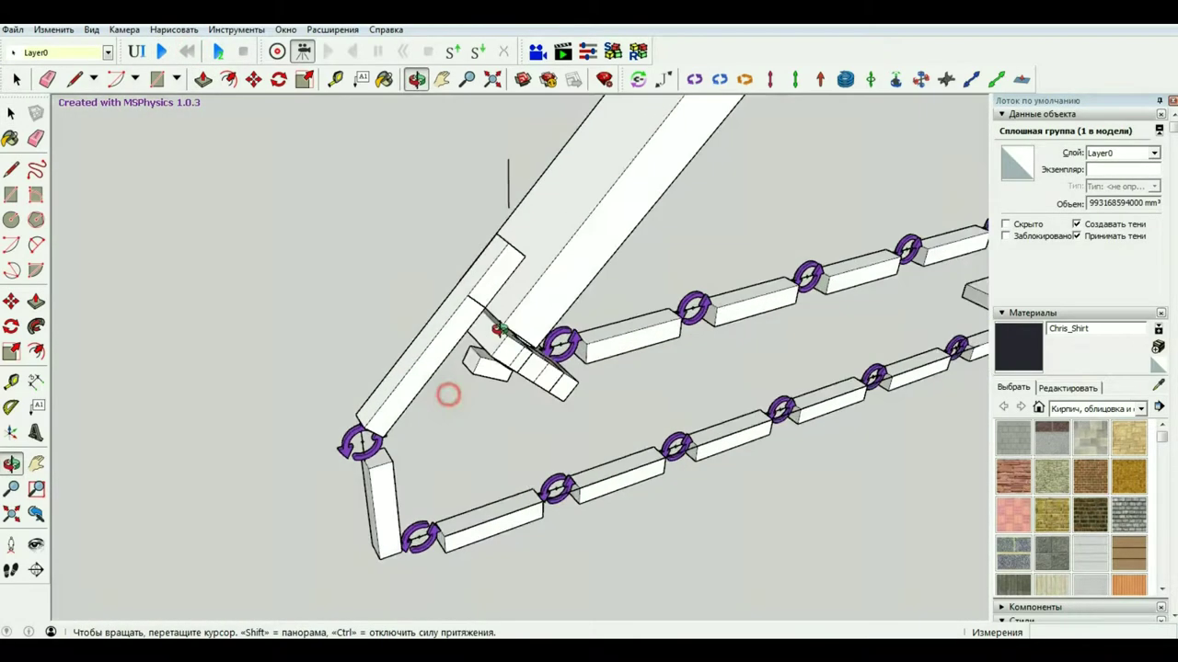
{"action": "middle_click_drag", "start_coordinate": [495, 452], "coordinate": [452, 342]}
{"action": "scroll", "coordinate": [455, 313], "scroll_direction": "up", "scroll_amount": 3}
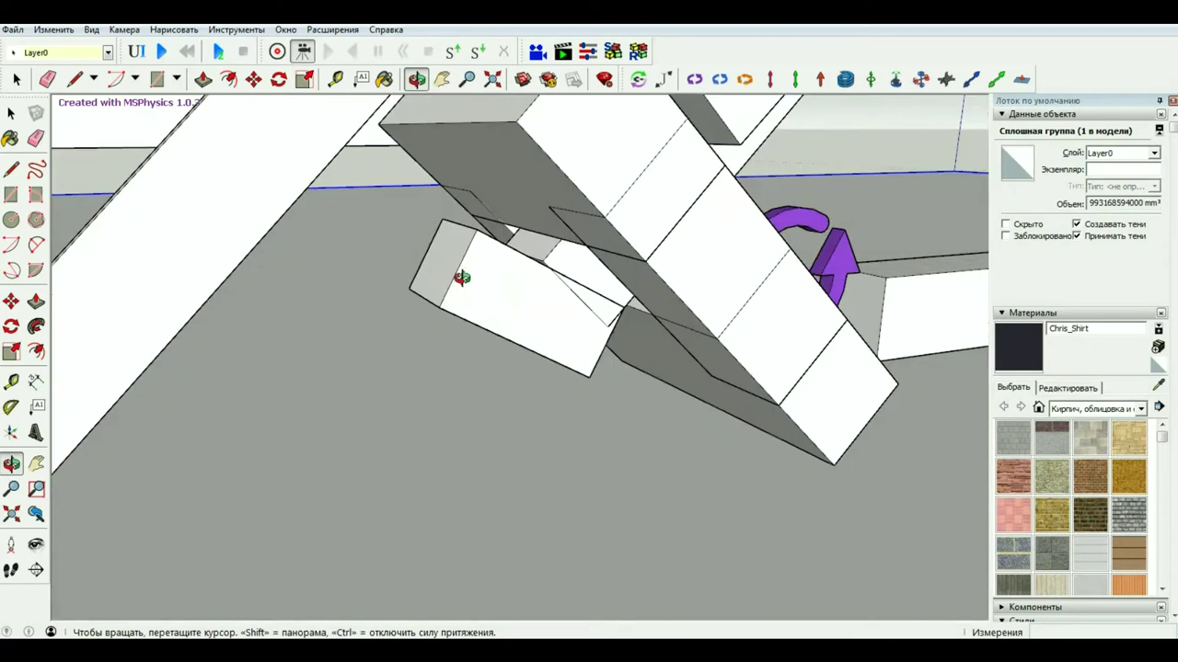
{"action": "scroll", "coordinate": [476, 292], "scroll_direction": "up", "scroll_amount": 2}
{"action": "left_click", "coordinate": [475, 294]}
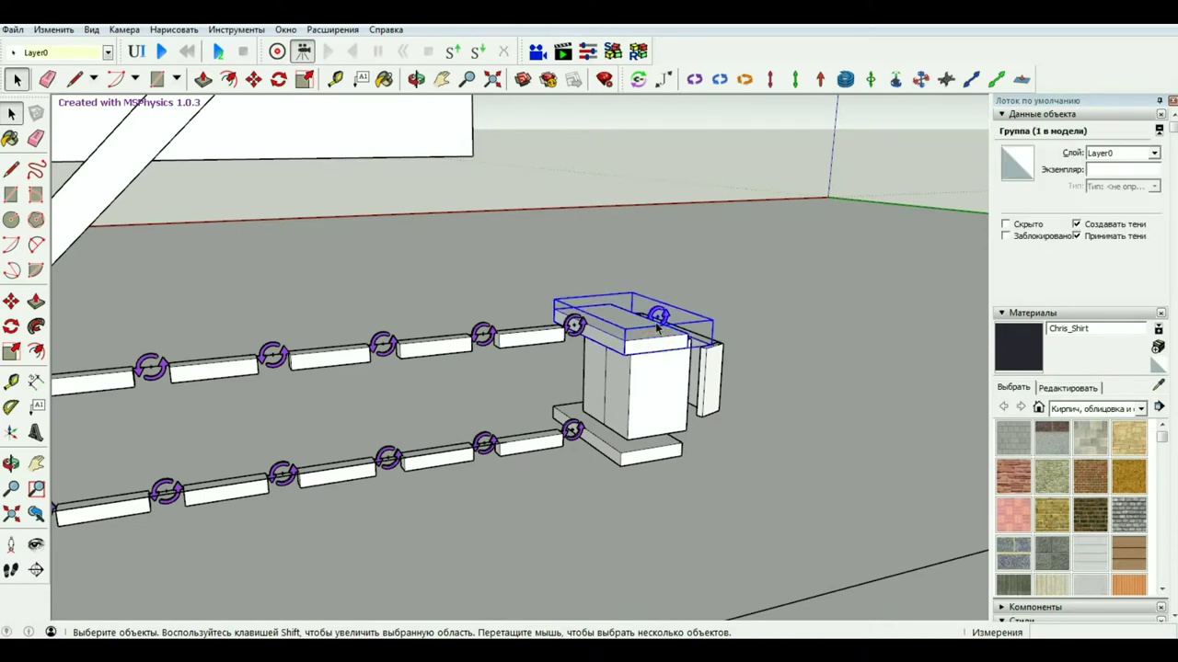
{"action": "scroll", "coordinate": [690, 313], "scroll_direction": "up", "scroll_amount": 2}
{"action": "left_click", "coordinate": [721, 412]}
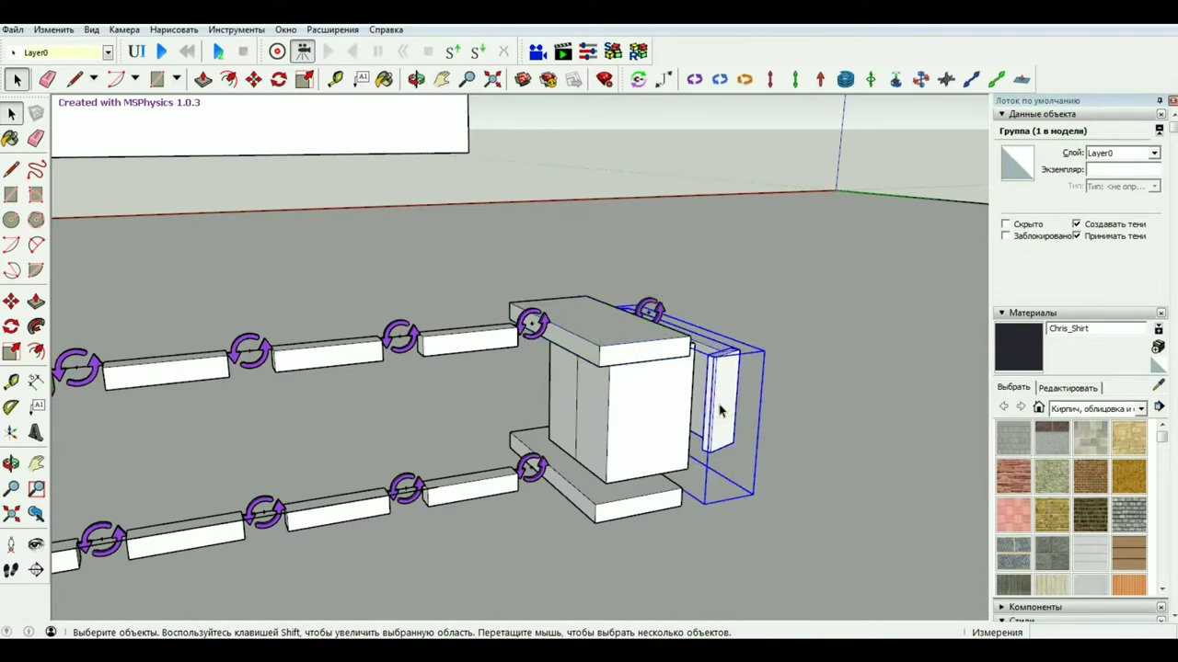
{"action": "left_click", "coordinate": [641, 504]}
{"action": "mouse_move", "coordinate": [641, 504]}
{"action": "middle_mouse_down"}
{"action": "mouse_move", "coordinate": [580, 461]}
{"action": "mouse_move", "coordinate": [591, 421]}
{"action": "middle_mouse_up"}
{"action": "scroll", "coordinate": [597, 452], "scroll_direction": "up", "scroll_amount": 3}
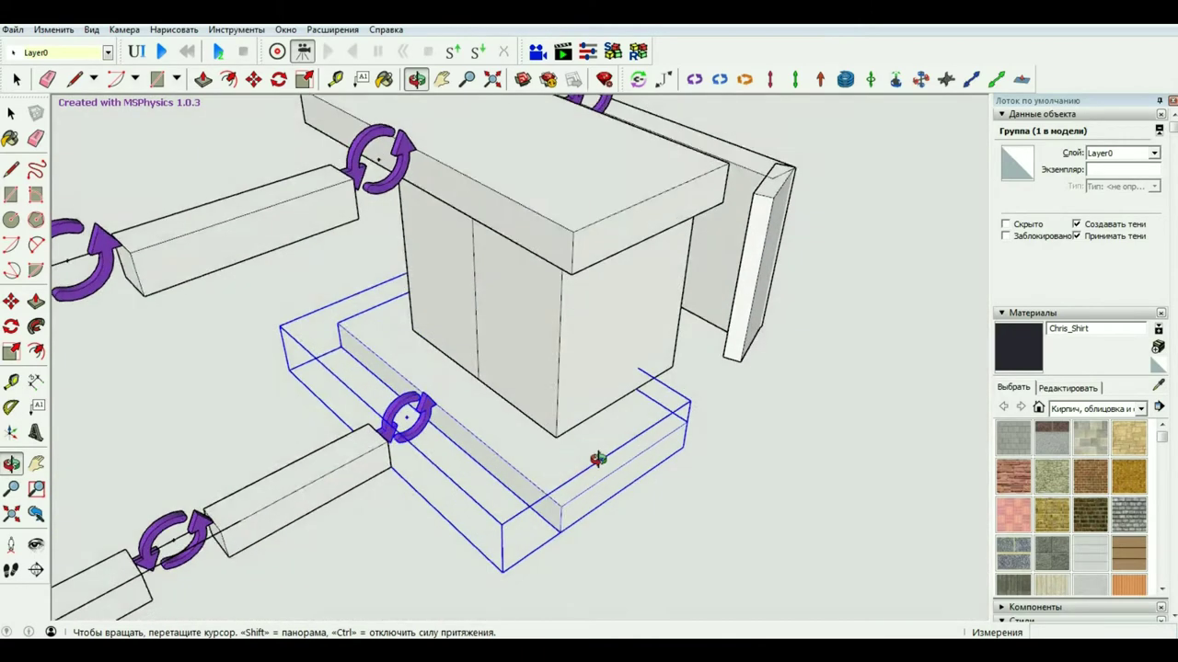
{"action": "scroll", "coordinate": [597, 459], "scroll_direction": "up", "scroll_amount": 2}
{"action": "key", "text": "space"}
Inside the base plate group, draw a 500 mm strip rectangle along the plate's end edge.
{"action": "double_click", "coordinate": [599, 460]}
{"action": "left_click", "coordinate": [580, 491]}
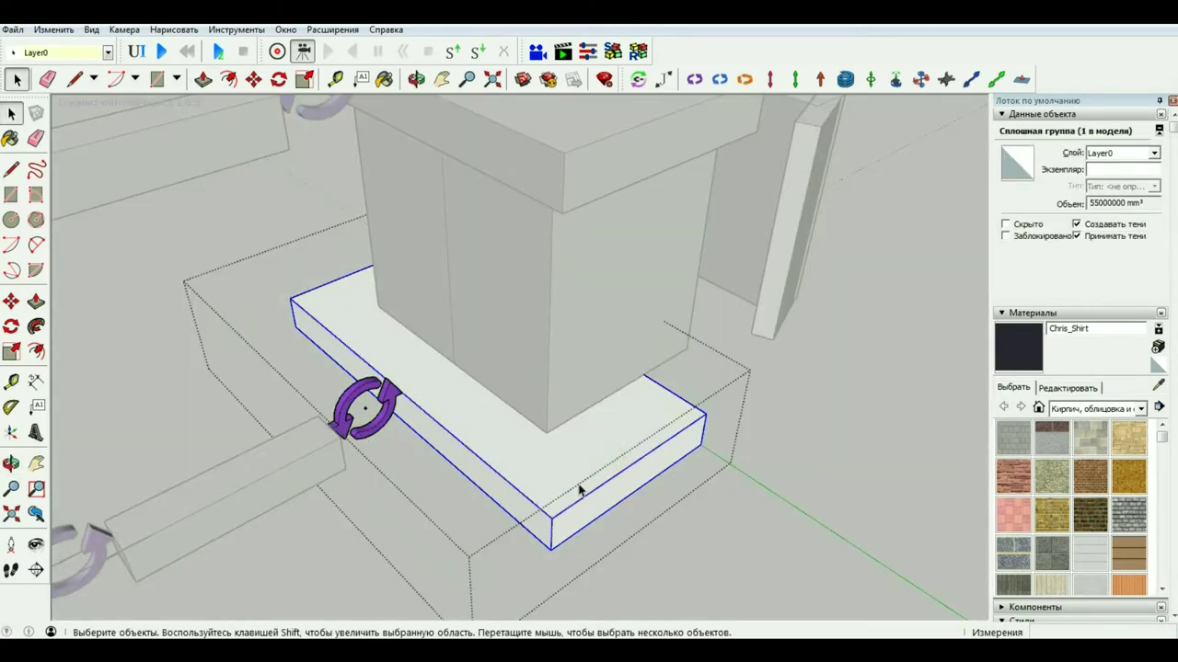
{"action": "left_click", "coordinate": [11, 195]}
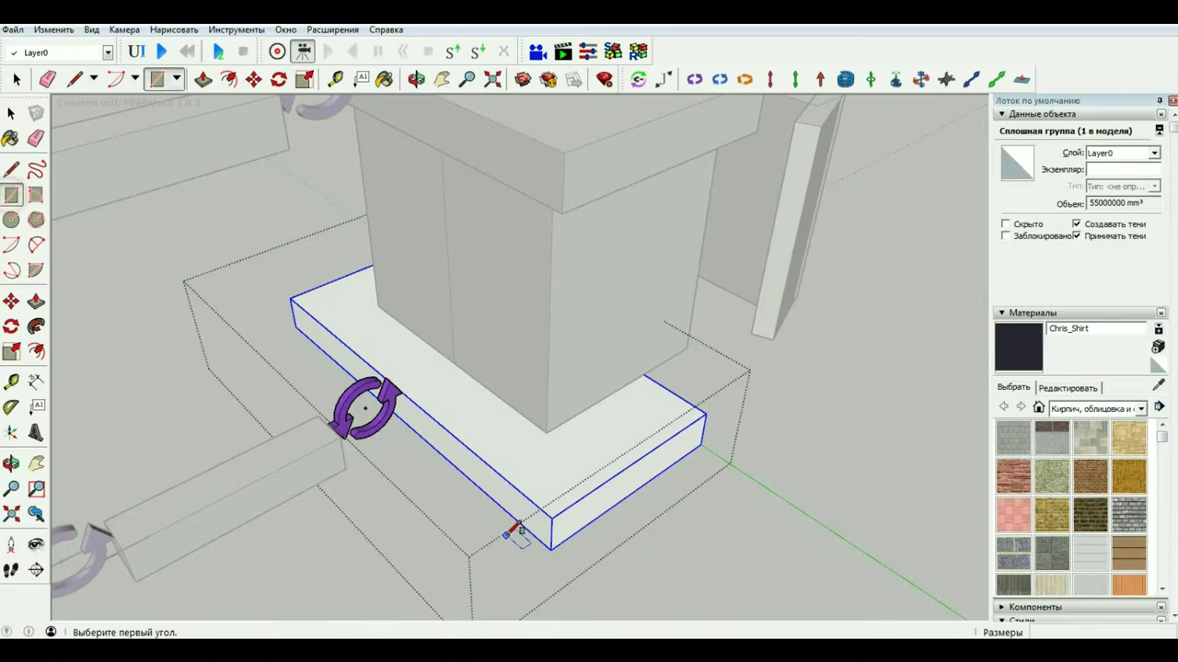
{"action": "left_click", "coordinate": [552, 517]}
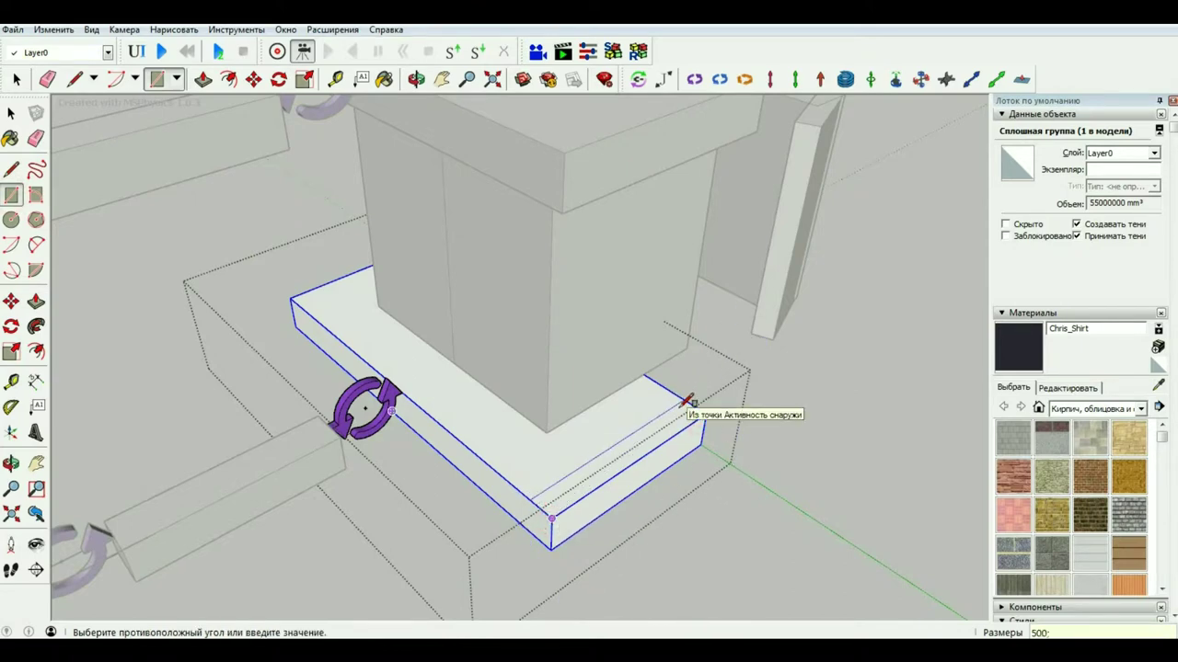
{"action": "key", "text": "space"}
Push/Pull the strip up 200 mm into a thin wall.
{"action": "left_click", "coordinate": [656, 447]}
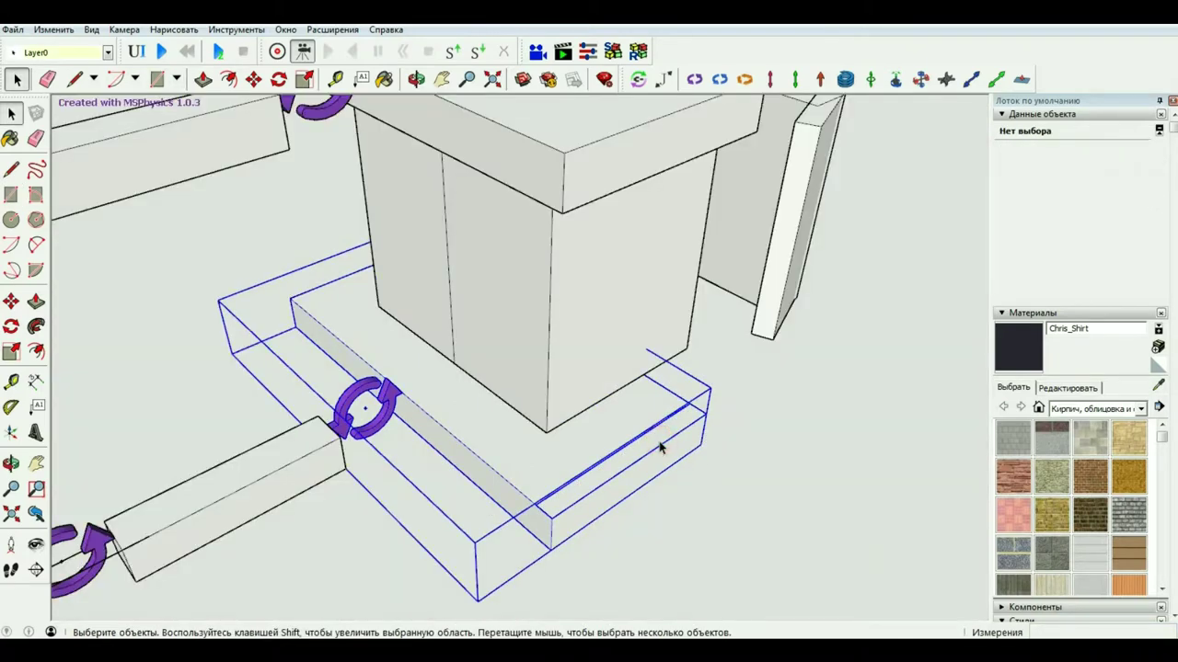
{"action": "double_click", "coordinate": [657, 443]}
{"action": "left_click", "coordinate": [657, 442]}
{"action": "left_click", "coordinate": [36, 302]}
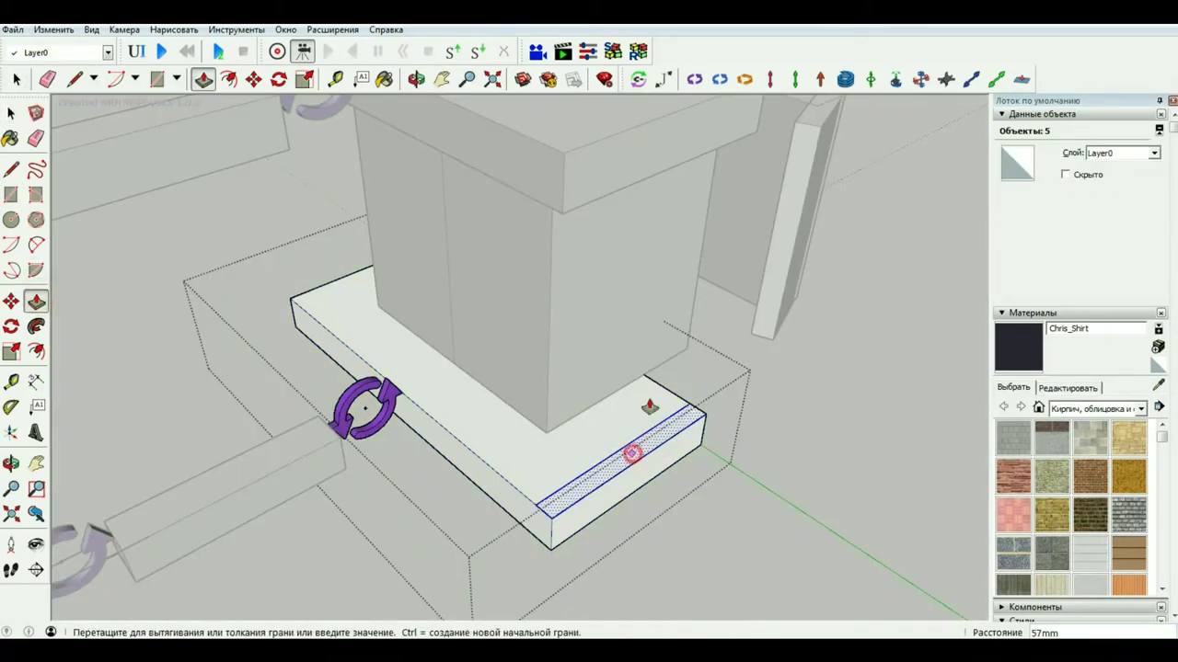
{"action": "left_click", "coordinate": [631, 451]}
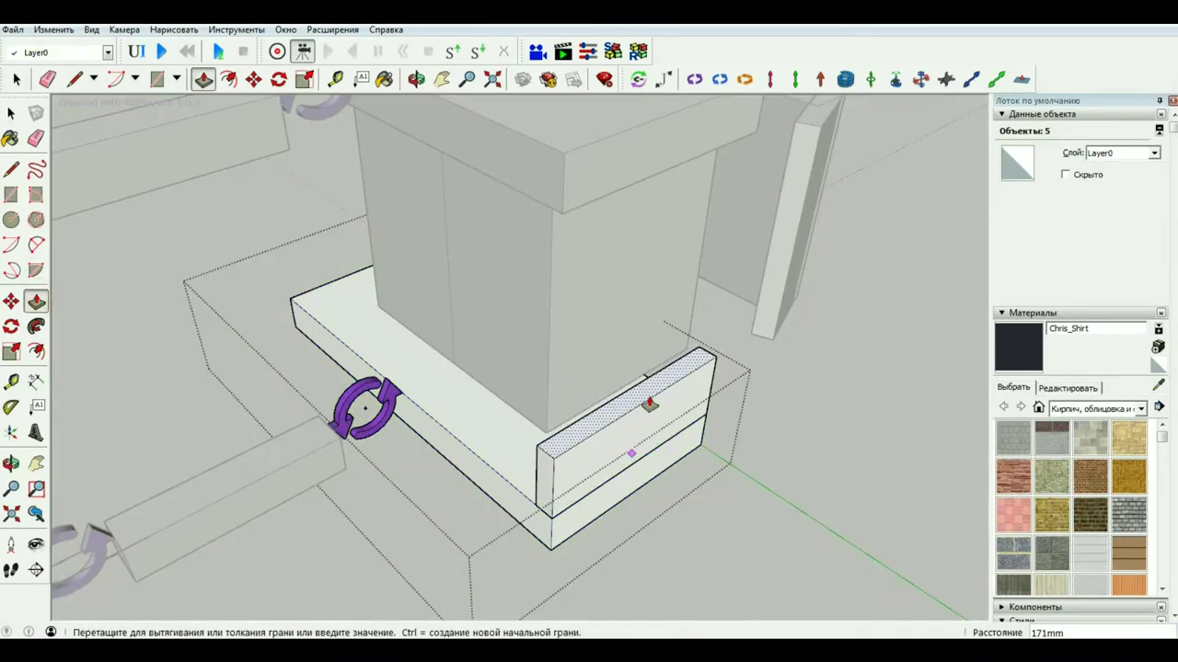
{"action": "type", "text": "0"}
{"action": "key", "text": "Return"}
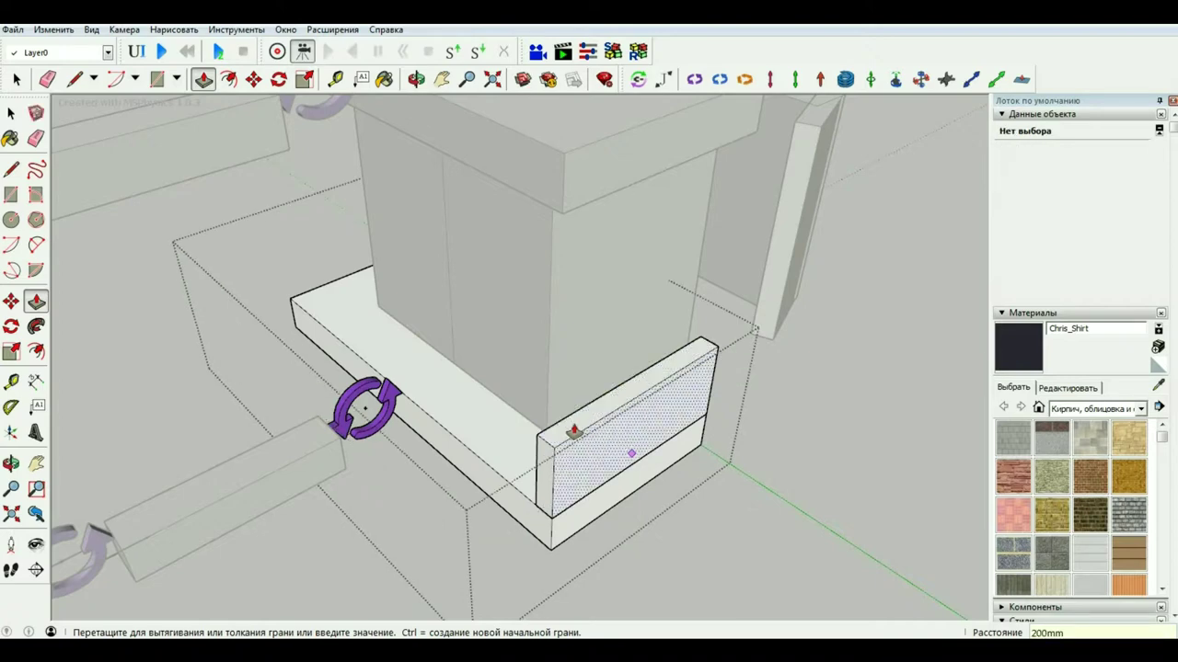
{"action": "mouse_move", "coordinate": [631, 452]}
{"action": "middle_mouse_down"}
{"action": "mouse_move", "coordinate": [655, 380]}
{"action": "mouse_move", "coordinate": [648, 427]}
{"action": "middle_mouse_up"}
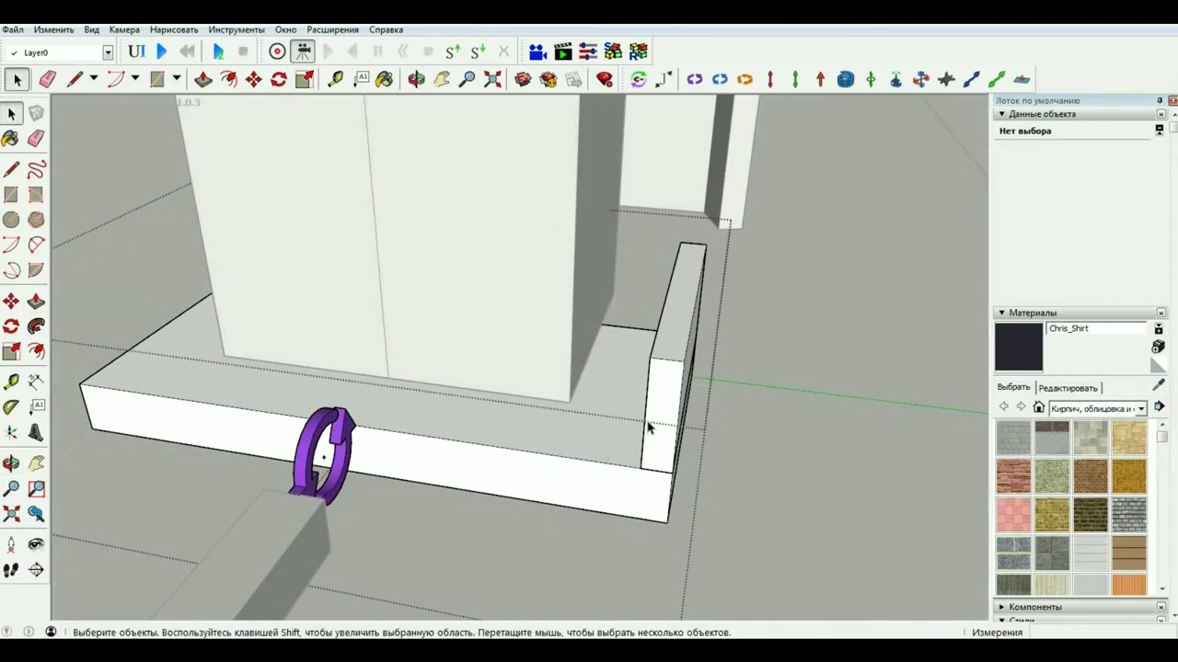
Make the new wall a group and copy it to the plate's left end.
{"action": "right_click", "coordinate": [661, 394]}
{"action": "left_click", "coordinate": [726, 207]}
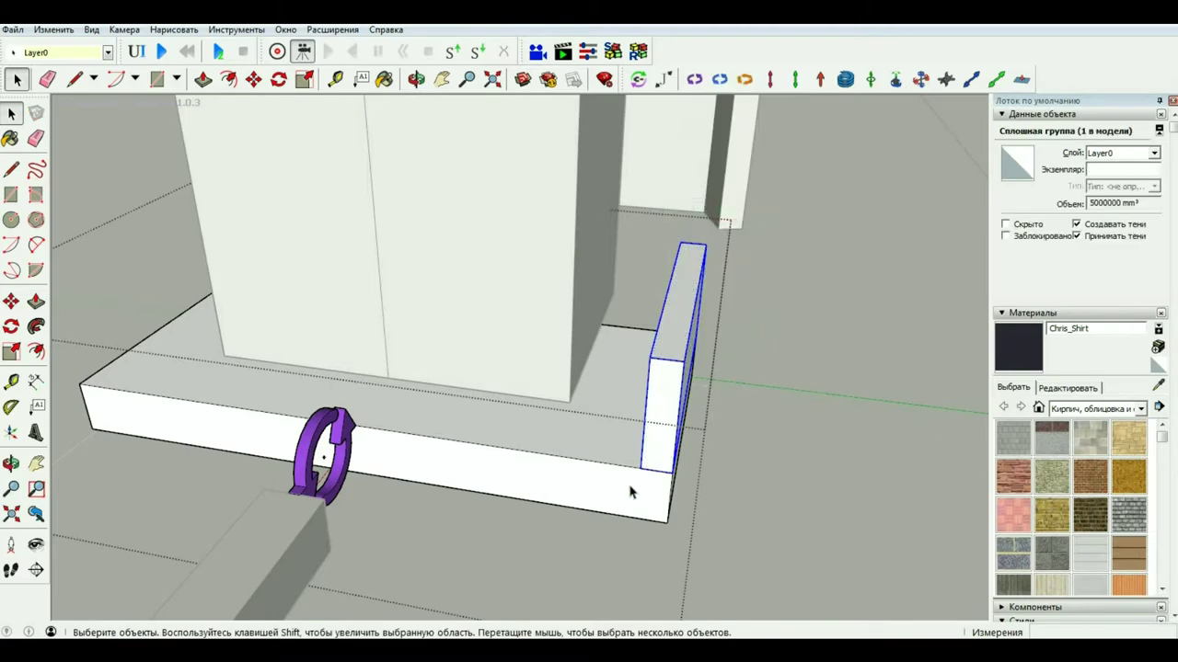
{"action": "left_click", "coordinate": [253, 79]}
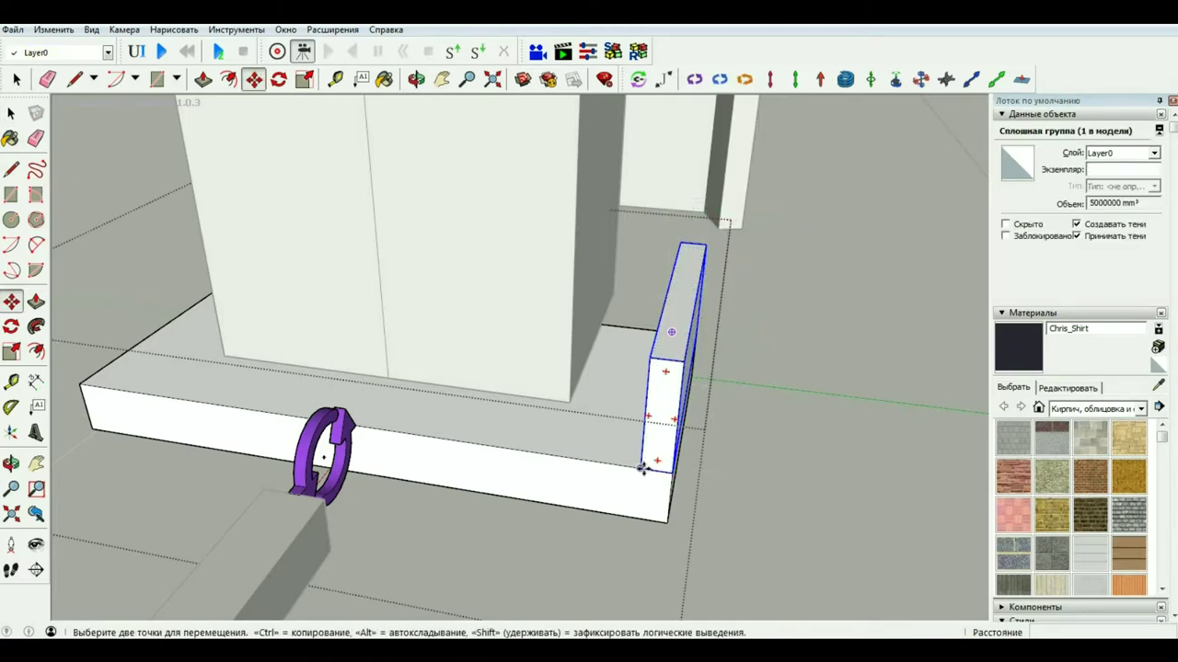
{"action": "left_click", "coordinate": [643, 469]}
{"action": "key", "text": "ctrl"}
{"action": "left_click", "coordinate": [92, 429]}
{"action": "key", "text": "space"}
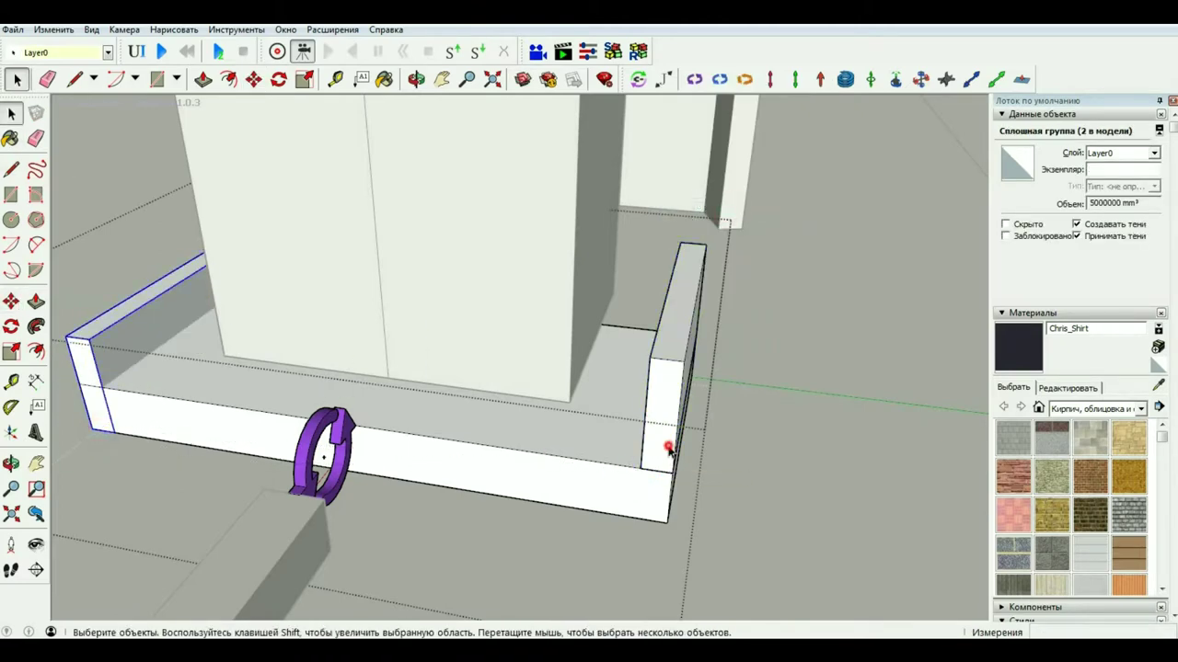
Rotate the right end wall outward about 20° around its bottom corner.
{"action": "left_click", "coordinate": [11, 301]}
{"action": "left_click", "coordinate": [670, 471]}
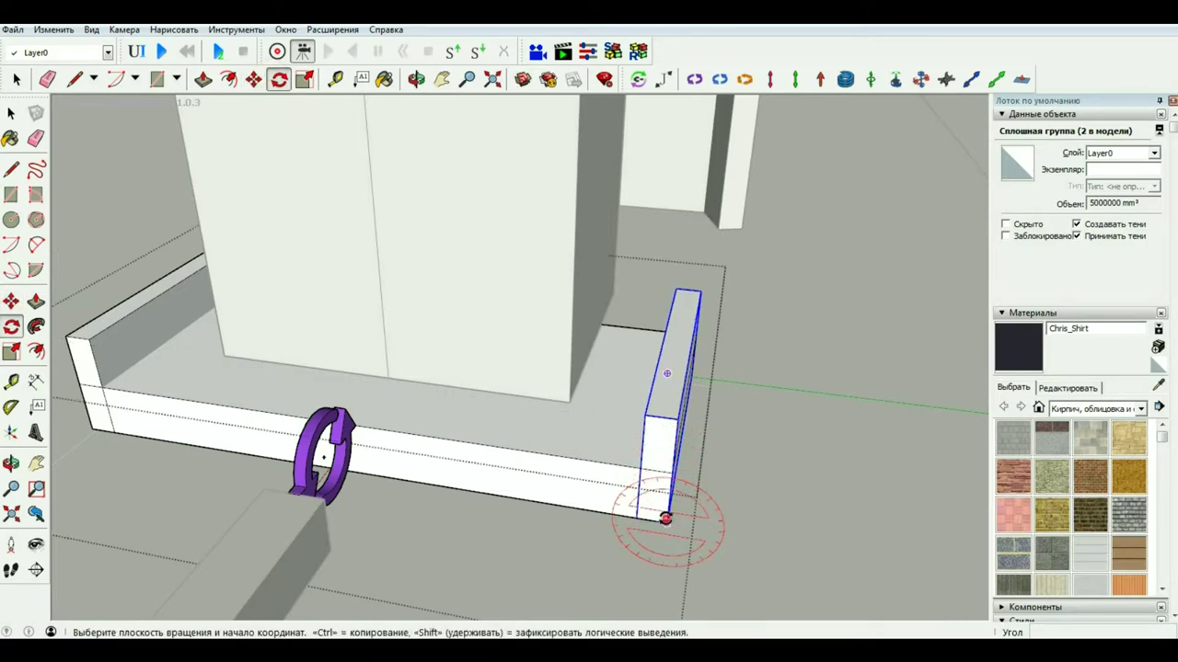
{"action": "left_click", "coordinate": [664, 518]}
{"action": "left_click", "coordinate": [678, 416]}
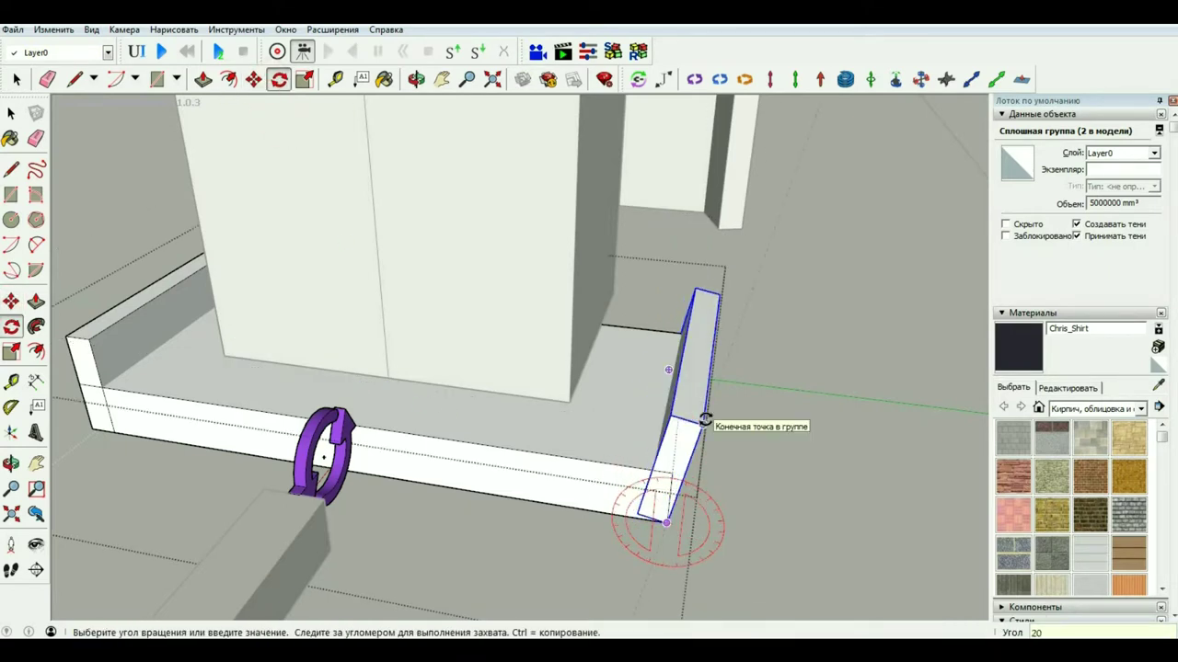
{"action": "left_click", "coordinate": [704, 420]}
{"action": "key", "text": "space"}
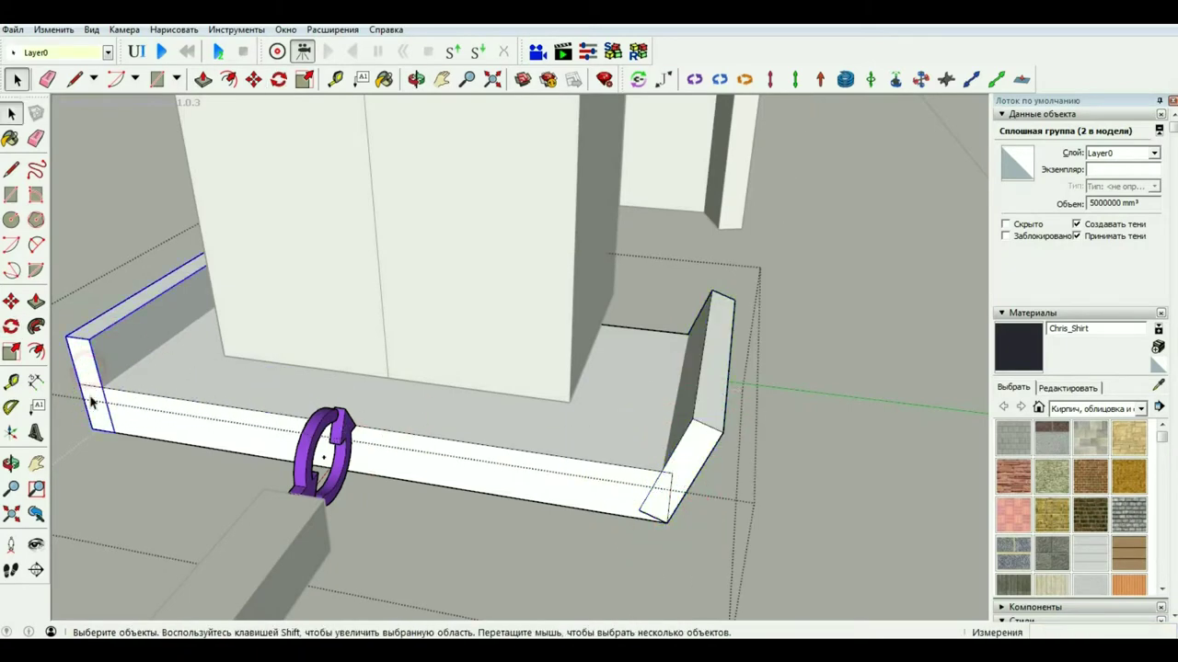
Tilt the left end wall outward to match the right one.
{"action": "key", "text": "q"}
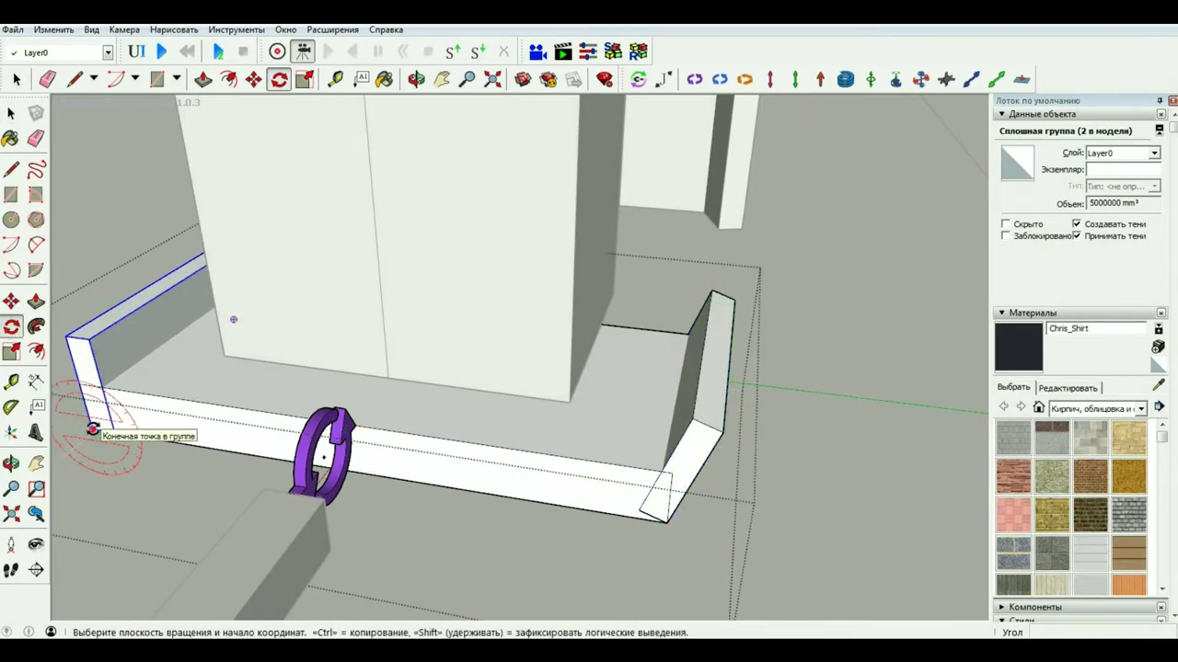
{"action": "left_click", "coordinate": [92, 430]}
{"action": "scroll", "coordinate": [110, 368], "scroll_direction": "up", "scroll_amount": 3}
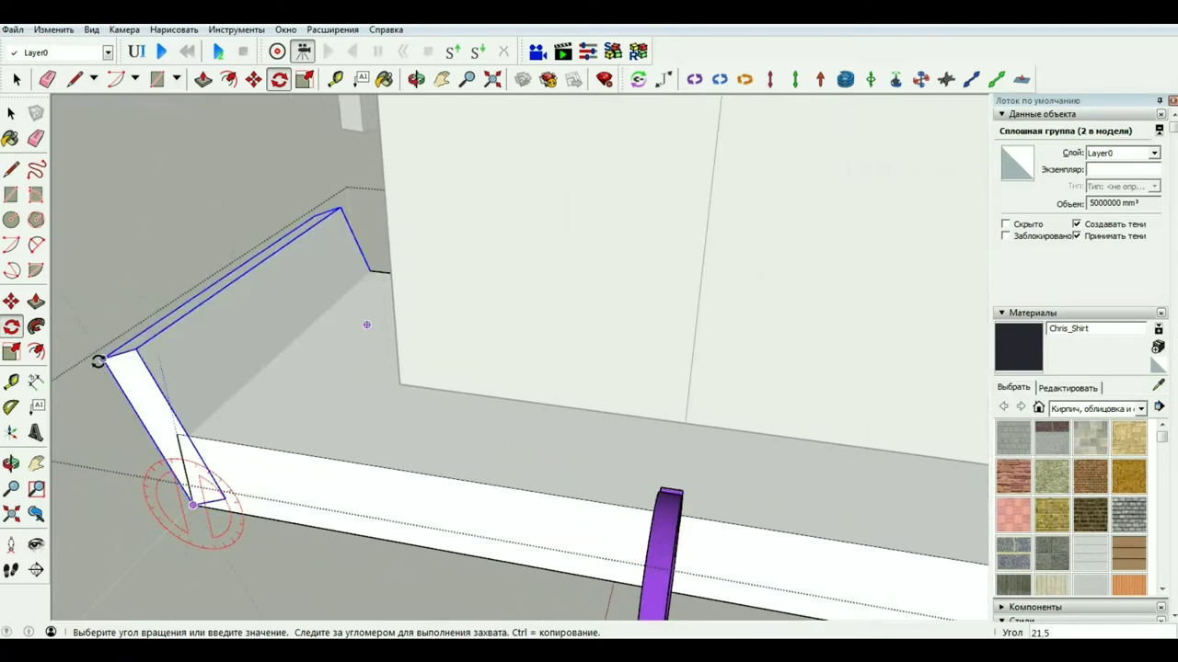
{"action": "left_click", "coordinate": [97, 362]}
{"action": "key", "text": "space"}
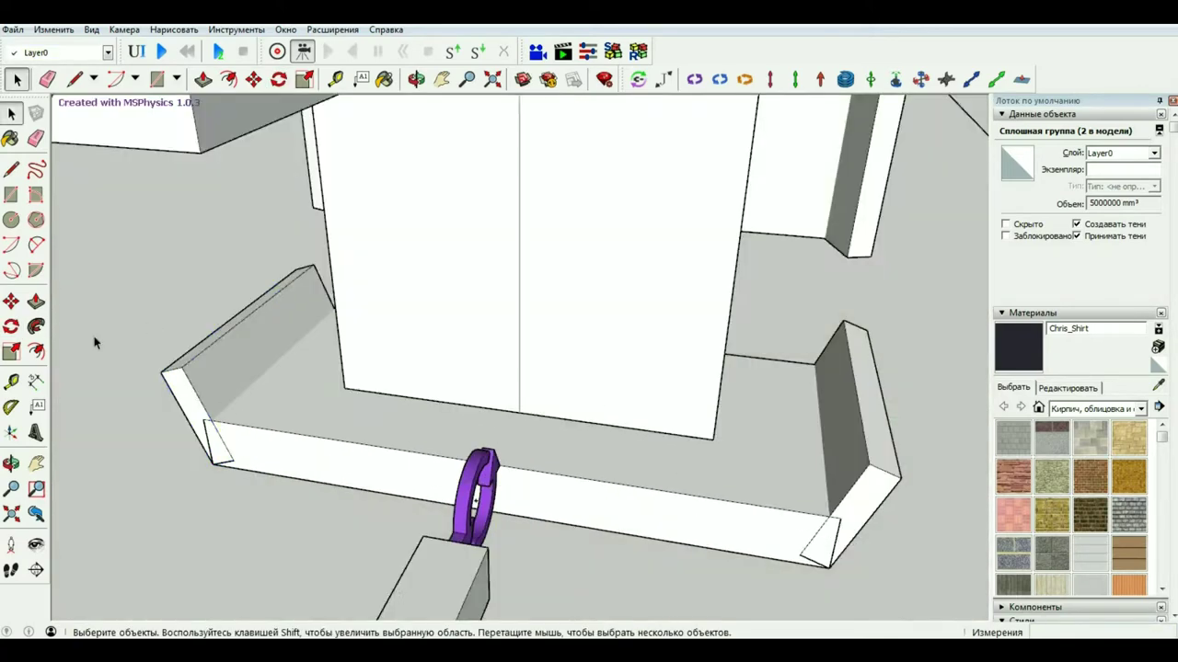
{"action": "middle_click_drag", "start_coordinate": [237, 396], "coordinate": [653, 310]}
{"action": "scroll", "coordinate": [652, 310], "scroll_direction": "up", "scroll_amount": 5}
{"action": "left_click", "coordinate": [593, 251]}
{"action": "middle_click_drag", "start_coordinate": [593, 251], "coordinate": [691, 295]}
Draw a 500 by 50 rectangle at the block's right end and pull it up into a lip.
{"action": "double_click", "coordinate": [708, 299]}
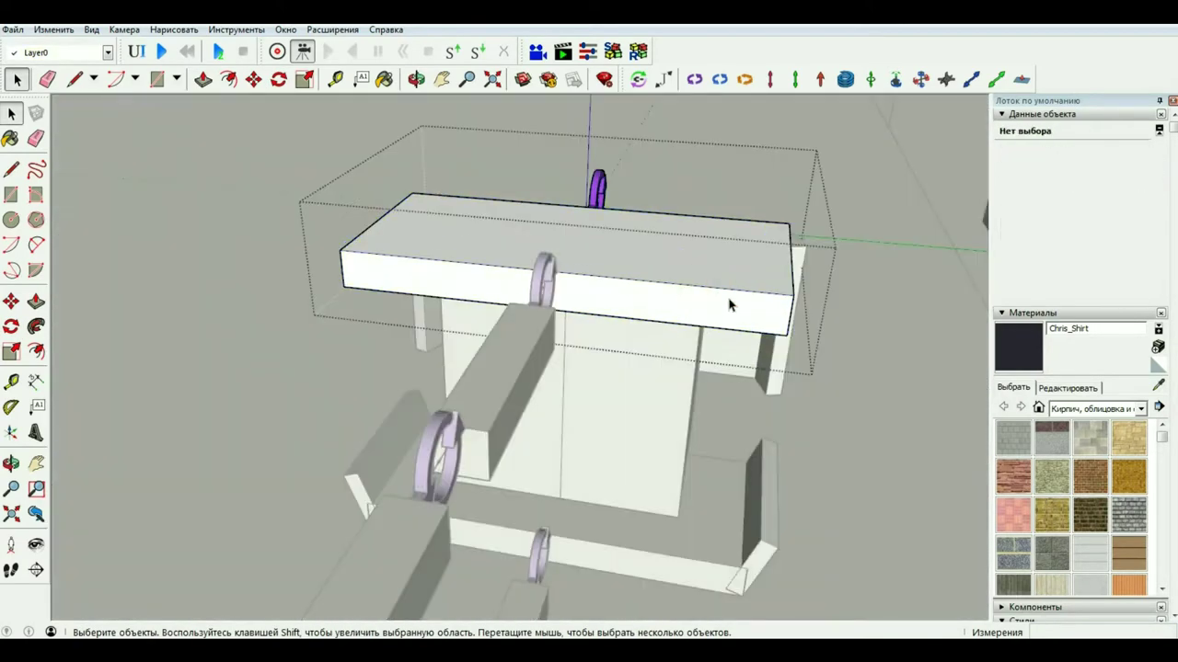
{"action": "key", "text": "r"}
{"action": "left_click", "coordinate": [787, 224]}
{"action": "type", "text": "500;50"}
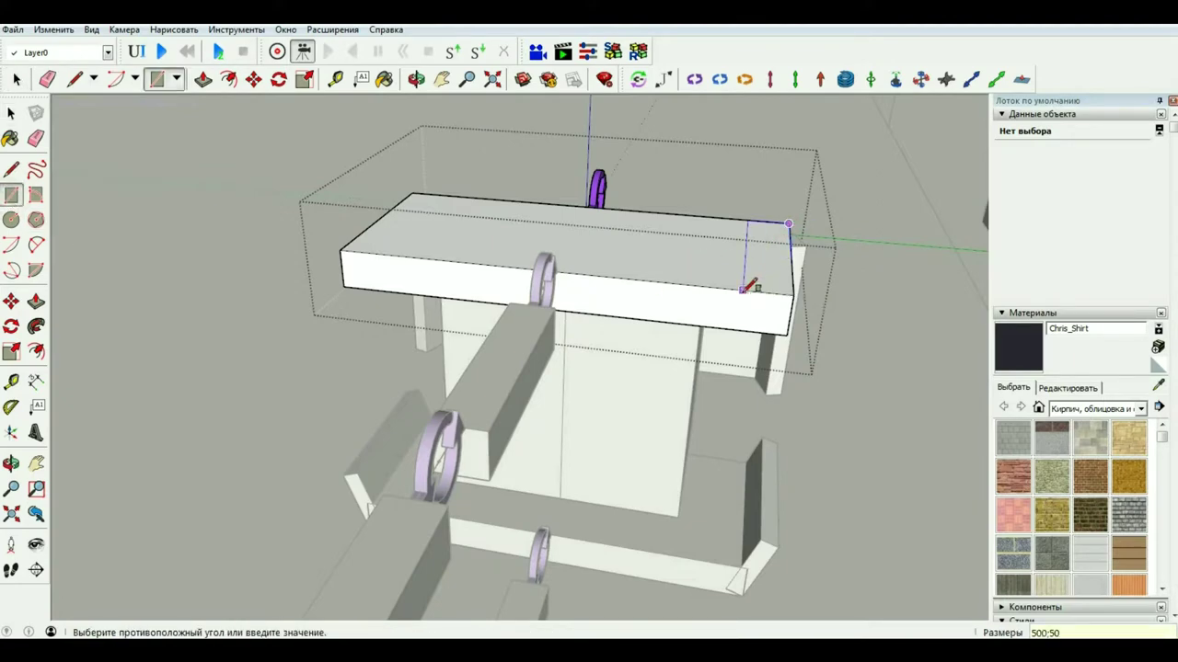
{"action": "key", "text": "Return"}
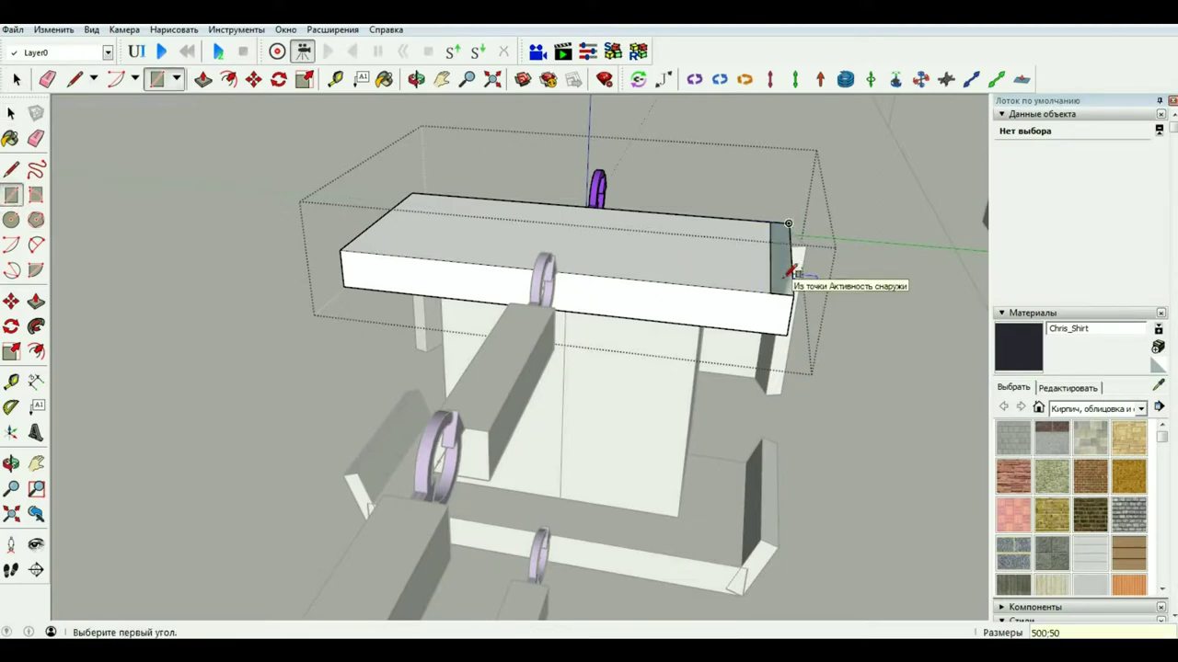
{"action": "key", "text": "p"}
{"action": "left_click_drag", "start_coordinate": [789, 272], "coordinate": [801, 215]}
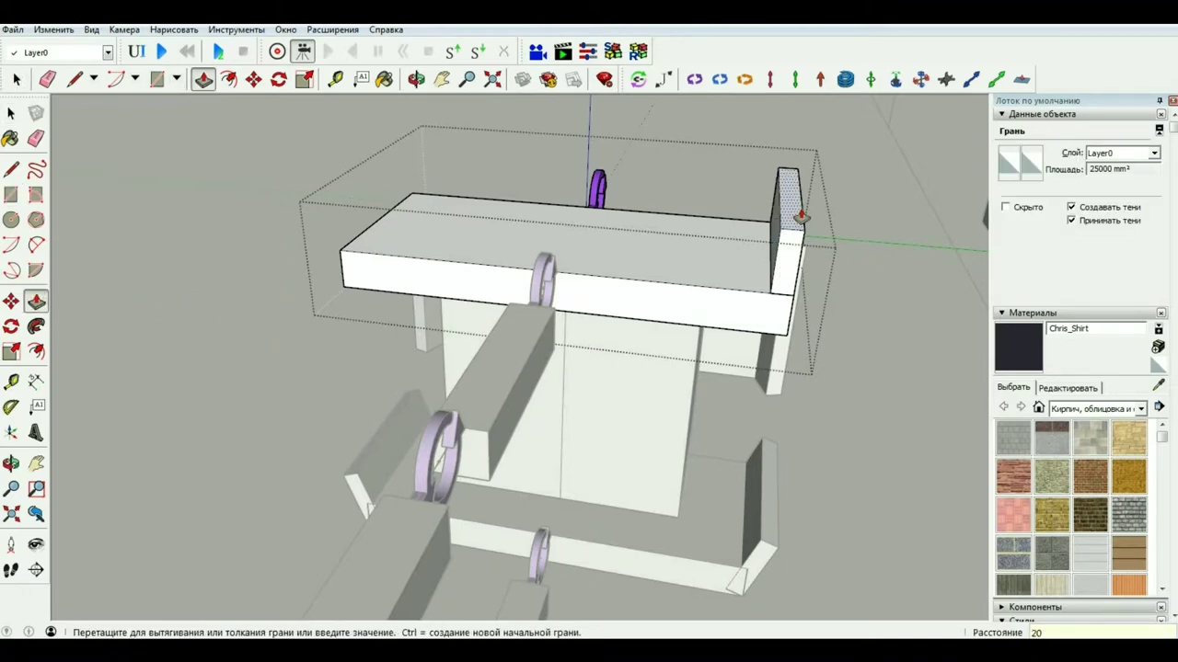
{"action": "key", "text": "space"}
{"action": "scroll", "coordinate": [671, 321], "scroll_direction": "up", "scroll_amount": 5}
{"action": "scroll", "coordinate": [670, 321], "scroll_direction": "down", "scroll_amount": 3}
Make the end lip its own group and move it 200 mm down below the block.
{"action": "scroll", "coordinate": [773, 268], "scroll_direction": "up", "scroll_amount": 3}
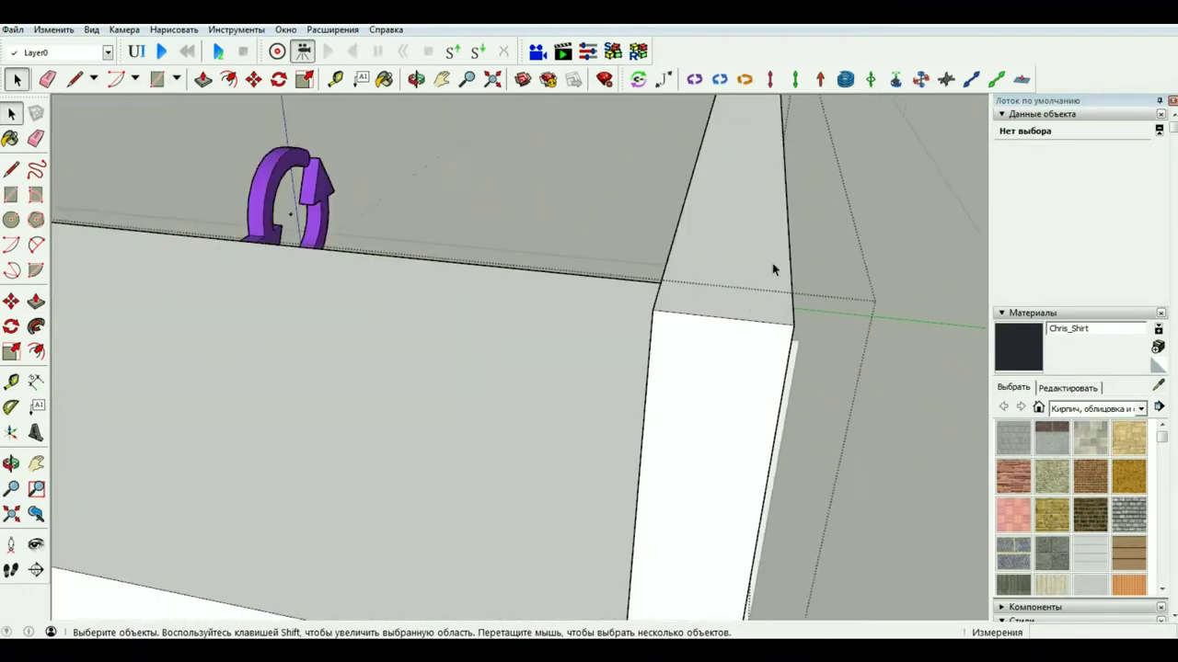
{"action": "scroll", "coordinate": [709, 360], "scroll_direction": "down", "scroll_amount": 3}
{"action": "scroll", "coordinate": [709, 359], "scroll_direction": "down", "scroll_amount": 2}
{"action": "left_click", "coordinate": [712, 384]}
{"action": "right_click", "coordinate": [712, 384]}
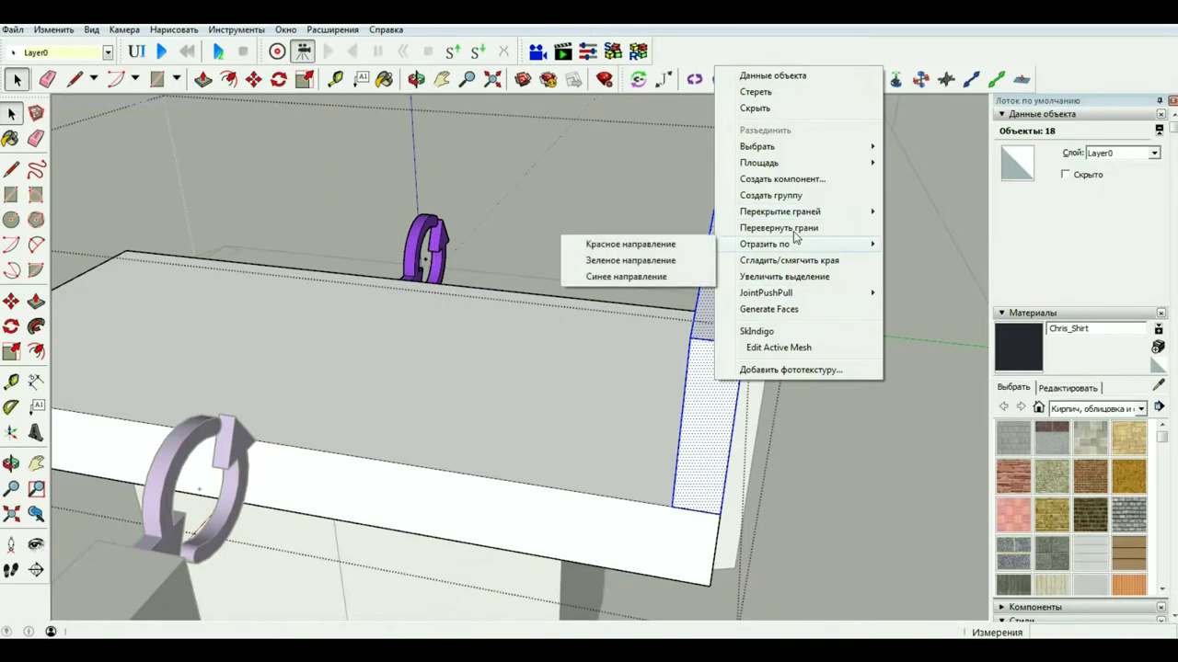
{"action": "left_click", "coordinate": [771, 195]}
{"action": "scroll", "coordinate": [552, 337], "scroll_direction": "down", "scroll_amount": 5}
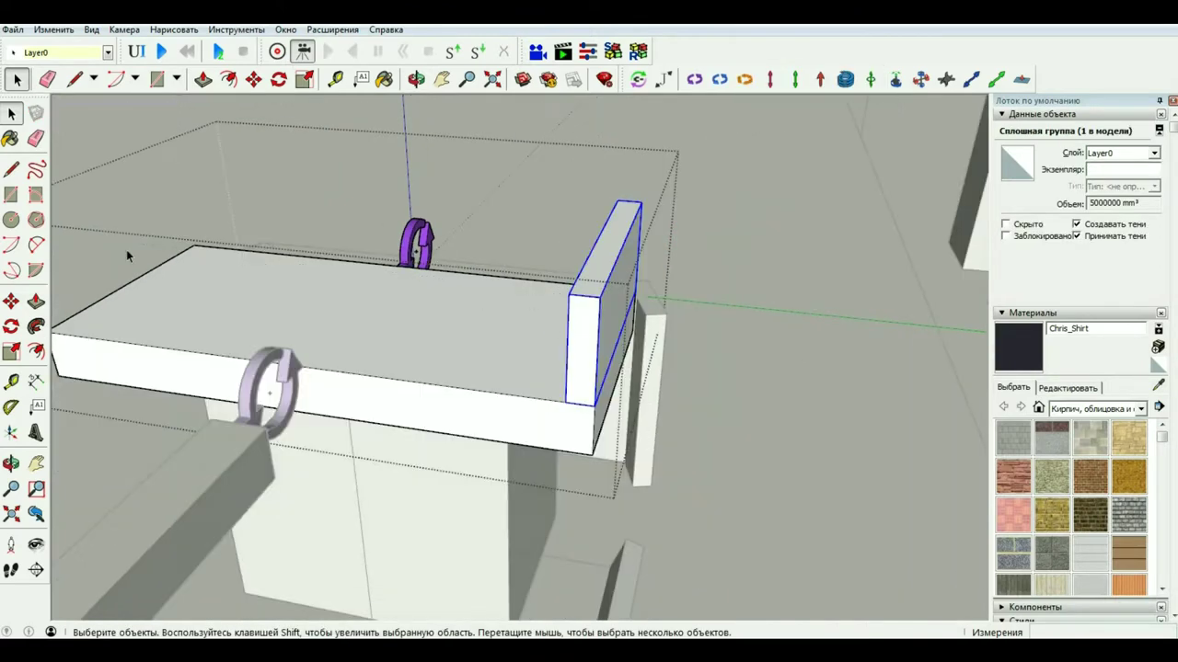
{"action": "left_click", "coordinate": [10, 302]}
{"action": "left_click", "coordinate": [598, 297]}
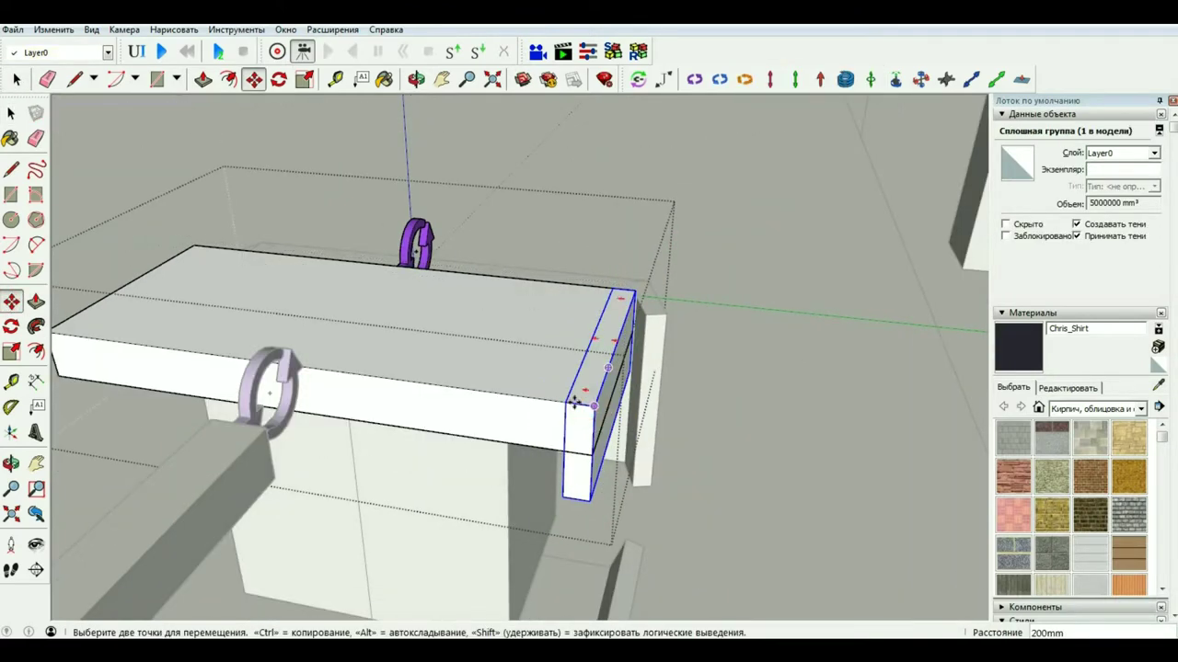
Copy the leg 1050 mm to the block's left end.
{"action": "left_click", "coordinate": [572, 401]}
{"action": "key", "text": "ctrl"}
{"action": "scroll", "coordinate": [276, 295], "scroll_direction": "down", "scroll_amount": 1}
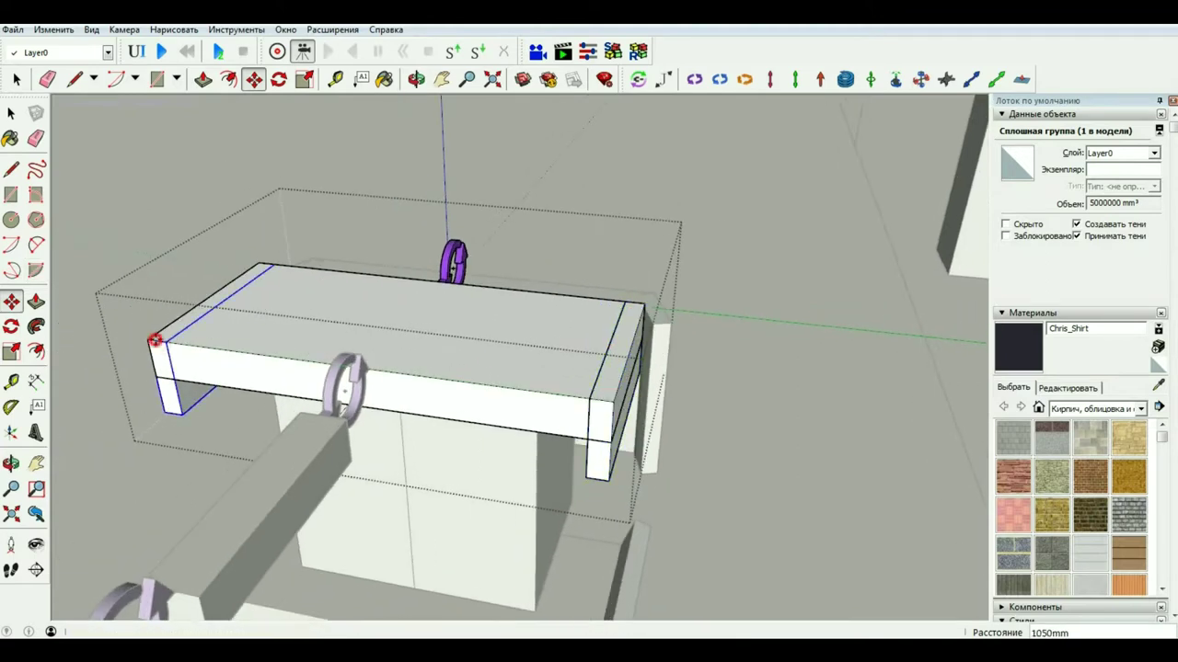
{"action": "left_click", "coordinate": [152, 343]}
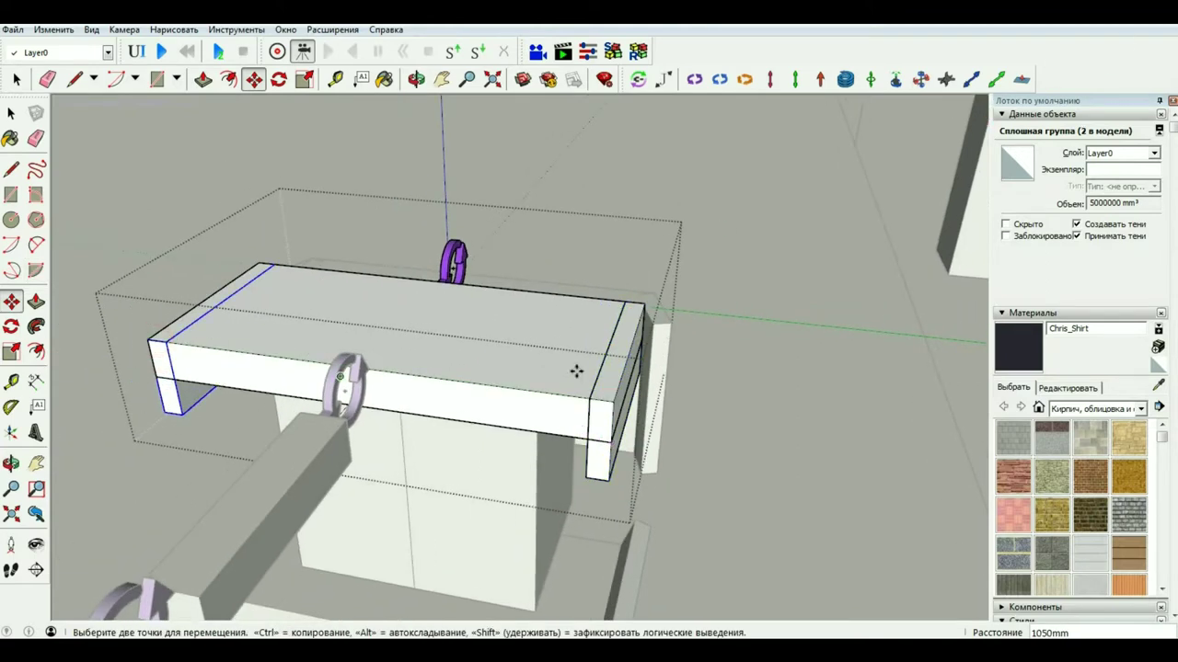
{"action": "middle_click_drag", "start_coordinate": [708, 319], "coordinate": [720, 464]}
{"action": "key", "text": "space"}
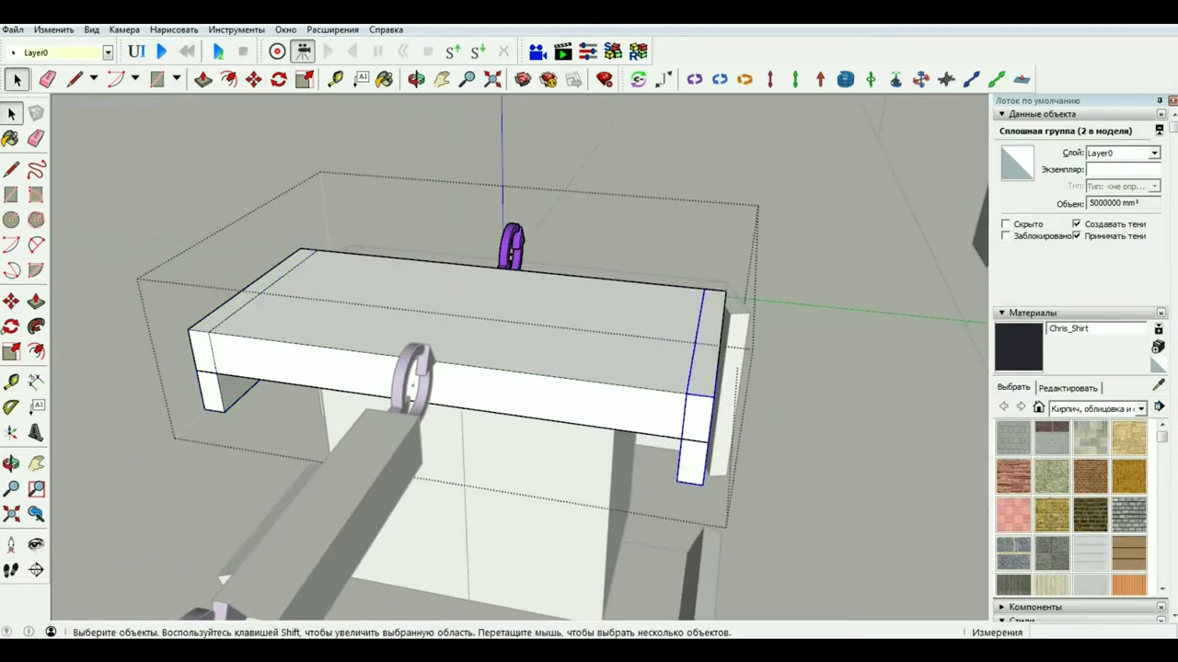
Rotate the right leg outward about 20° around its top.
{"action": "key", "text": "q"}
{"action": "left_click", "coordinate": [713, 398]}
{"action": "left_click", "coordinate": [705, 461]}
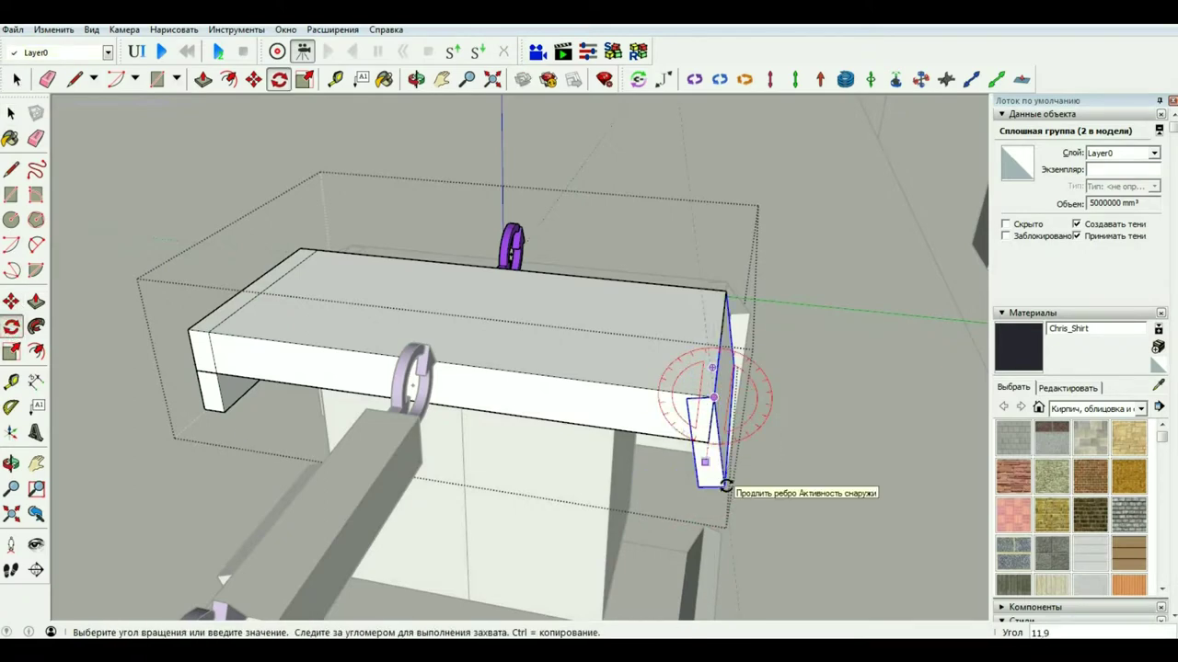
{"action": "left_click", "coordinate": [726, 485]}
{"action": "key", "text": "space"}
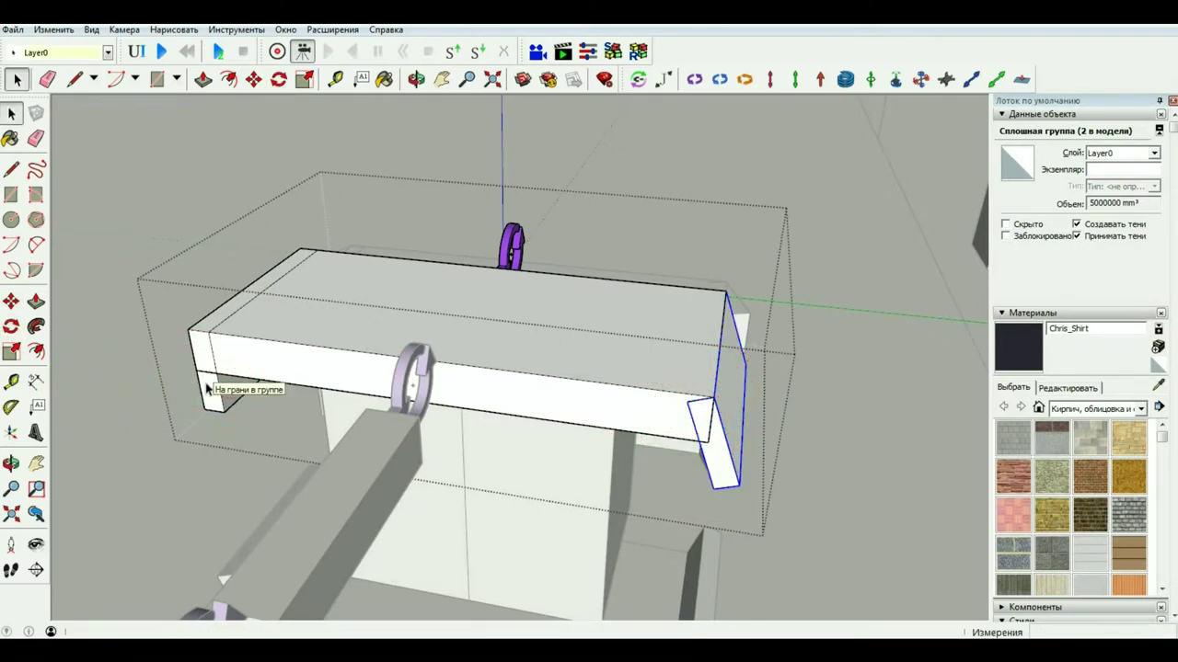
Rotate the left leg outward 20° and view the whole trebuchet scene.
{"action": "key", "text": "q"}
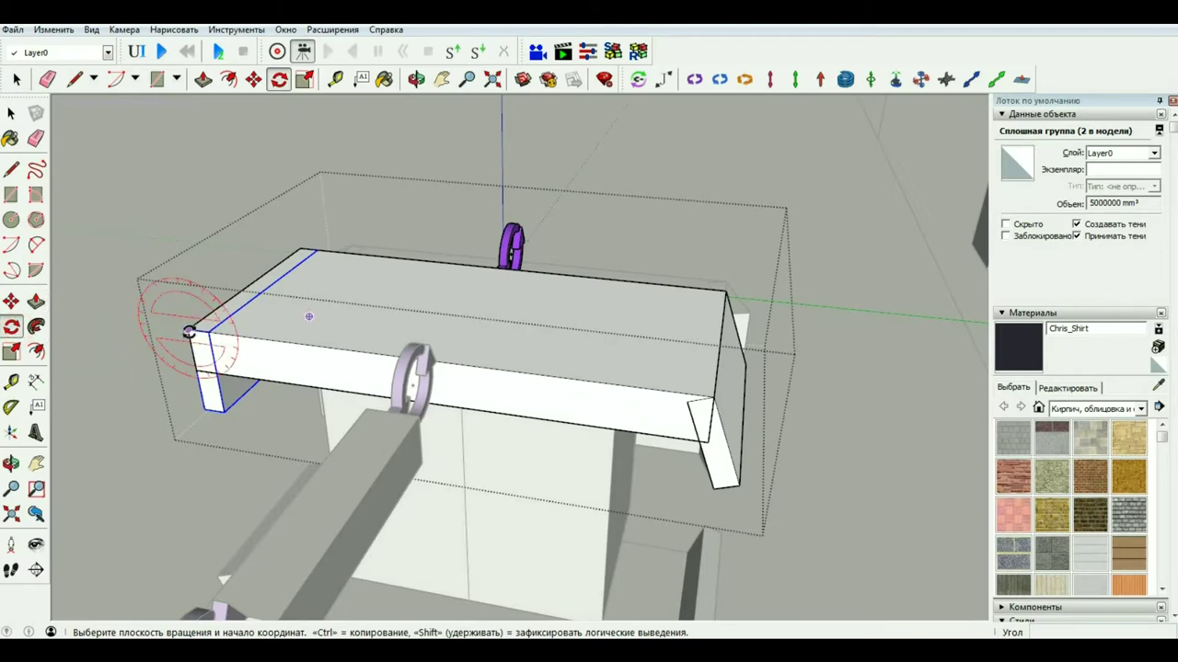
{"action": "left_click", "coordinate": [188, 328]}
{"action": "left_click", "coordinate": [208, 407]}
{"action": "left_click", "coordinate": [182, 410]}
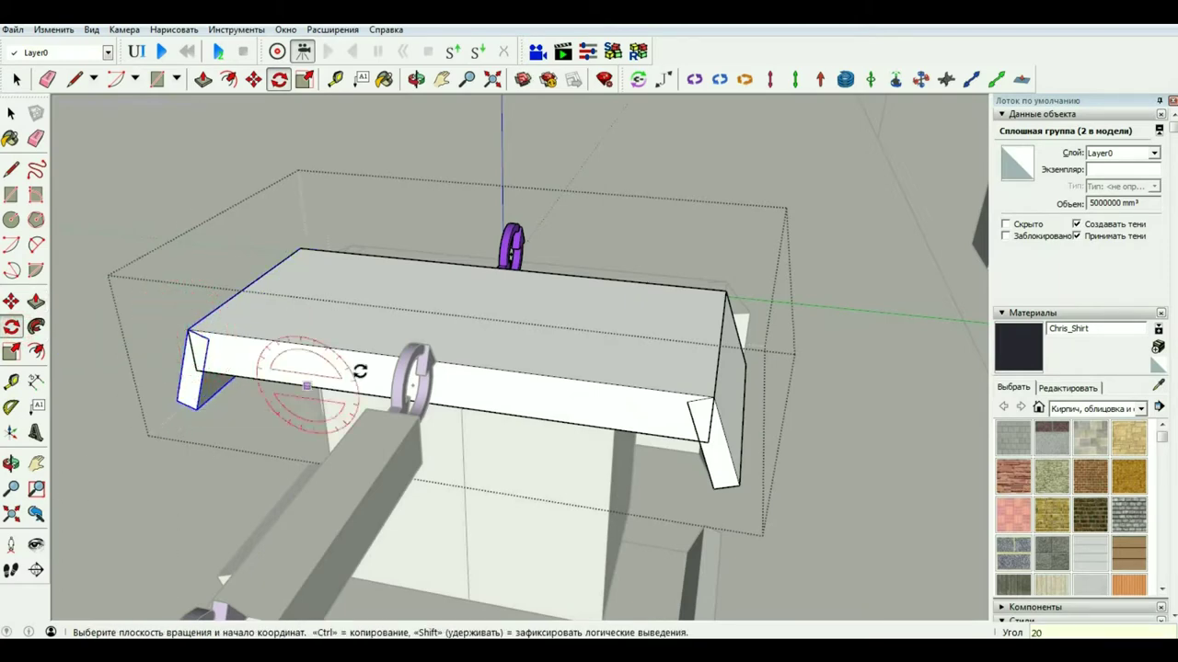
{"action": "key", "text": "space"}
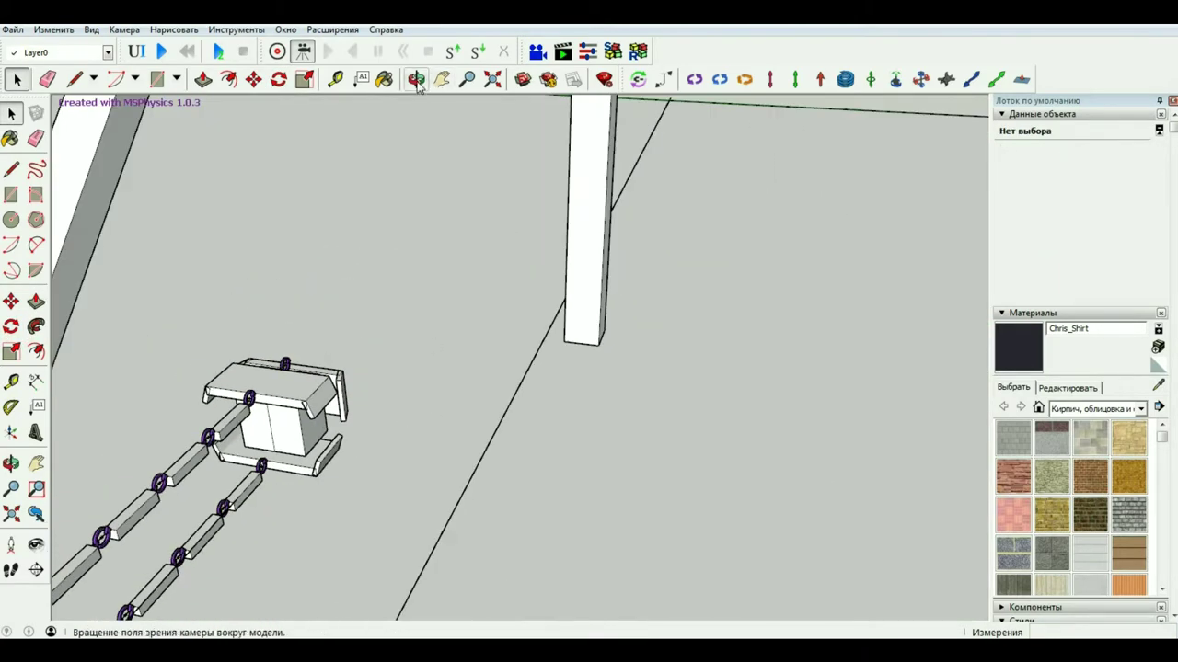
{"action": "middle_click_drag", "start_coordinate": [441, 405], "coordinate": [357, 99]}
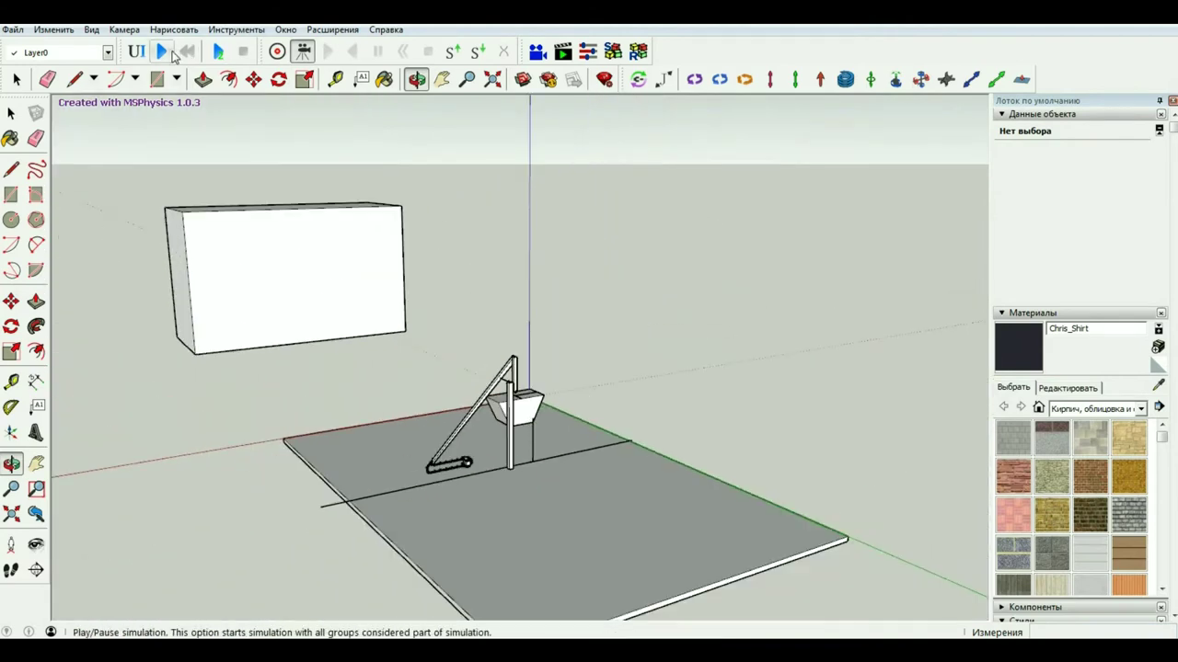
Run the MSPhysics simulation as a test, then reset it.
{"action": "left_click", "coordinate": [171, 55]}
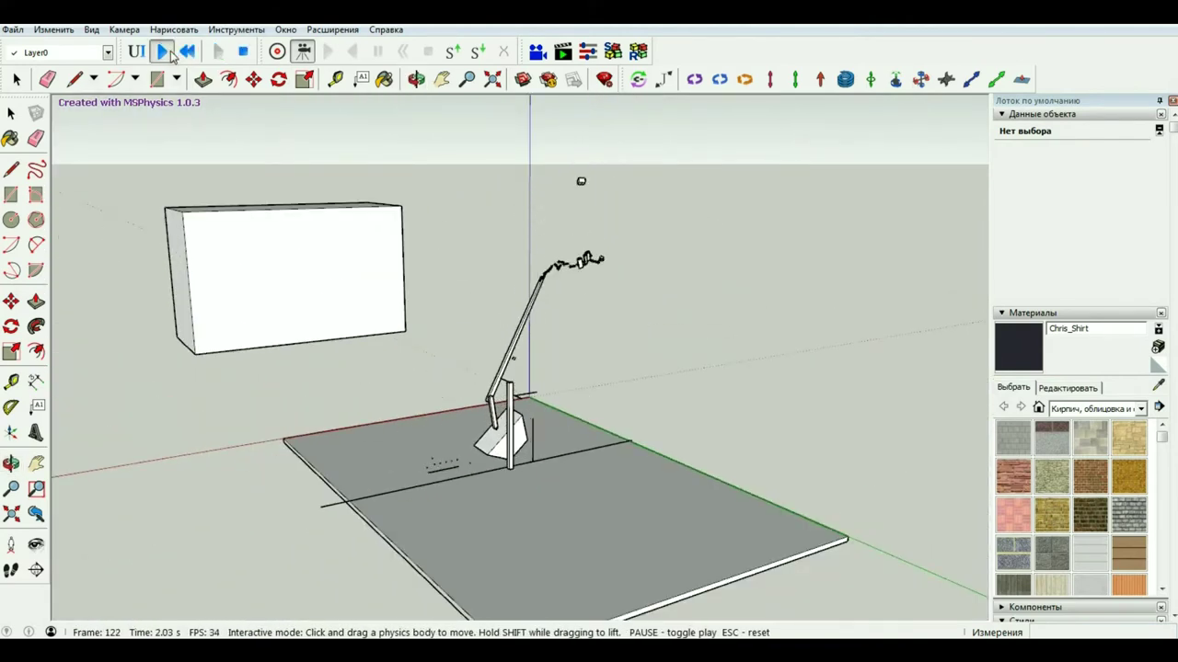
{"action": "key", "text": "Escape"}
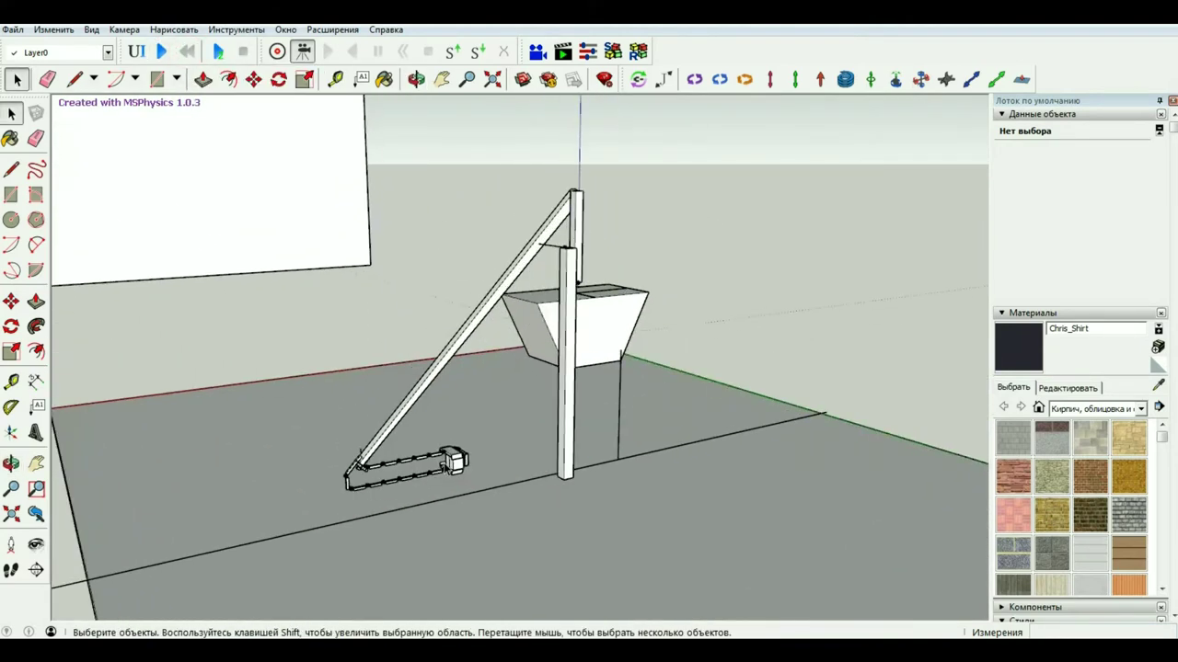
{"action": "scroll", "coordinate": [460, 460], "scroll_direction": "up", "scroll_amount": 5}
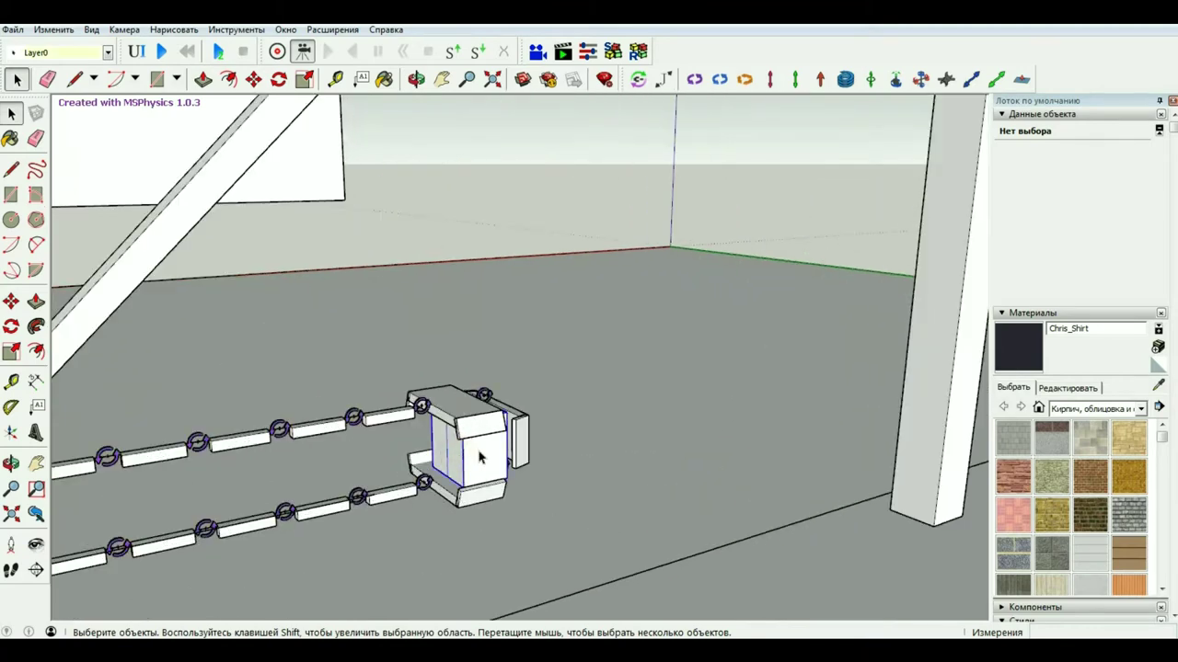
Select the box at the chain's end and start moving a copy toward the ground.
{"action": "left_click", "coordinate": [478, 457]}
{"action": "key", "text": "m"}
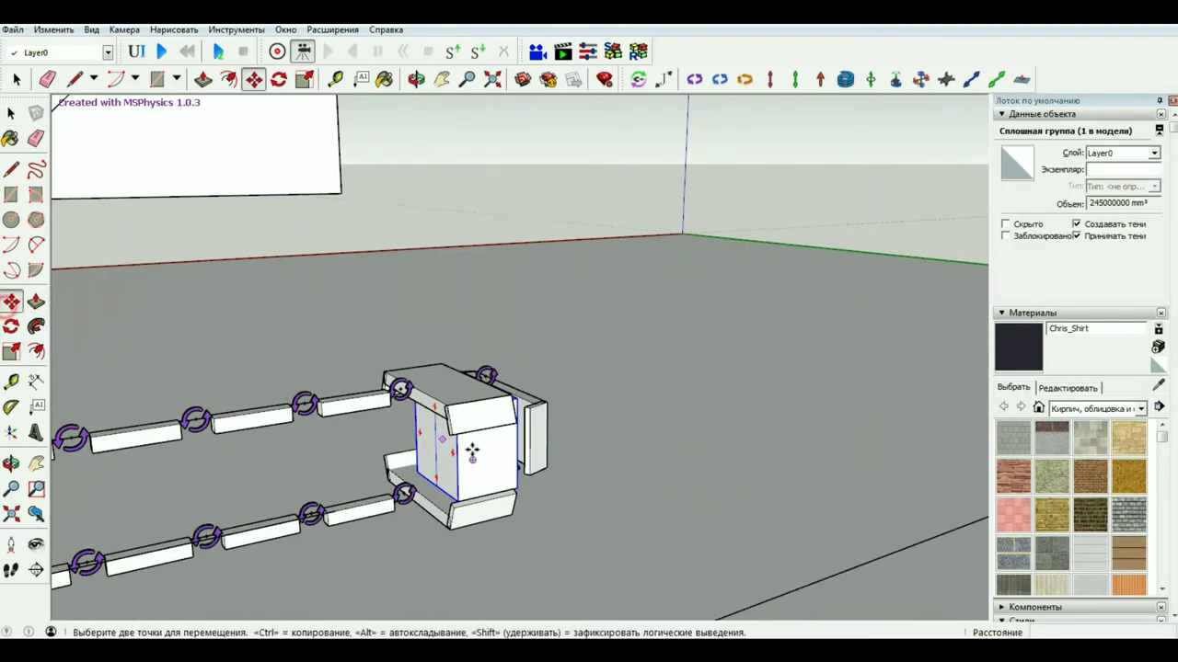
{"action": "scroll", "coordinate": [468, 377], "scroll_direction": "up", "scroll_amount": 2}
{"action": "scroll", "coordinate": [469, 419], "scroll_direction": "up", "scroll_amount": 2}
{"action": "scroll", "coordinate": [539, 534], "scroll_direction": "down", "scroll_amount": 3}
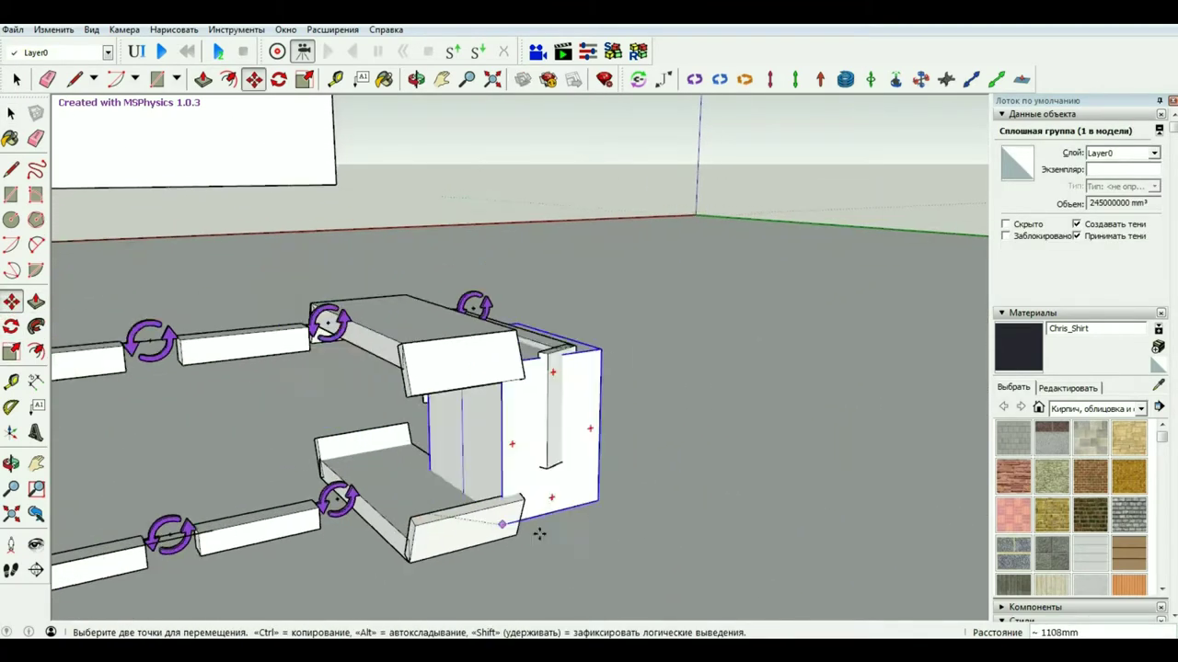
{"action": "left_click", "coordinate": [539, 534], "text": "ctrl"}
{"action": "scroll", "coordinate": [570, 515], "scroll_direction": "down", "scroll_amount": 5}
Drop the box copy on the ground in front of the trebuchet.
{"action": "left_click", "coordinate": [547, 575]}
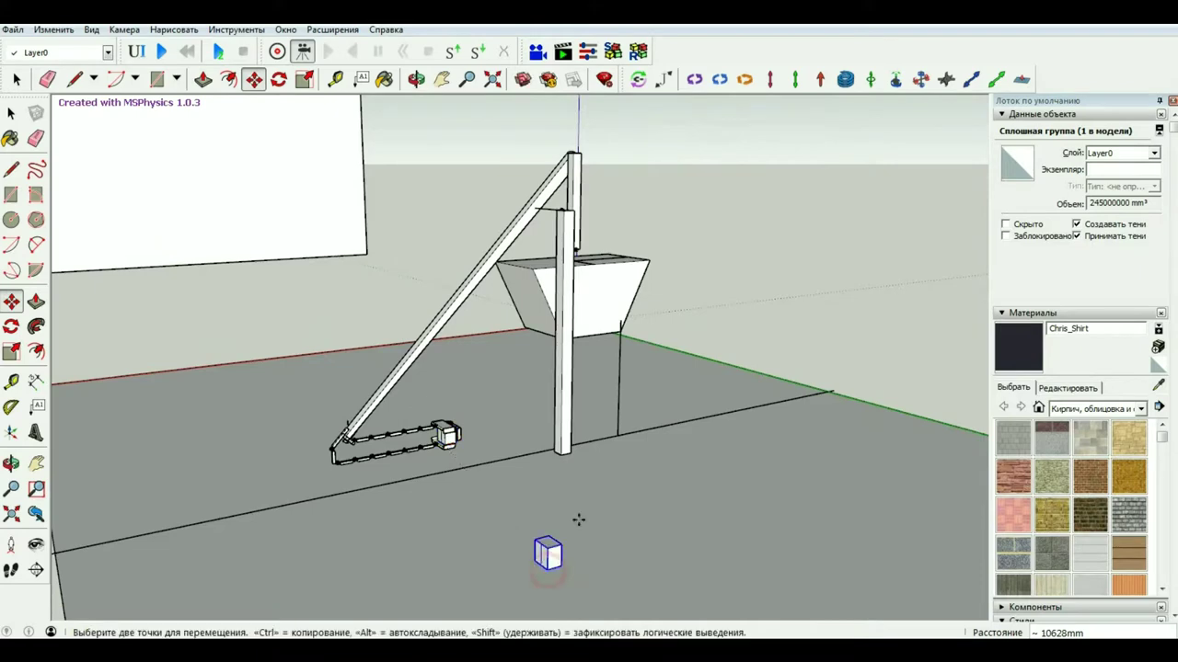
{"action": "scroll", "coordinate": [552, 529], "scroll_direction": "up", "scroll_amount": 2}
{"action": "scroll", "coordinate": [429, 435], "scroll_direction": "down", "scroll_amount": 4}
{"action": "scroll", "coordinate": [429, 435], "scroll_direction": "up", "scroll_amount": 2}
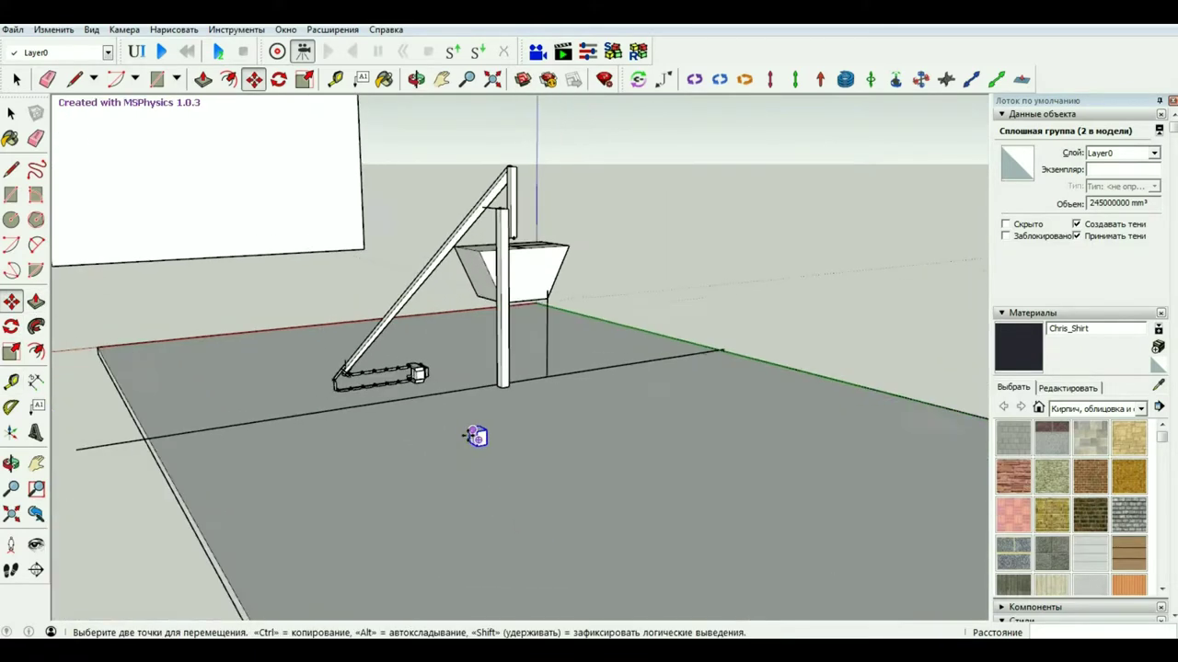
{"action": "scroll", "coordinate": [473, 437], "scroll_direction": "up", "scroll_amount": 2}
{"action": "left_click", "coordinate": [416, 79]}
{"action": "mouse_move", "coordinate": [408, 500]}
{"action": "left_mouse_down"}
{"action": "mouse_move", "coordinate": [453, 533]}
{"action": "mouse_move", "coordinate": [426, 539]}
{"action": "left_mouse_up"}
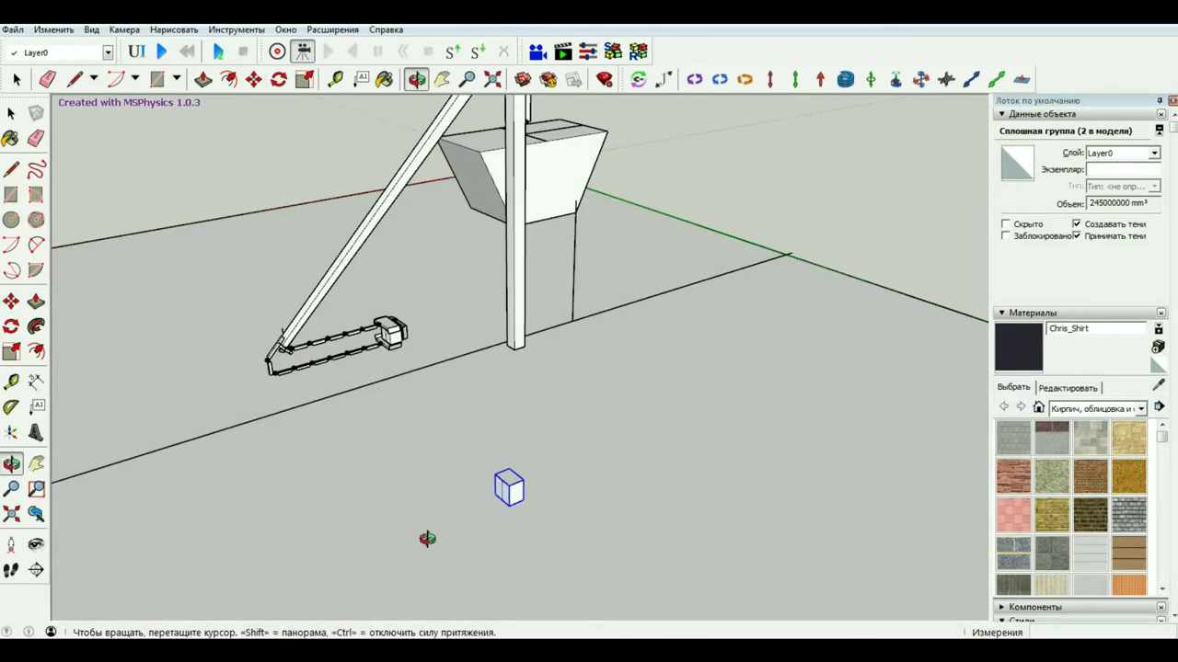
{"action": "key", "text": "space"}
{"action": "scroll", "coordinate": [337, 463], "scroll_direction": "up", "scroll_amount": 2}
Draw a circle on the copied box's side face.
{"action": "key", "text": "q"}
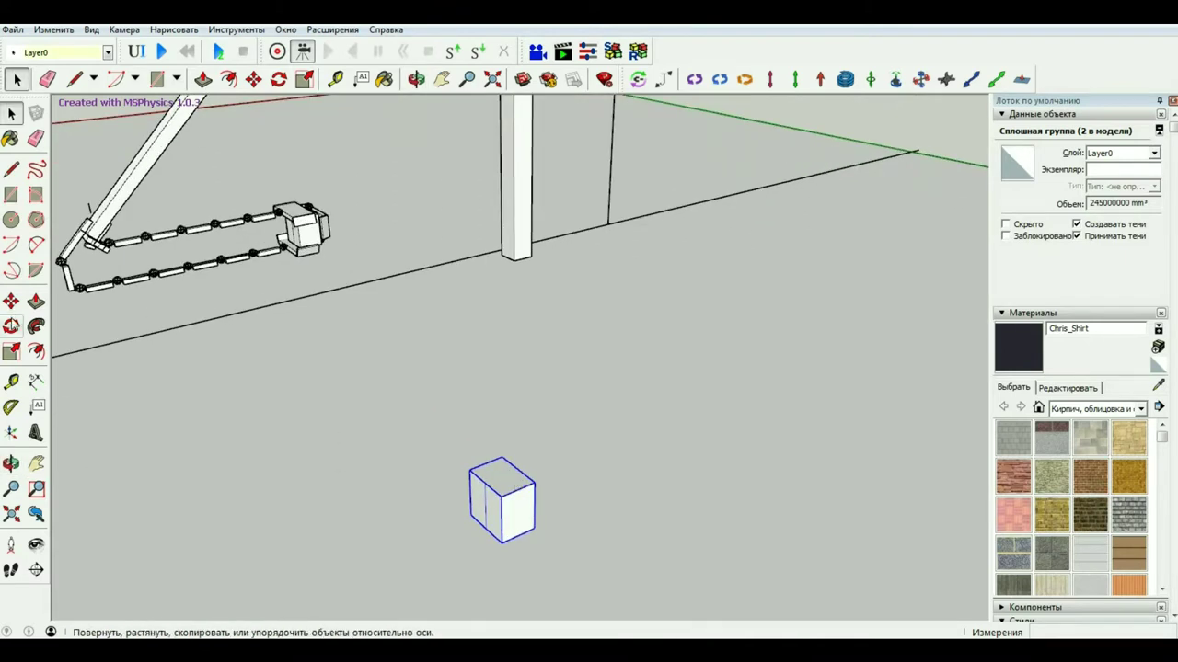
{"action": "left_click", "coordinate": [12, 222]}
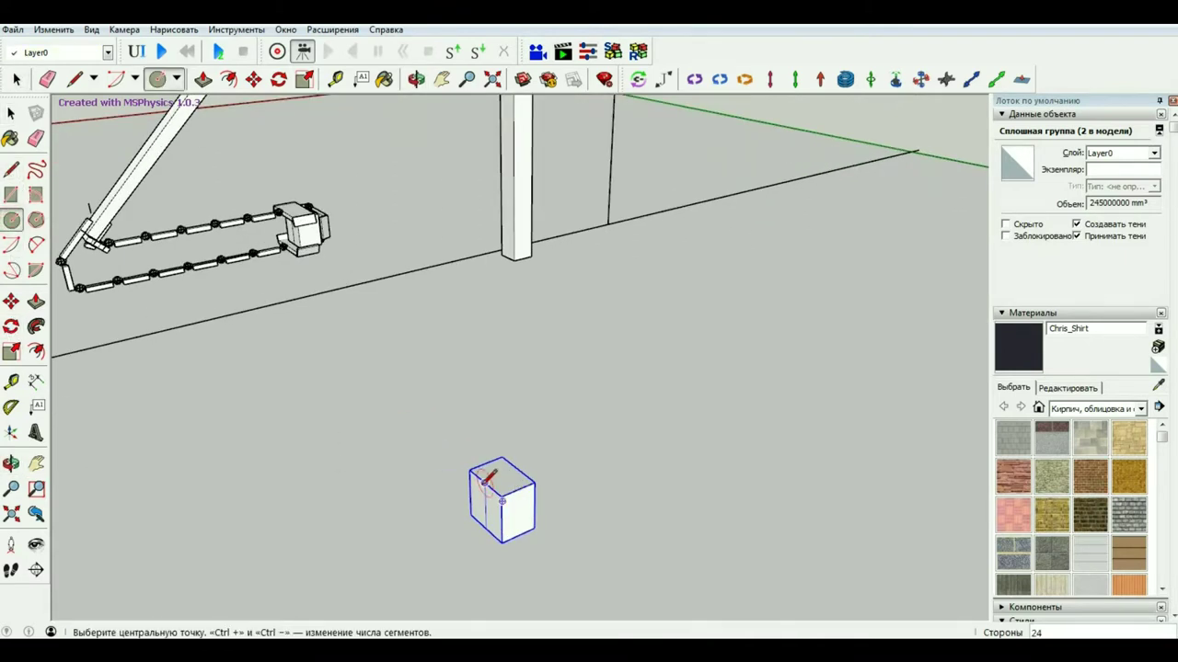
{"action": "left_click", "coordinate": [502, 497]}
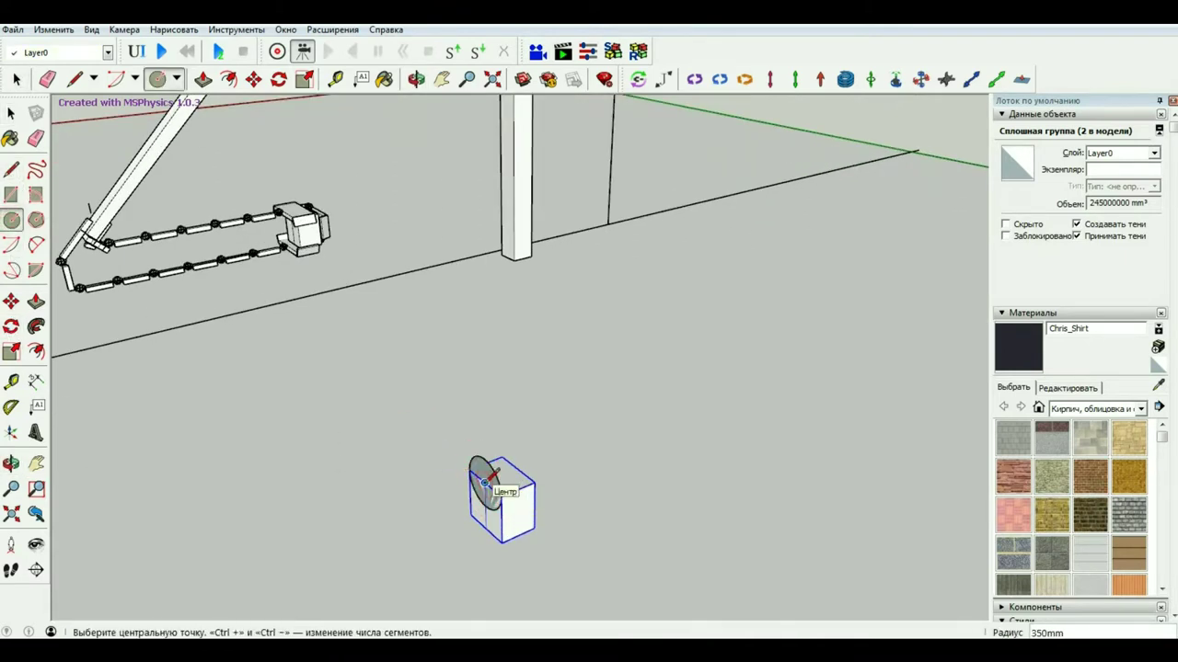
{"action": "left_click", "coordinate": [485, 481]}
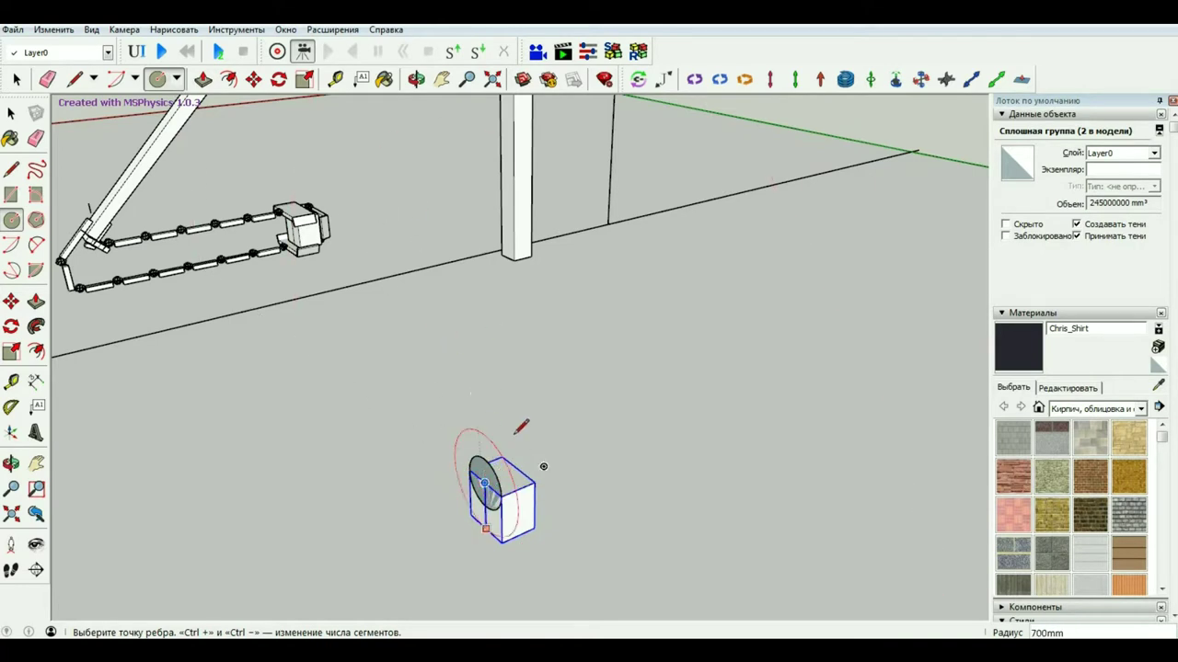
{"action": "left_click", "coordinate": [515, 432]}
{"action": "mouse_move", "coordinate": [515, 432]}
{"action": "middle_mouse_down"}
{"action": "mouse_move", "coordinate": [543, 555]}
{"action": "mouse_move", "coordinate": [360, 468]}
{"action": "mouse_move", "coordinate": [323, 489]}
{"action": "mouse_move", "coordinate": [415, 500]}
{"action": "mouse_move", "coordinate": [350, 502]}
{"action": "mouse_move", "coordinate": [507, 434]}
{"action": "mouse_move", "coordinate": [424, 436]}
{"action": "middle_mouse_up"}
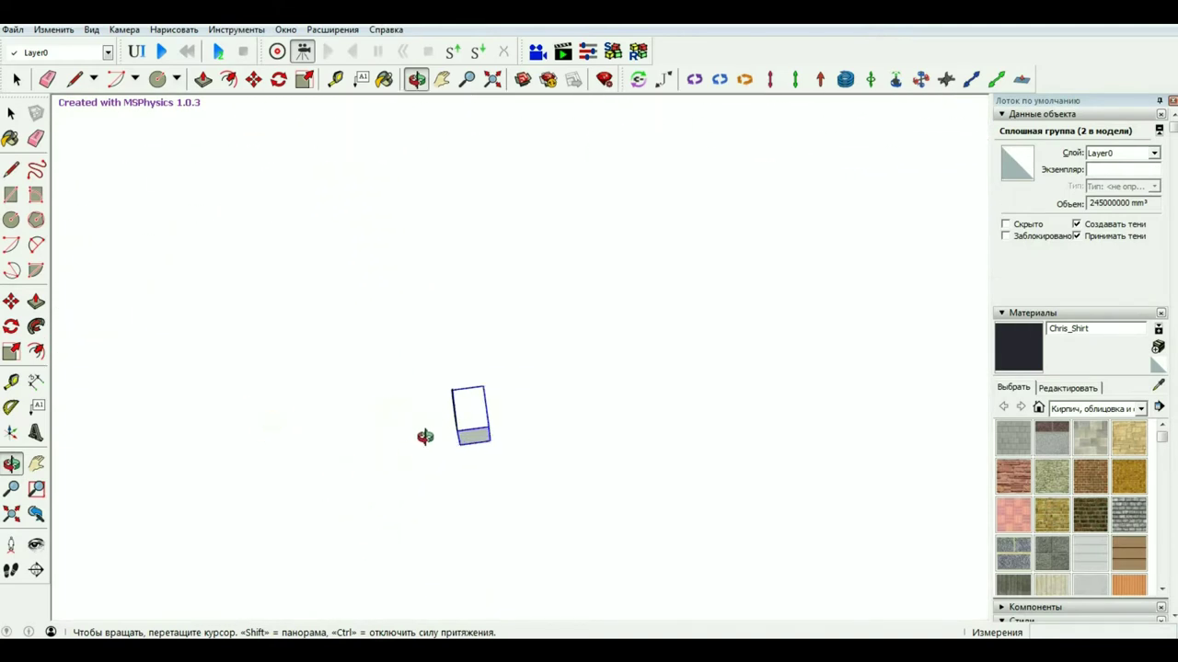
{"action": "scroll", "coordinate": [474, 386], "scroll_direction": "up", "scroll_amount": 3}
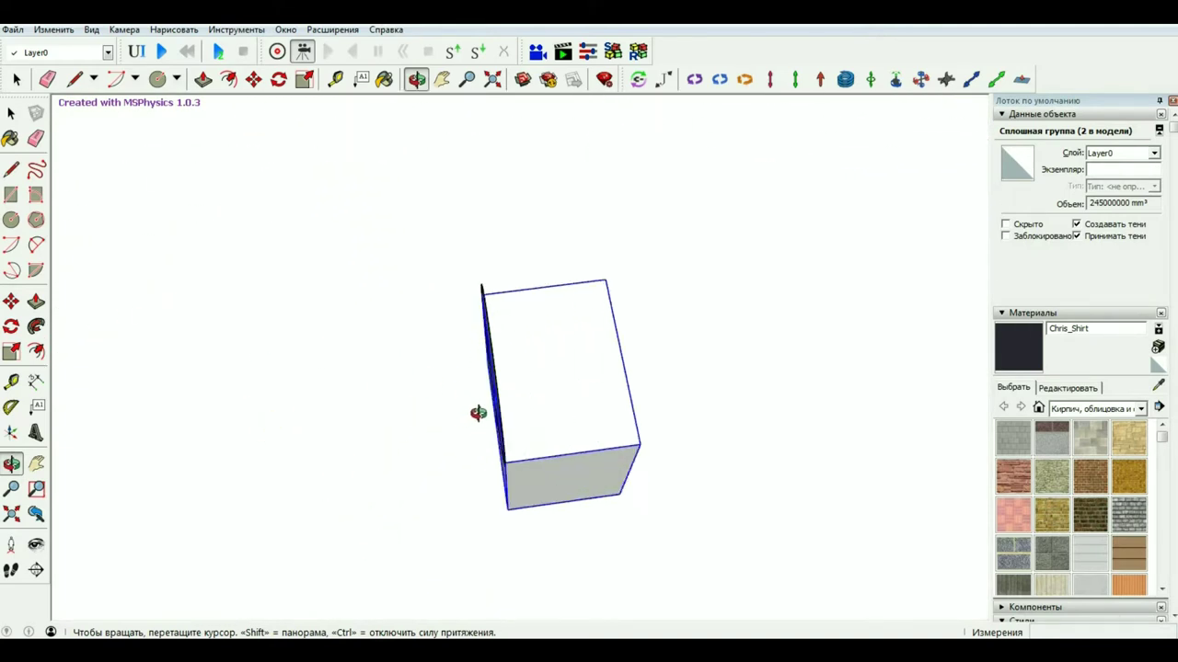
{"action": "scroll", "coordinate": [478, 412], "scroll_direction": "up", "scroll_amount": 5}
Draw a second, larger crossing circle centred on the box edge.
{"action": "left_click", "coordinate": [11, 220]}
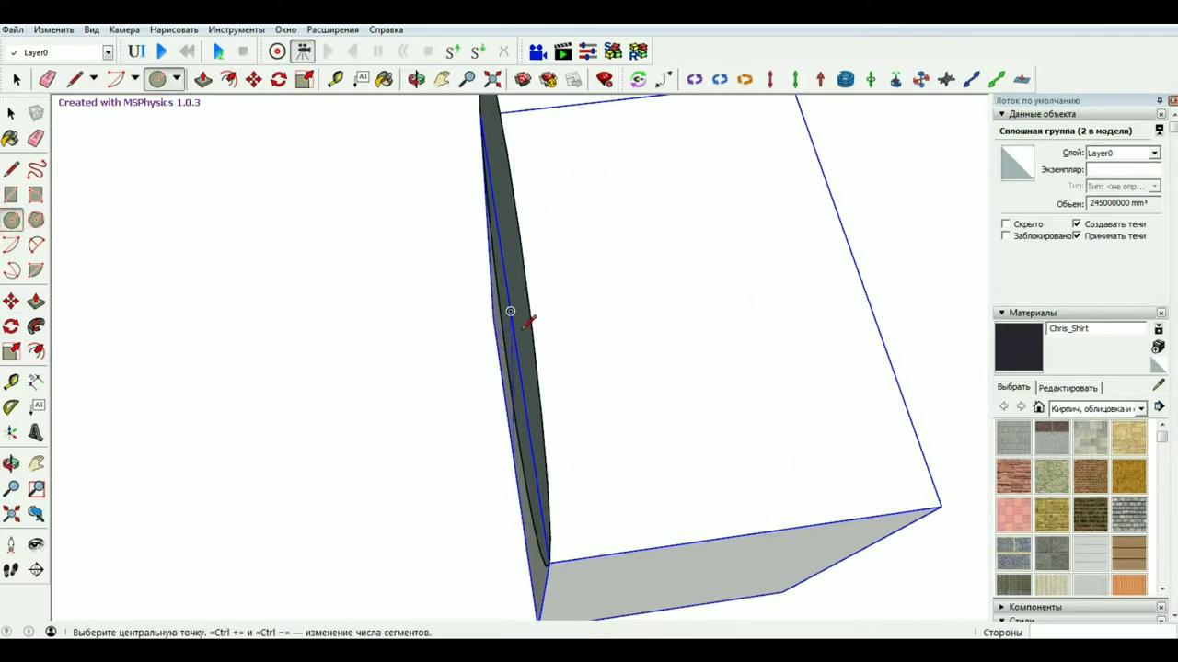
{"action": "left_click", "coordinate": [510, 312]}
{"action": "left_click", "coordinate": [549, 561]}
{"action": "scroll", "coordinate": [599, 407], "scroll_direction": "down", "scroll_amount": 2}
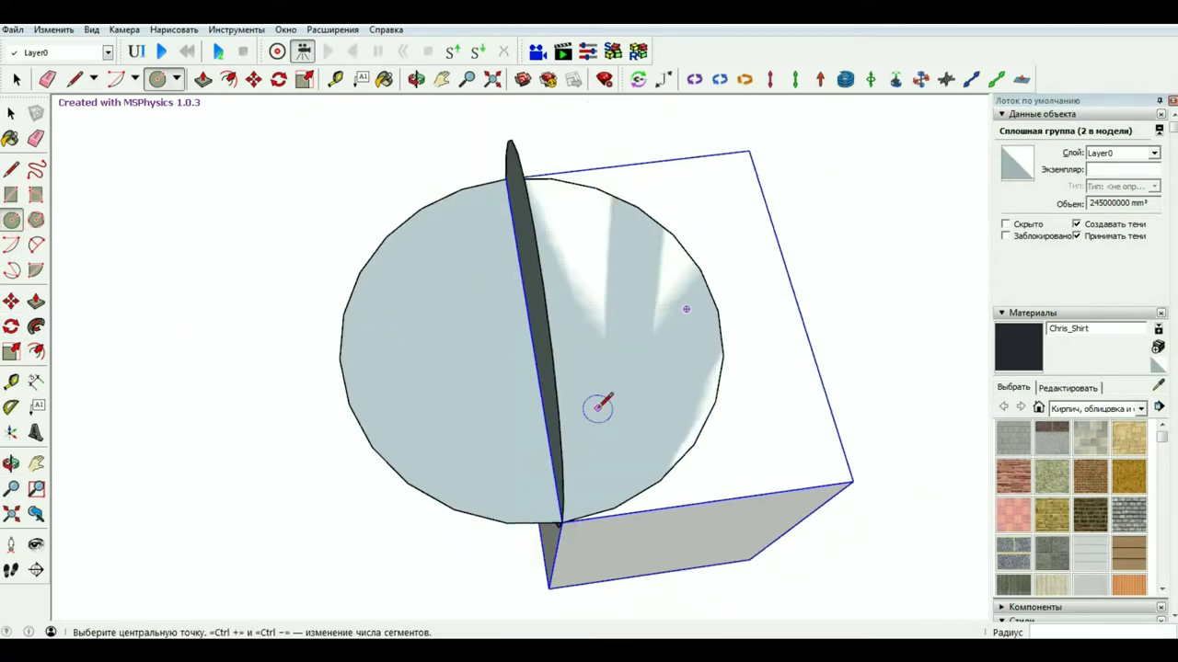
{"action": "scroll", "coordinate": [715, 395], "scroll_direction": "down", "scroll_amount": 3}
{"action": "key", "text": "space"}
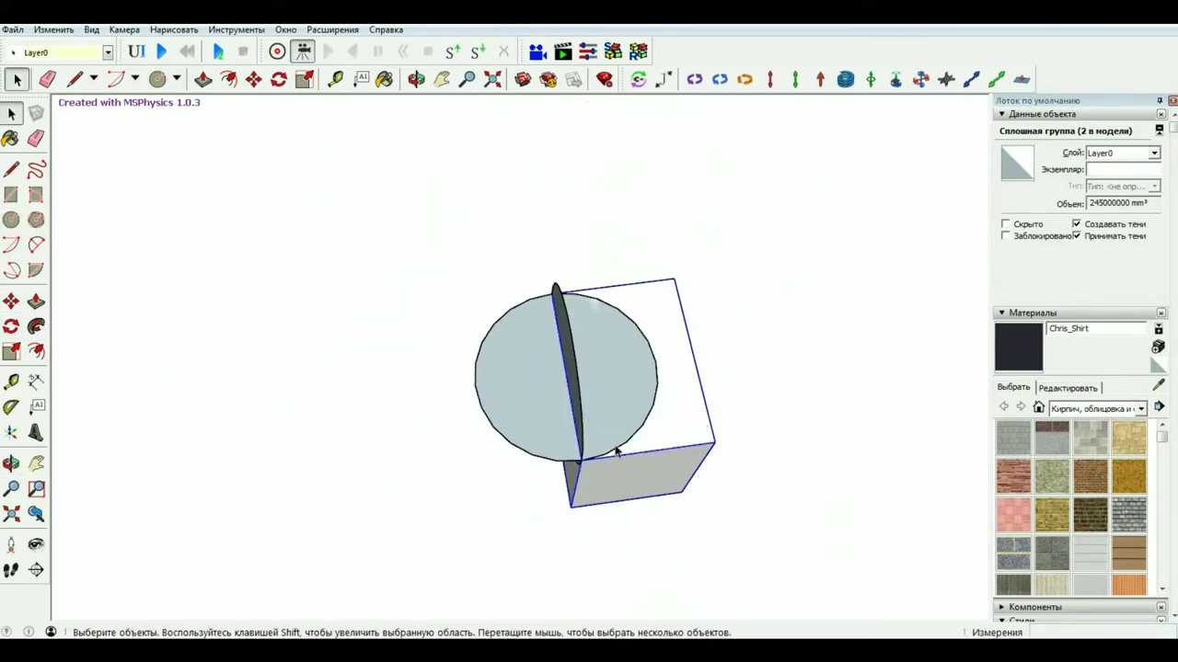
Cancel a box move, then draw a straight line through the circles' shared centre.
{"action": "key", "text": "m"}
{"action": "left_click", "coordinate": [571, 506]}
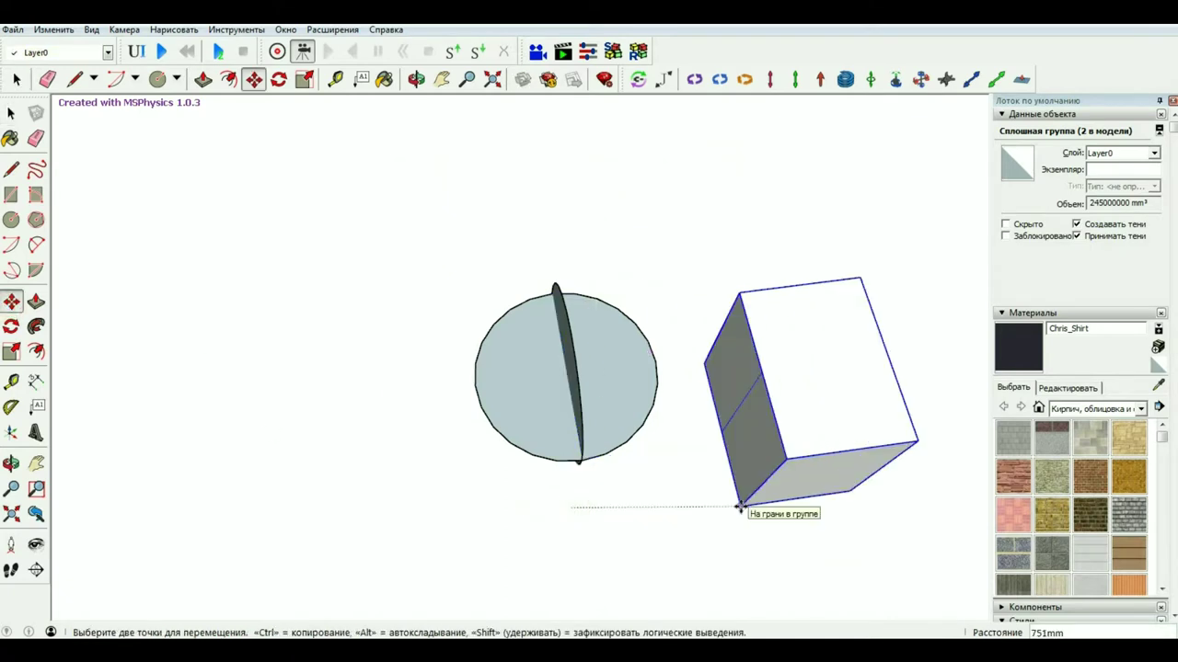
{"action": "key", "text": "Escape"}
{"action": "key", "text": "space"}
{"action": "key", "text": "l"}
{"action": "left_click", "coordinate": [566, 374]}
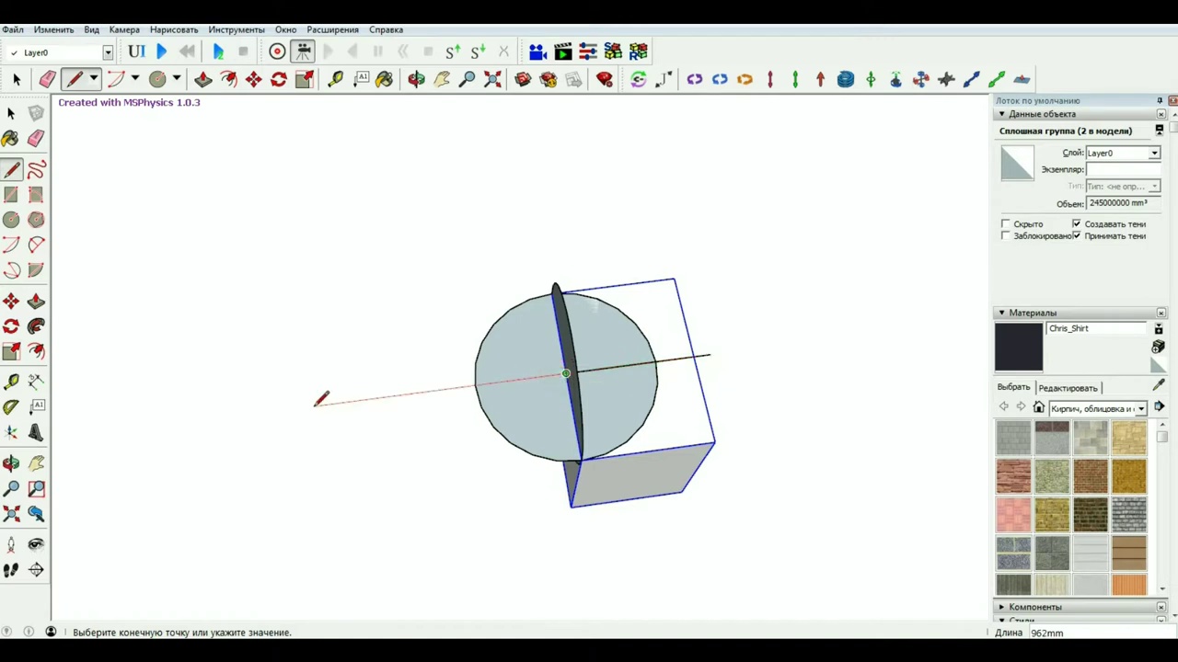
{"action": "key", "text": "space"}
Move the box aside to the right of the crossed circles.
{"action": "left_click", "coordinate": [617, 365]}
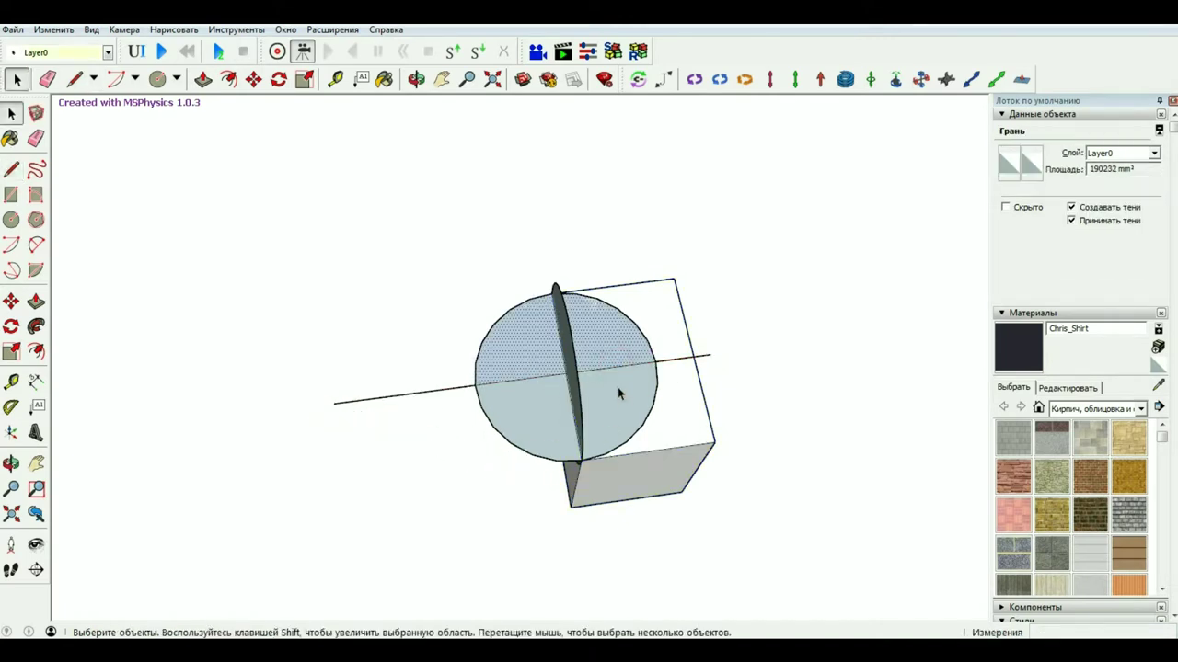
{"action": "left_click", "coordinate": [692, 425]}
{"action": "left_click", "coordinate": [512, 387]}
{"action": "left_click", "coordinate": [512, 387], "text": "shift"}
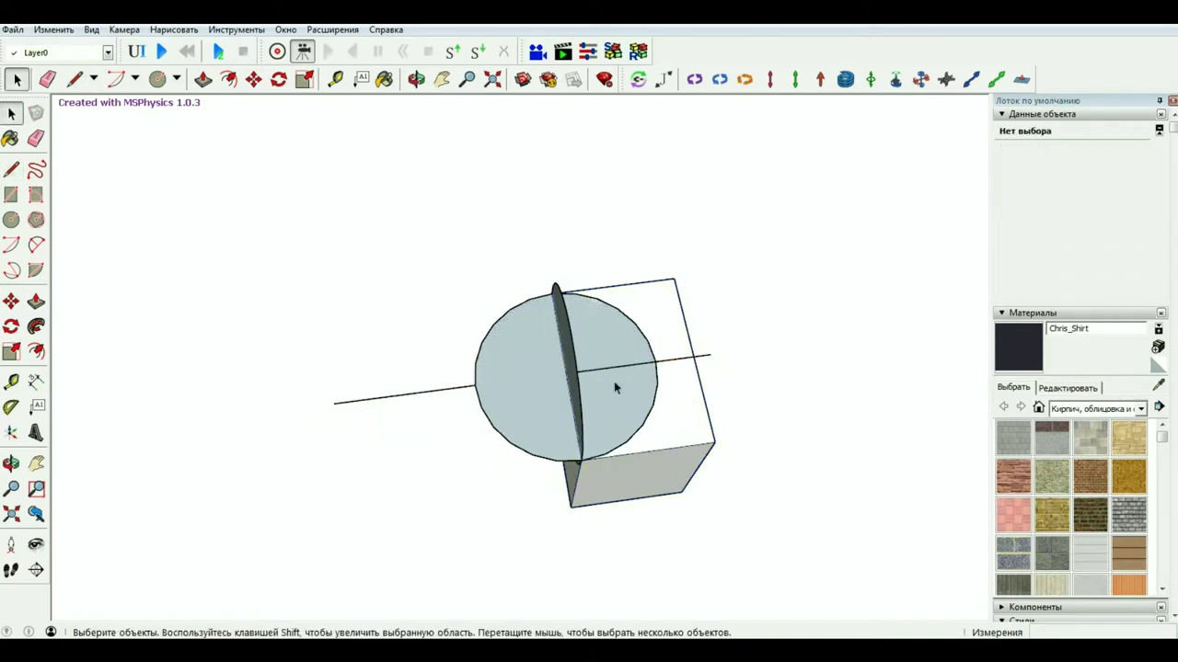
{"action": "left_click", "coordinate": [610, 365]}
{"action": "left_click", "coordinate": [652, 408]}
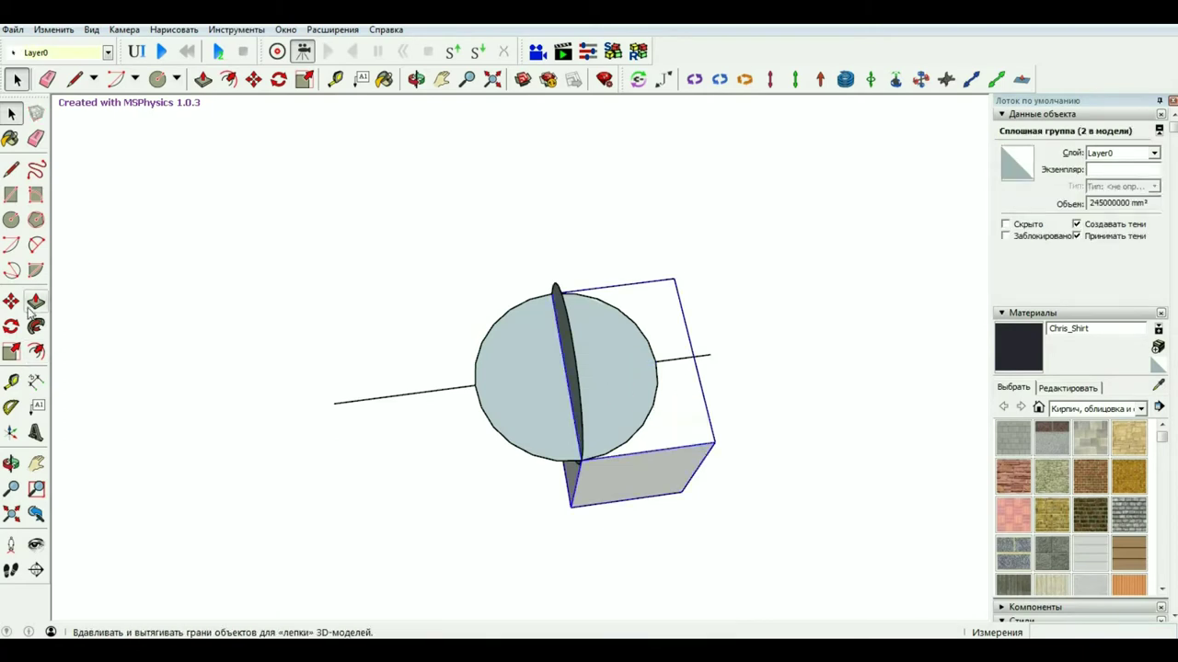
{"action": "key", "text": "m"}
{"action": "left_click", "coordinate": [570, 505]}
{"action": "left_click", "coordinate": [798, 473]}
{"action": "key", "text": "space"}
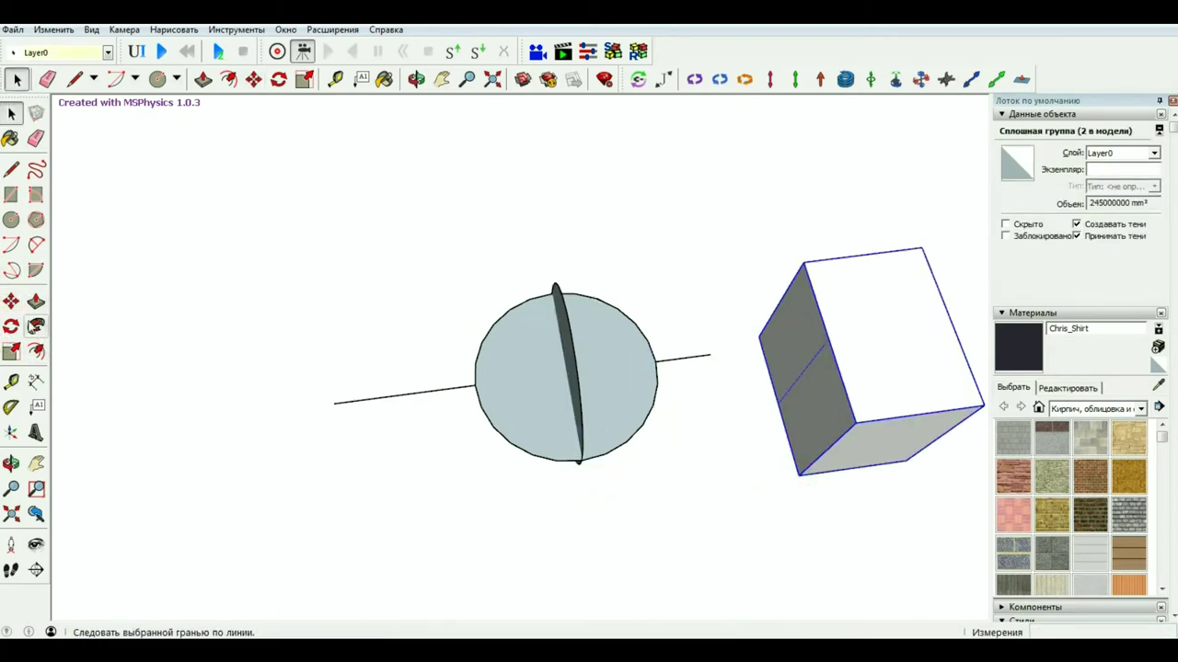
Try a Follow Me sweep of the circle face, then undo it.
{"action": "left_click", "coordinate": [37, 327]}
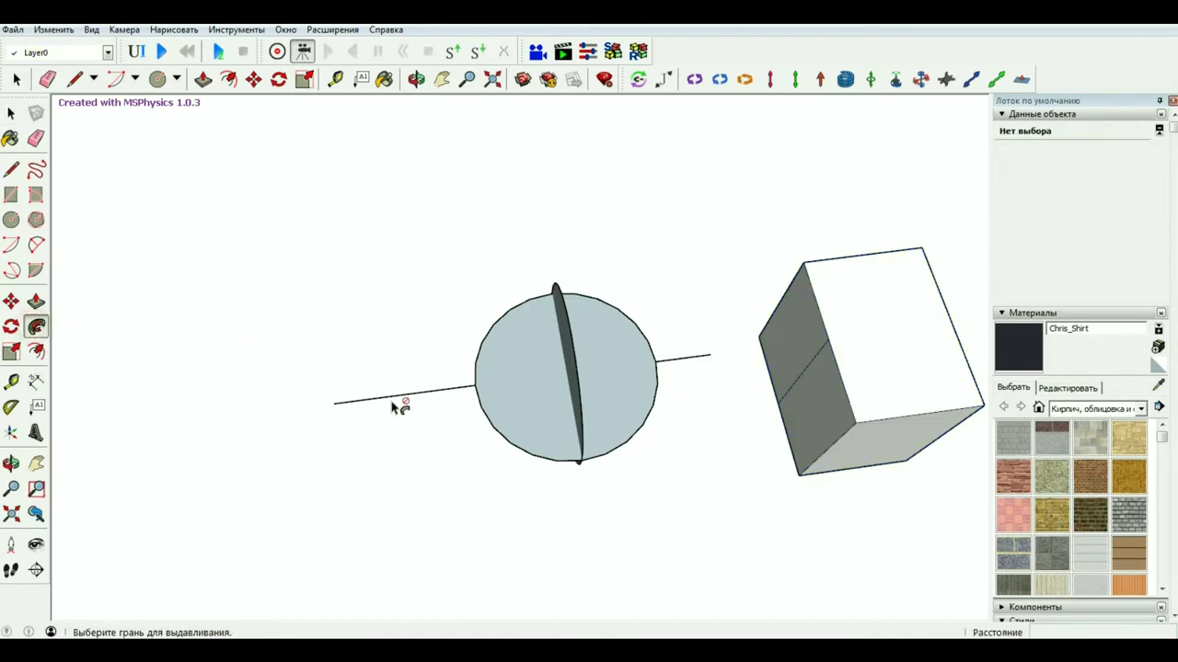
{"action": "left_click", "coordinate": [512, 448]}
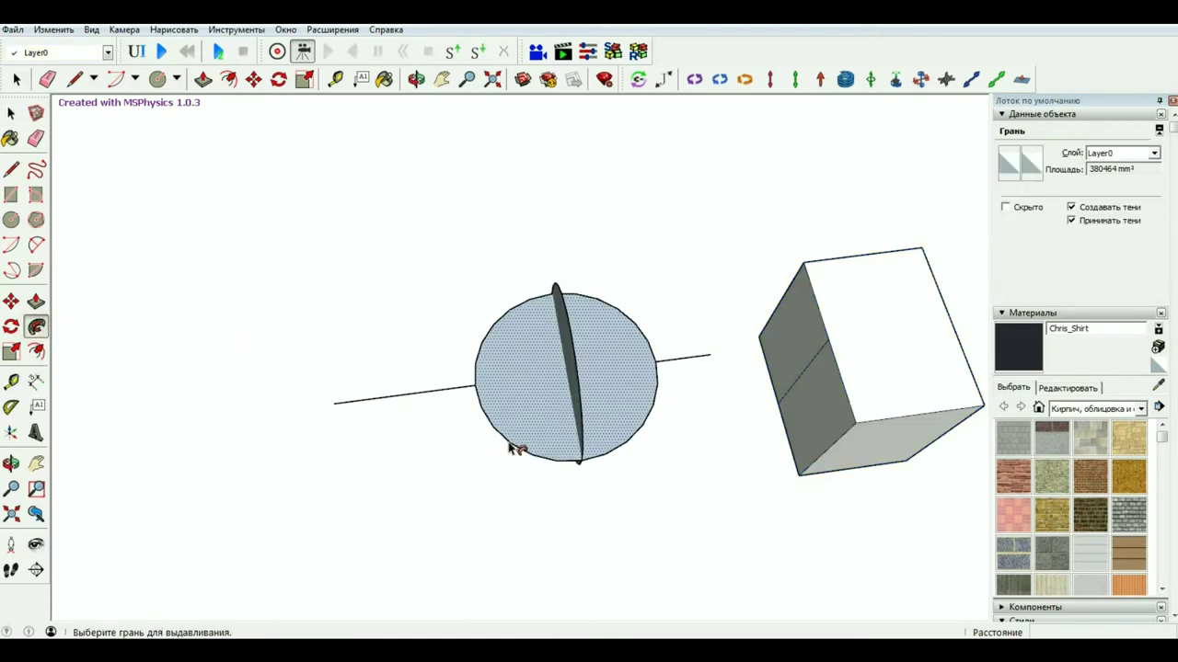
{"action": "left_click_drag", "start_coordinate": [520, 440], "coordinate": [583, 462]}
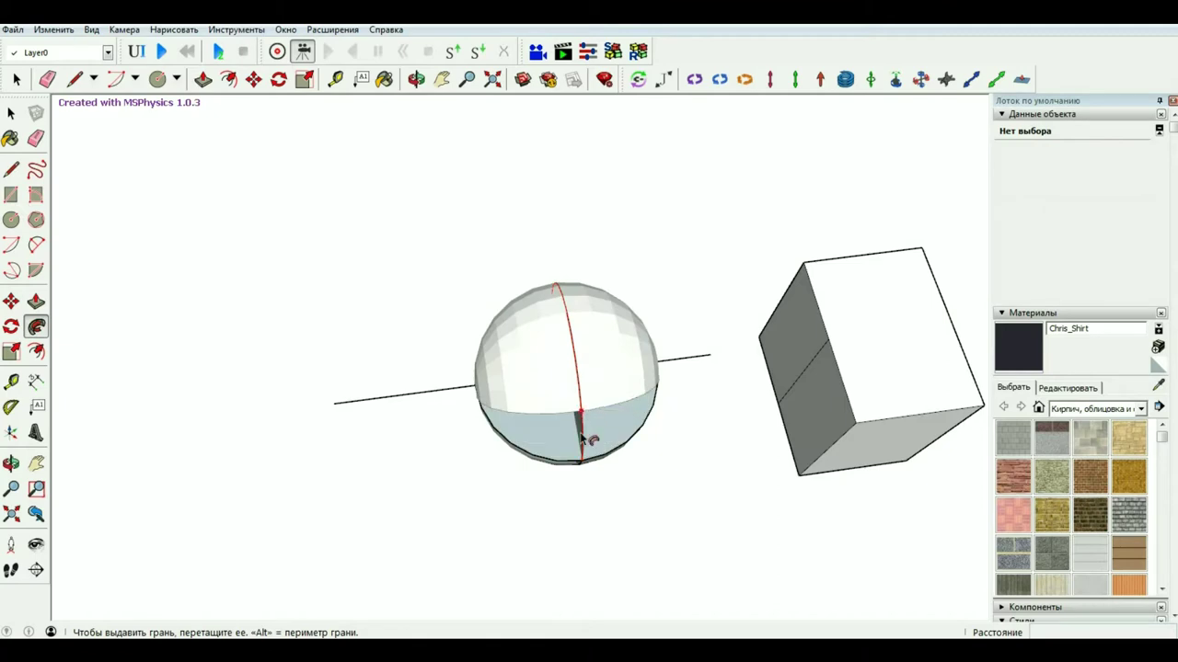
{"action": "key", "text": "space"}
{"action": "mouse_move", "coordinate": [600, 434]}
{"action": "middle_mouse_down"}
{"action": "mouse_move", "coordinate": [677, 284]}
{"action": "mouse_move", "coordinate": [657, 236]}
{"action": "mouse_move", "coordinate": [644, 360]}
{"action": "middle_mouse_up"}
{"action": "key", "text": "ctrl+z"}
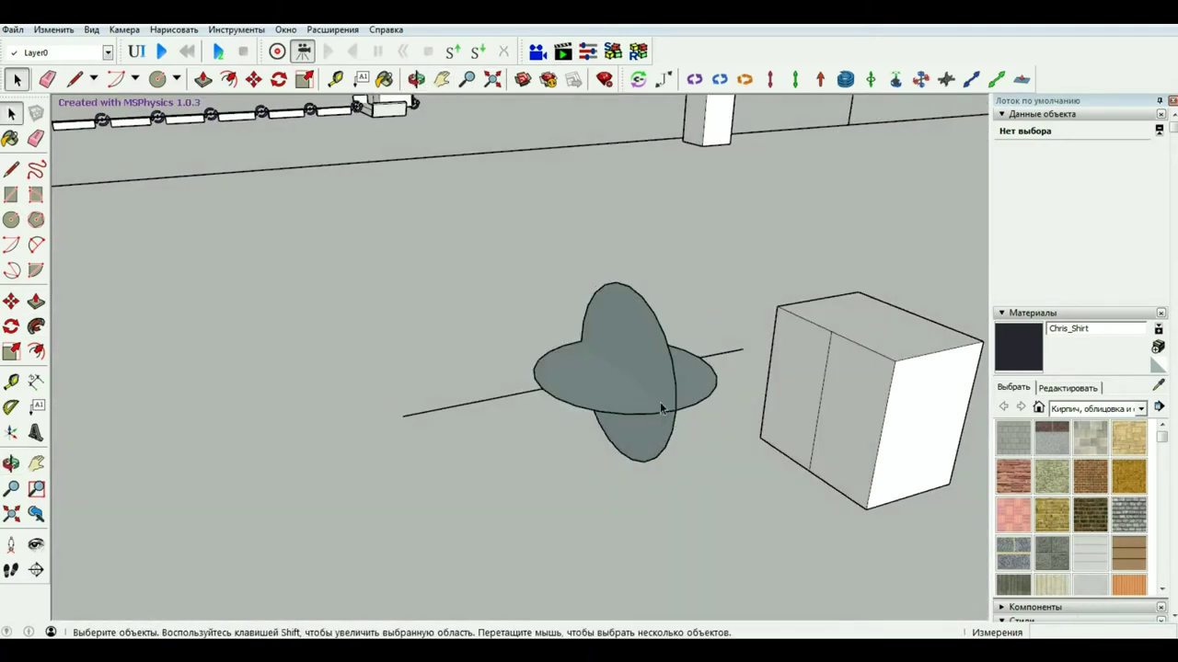
Follow Me the horizontal circle face along the vertical circle's edge into a sphere.
{"action": "left_click", "coordinate": [676, 393]}
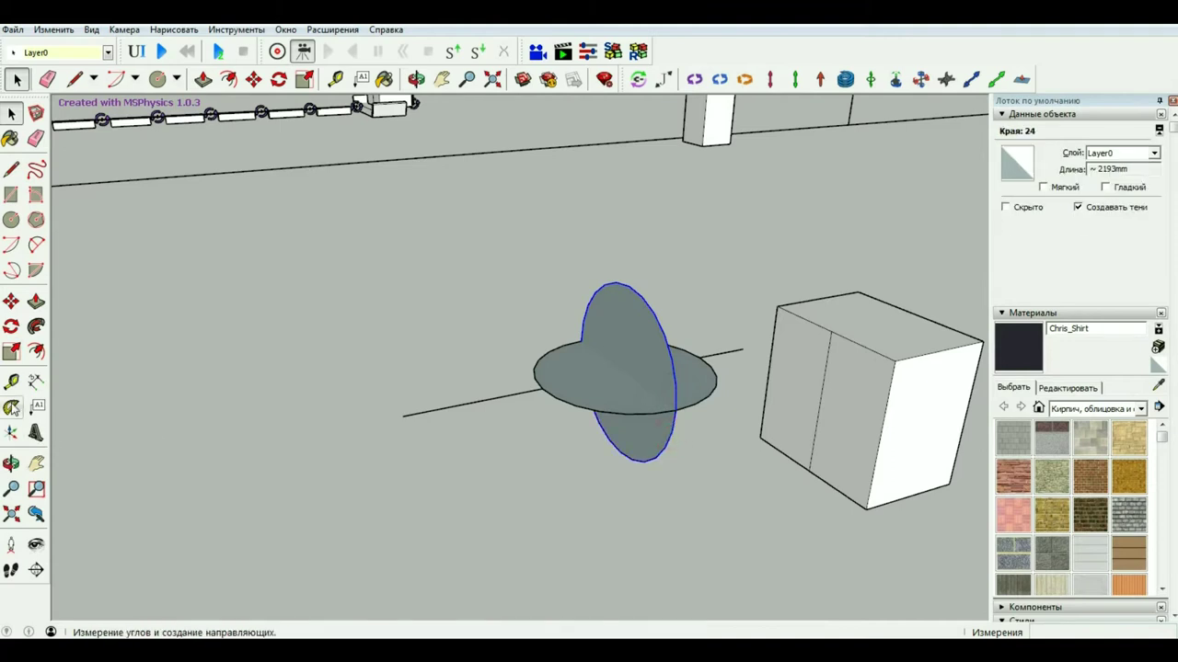
{"action": "left_click", "coordinate": [37, 328]}
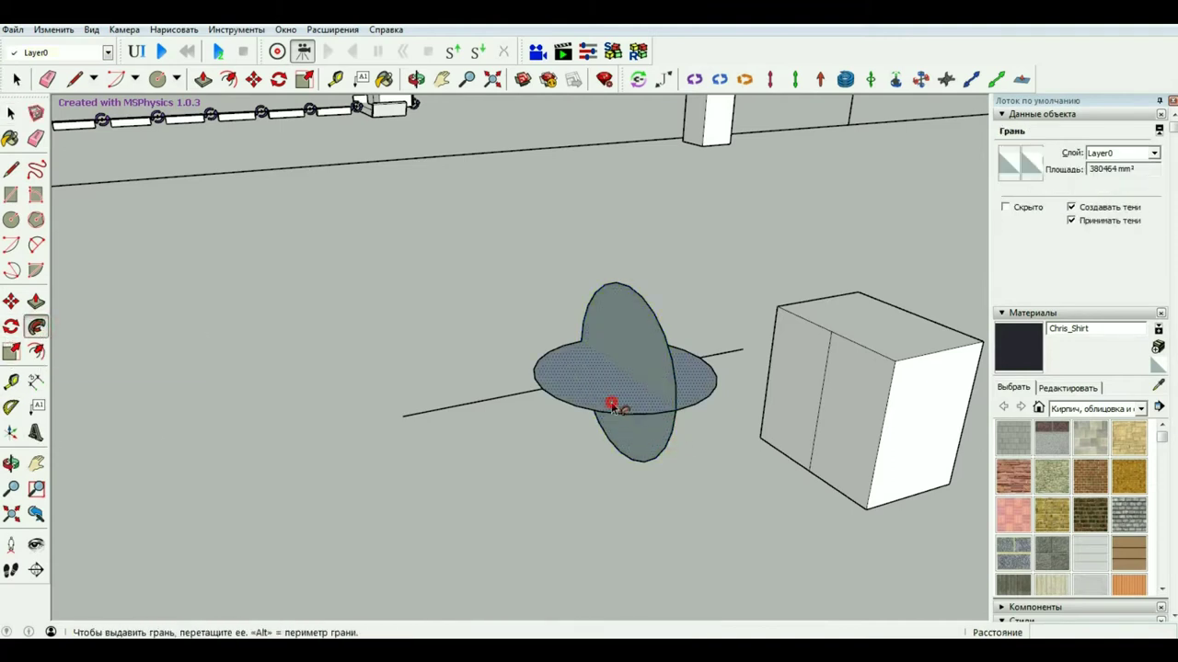
{"action": "left_click", "coordinate": [610, 402]}
{"action": "key", "text": "space"}
Select the whole sphere, edges included, and make it a group.
{"action": "left_click", "coordinate": [694, 407]}
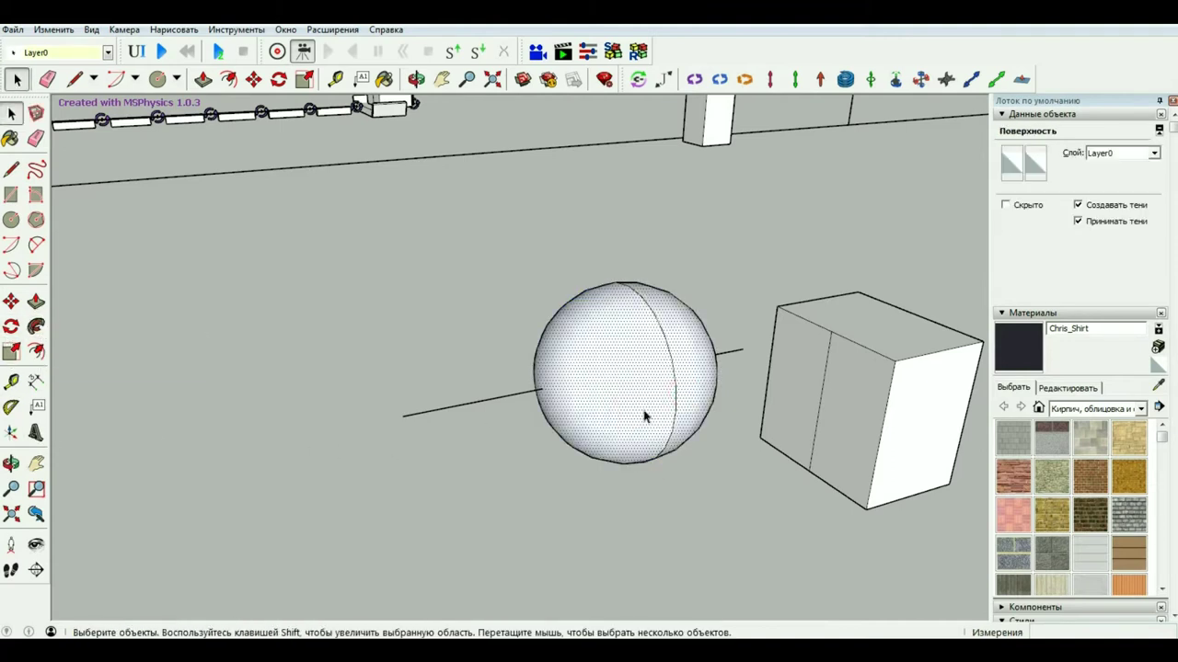
{"action": "left_click", "coordinate": [675, 401], "text": "ctrl"}
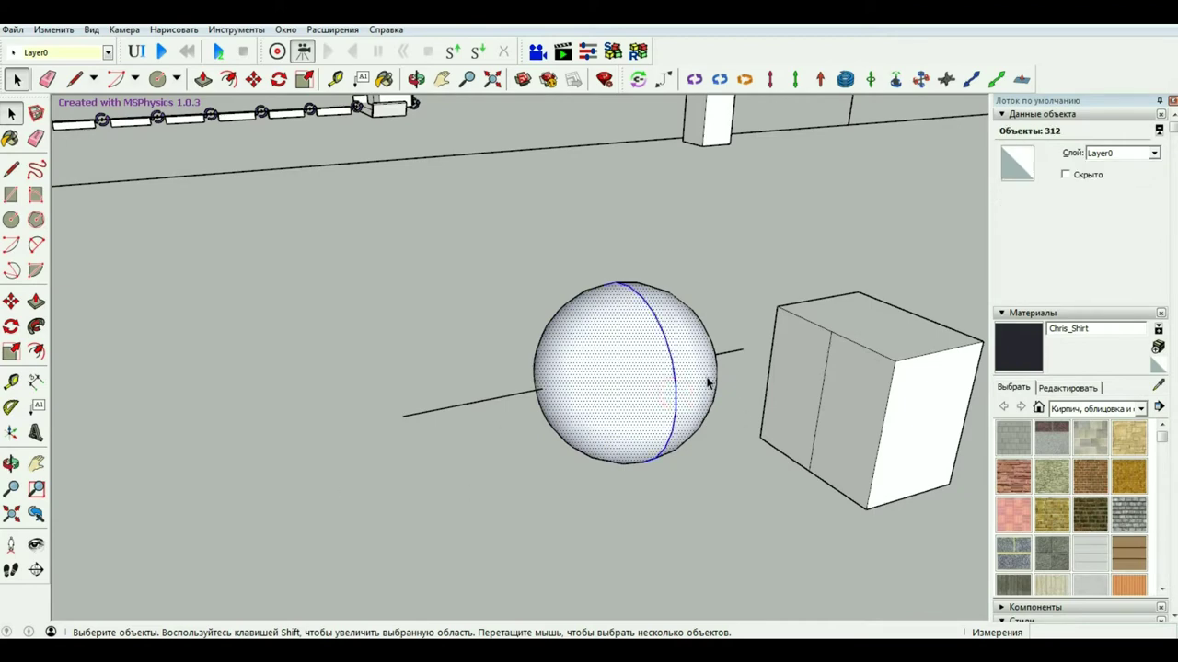
{"action": "right_click", "coordinate": [683, 394]}
{"action": "left_click", "coordinate": [753, 180]}
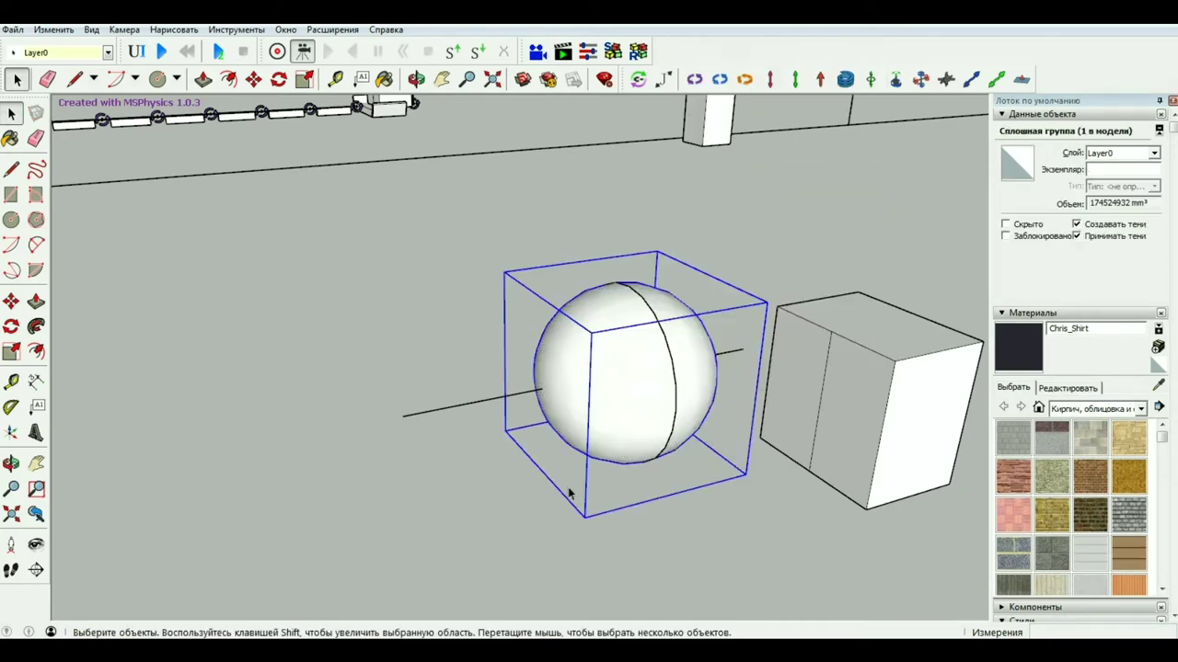
{"action": "middle_click_drag", "start_coordinate": [567, 486], "coordinate": [629, 495]}
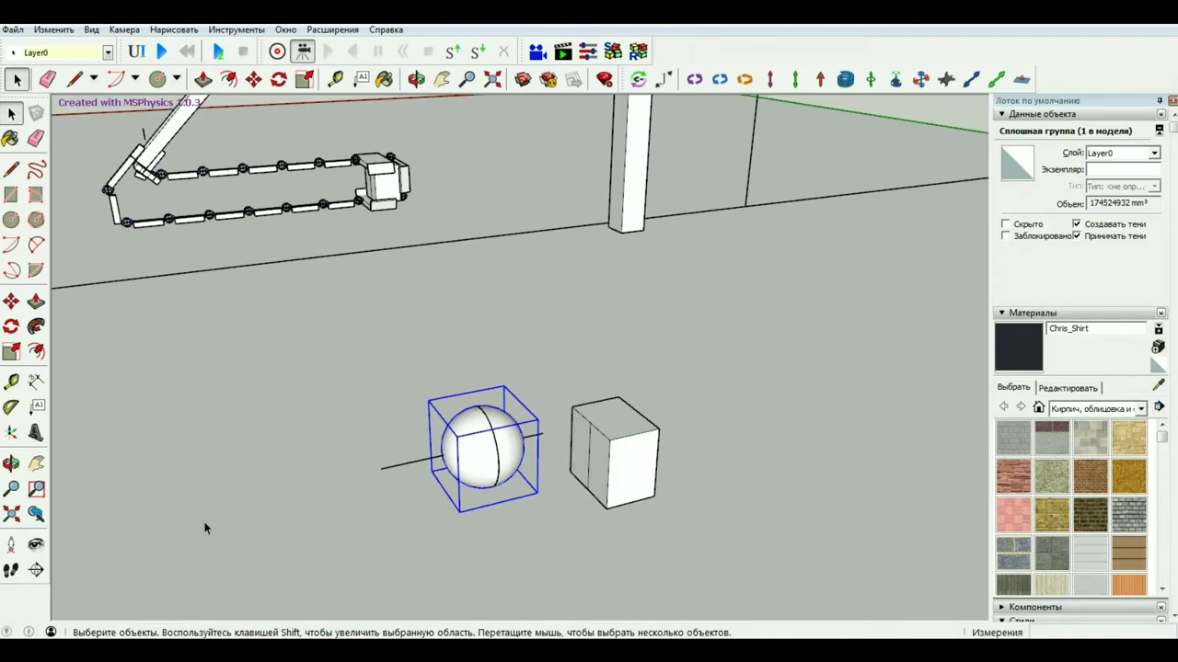
Draw a line from the latch block's top edge midpoint toward its inner face centre.
{"action": "scroll", "coordinate": [205, 525], "scroll_direction": "up", "scroll_amount": 5}
{"action": "middle_click_drag", "start_coordinate": [236, 447], "coordinate": [279, 200]}
{"action": "scroll", "coordinate": [278, 201], "scroll_direction": "down", "scroll_amount": 3}
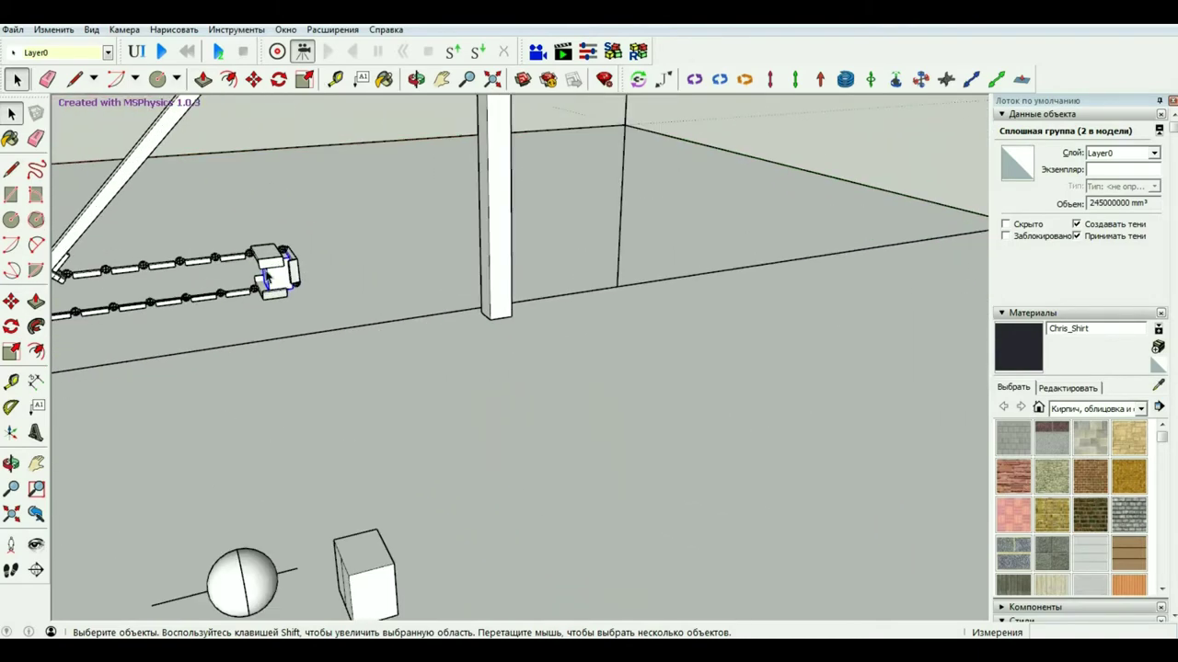
{"action": "scroll", "coordinate": [292, 310], "scroll_direction": "up", "scroll_amount": 3}
{"action": "scroll", "coordinate": [357, 448], "scroll_direction": "up", "scroll_amount": 3}
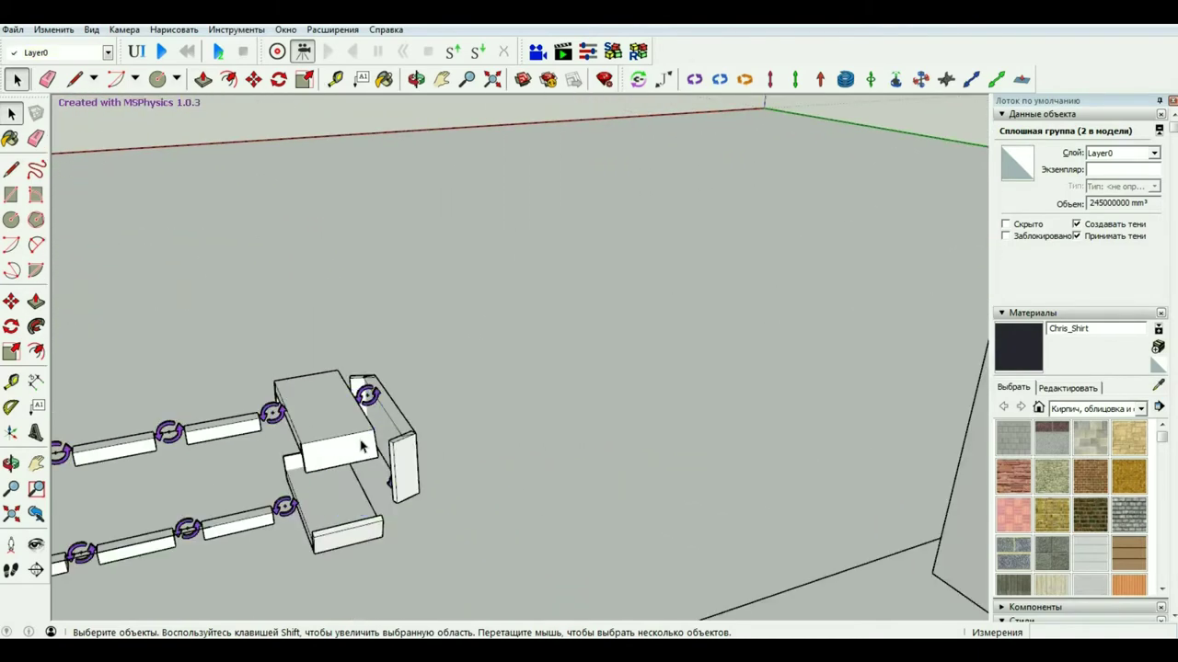
{"action": "left_click", "coordinate": [402, 236]}
{"action": "mouse_move", "coordinate": [402, 237]}
{"action": "middle_mouse_down"}
{"action": "mouse_move", "coordinate": [357, 340]}
{"action": "mouse_move", "coordinate": [736, 311]}
{"action": "mouse_move", "coordinate": [638, 332]}
{"action": "mouse_move", "coordinate": [602, 202]}
{"action": "mouse_move", "coordinate": [348, 354]}
{"action": "middle_mouse_up"}
{"action": "scroll", "coordinate": [546, 246], "scroll_direction": "up", "scroll_amount": 5}
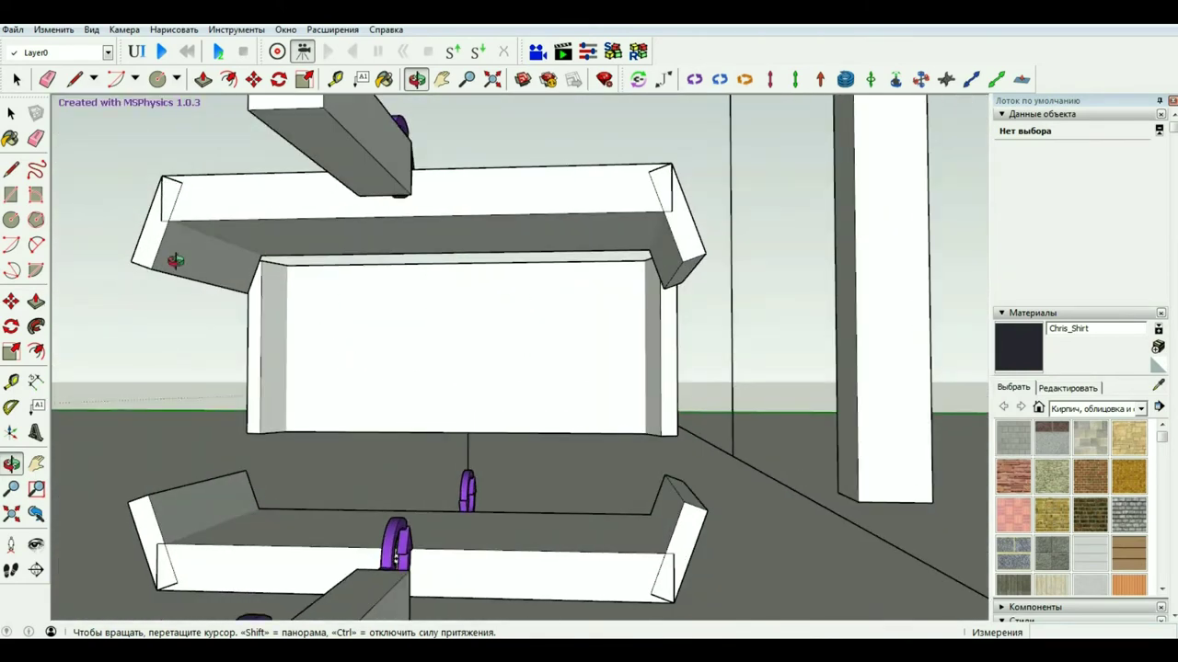
{"action": "key", "text": "l"}
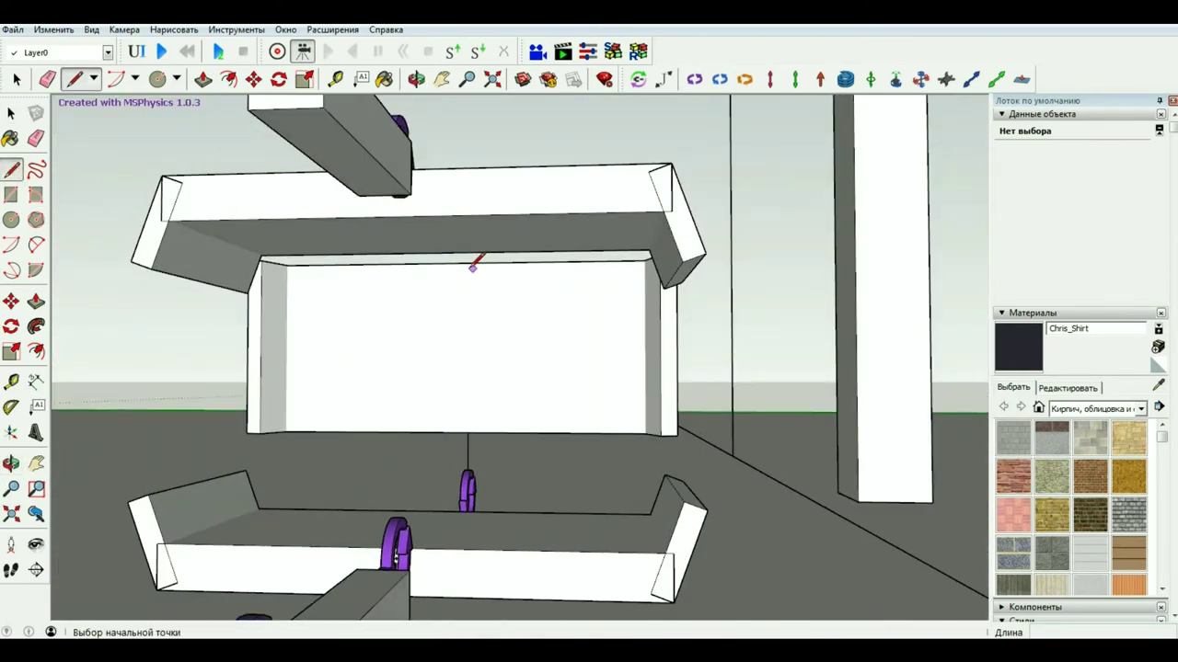
{"action": "left_click", "coordinate": [463, 262]}
{"action": "scroll", "coordinate": [466, 497], "scroll_direction": "up", "scroll_amount": 2}
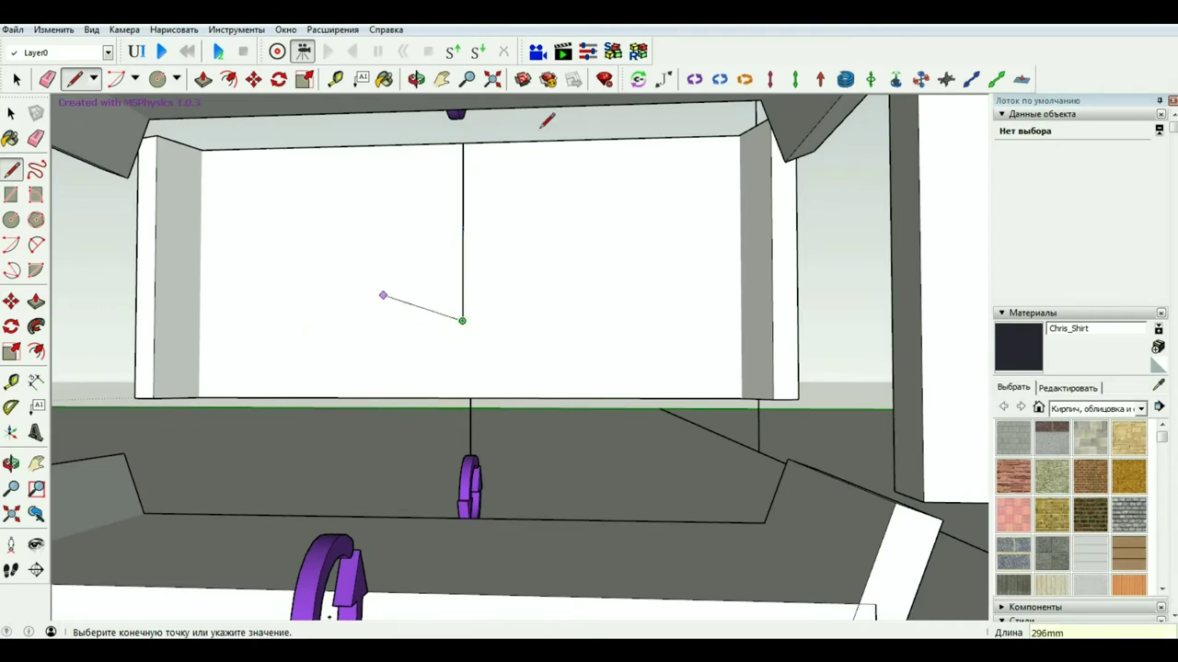
{"action": "middle_click_drag", "start_coordinate": [546, 120], "coordinate": [514, 308]}
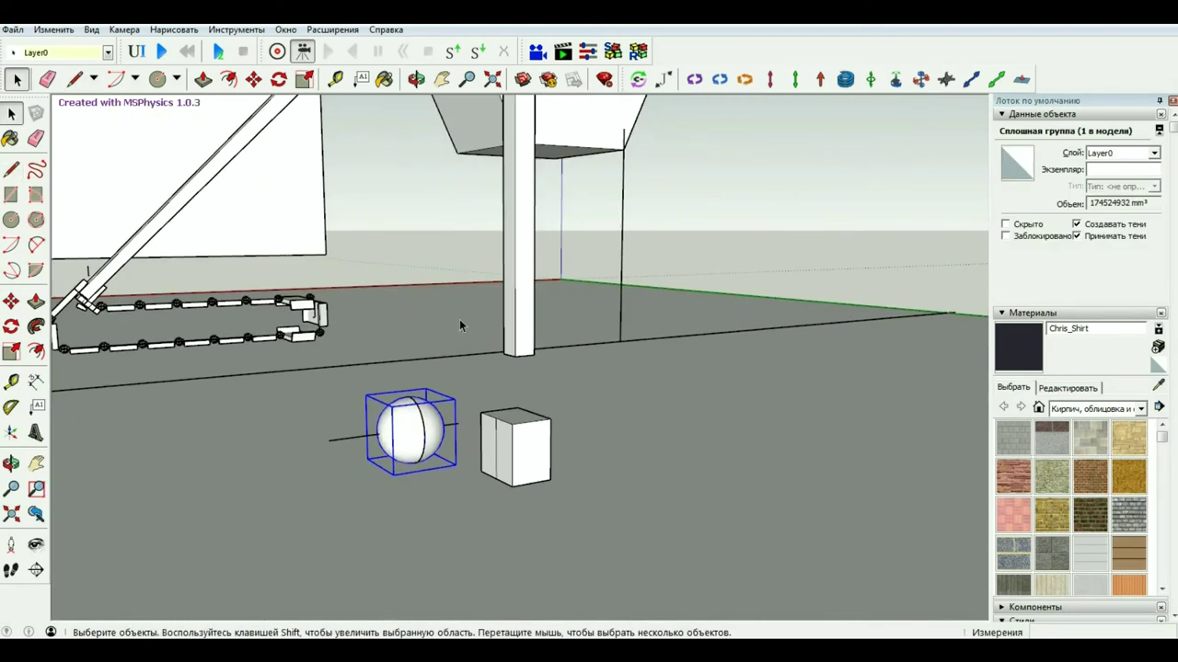
Draw a reference line on the white sphere's edge to use as a grab point.
{"action": "key", "text": "l"}
{"action": "left_click", "coordinate": [419, 439]}
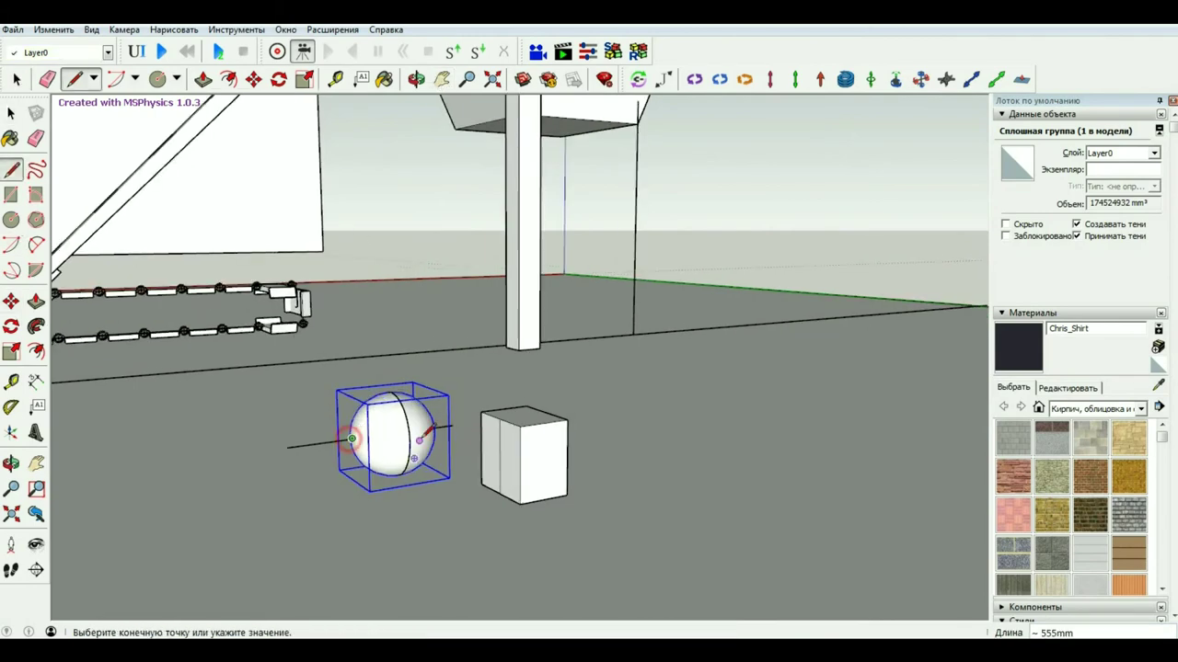
{"action": "middle_click_drag", "start_coordinate": [484, 360], "coordinate": [179, 499]}
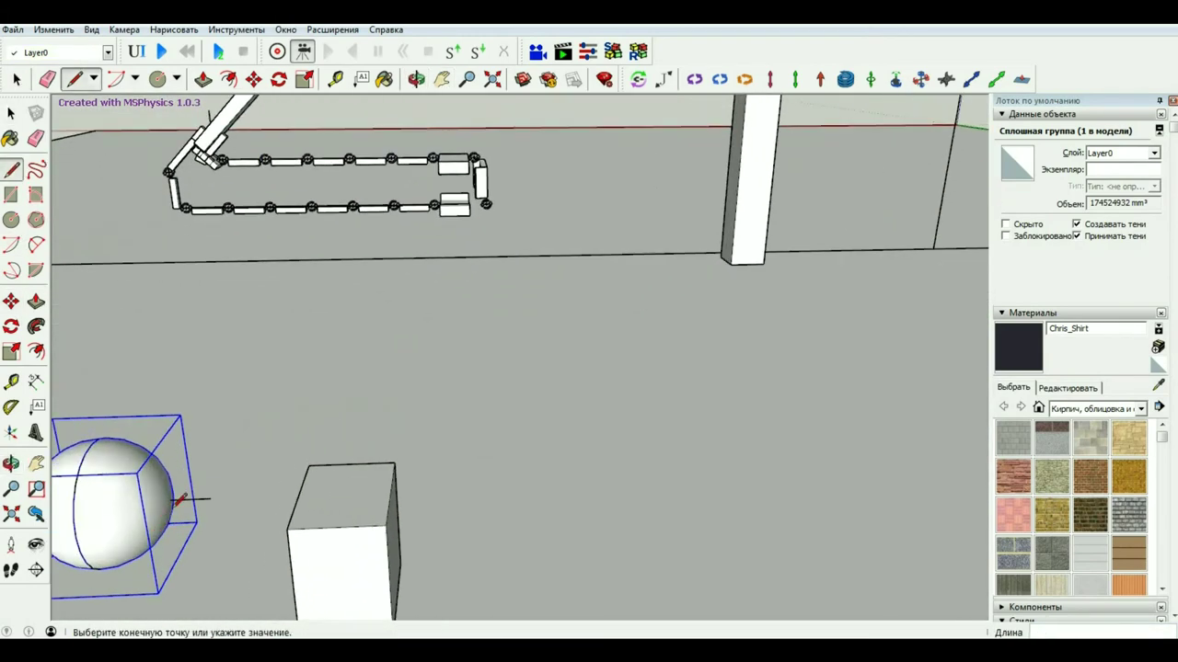
{"action": "key", "text": "space"}
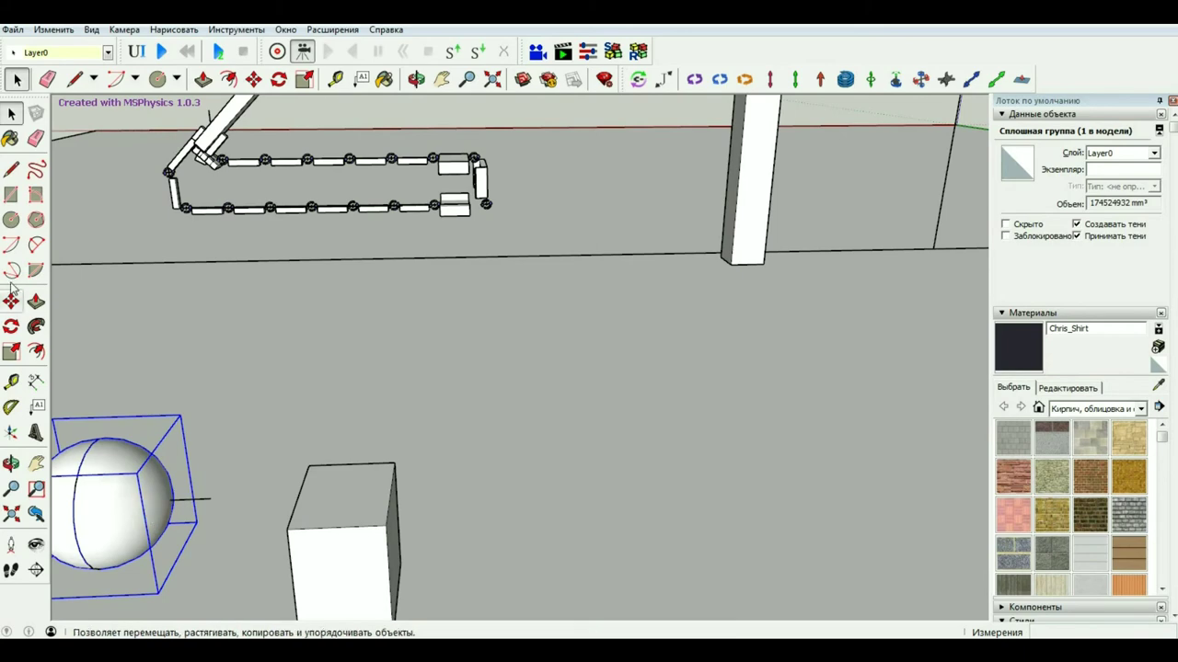
Copy the sphere into the latch block, then check the whole trebuchet from a wider view.
{"action": "left_click", "coordinate": [11, 300]}
{"action": "left_click", "coordinate": [168, 499]}
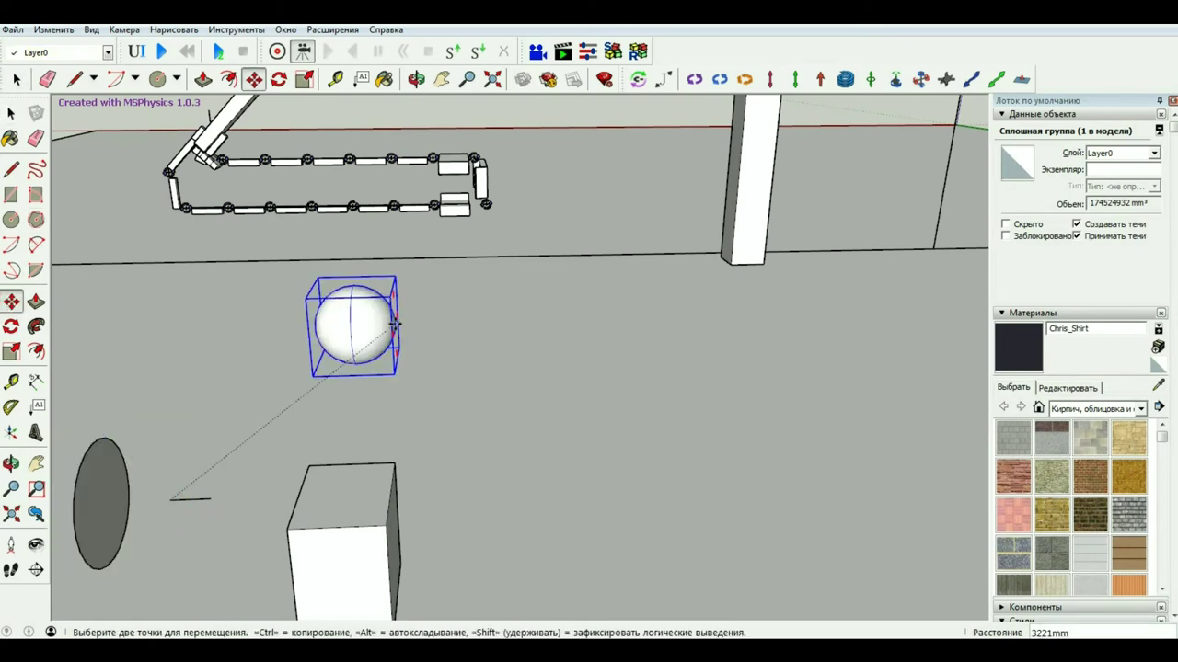
{"action": "key", "text": "ctrl"}
{"action": "scroll", "coordinate": [421, 297], "scroll_direction": "up", "scroll_amount": 5}
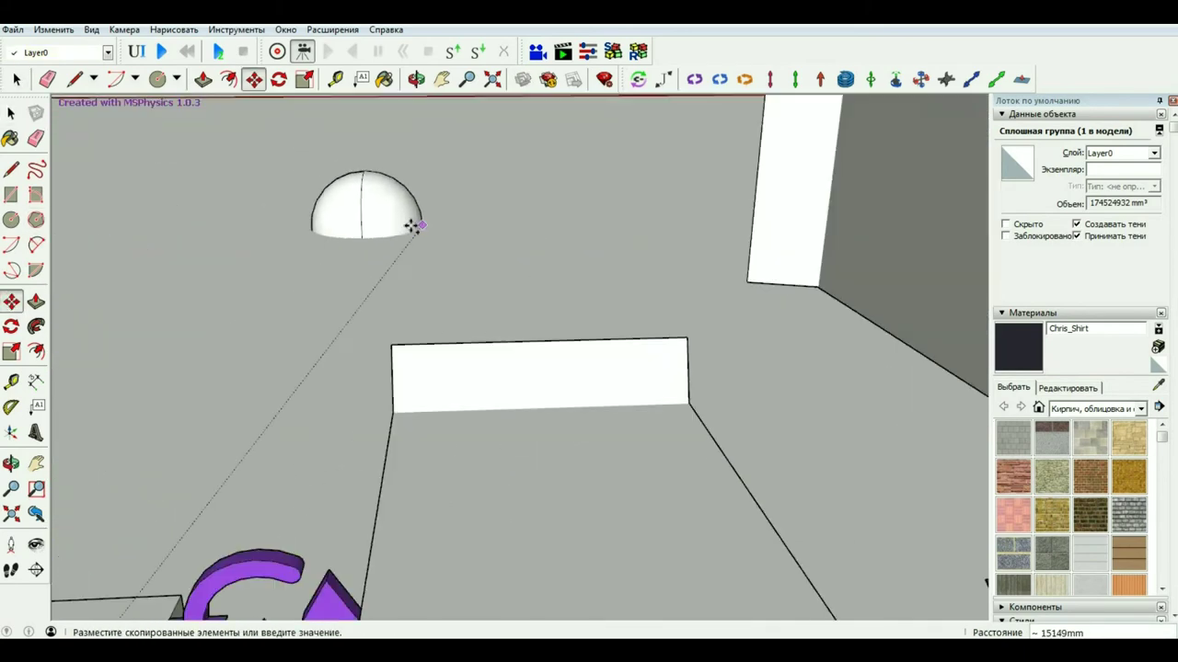
{"action": "scroll", "coordinate": [412, 224], "scroll_direction": "up", "scroll_amount": 4}
{"action": "left_click", "coordinate": [773, 271]}
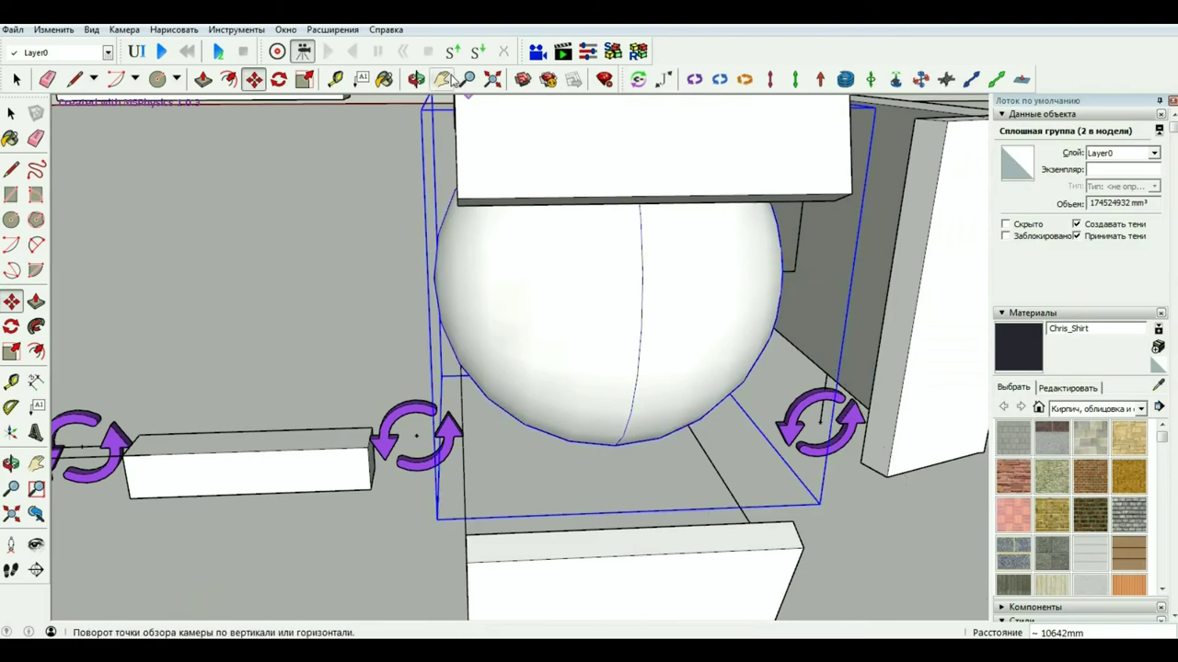
{"action": "key", "text": "o"}
{"action": "left_click_drag", "start_coordinate": [773, 271], "coordinate": [589, 368]}
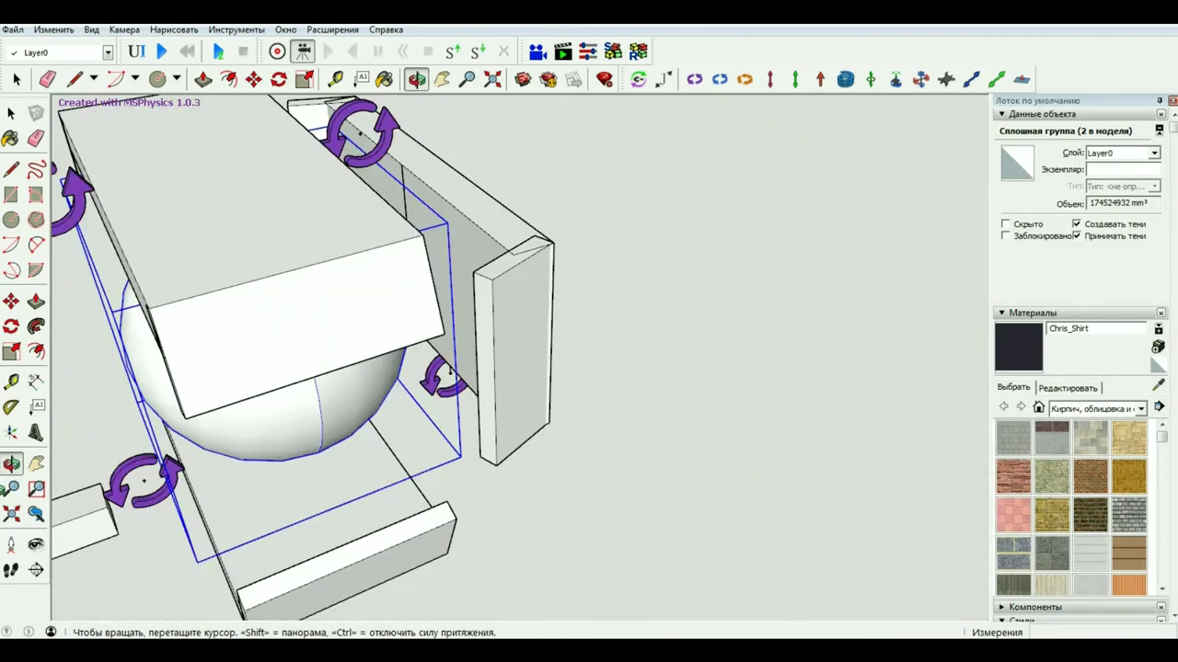
{"action": "scroll", "coordinate": [589, 368], "scroll_direction": "down", "scroll_amount": 5}
{"action": "scroll", "coordinate": [420, 465], "scroll_direction": "down", "scroll_amount": 4}
{"action": "left_click_drag", "start_coordinate": [420, 465], "coordinate": [454, 423]}
Start the MSPhysics simulation with Play and zoom to watch the arm swing.
{"action": "scroll", "coordinate": [453, 423], "scroll_direction": "down", "scroll_amount": 3}
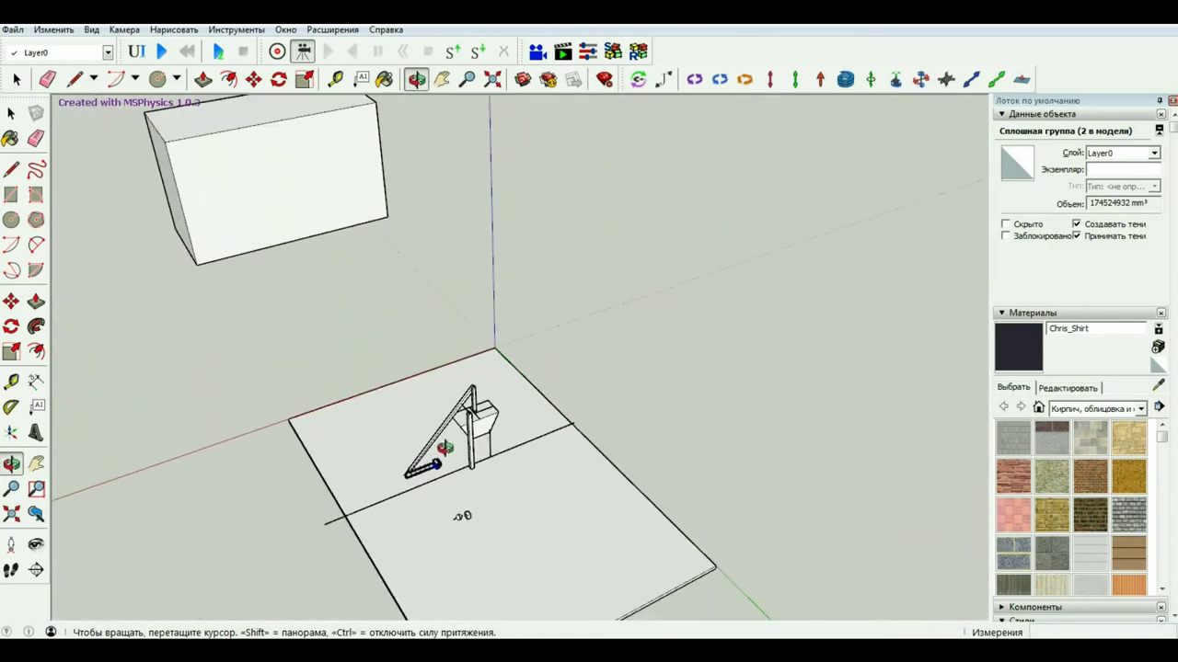
{"action": "key", "text": "space"}
{"action": "scroll", "coordinate": [463, 349], "scroll_direction": "down", "scroll_amount": 1}
{"action": "left_click", "coordinate": [166, 52]}
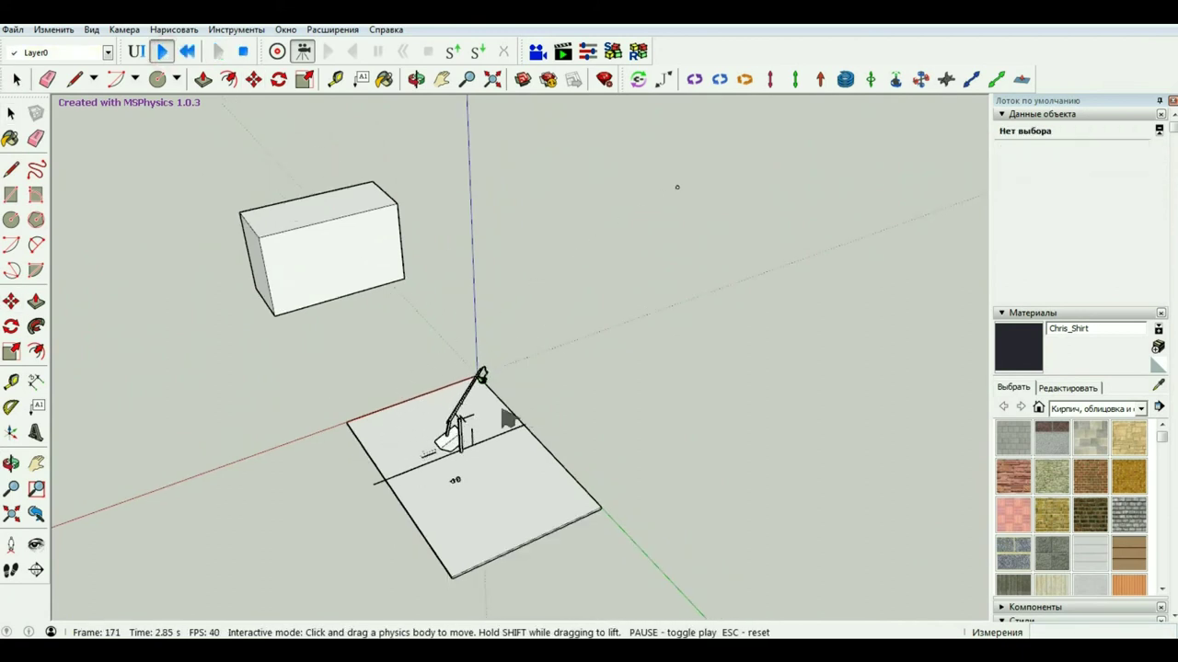
{"action": "scroll", "coordinate": [404, 451], "scroll_direction": "down", "scroll_amount": 2}
{"action": "scroll", "coordinate": [464, 473], "scroll_direction": "up", "scroll_amount": 5}
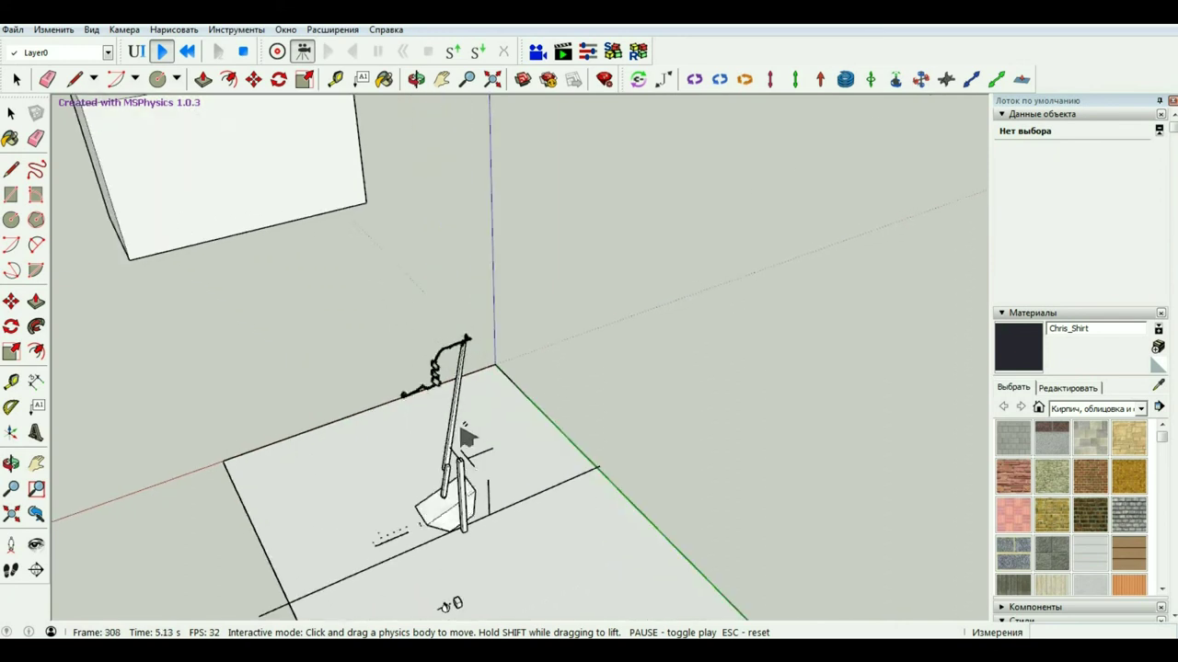